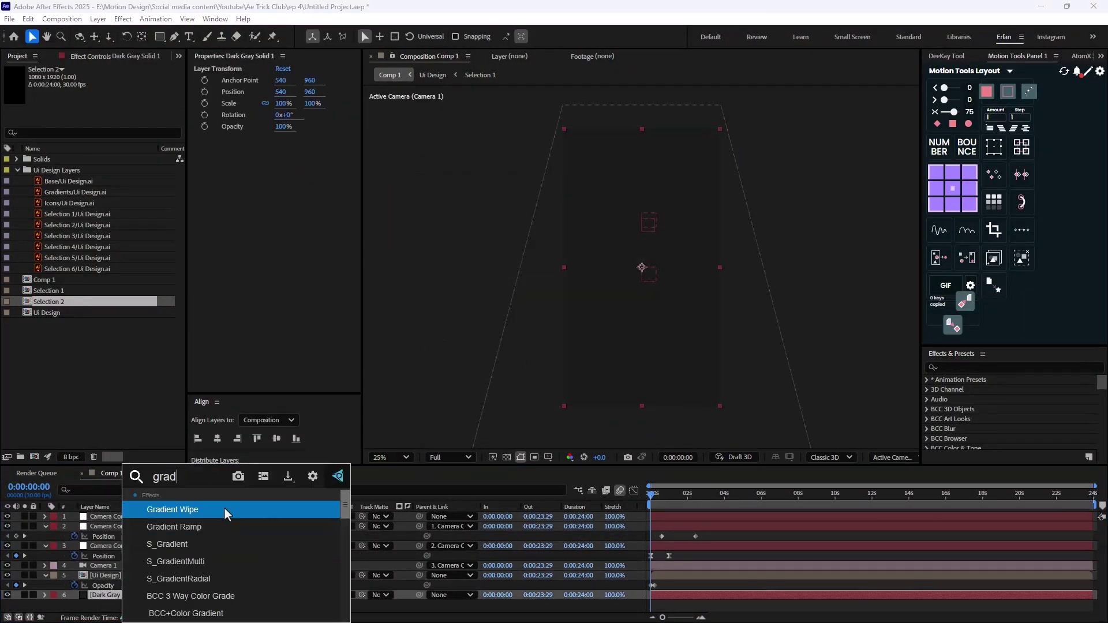
right_click(133, 604)
mouse_move(173, 463)
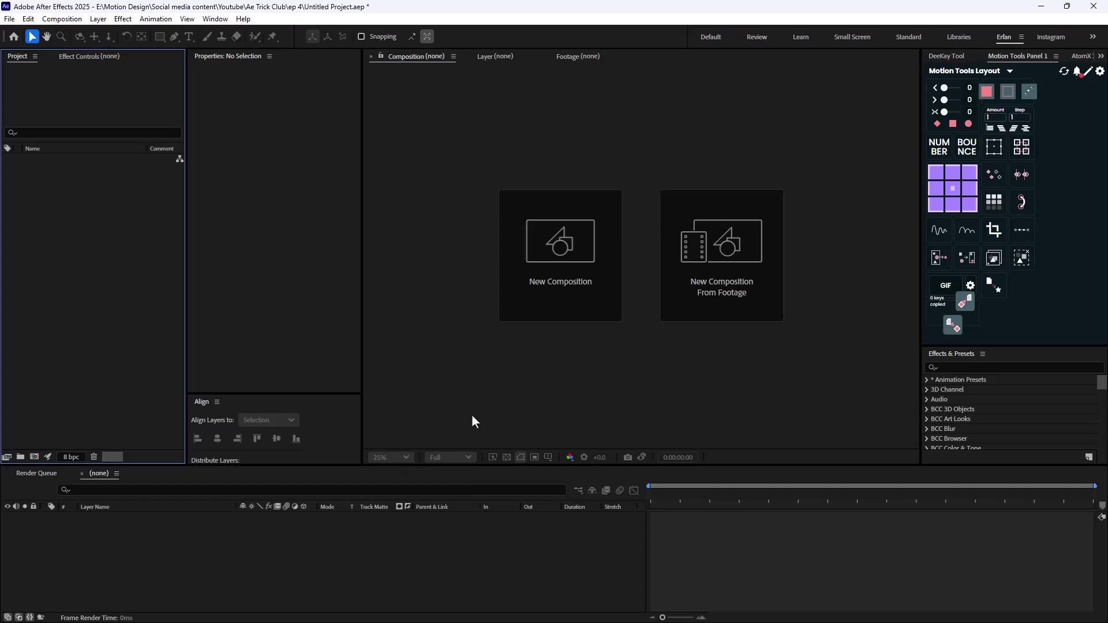
Step: Import Ui Design.ai as a composition with footage dimensions set to Layer Size
key("ctrl+i")
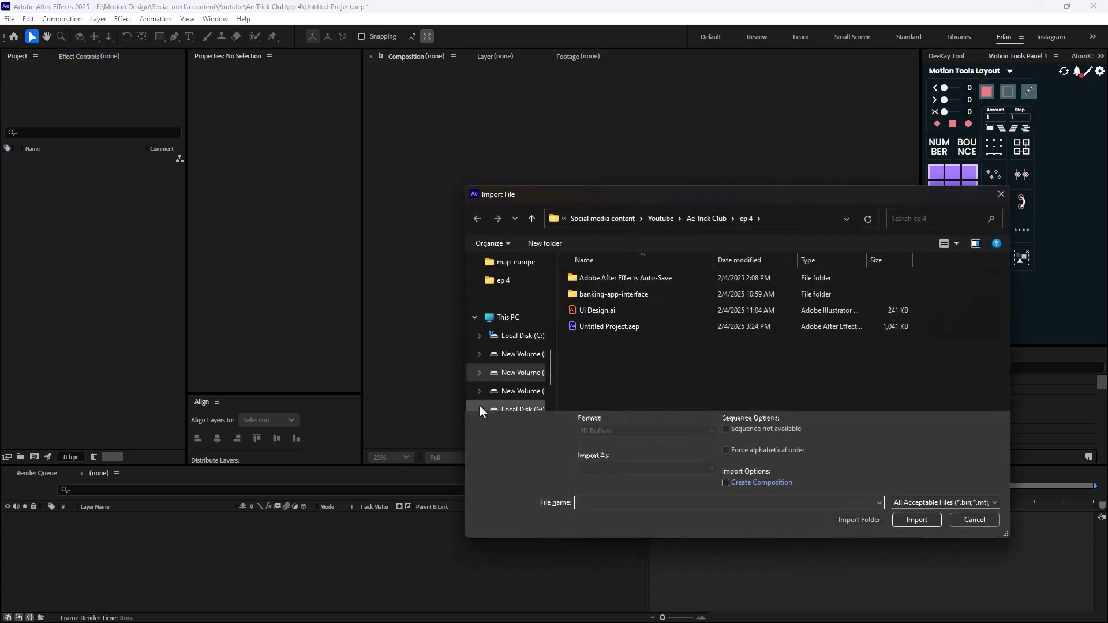
double_click(598, 313)
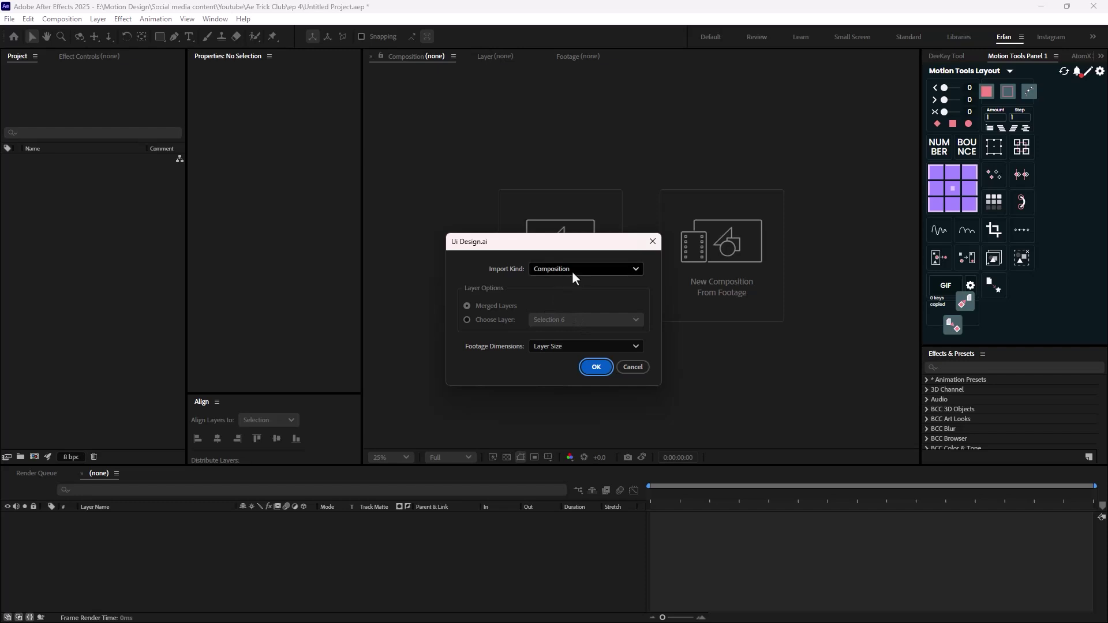
left_click(596, 370)
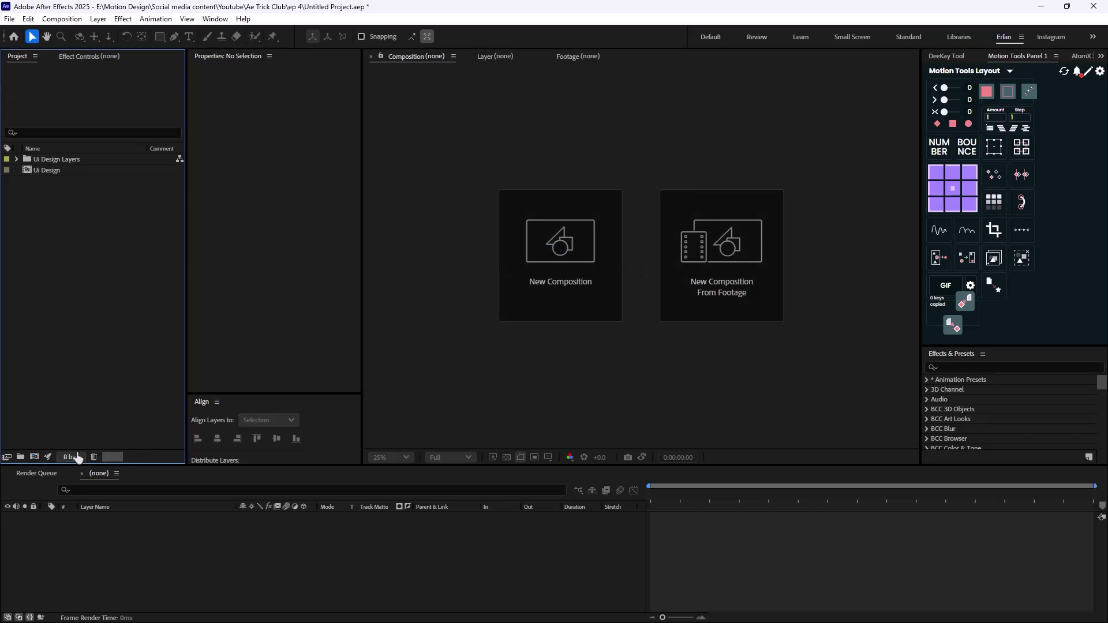
Step: Create a 1080 x 1920, 30 fps, 24-second composition named Comp 1 and place the Ui Design composition in it
left_click(35, 458)
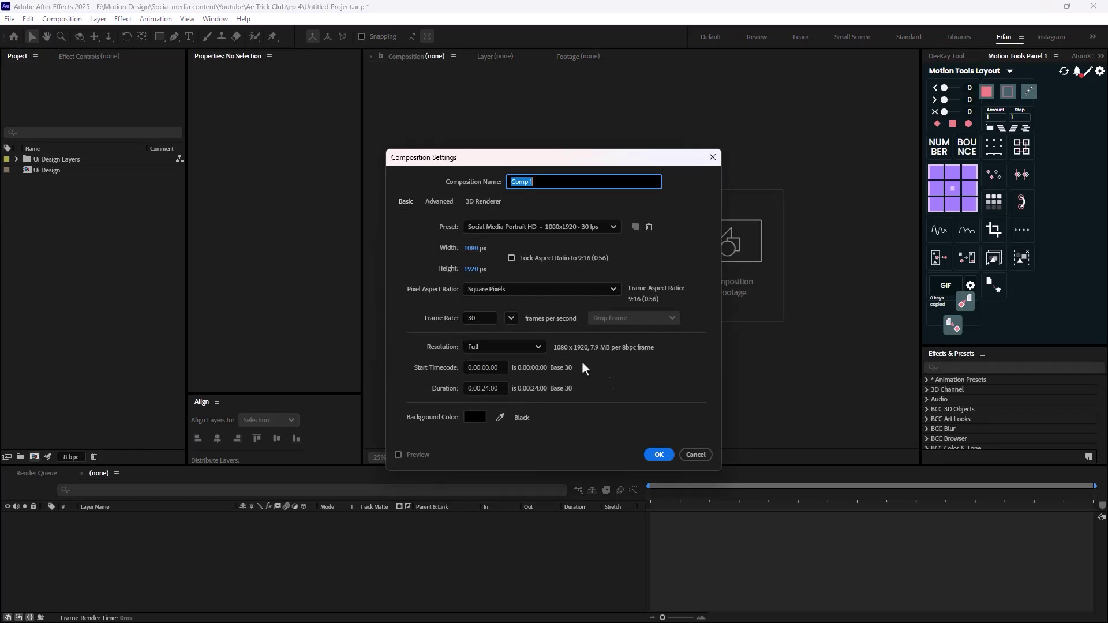
left_click(657, 454)
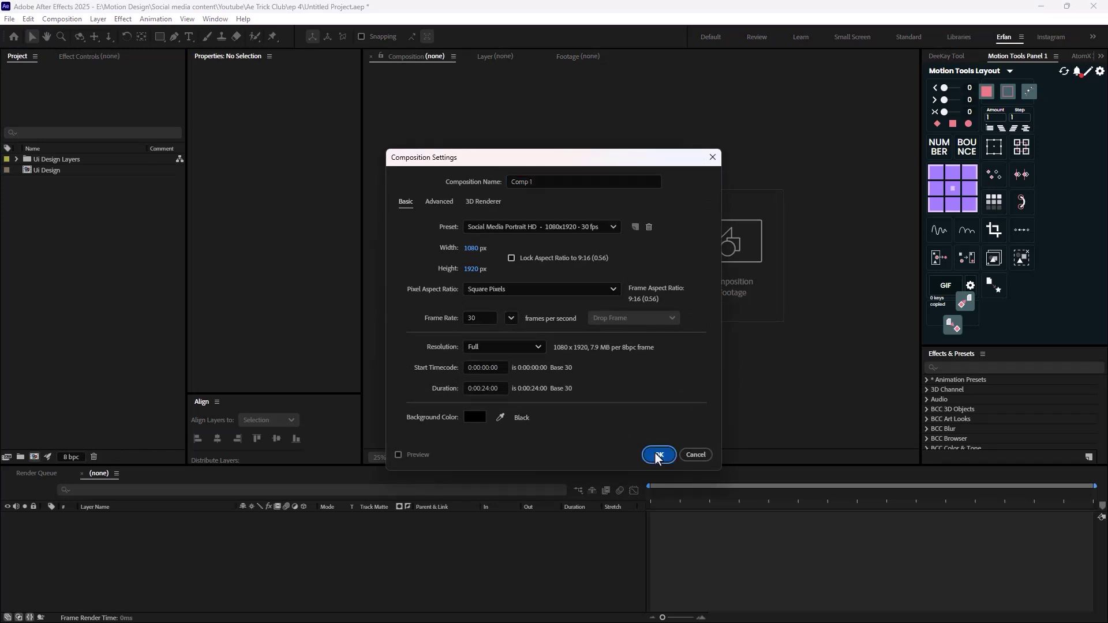
left_click_drag(45, 182, 649, 271)
key("period")
key("period")
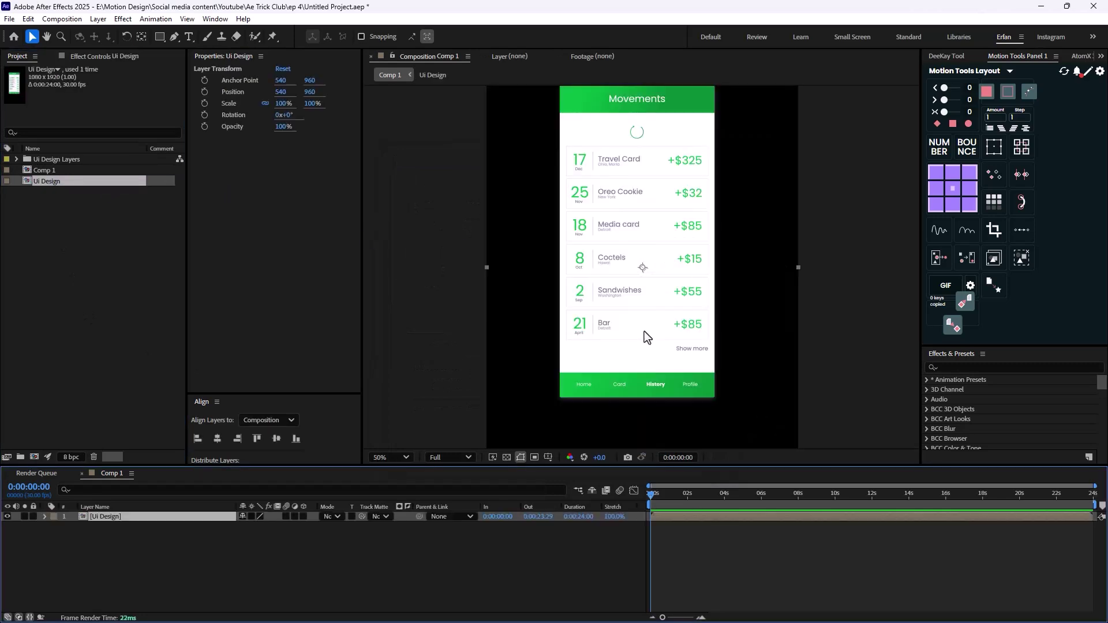
key("comma")
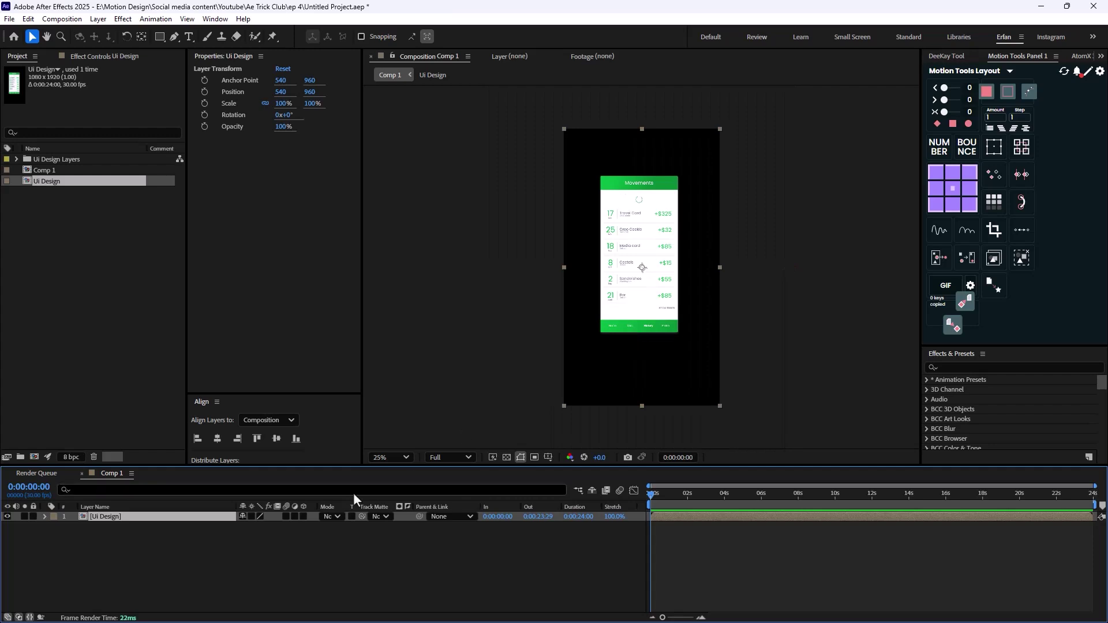
left_click(295, 567)
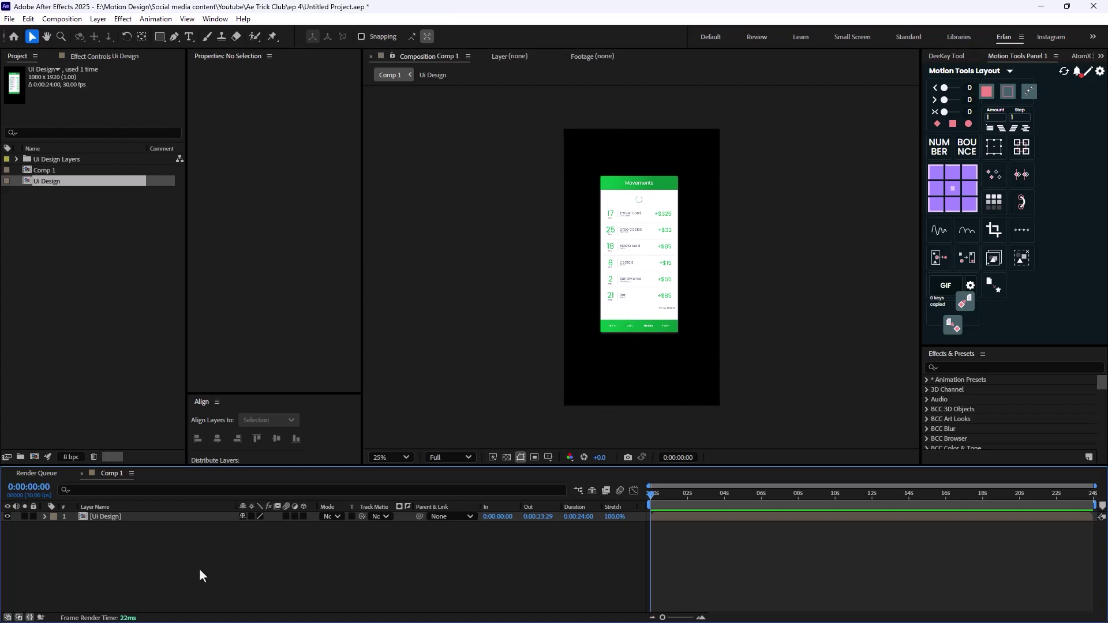
Step: Add a one-node camera with the 50mm preset to Comp 1
right_click(188, 552)
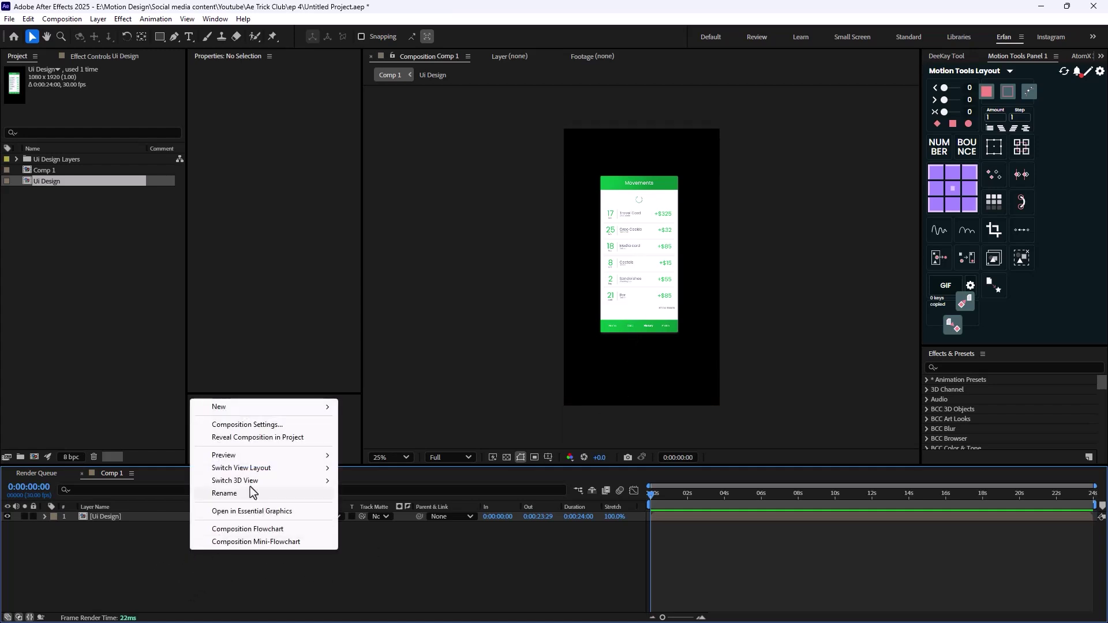
mouse_move(291, 408)
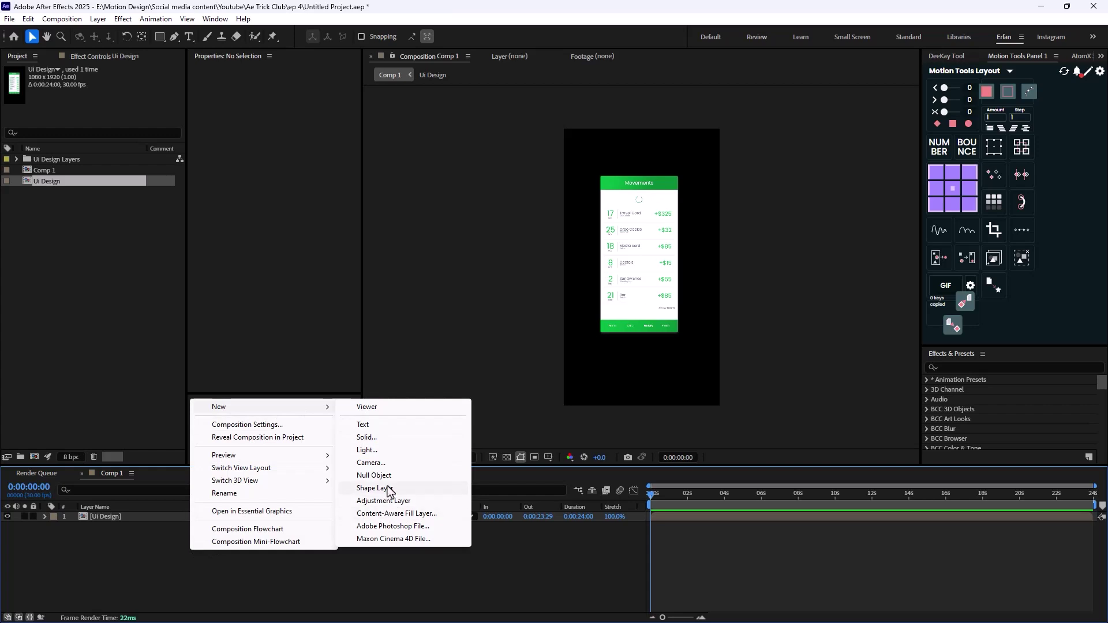
left_click(384, 463)
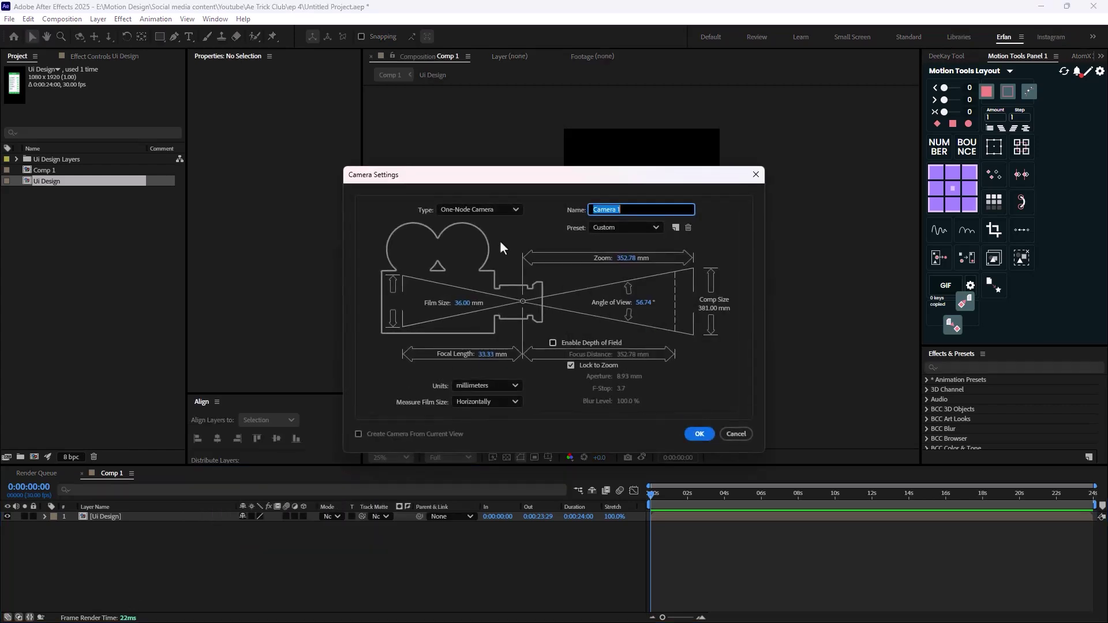
left_click(618, 229)
left_click(622, 336)
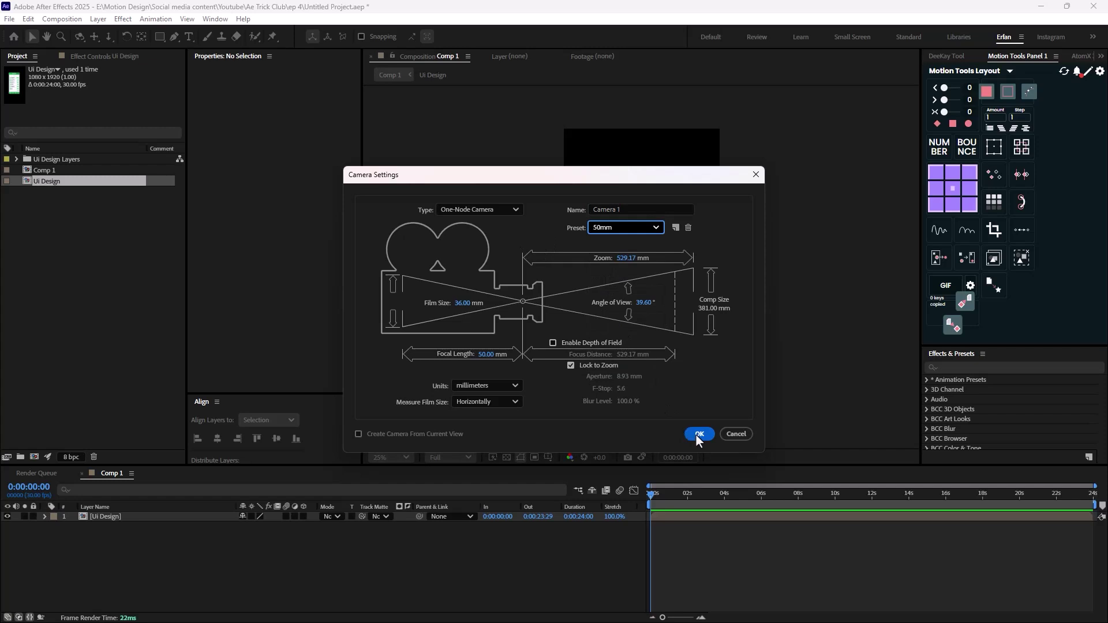
left_click(697, 435)
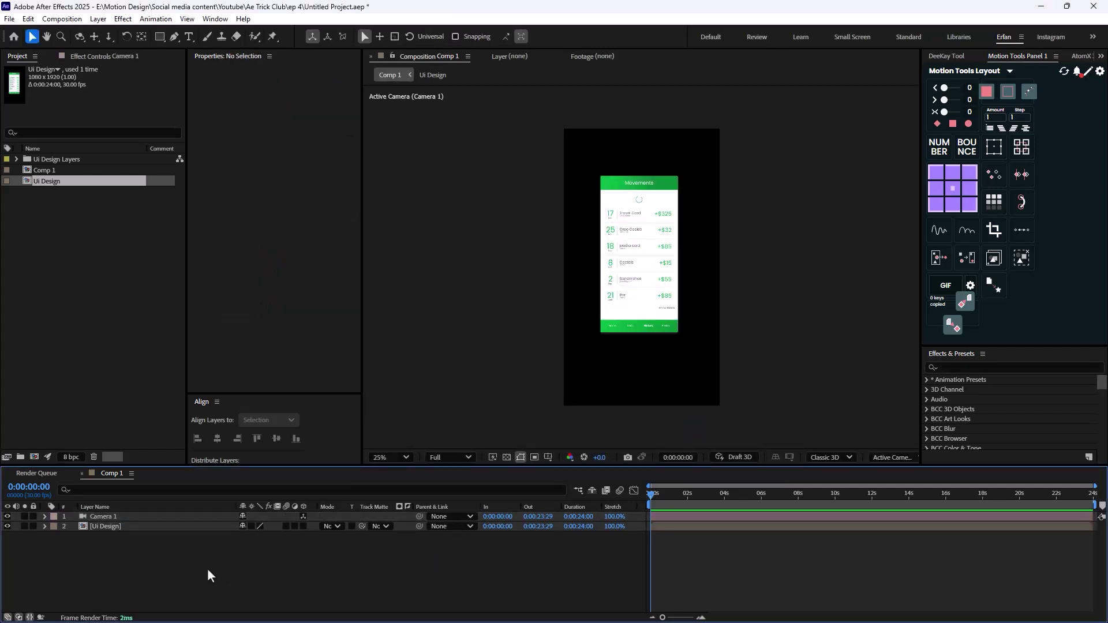
Step: Add a null object to Comp 1 and rename it Camera Controller
right_click(174, 559)
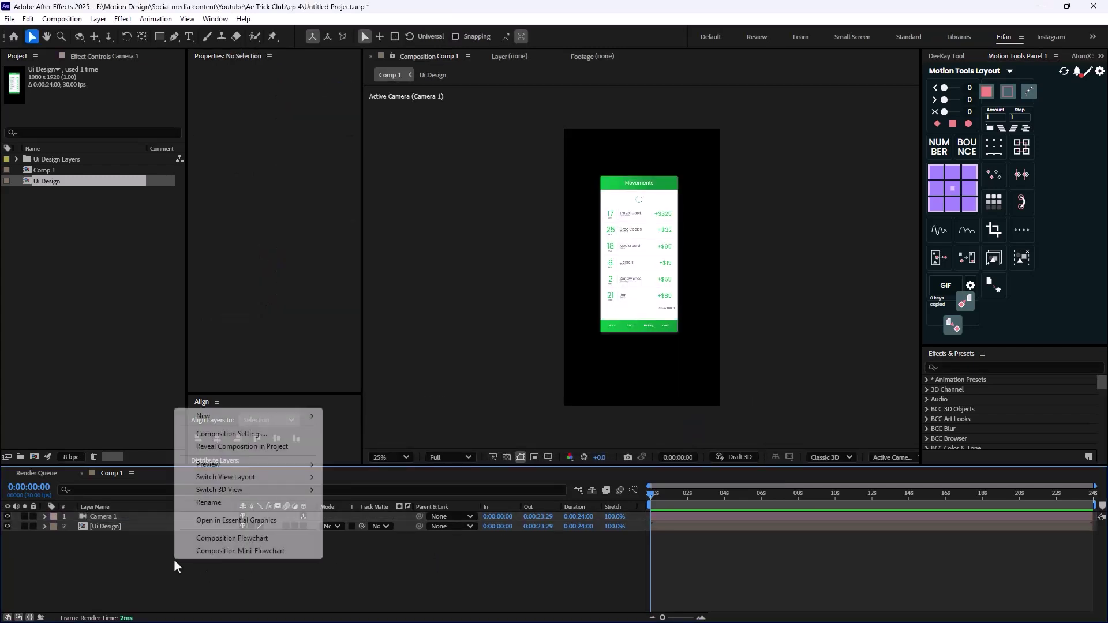
mouse_move(282, 418)
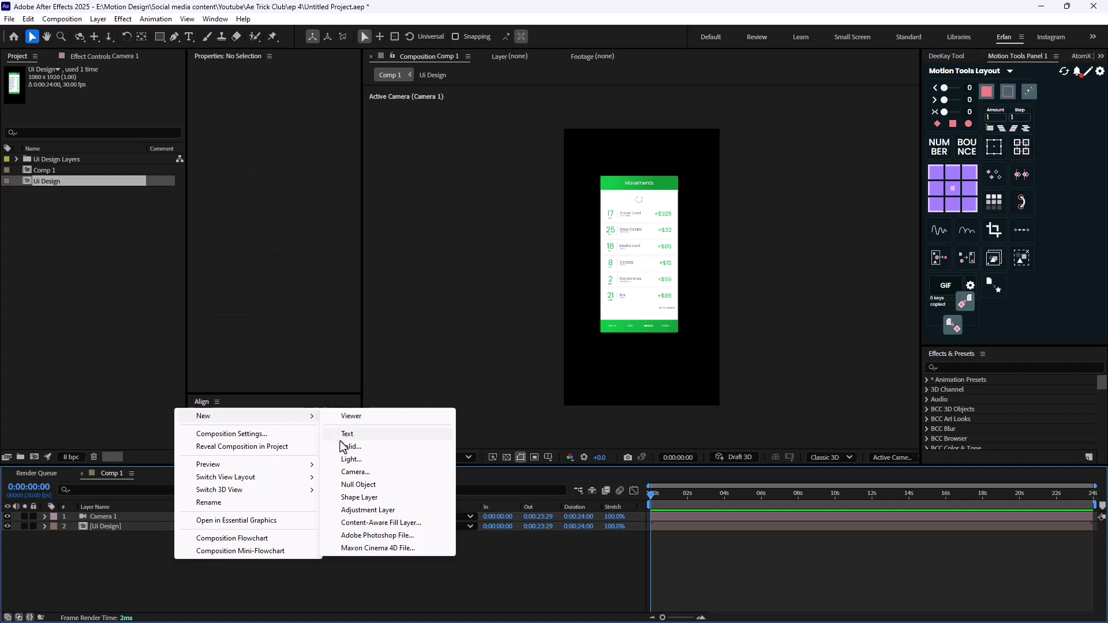
left_click(349, 484)
left_click(116, 526)
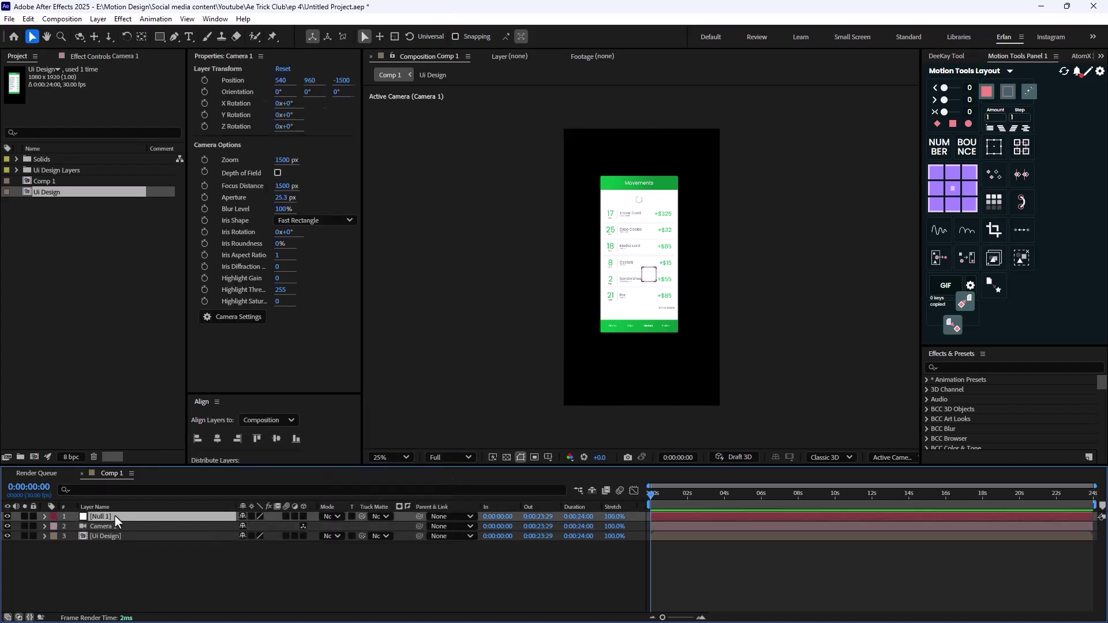
left_click(116, 516)
key("Return")
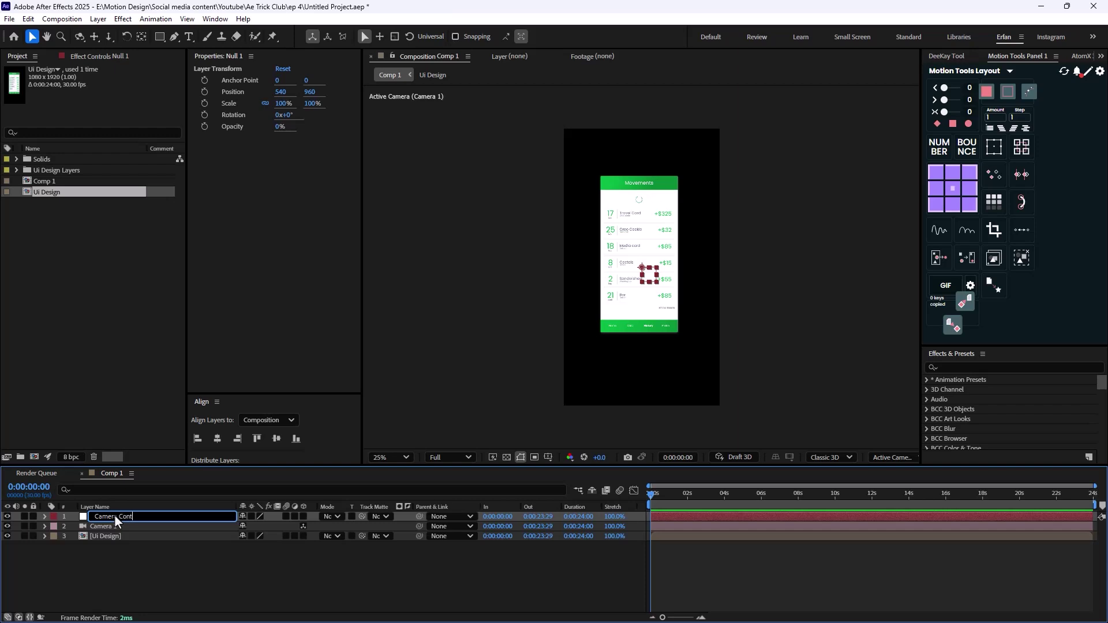
type("Camera Controller")
key("Return")
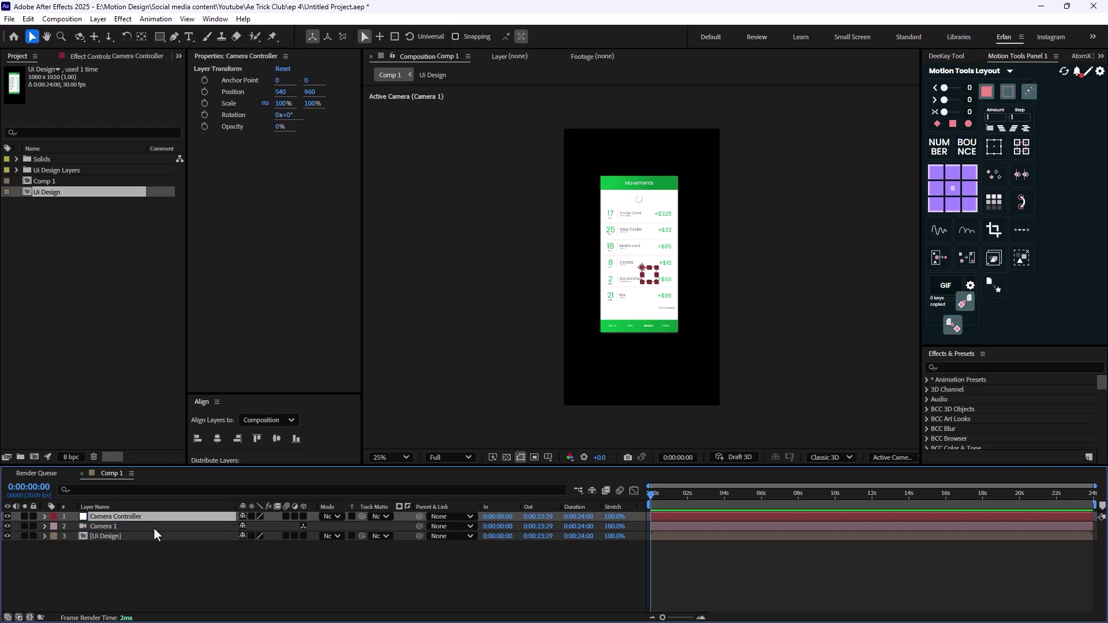
Step: Make the Camera Controller null a 3D layer and parent Camera 1 to it
left_click(295, 516)
left_click(132, 527)
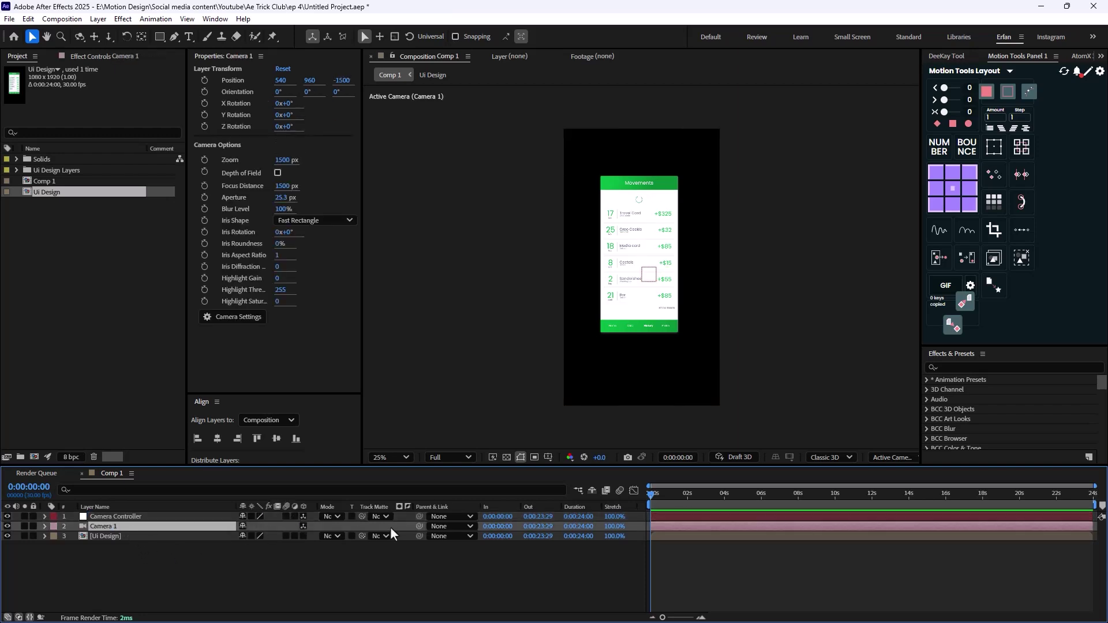
left_click_drag(419, 526, 142, 518)
left_click(195, 577)
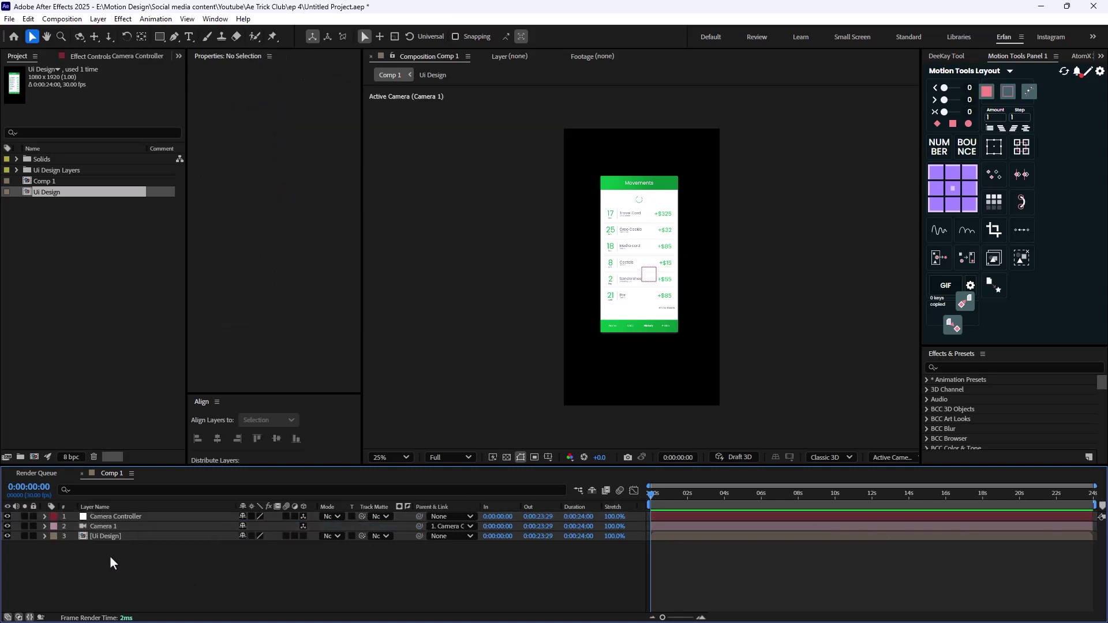
Step: Make the Ui Design layer 3D and set its X Rotation to -25°
left_click(111, 537)
key("r")
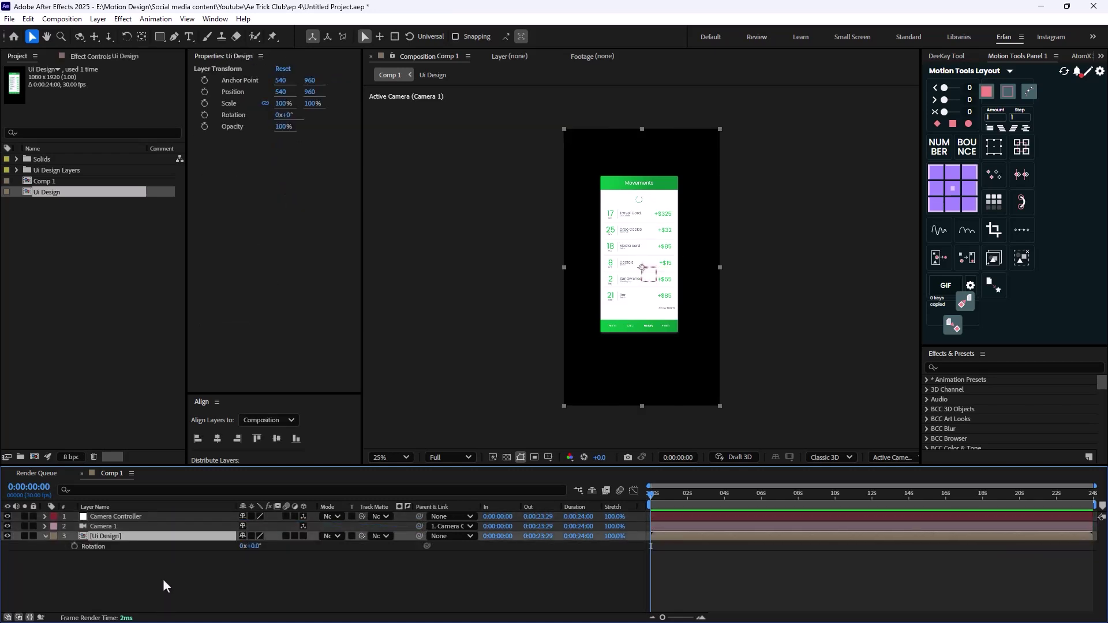
left_click(304, 536)
left_click_drag(252, 567, 252, 565)
key("ctrl+z")
left_click(258, 557)
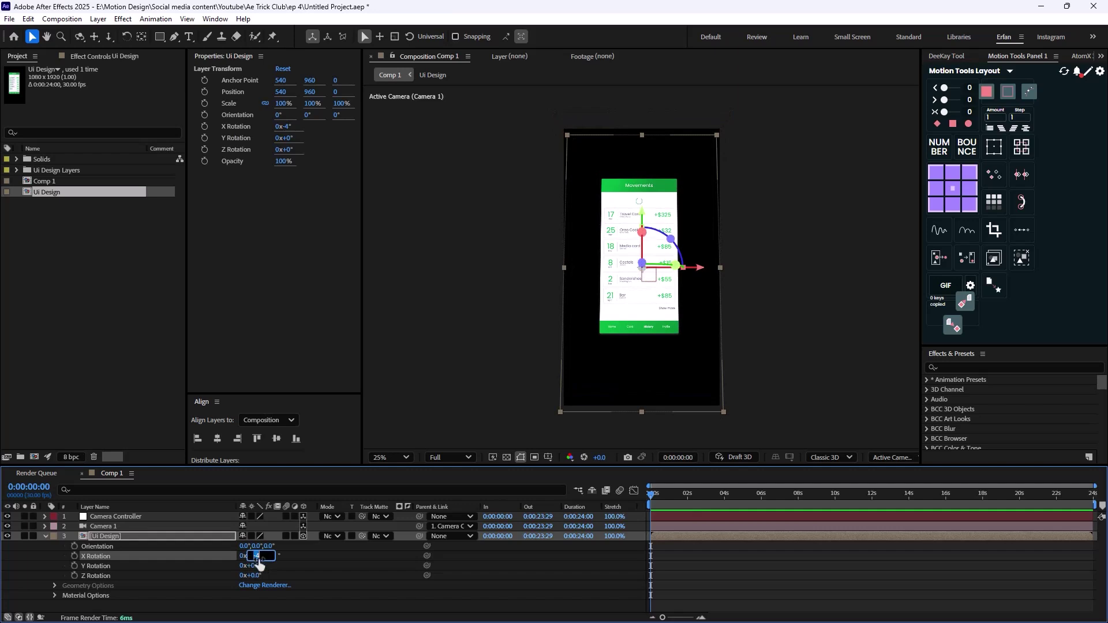
type("-25")
key("Return")
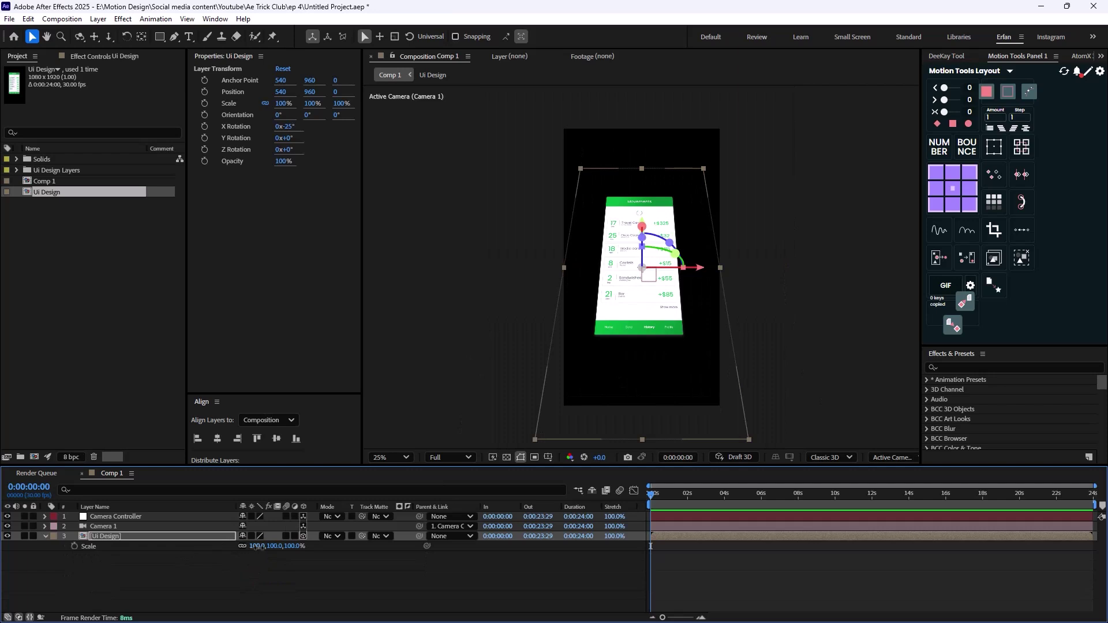
Step: Scale the Ui Design layer uniformly to 152%
key("s")
left_click_drag(258, 546, 281, 547)
left_click(360, 583)
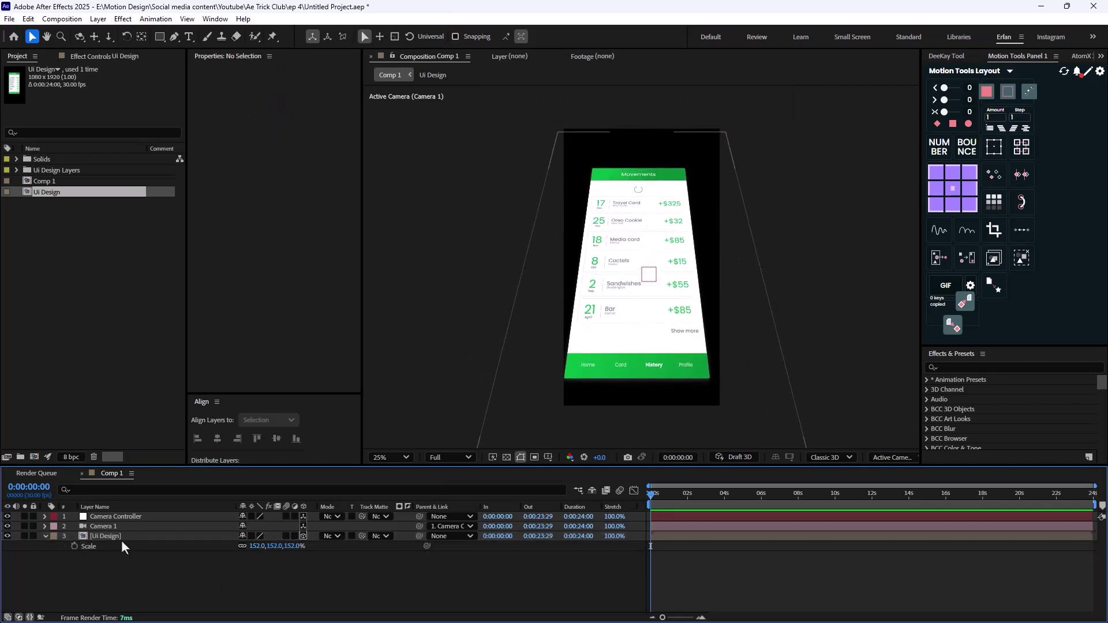
Step: Enable Position keyframing on Camera Controller at 0 seconds and set its Y position to 1292
left_click(112, 526)
left_click(127, 517)
key("p")
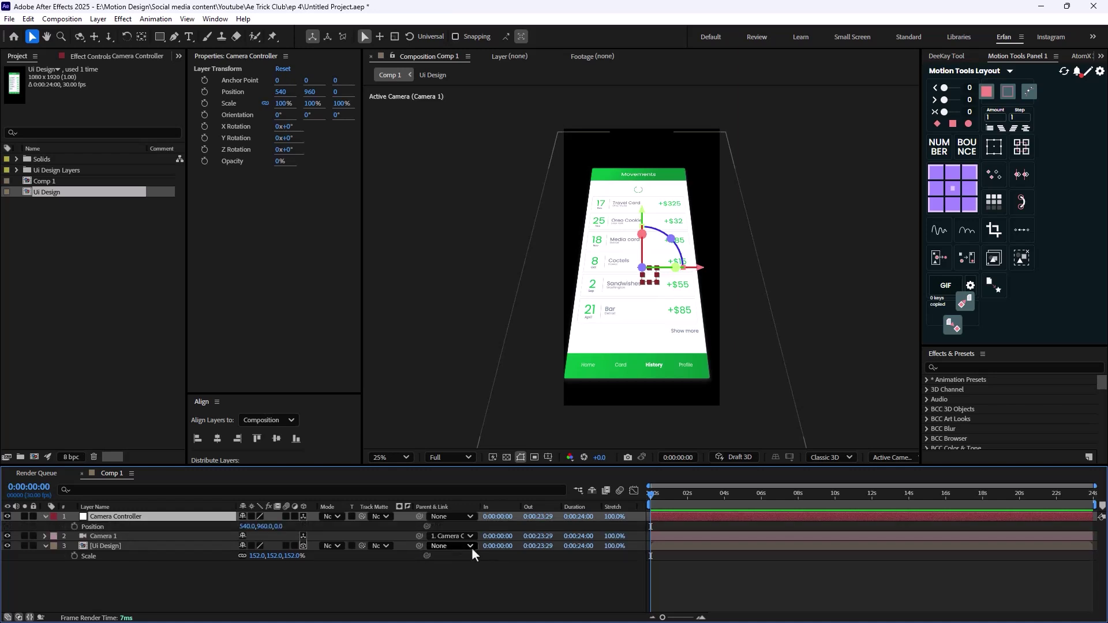
left_click(74, 527)
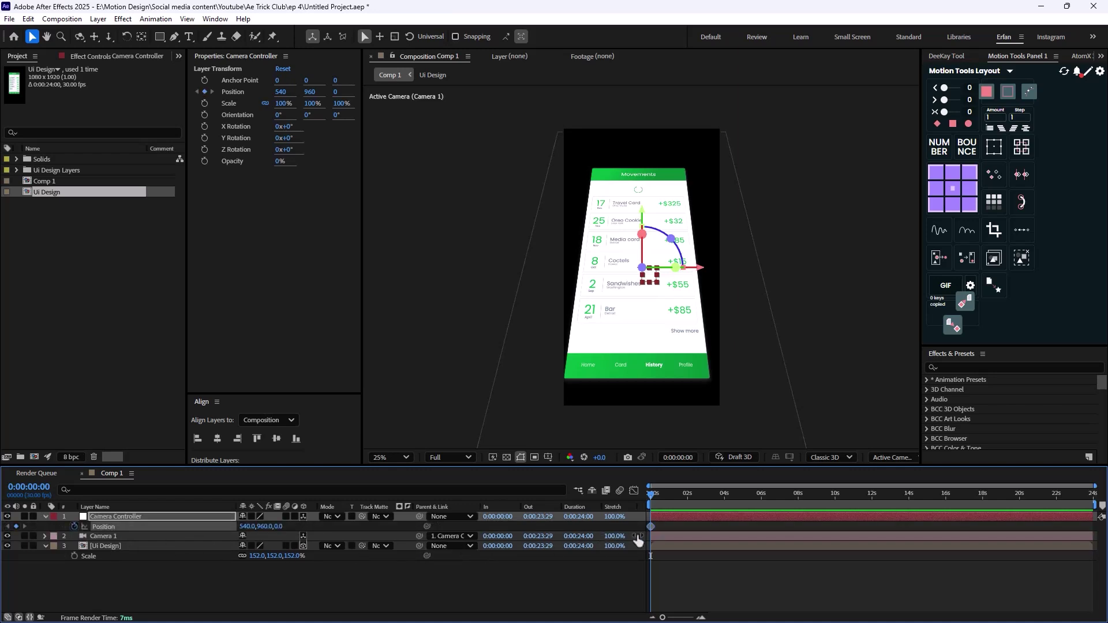
left_click_drag(643, 217, 654, 258)
left_click_drag(272, 527, 476, 494)
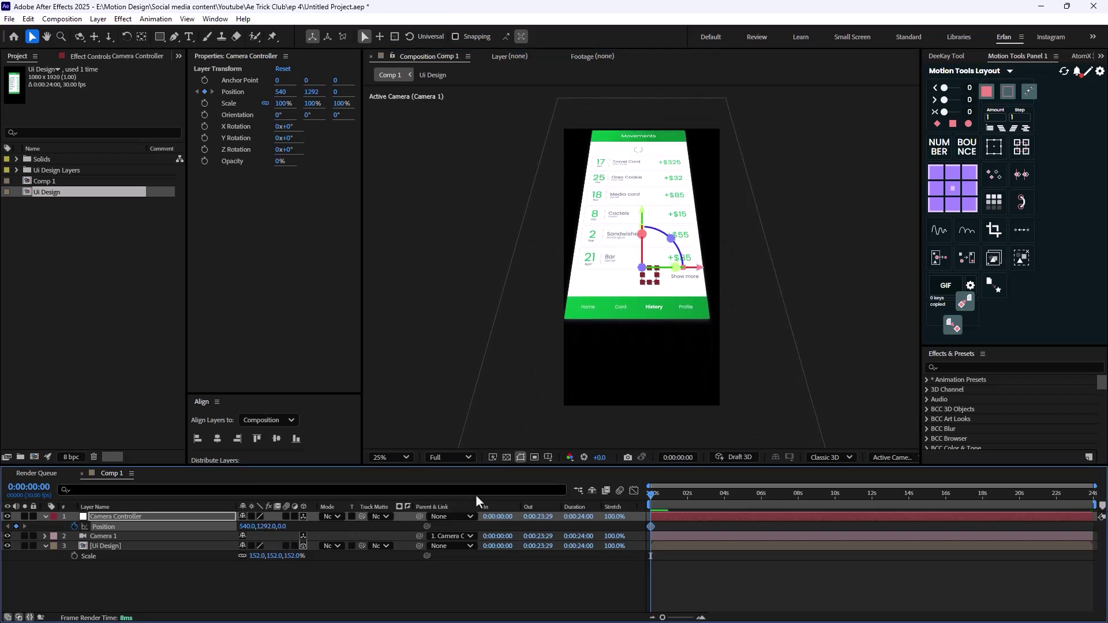
Step: Add a second Camera Controller Position keyframe at 1 second with the Y position at 916
left_click_drag(667, 501, 666, 507)
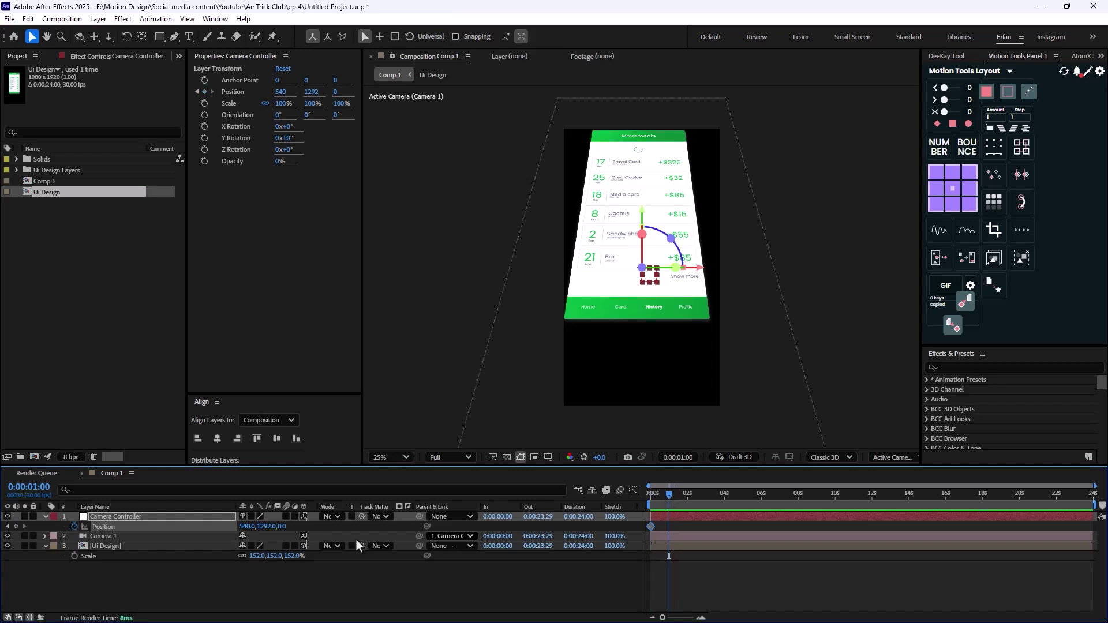
left_click_drag(266, 527, 96, 527)
left_click_drag(262, 527, 207, 537)
Step: Ease both Camera Controller Position keyframes with a combined in-and-out influence of 75 and preview the motion
left_click_drag(684, 525, 545, 560)
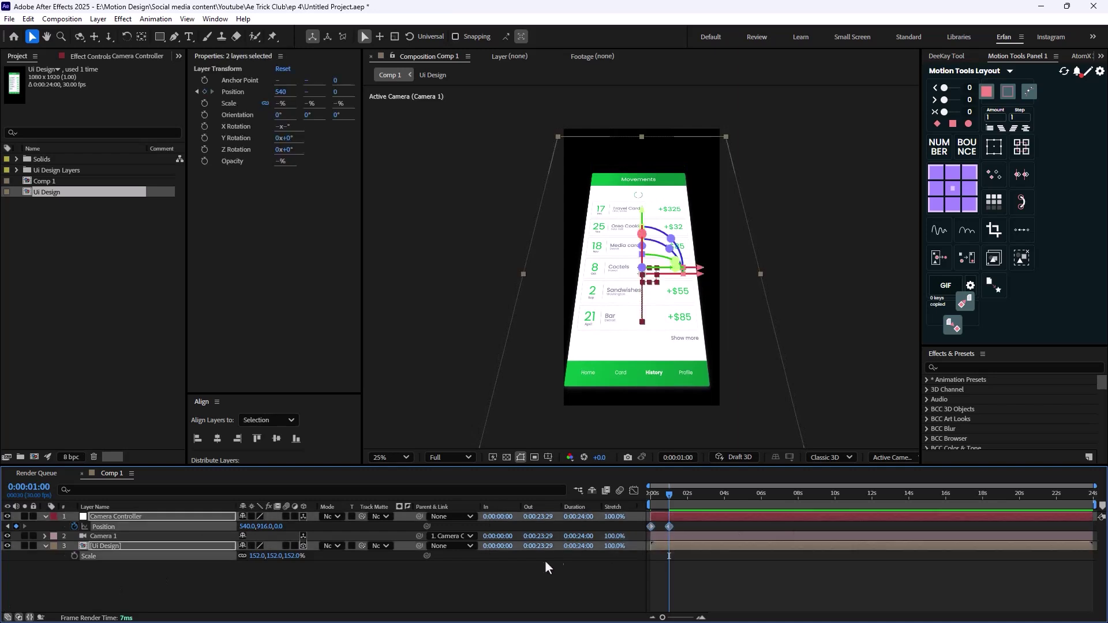
left_click(968, 116)
type("75")
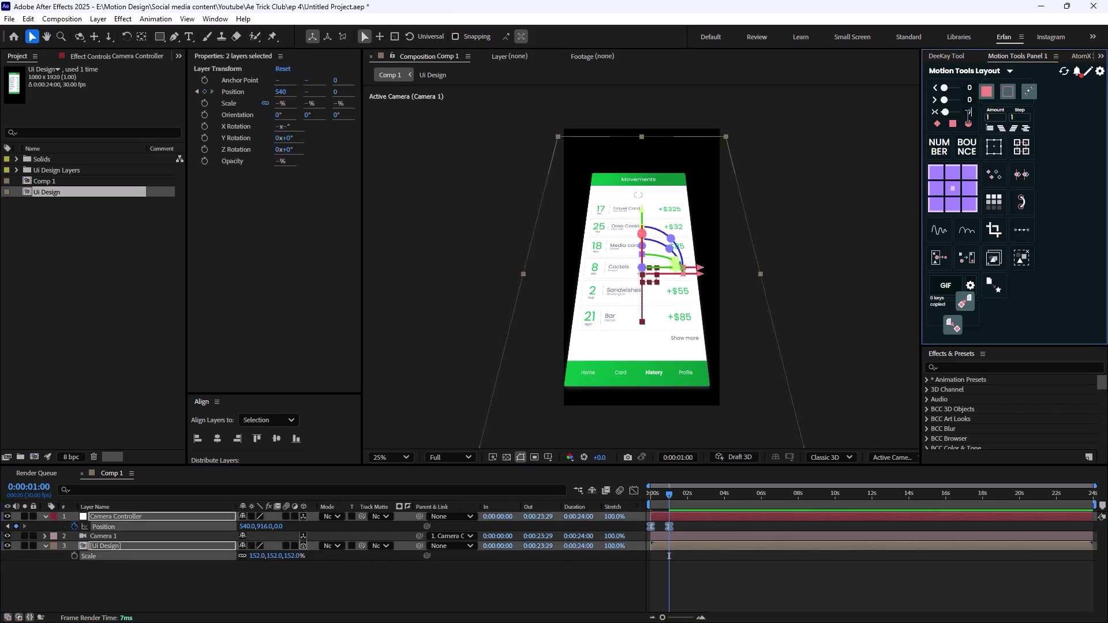
mouse_move(667, 495)
left_mouse_down()
mouse_move(617, 507)
mouse_move(670, 496)
left_mouse_up()
key("space")
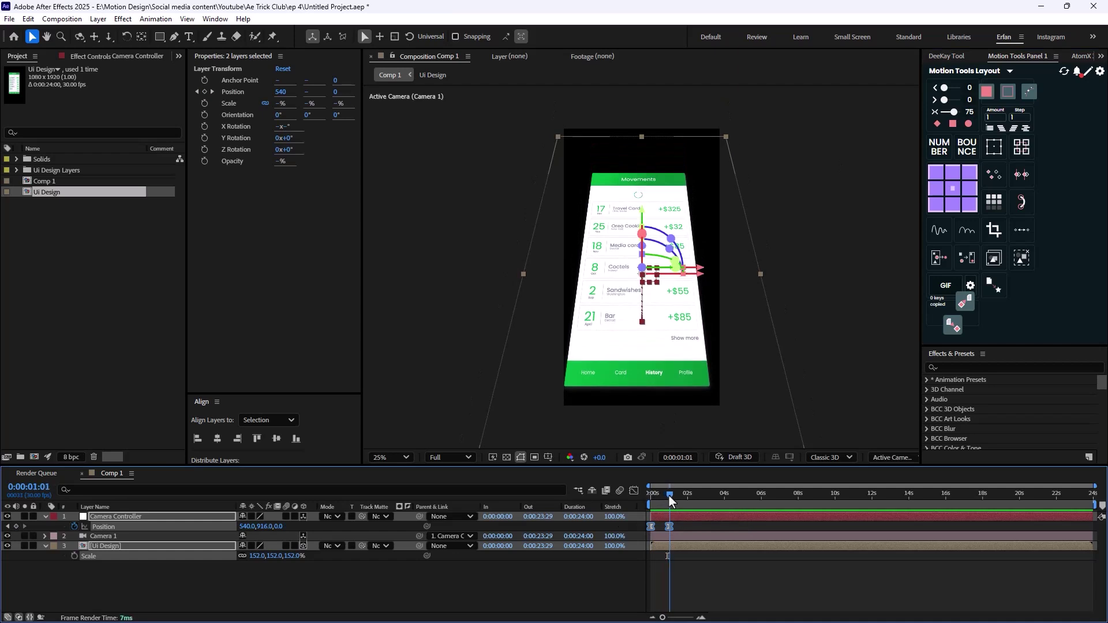
left_click(136, 582)
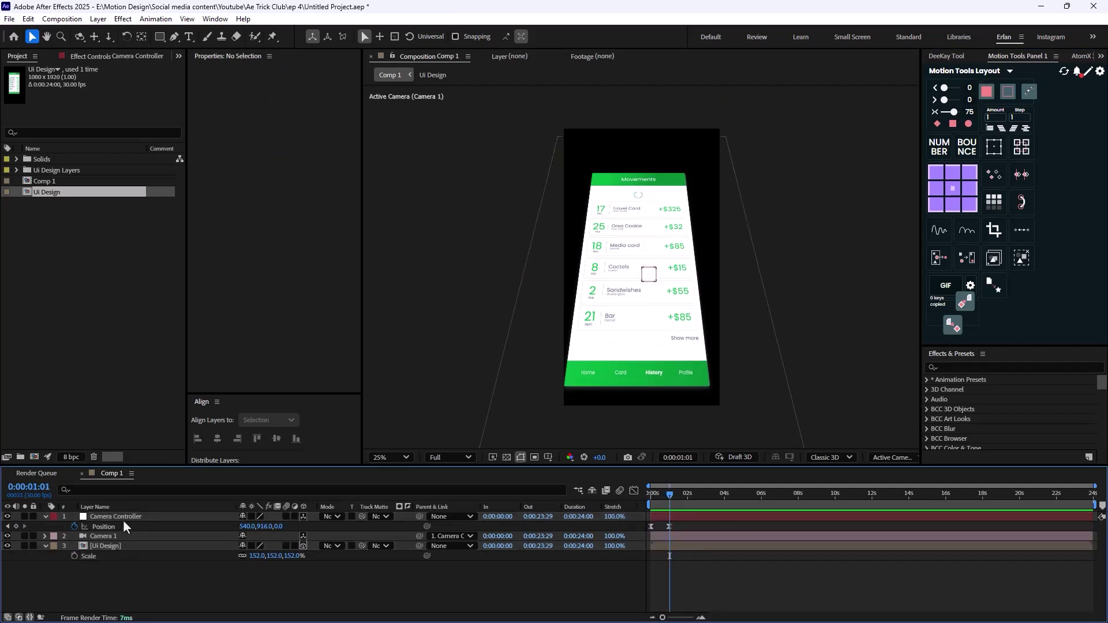
Step: Duplicate the Camera Controller null and parent the original controller to the duplicate
left_click(123, 520)
key("ctrl+d")
left_click(137, 526)
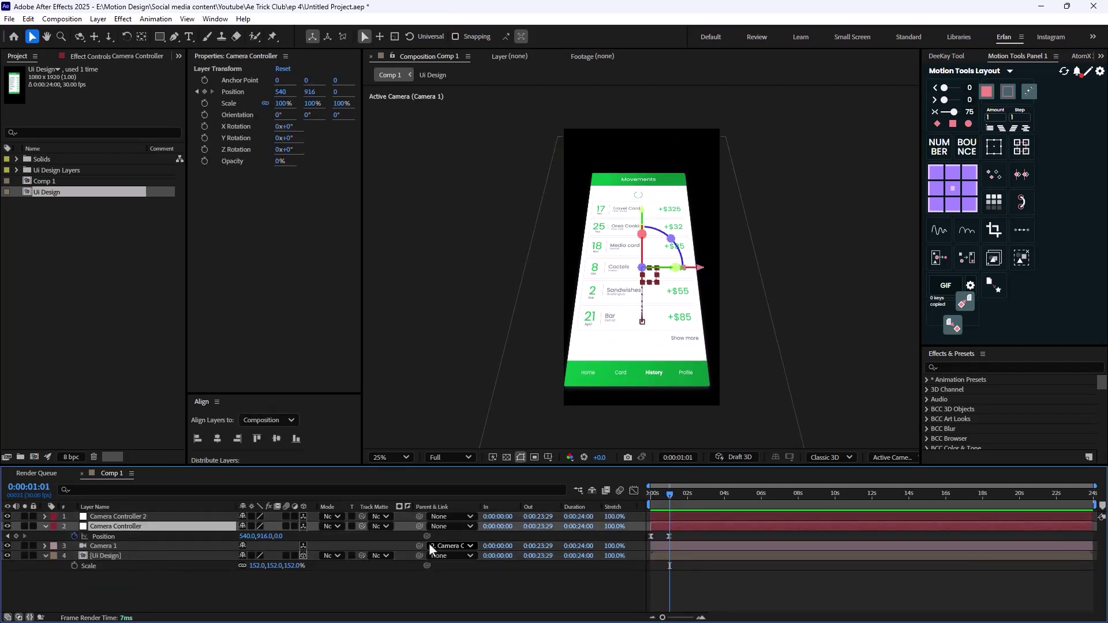
left_click_drag(420, 527, 136, 519)
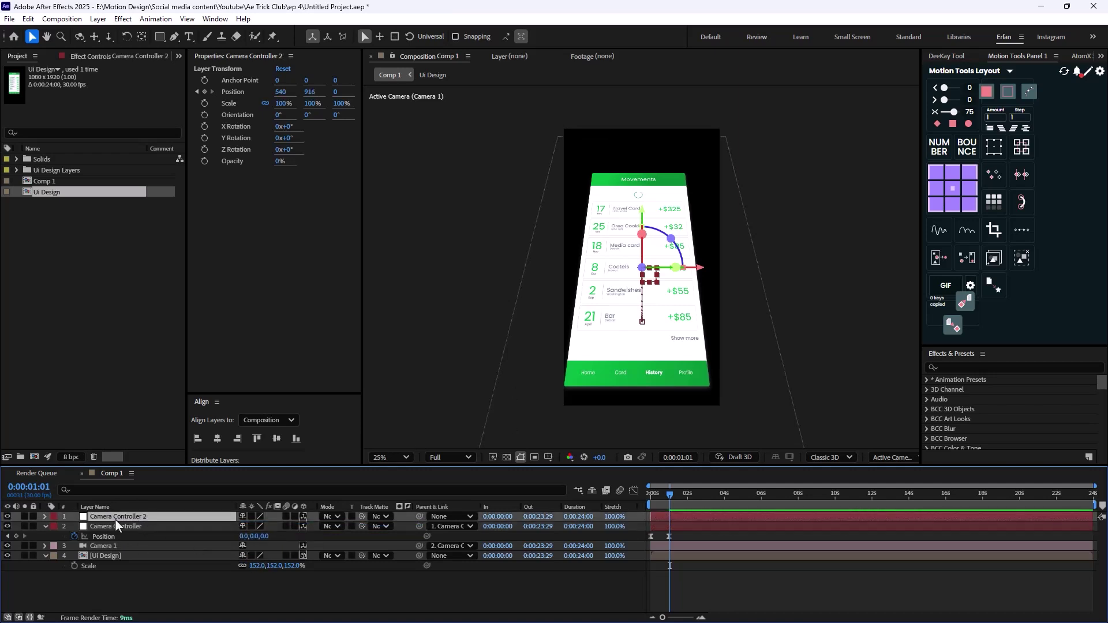
Step: Keyframe Camera Controller 2's Position at 0:00:01:01 and at 0:00:02:26 with the Z position at 174
key("p")
left_click(74, 527)
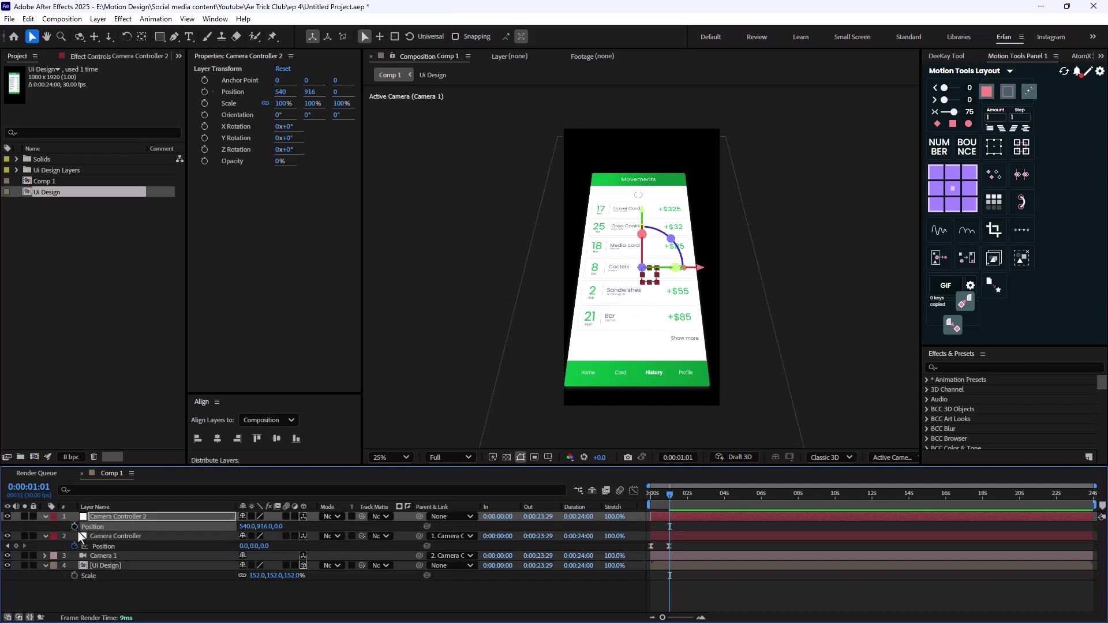
left_click_drag(681, 501, 704, 503)
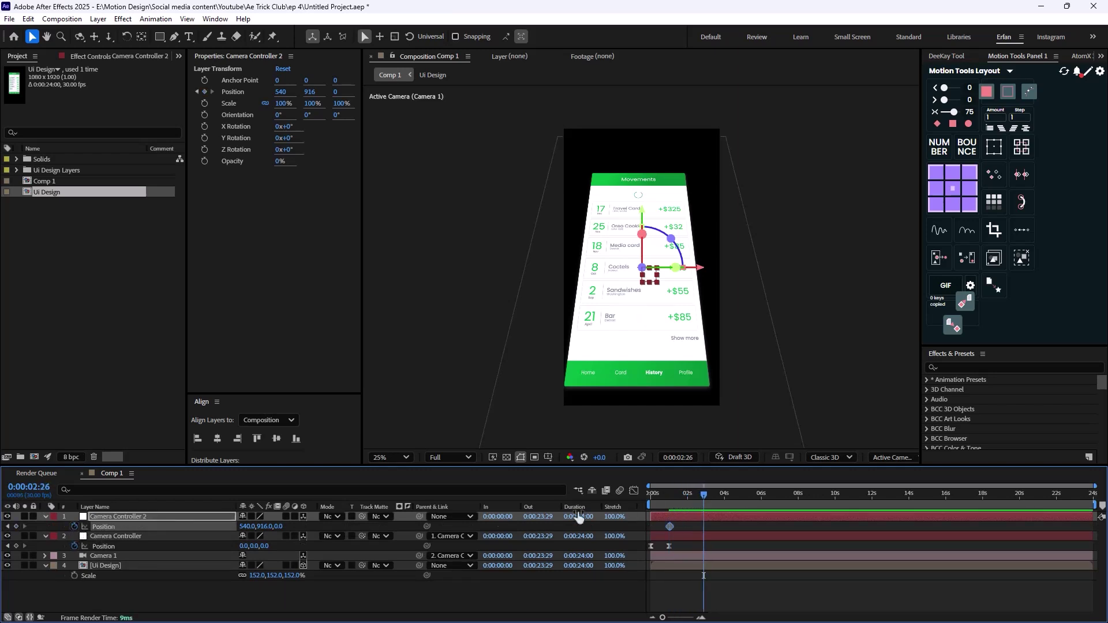
left_click_drag(280, 527, 369, 516)
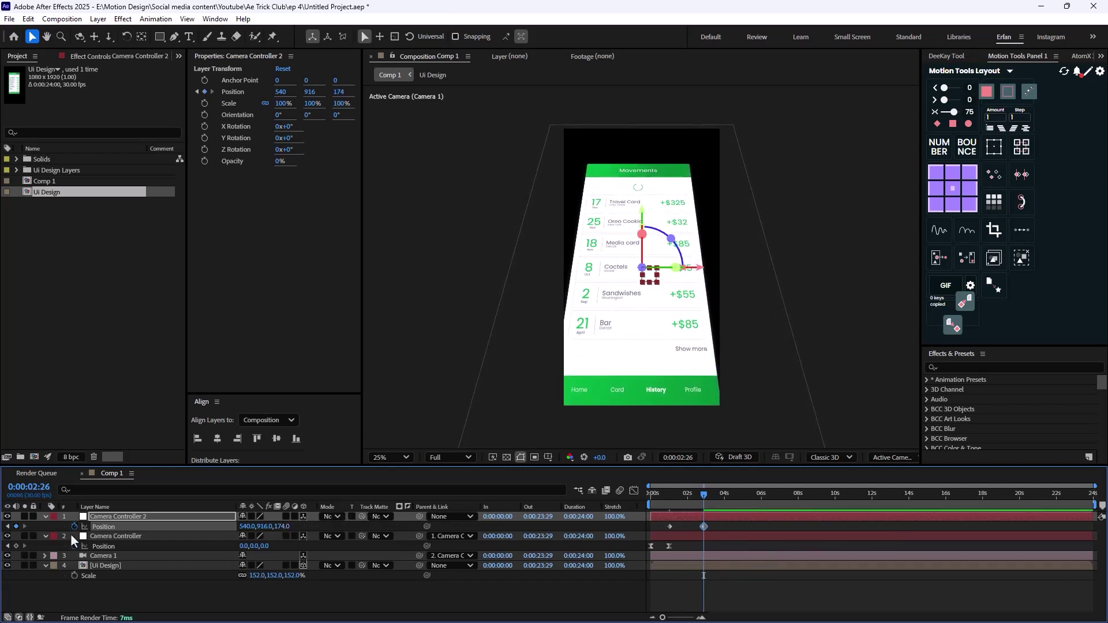
Step: Duplicate Camera Controller 2 and parent Camera Controller 2 to the duplicate
left_click(120, 517)
key("ctrl+d")
left_click(116, 527)
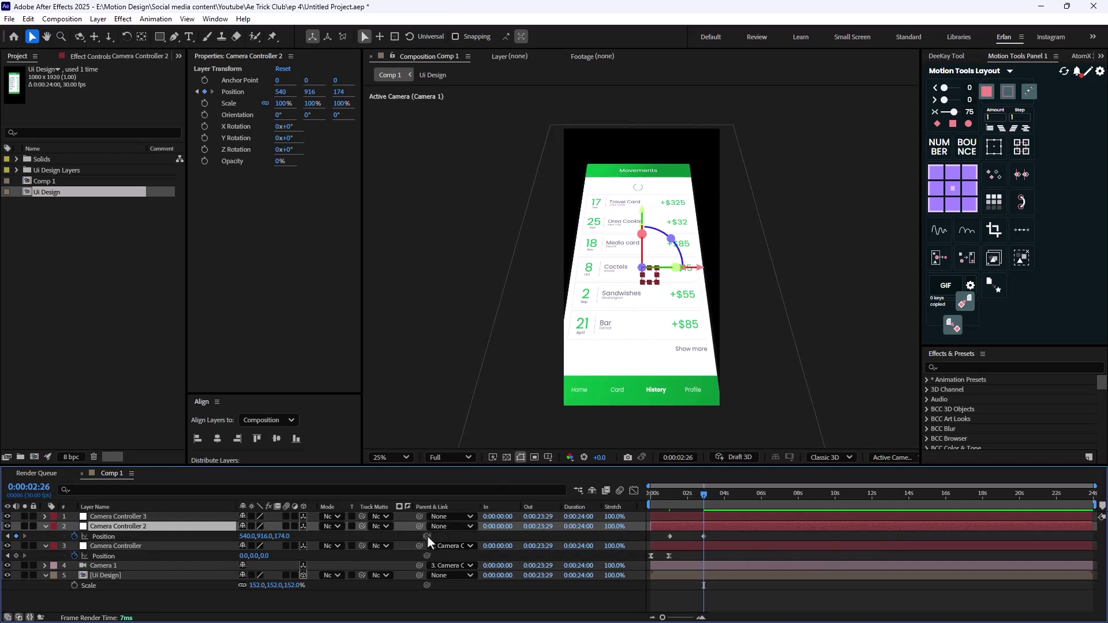
left_click_drag(419, 527, 137, 517)
Step: Keyframe Camera Controller 3's Position at 0:00:02:26 and at 0:00:04:06 with the Y position at 2324
left_click(160, 517)
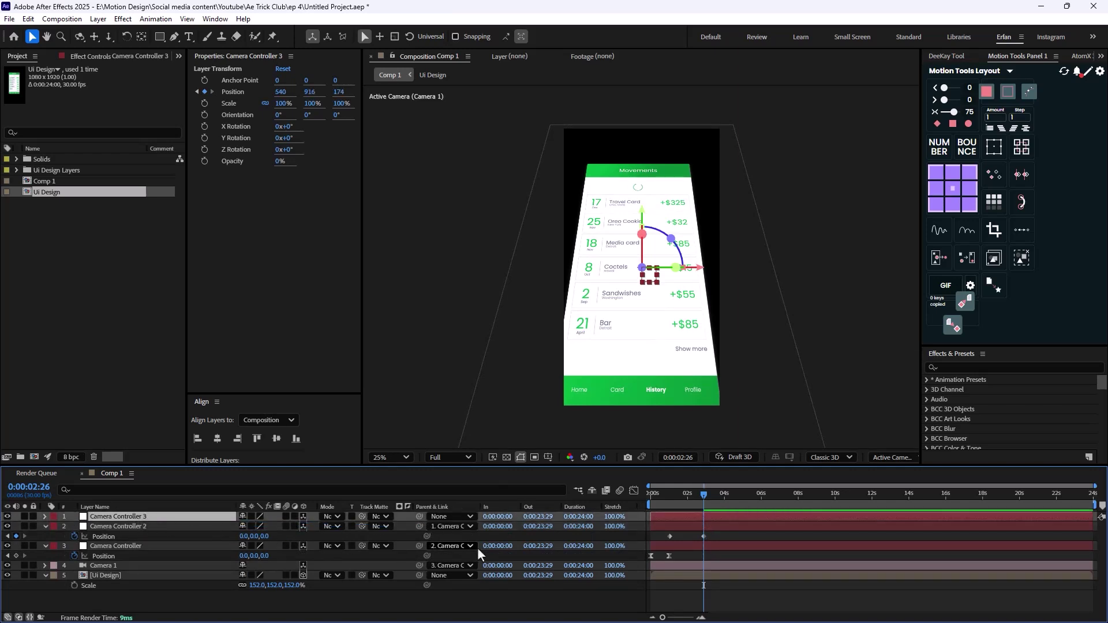
key("p")
left_click(74, 527)
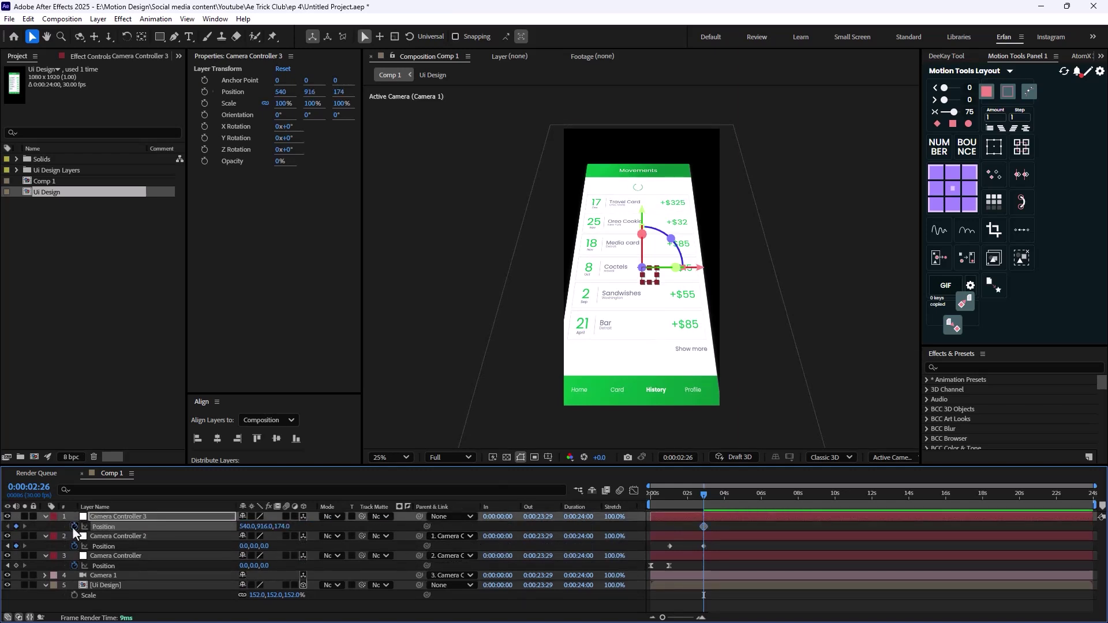
key("shift+Page_Down")
key("shift+Page_Down")
key("shift+Page_Down")
key("shift+Page_Down")
left_click_drag(259, 526, 1080, 523)
Step: Ease both Camera Controller 3 Position keyframes with an influence of 75 and preview the motion
left_click_drag(741, 523, 639, 539)
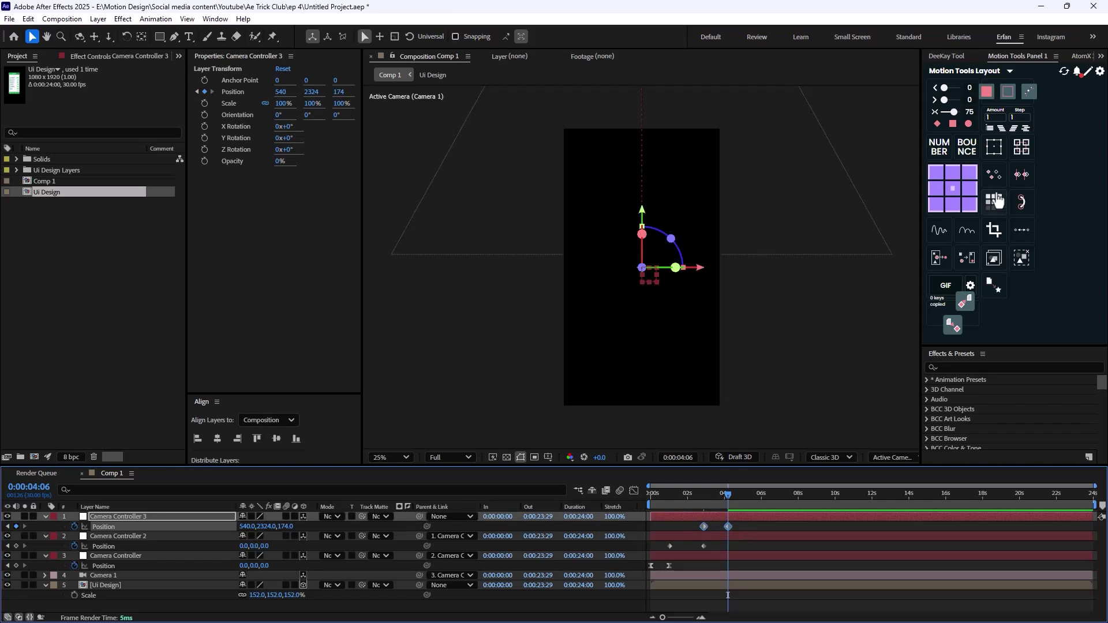
left_click(954, 123)
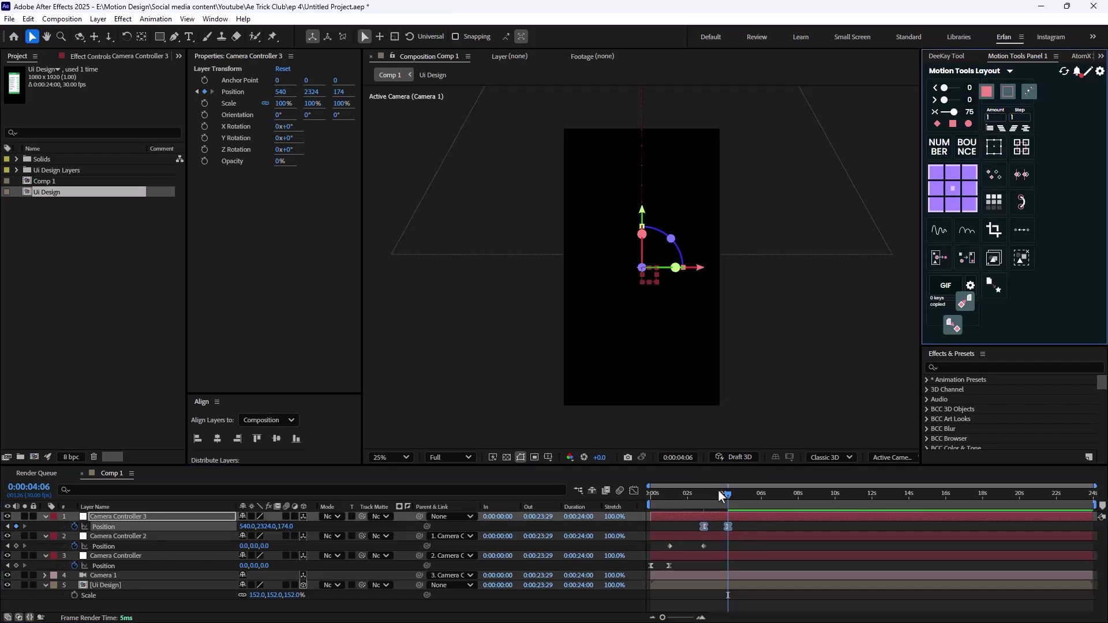
key("Home")
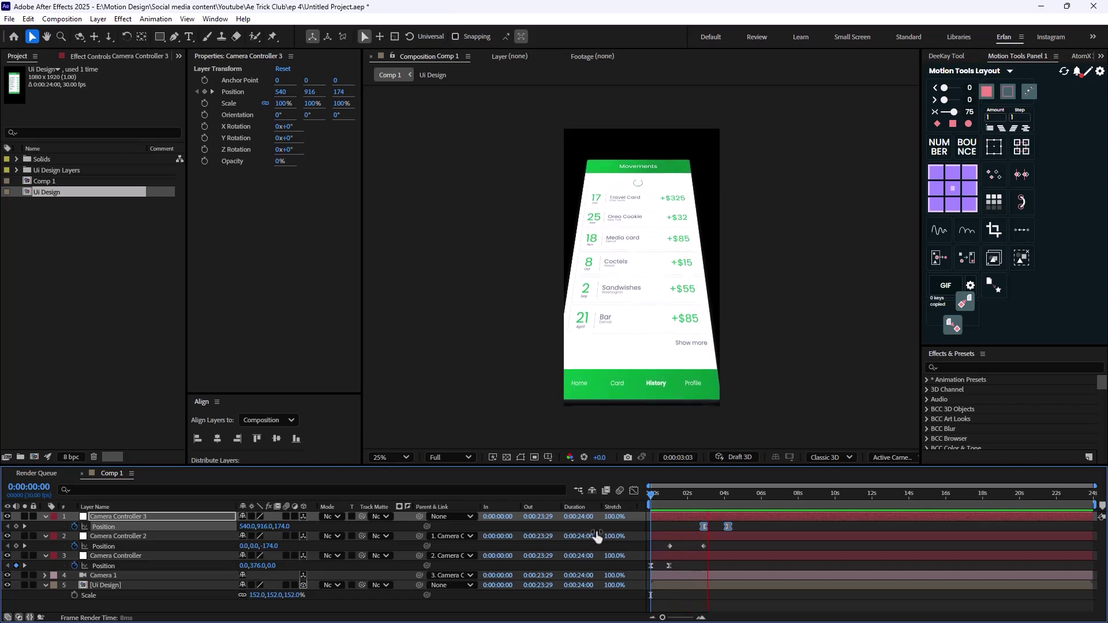
key("space")
key("k")
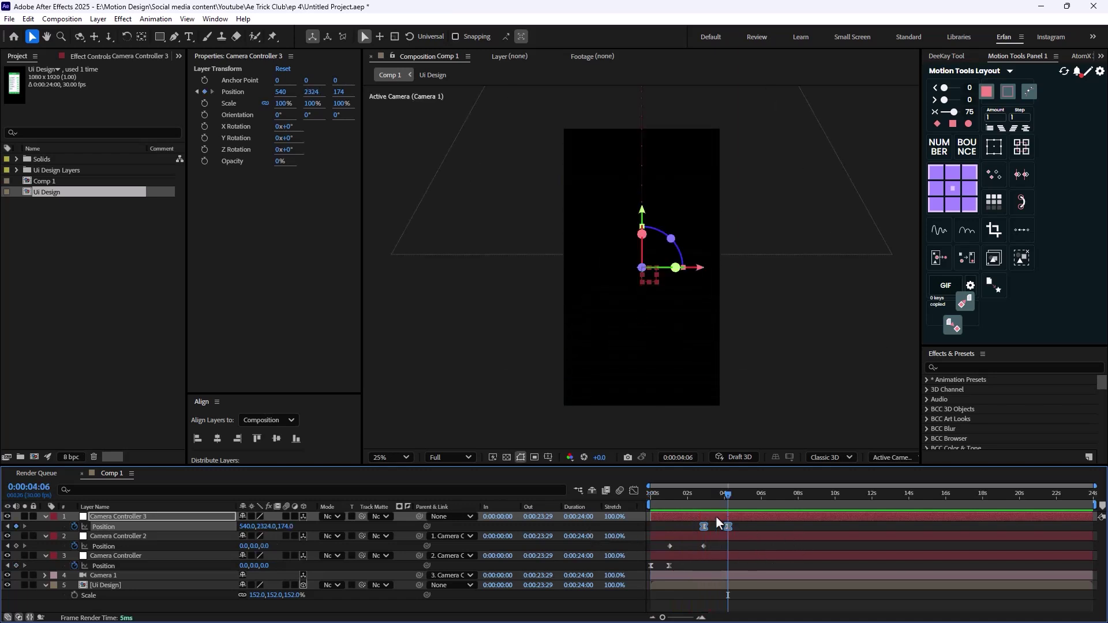
Step: Replace Camera Controller 3's Position keyframe at 0:00:04:06 with a Y position of -1047 and preview the motion
left_click(760, 528)
left_click(728, 528)
key("Delete")
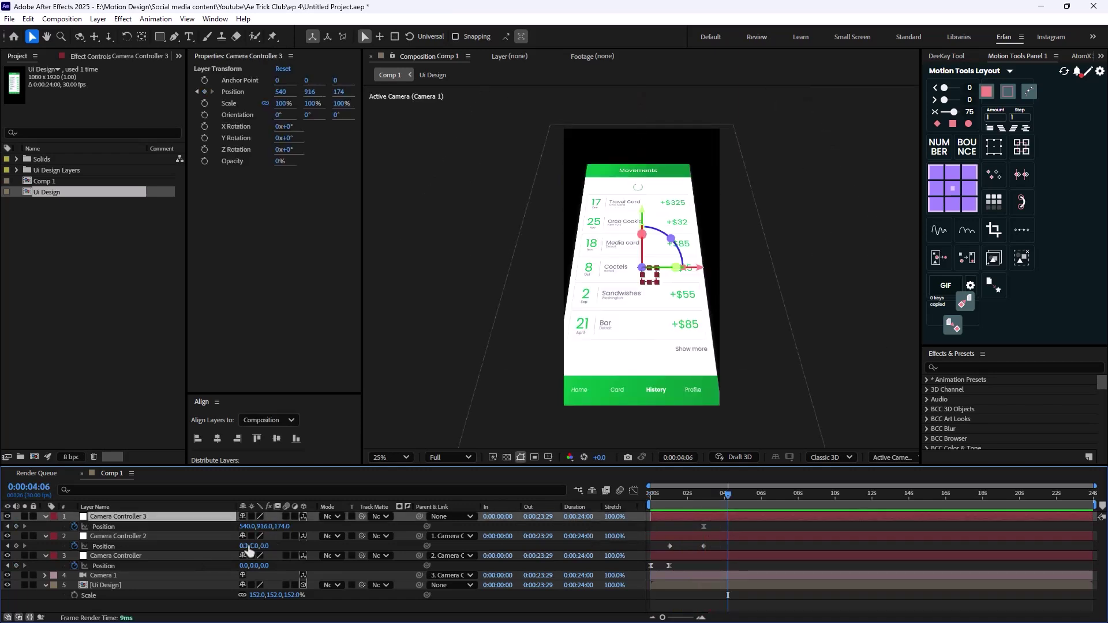
left_click_drag(280, 526, 122, 579)
key("ctrl+z")
left_click_drag(267, 527, 35, 611)
scroll(743, 392, "down", 1)
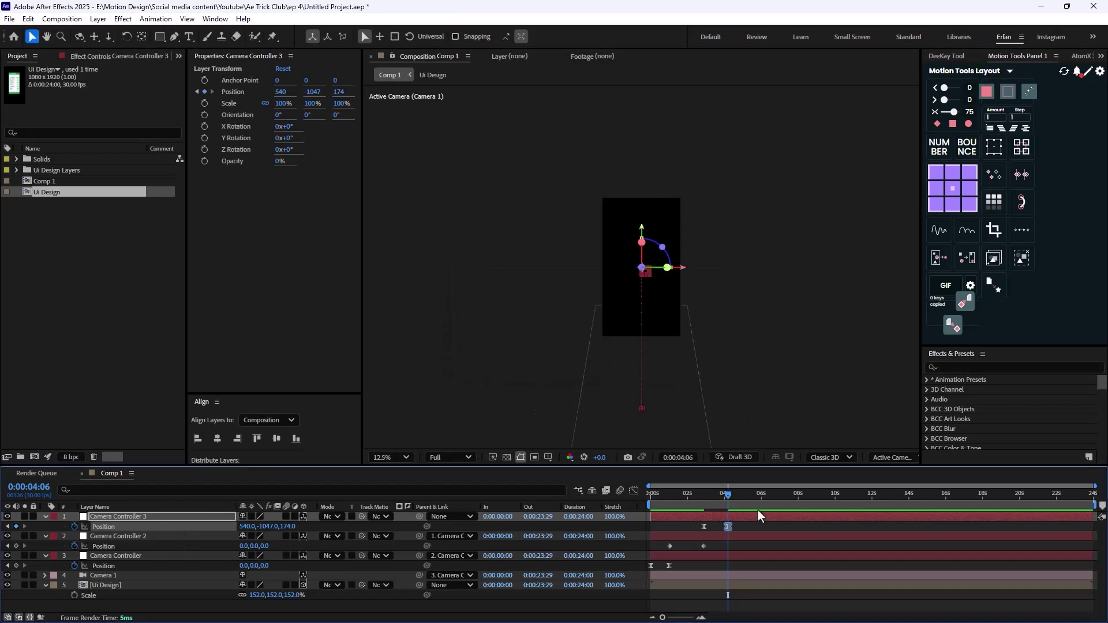
left_click_drag(728, 495, 643, 509)
key("space")
key("space")
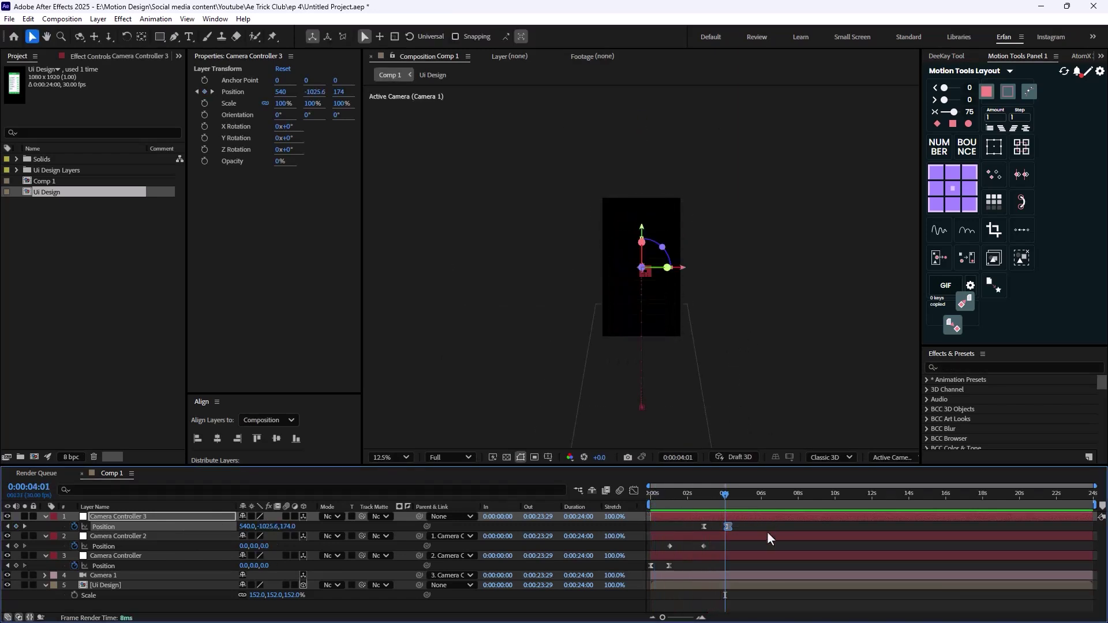
Step: Shift the Position keyframes of Camera Controller 2 and Camera Controller 3 slightly earlier to overlap the camera moves, and preview them
left_click_drag(726, 497, 668, 509)
left_click_drag(711, 549, 662, 548)
left_click_drag(745, 523, 694, 530)
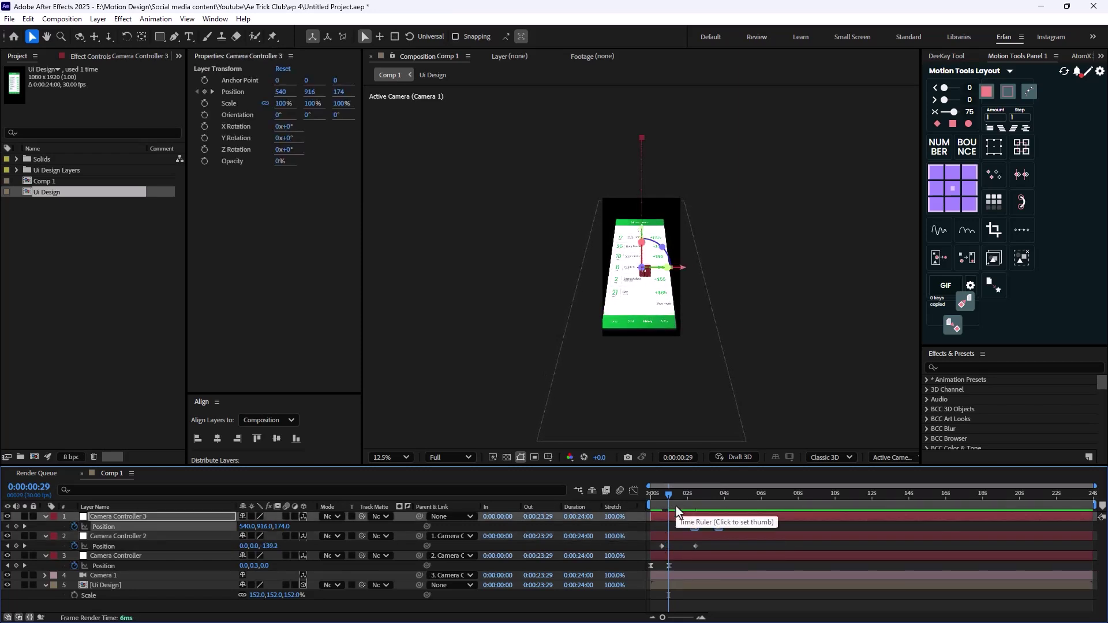
left_click(643, 497)
key("space")
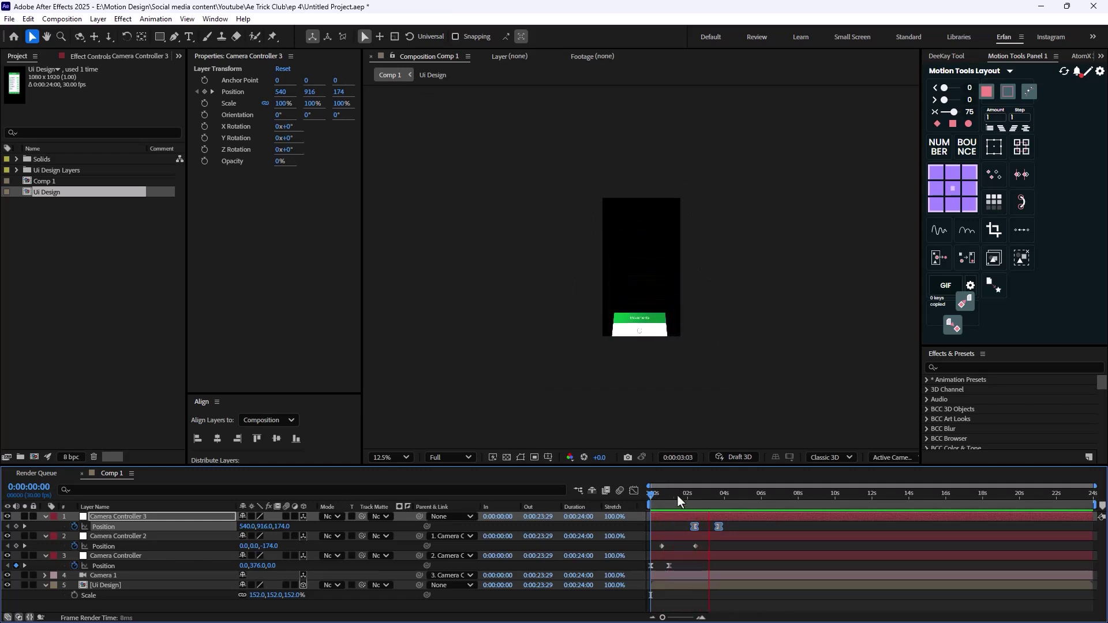
key("space")
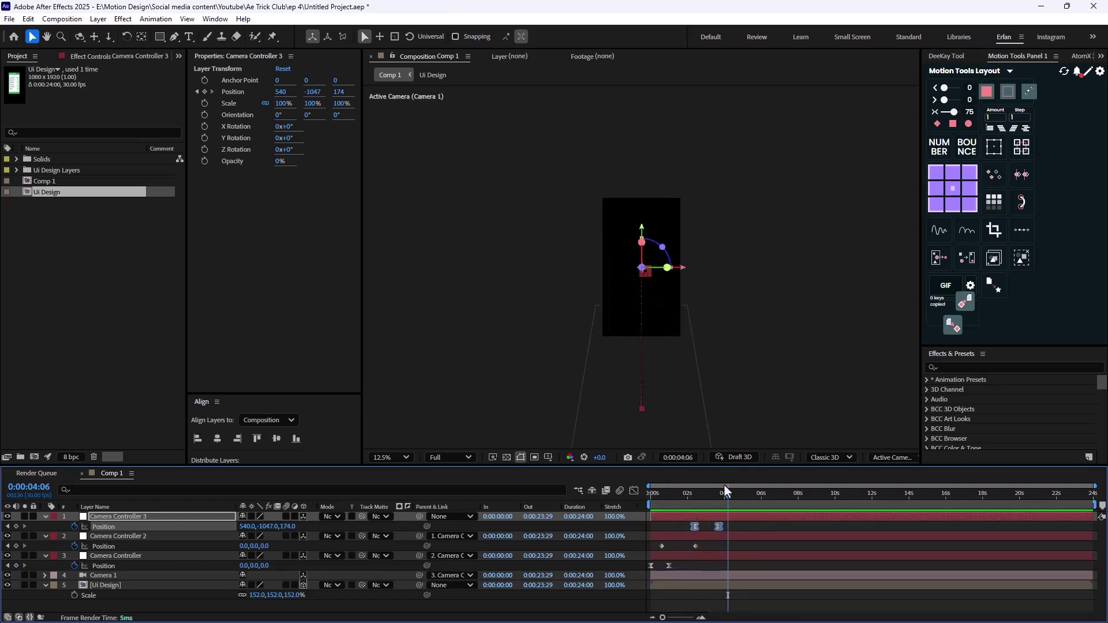
left_click_drag(726, 490, 585, 519)
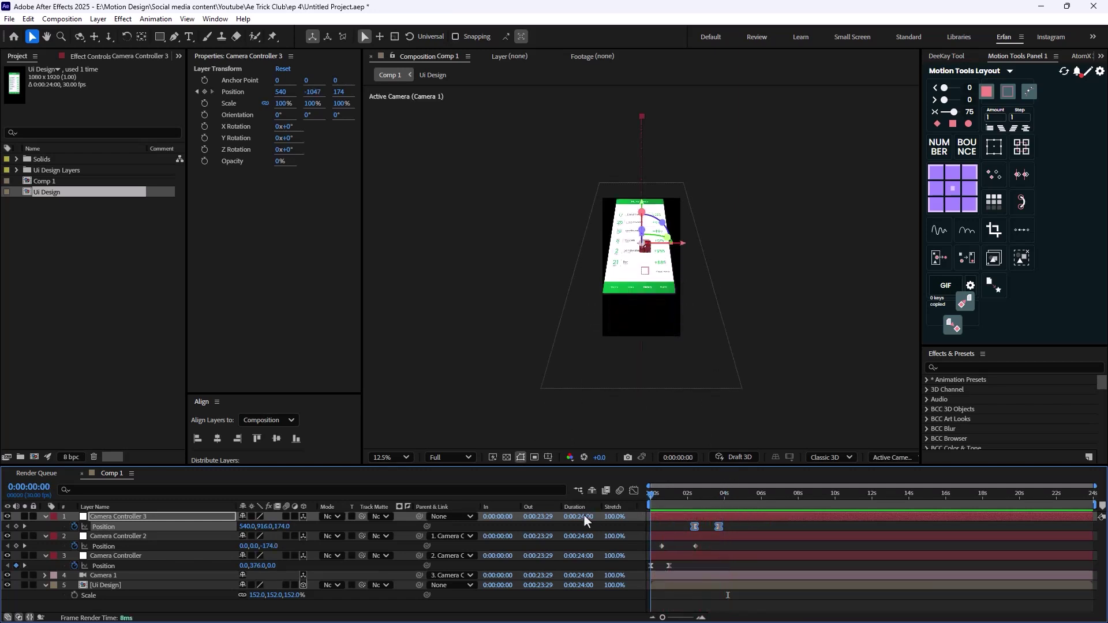
Step: Open the Ui Design precomp, isolate the Base layer to check its content, and delete it
double_click(115, 584)
scroll(642, 327, "up", 2)
scroll(642, 326, "up", 2)
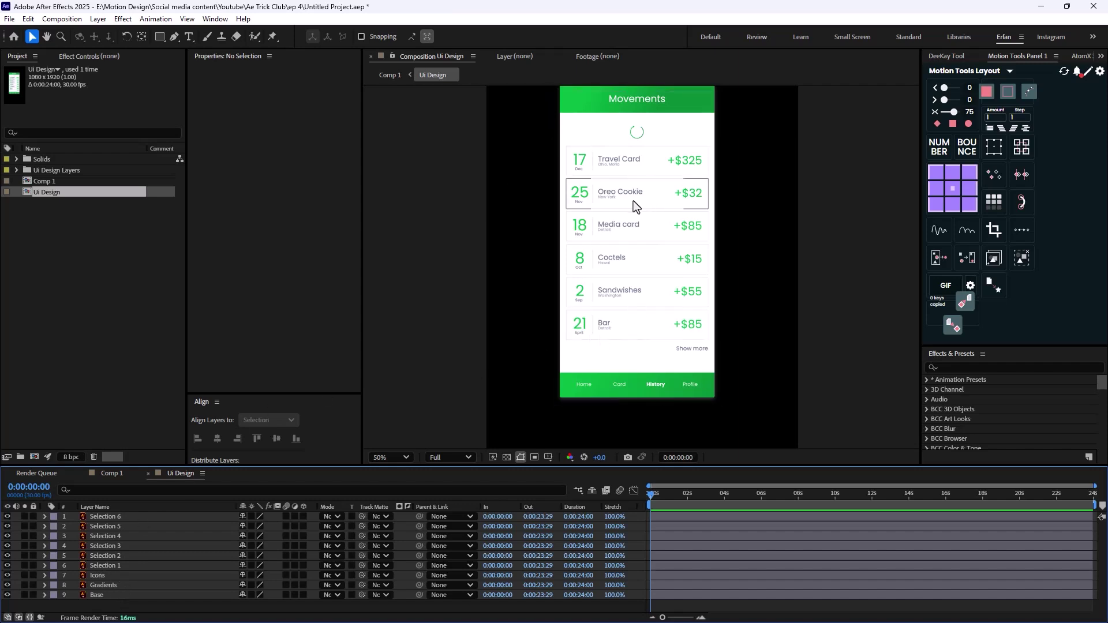
mouse_move(653, 349)
left_mouse_down()
mouse_move(645, 323)
mouse_move(645, 346)
left_mouse_up()
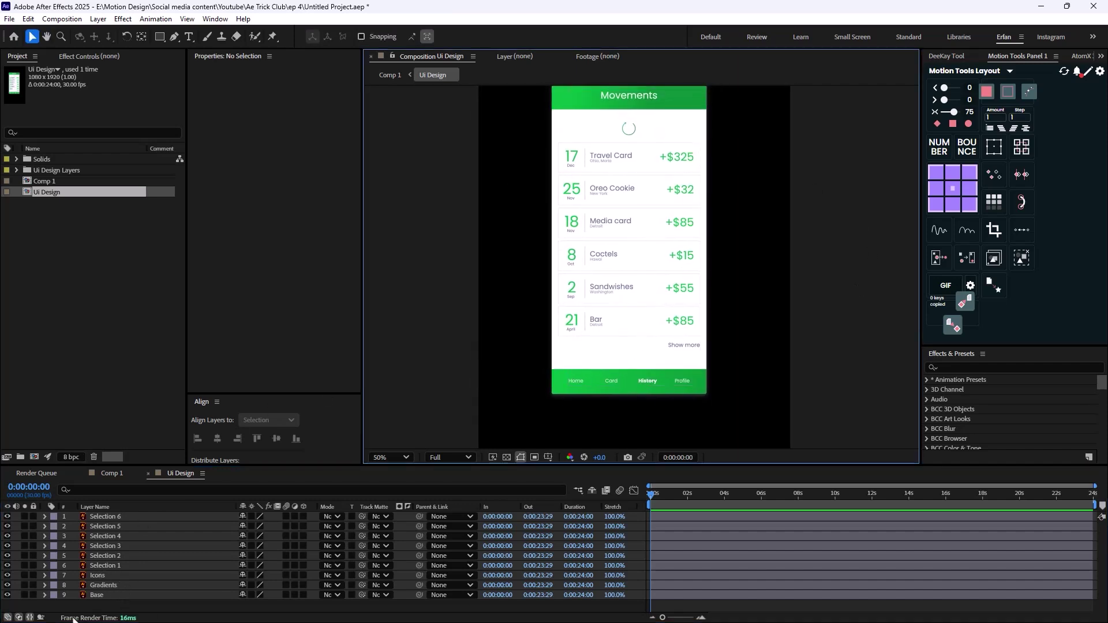
left_click(99, 595)
left_click(25, 595)
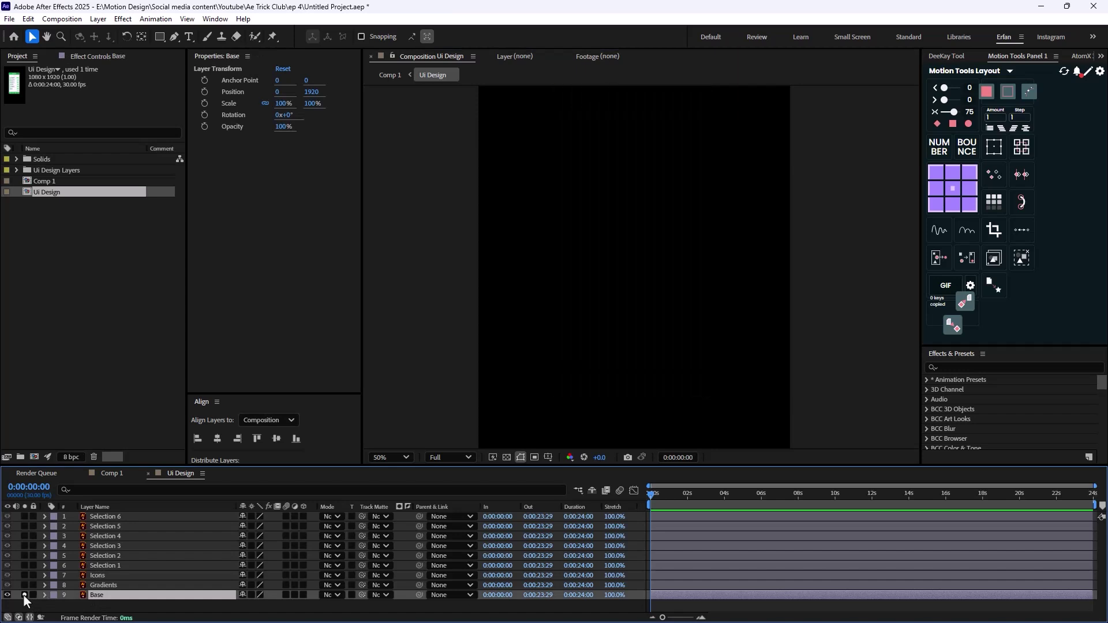
left_click(23, 595)
key("Delete")
Step: Solo the Gradients layer and select its source footage in the project to check the pixel dimensions
left_click(95, 585)
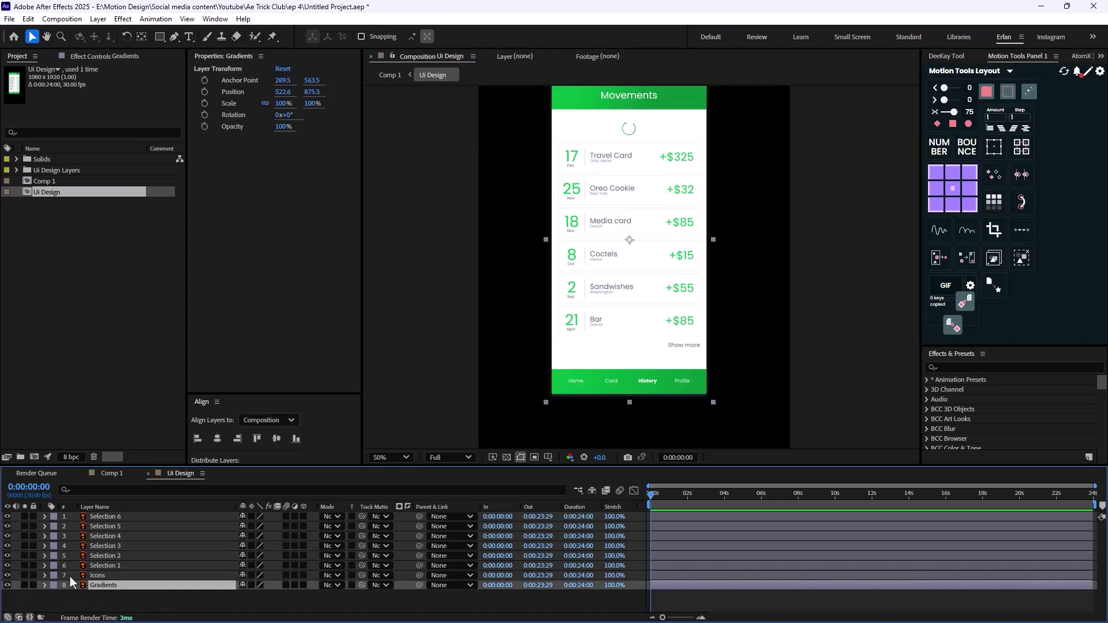
left_click(24, 585)
key("comma")
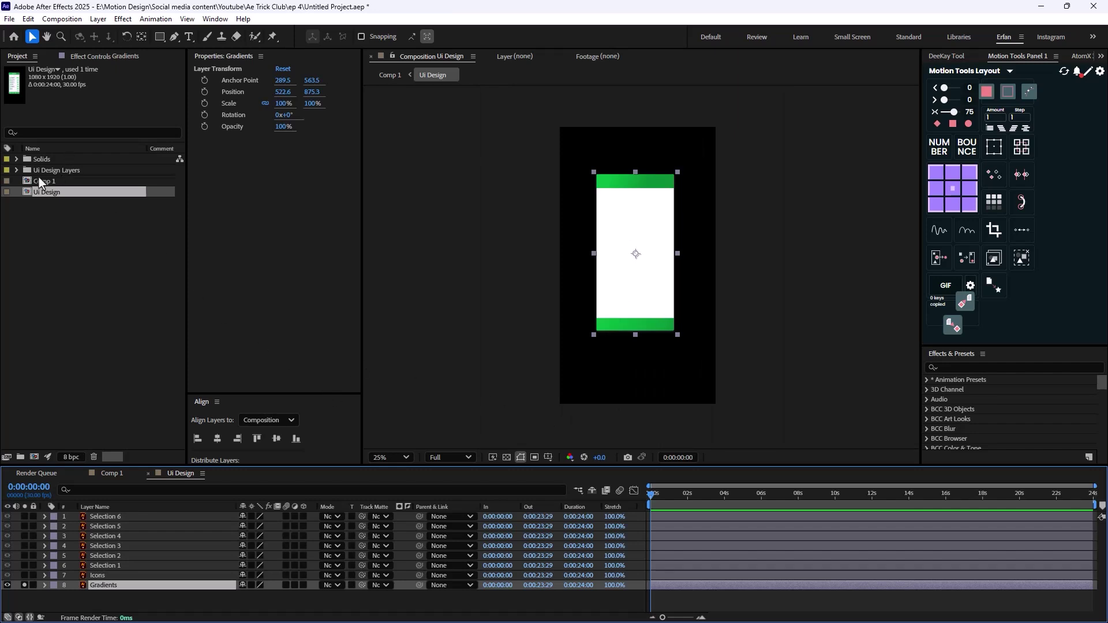
left_click(16, 171)
left_click(80, 193)
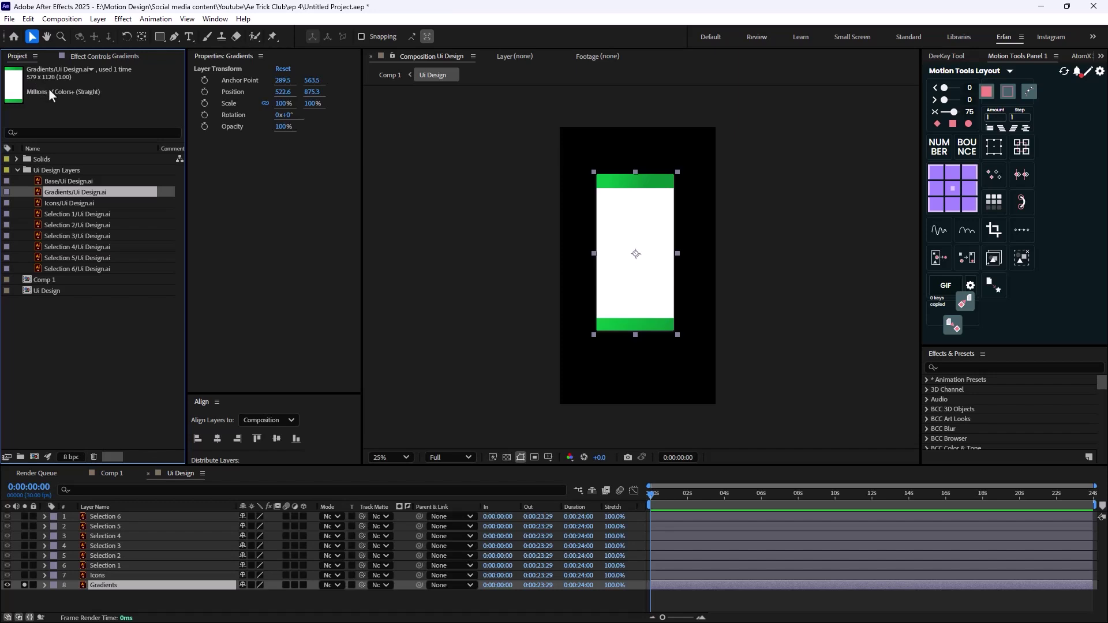
Step: Set the Rectangle tool's fill and stroke to None with no layer selected
left_click(170, 599)
left_click(160, 36)
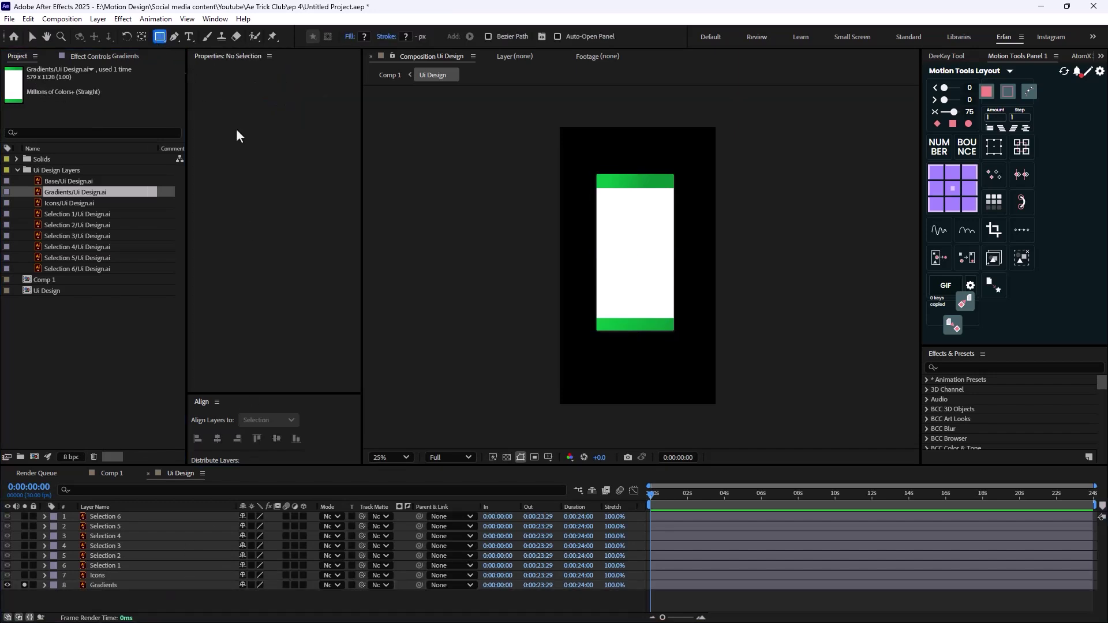
left_click(350, 36)
left_click(494, 288)
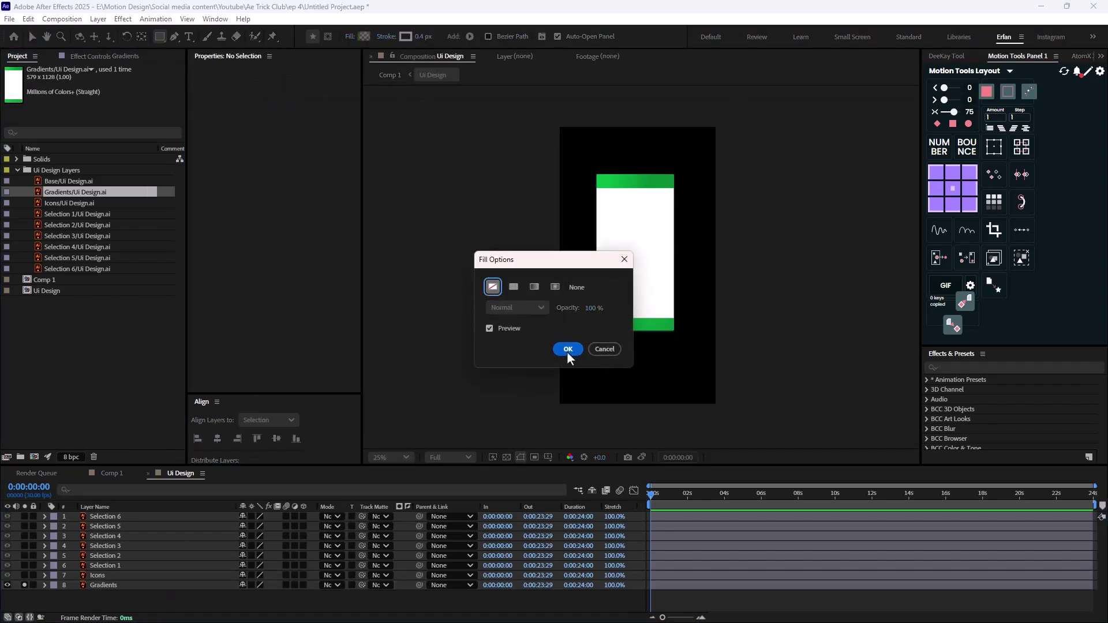
left_click(567, 351)
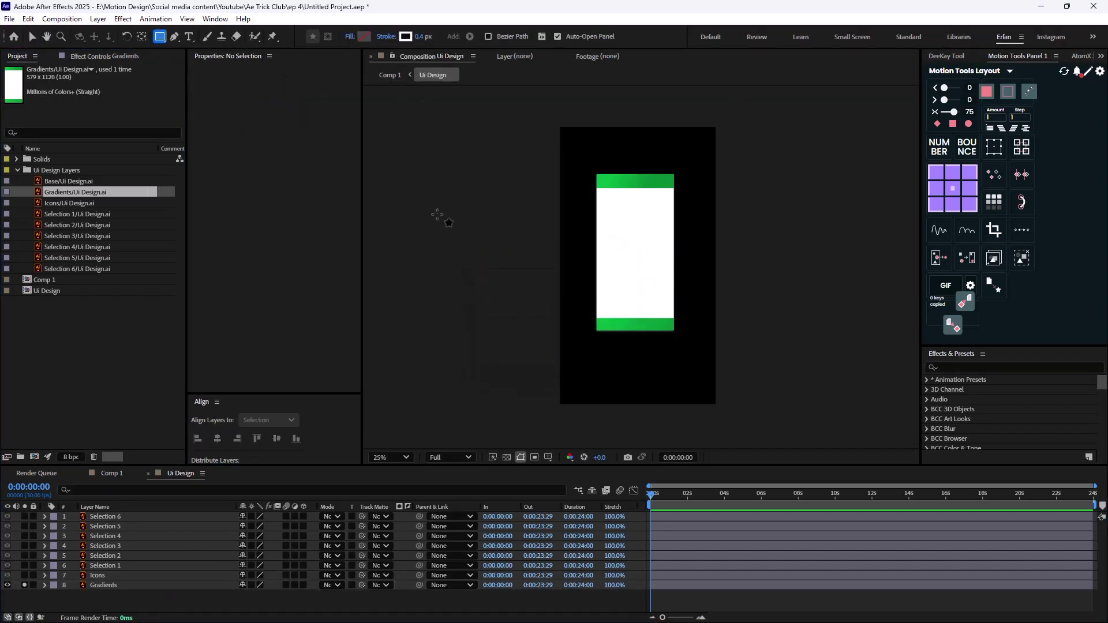
left_click(386, 36)
left_click(492, 289)
left_click(566, 350)
Step: Draw a rectangle about 92 by 140 px on the app screen and enter 579 for its width and 1128 for its height
left_click_drag(637, 220, 653, 241)
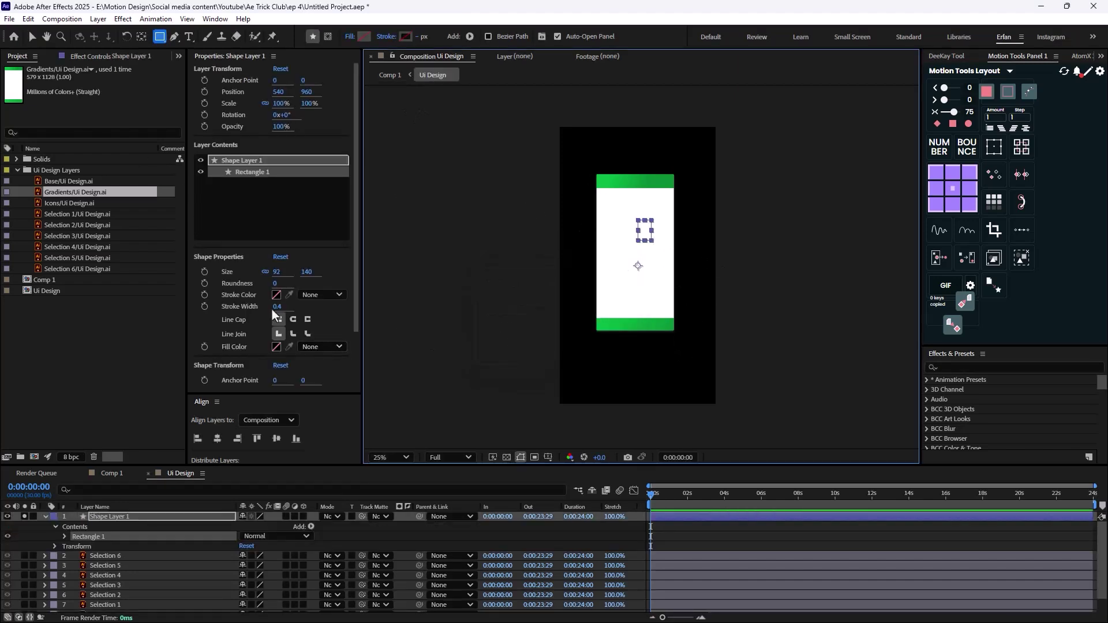
left_click(278, 272)
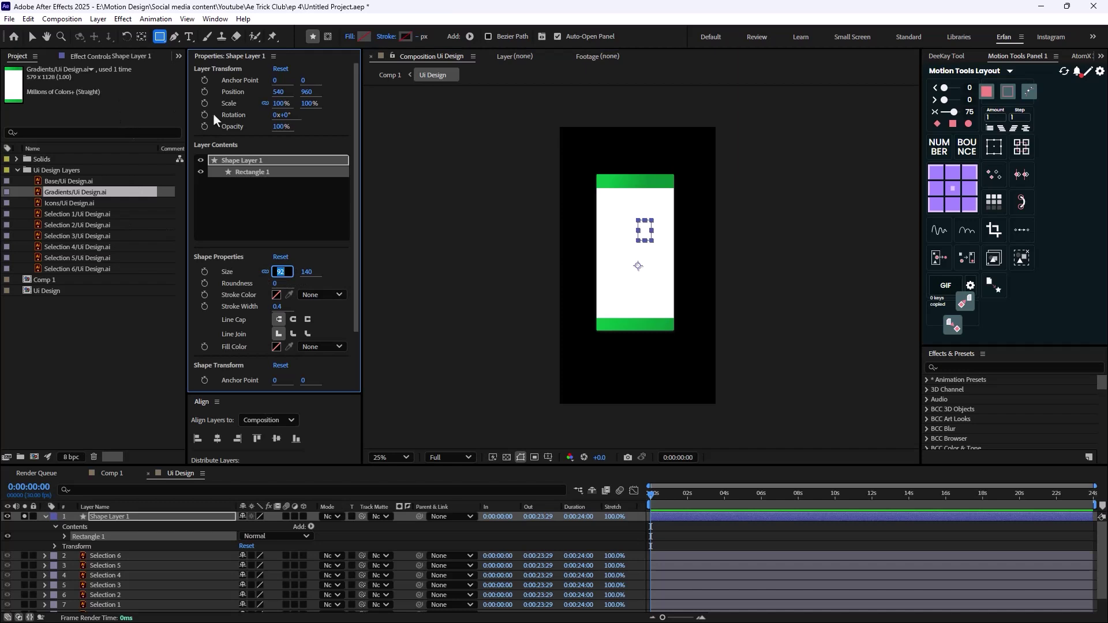
type("579")
left_click(309, 272)
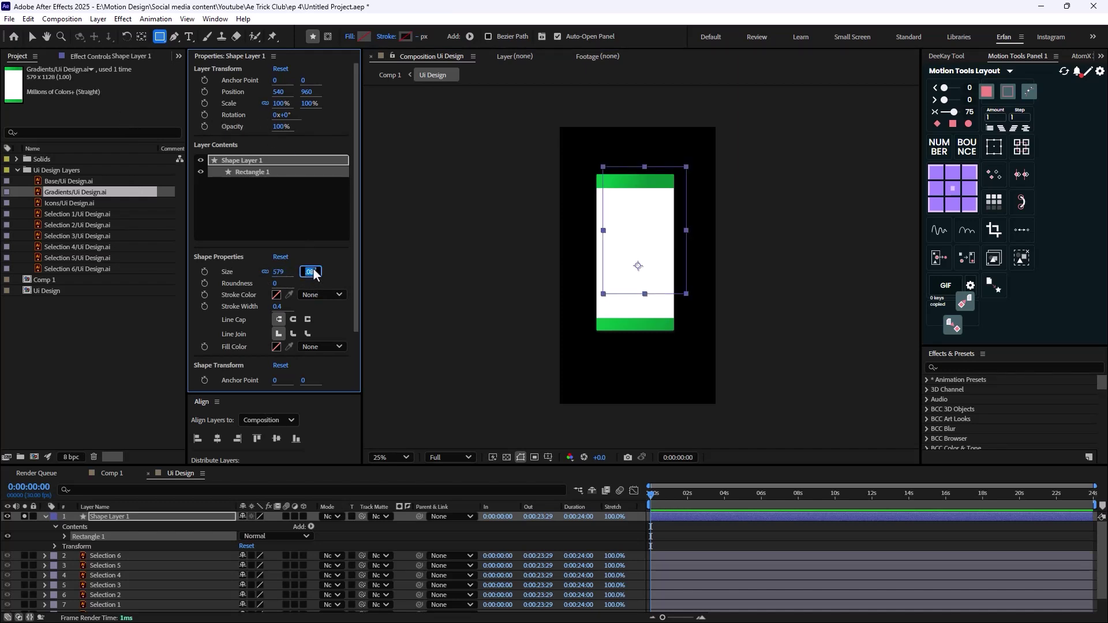
type("1128")
Step: Unlink the rectangle's size dimensions, set its width to 579, and align it over the Gradients artwork
left_click(32, 36)
left_click_drag(639, 275, 633, 291)
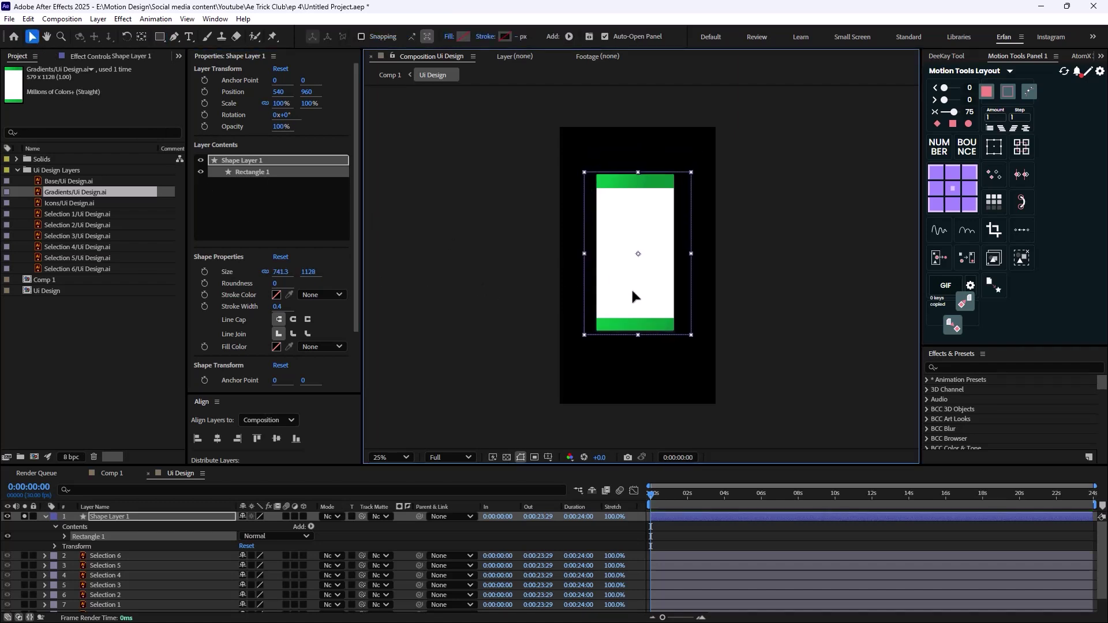
left_click(265, 272)
left_click(281, 271)
type("57")
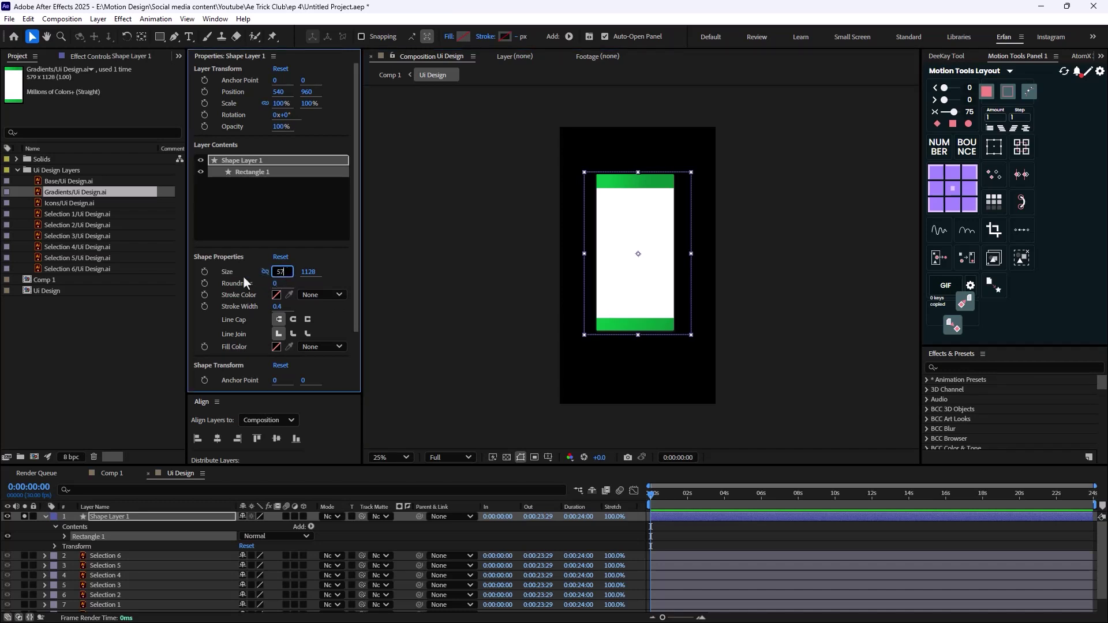
type("9")
key("Return")
scroll(659, 274, "up", 1)
left_click_drag(655, 274, 649, 272)
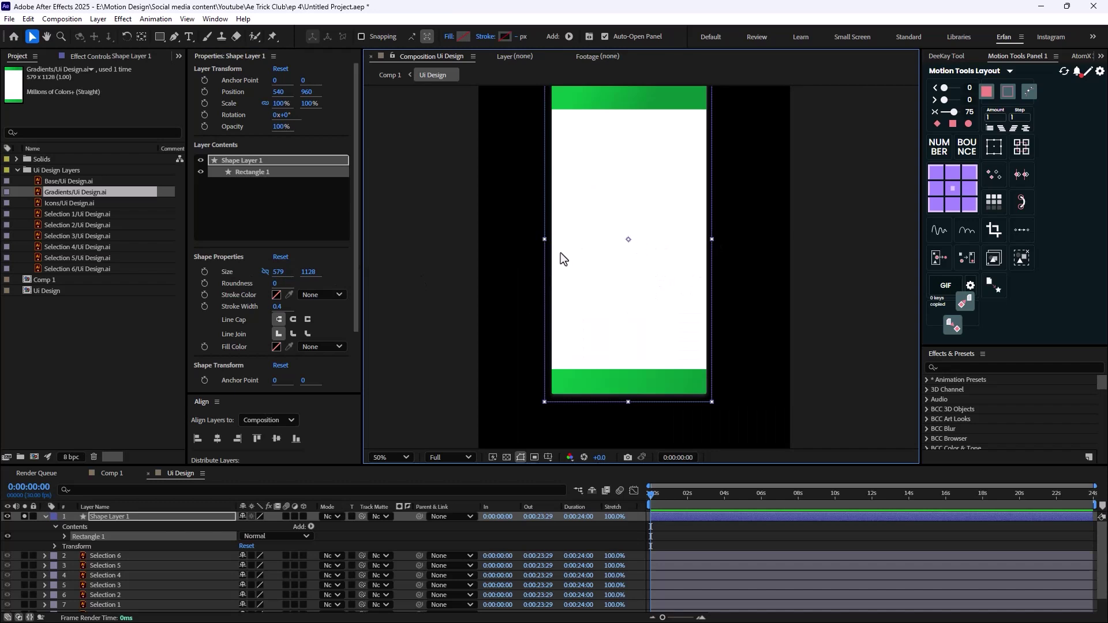
Step: Set the rectangle's corner roundness to 35
key("comma")
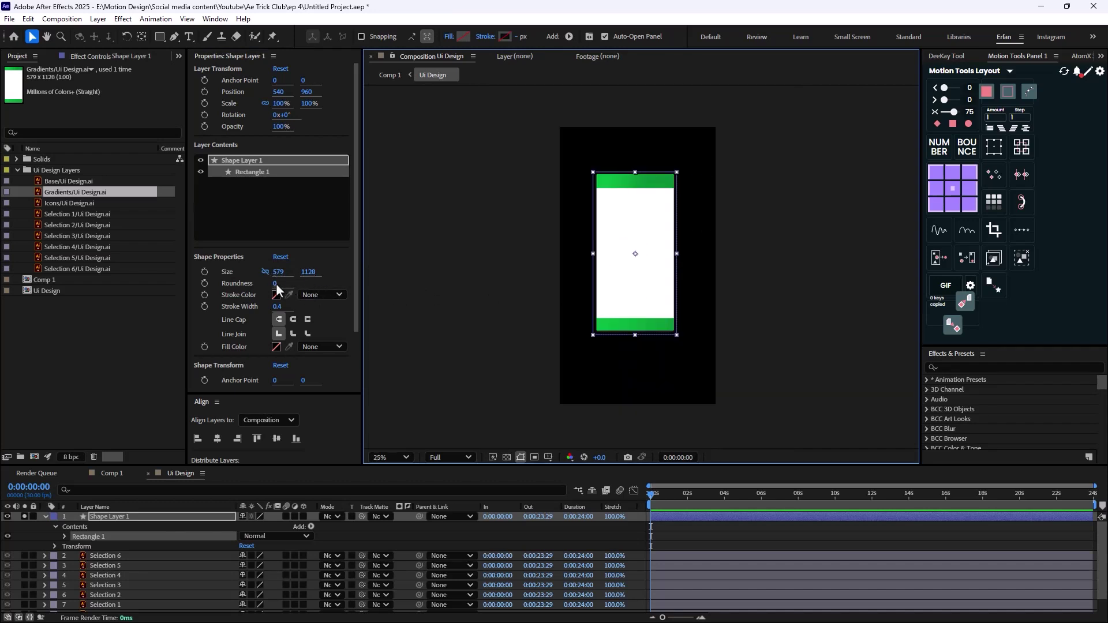
left_click_drag(275, 284, 303, 287)
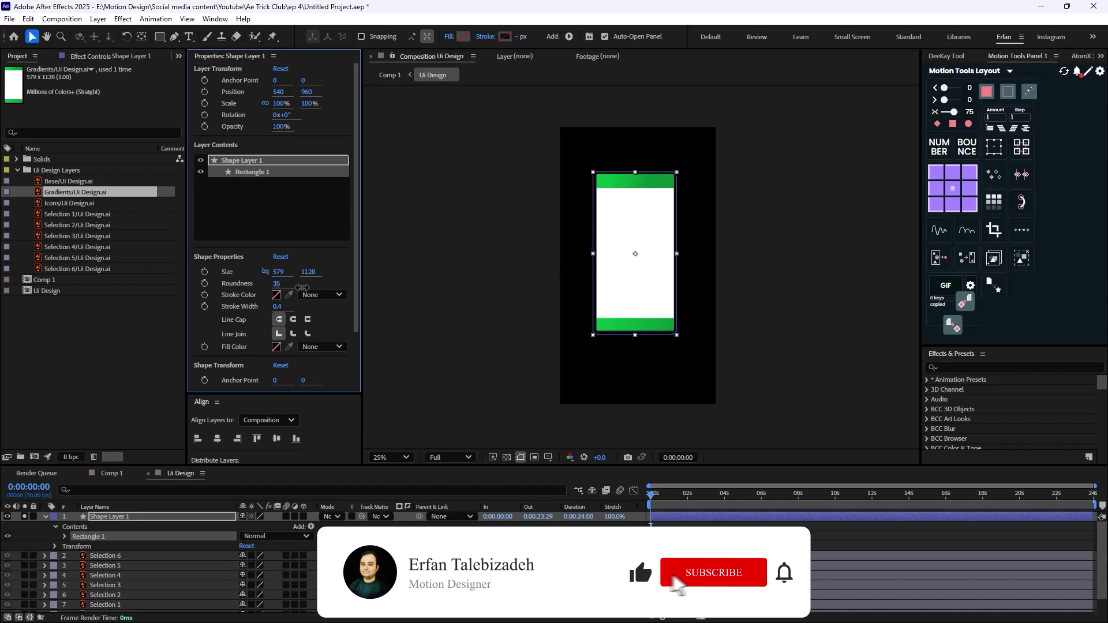
key("period")
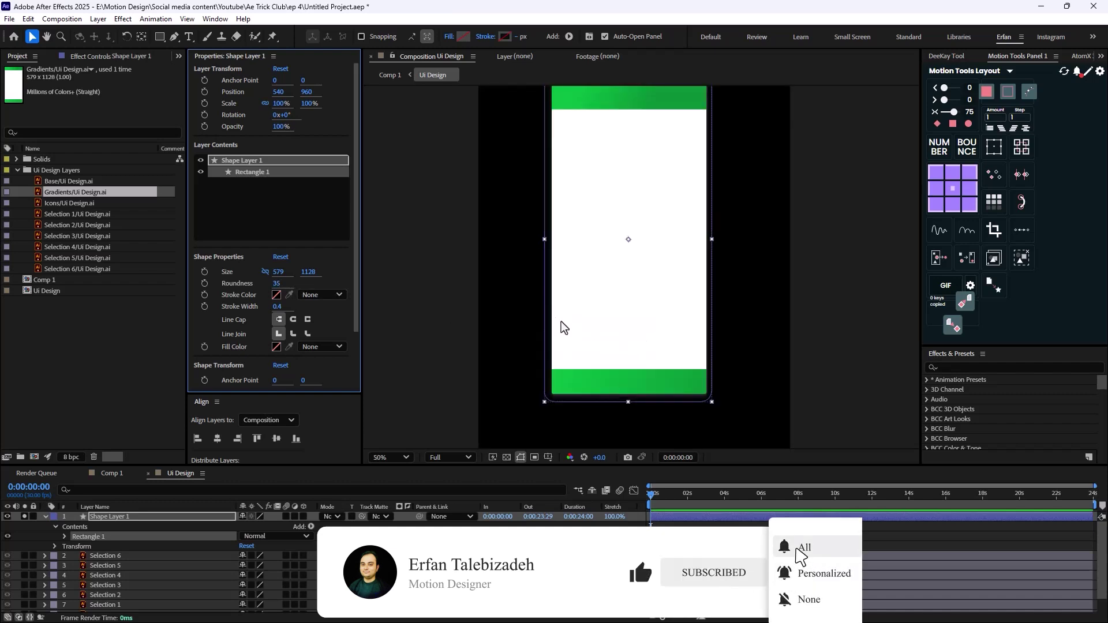
Step: Give the rounded rectangle a Radial Gradient fill
scroll(73, 569, "down", 1)
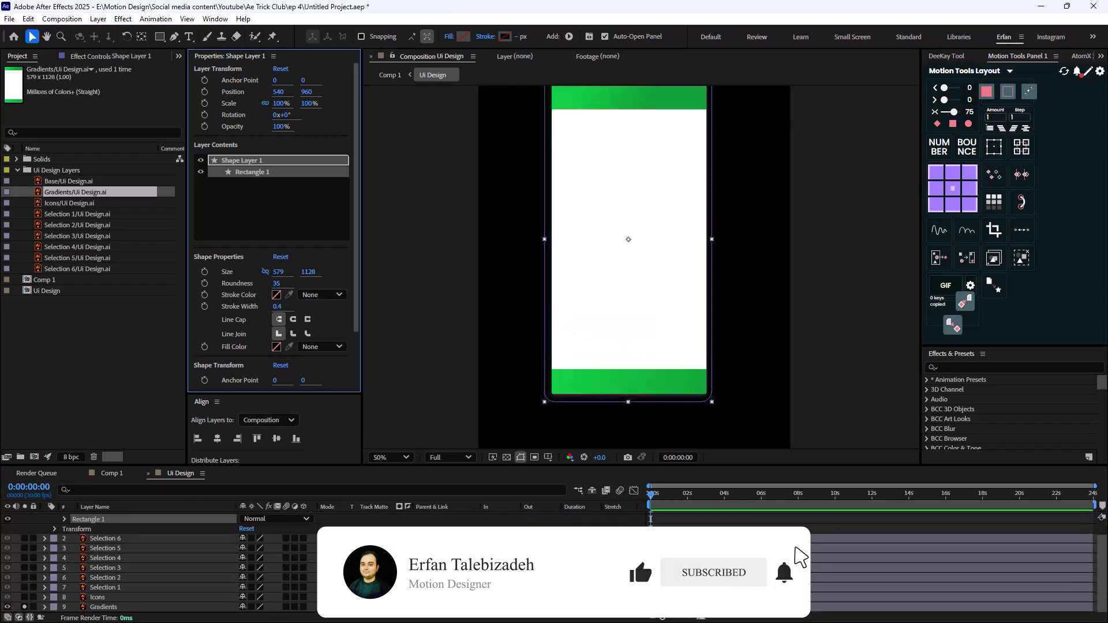
key("comma")
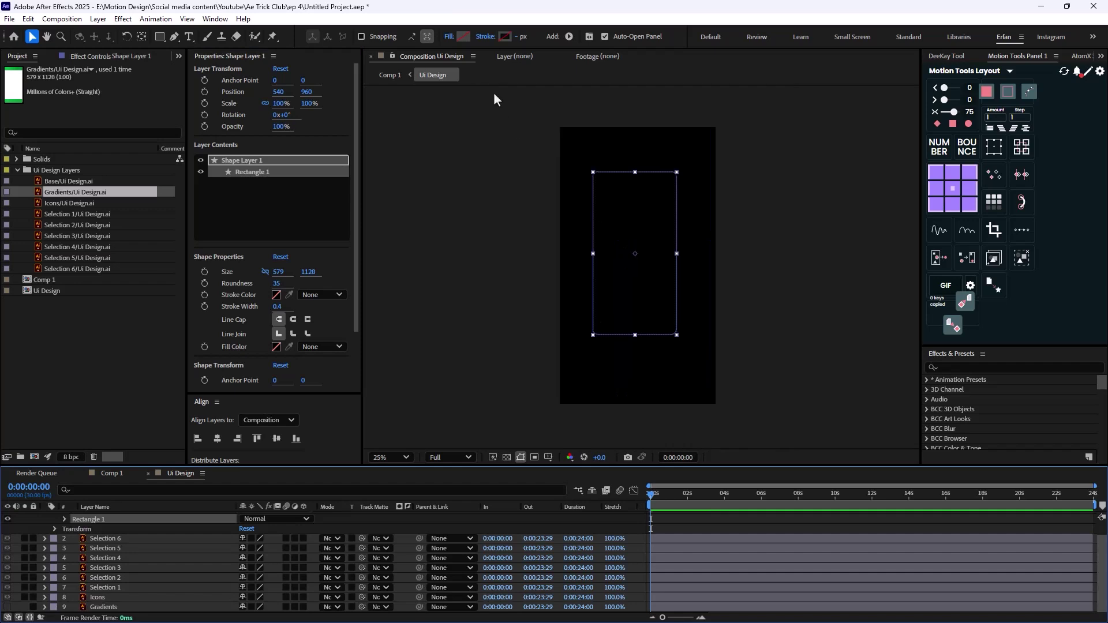
left_click(450, 37)
left_click(527, 288)
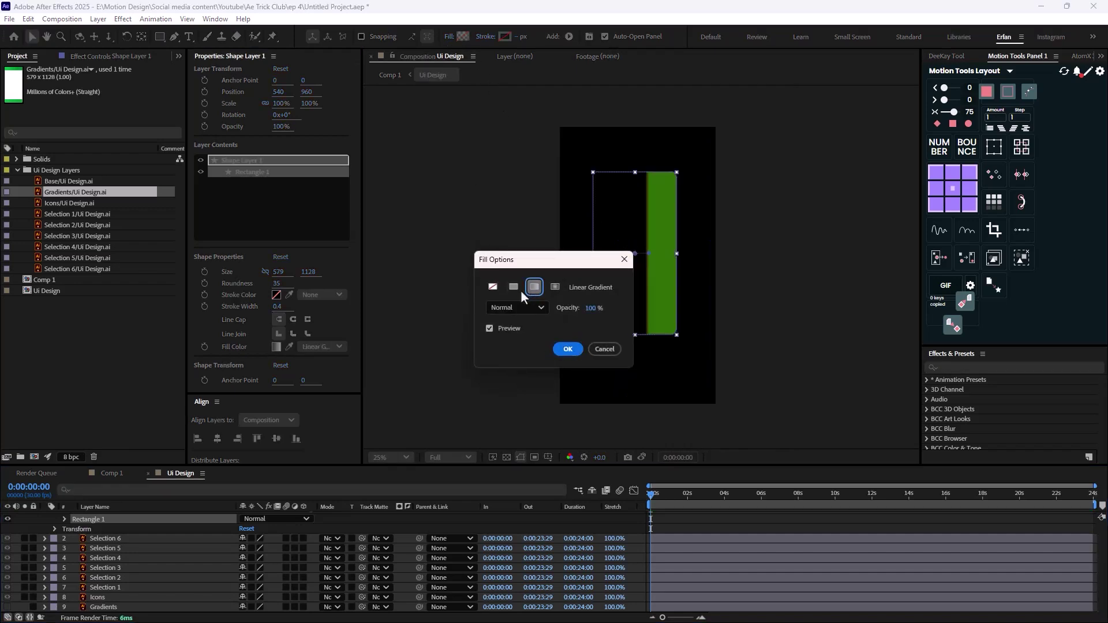
left_click(556, 287)
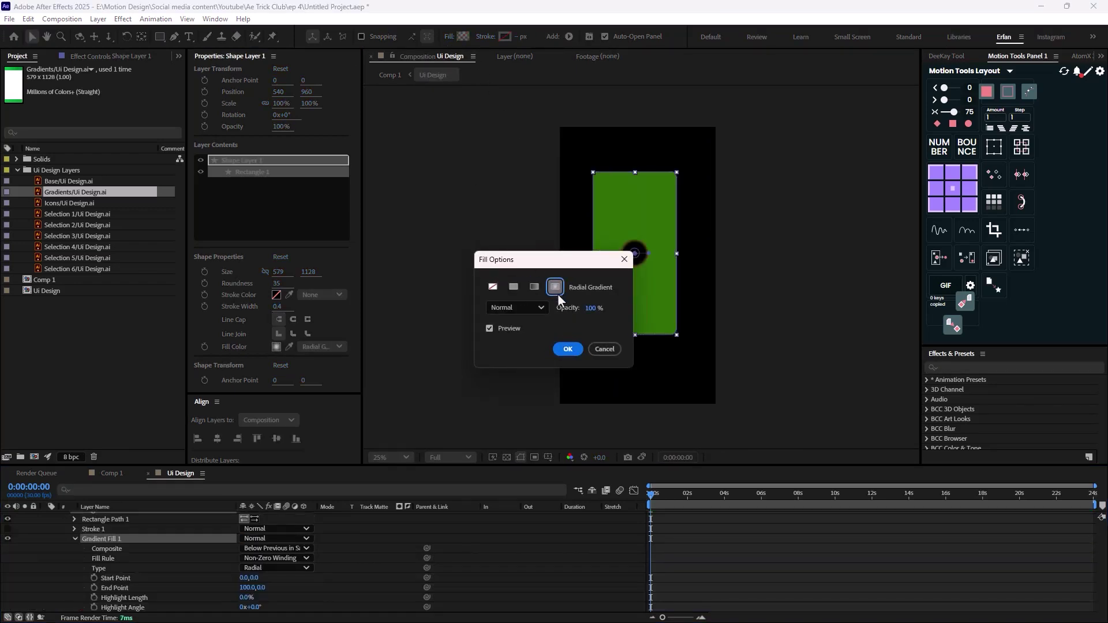
left_click(568, 349)
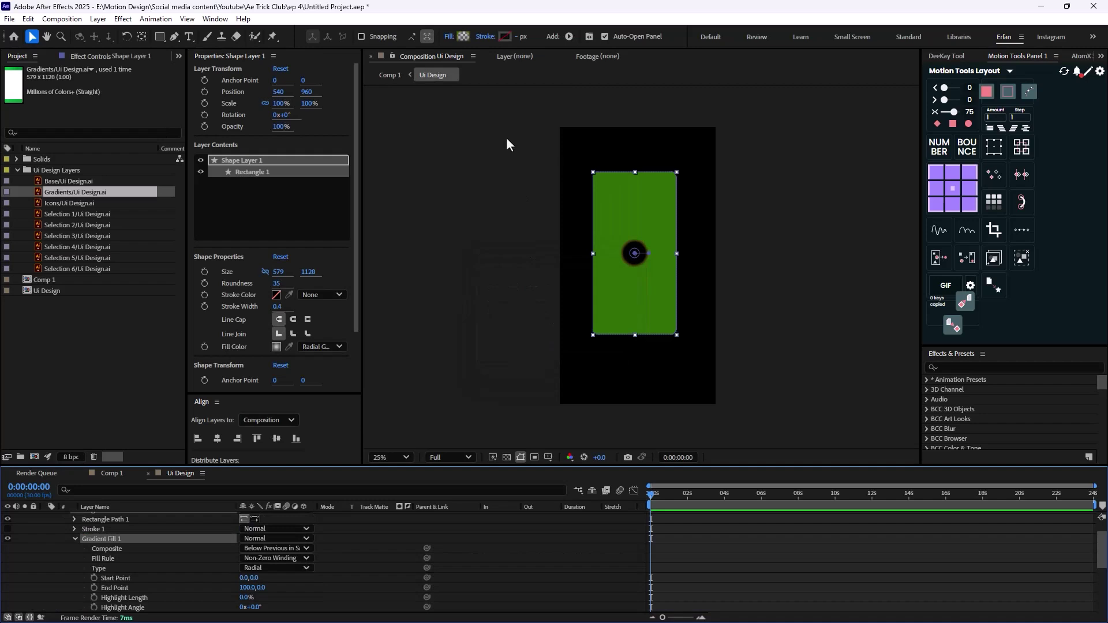
Step: Delete the yellow-brown middle color stop from the rectangle's radial gradient
left_click(460, 37)
left_click(606, 245)
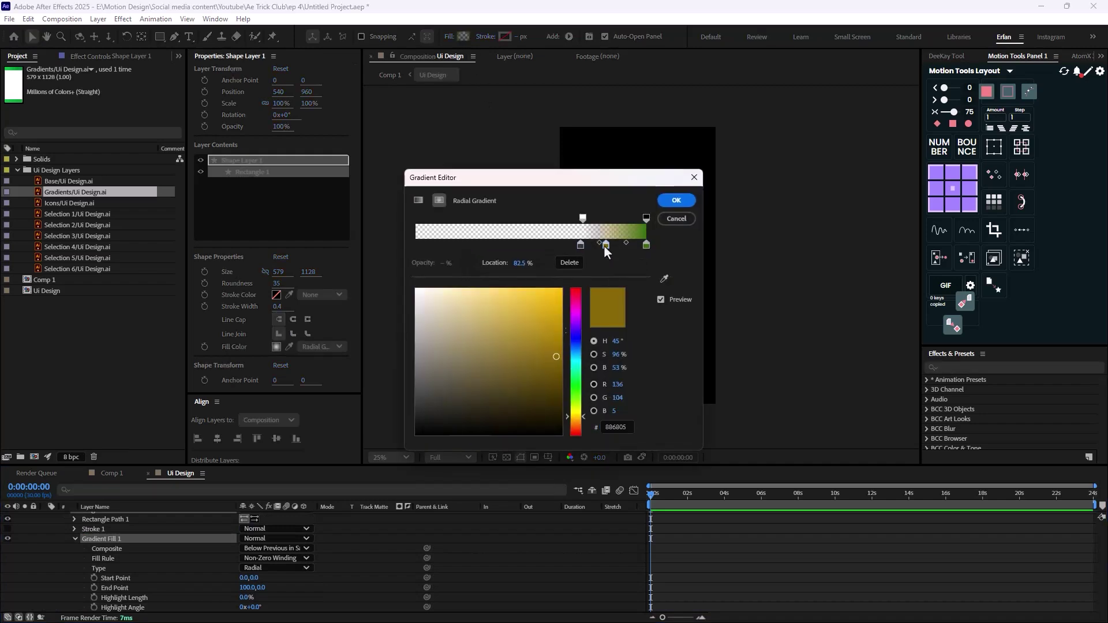
left_click(570, 263)
Step: Move the gradient's starting color and opacity stops to location 0% and set that opacity stop to 100%
left_click_drag(581, 247, 298, 257)
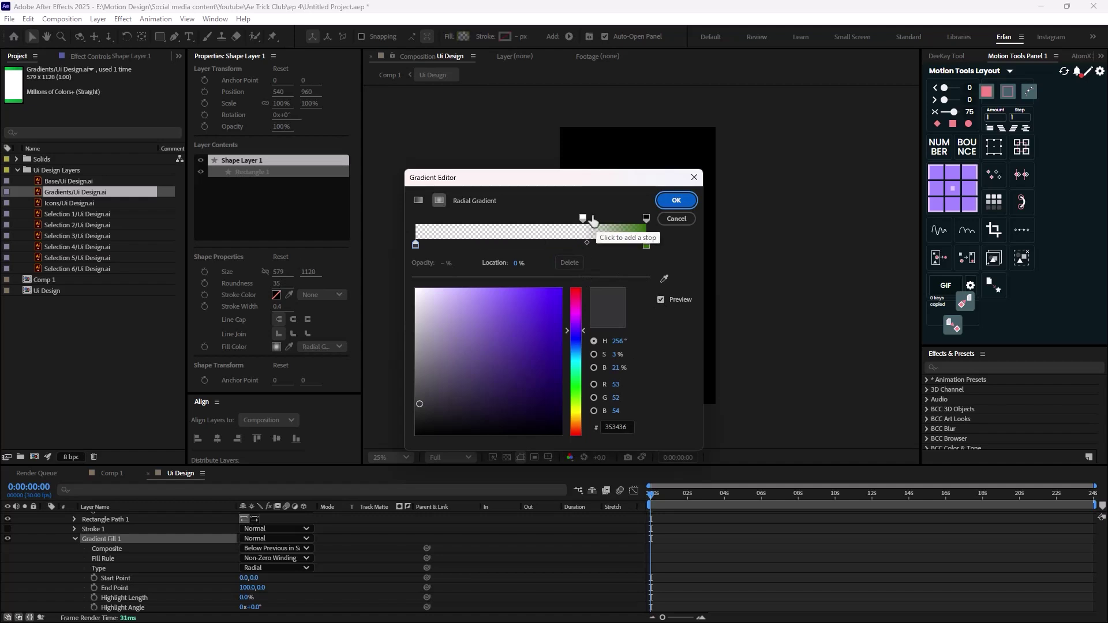
left_click_drag(583, 219, 336, 233)
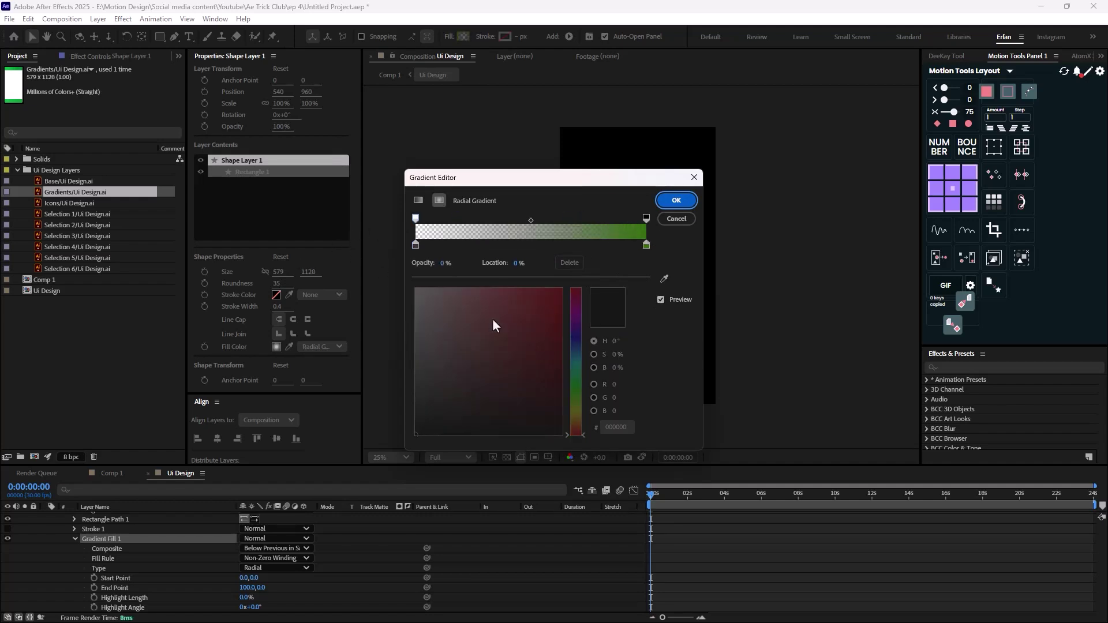
left_click_drag(449, 276, 824, 303)
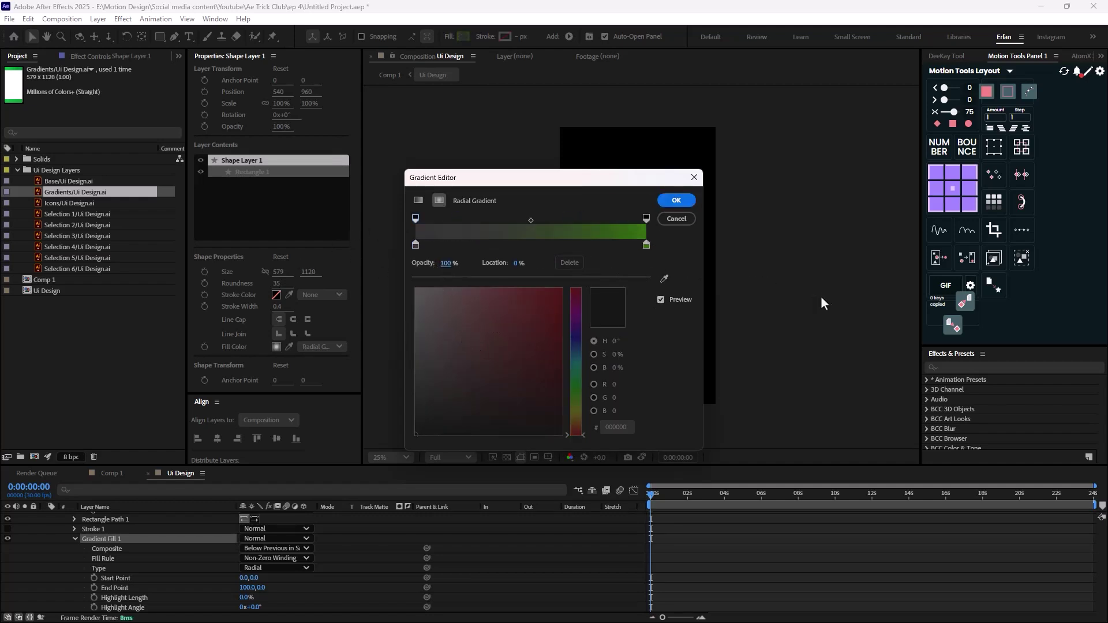
Step: Place the gradient's dark color stop at 75.5% and the starting opacity stop at 75.7% with 0% opacity, and apply the gradient
left_click_drag(614, 179, 636, 198)
left_click_drag(438, 270, 608, 271)
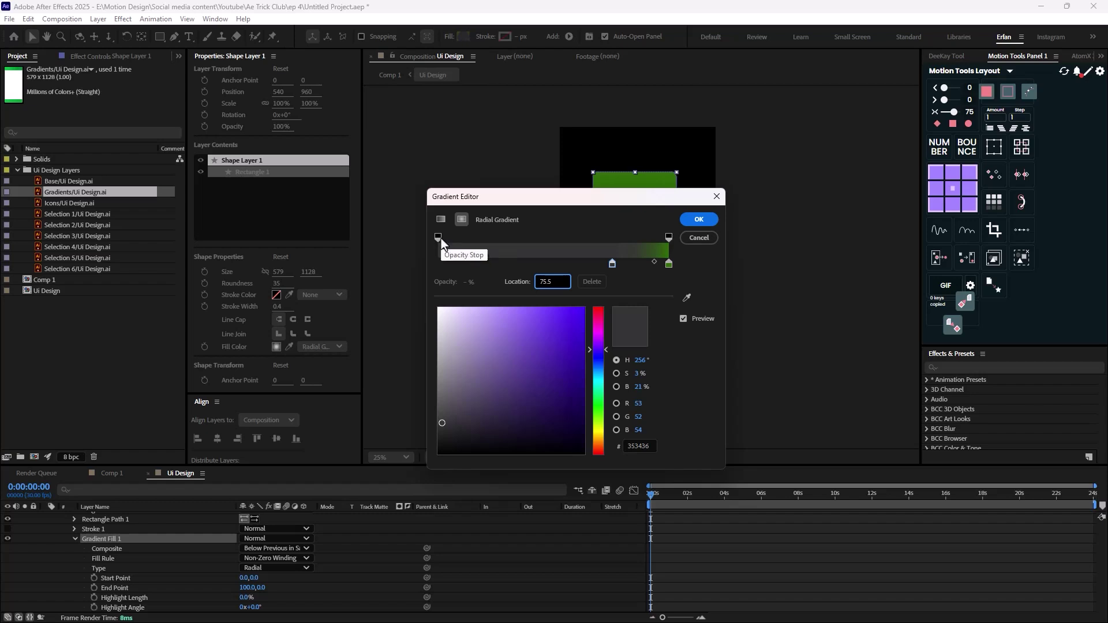
left_click_drag(439, 238, 616, 249)
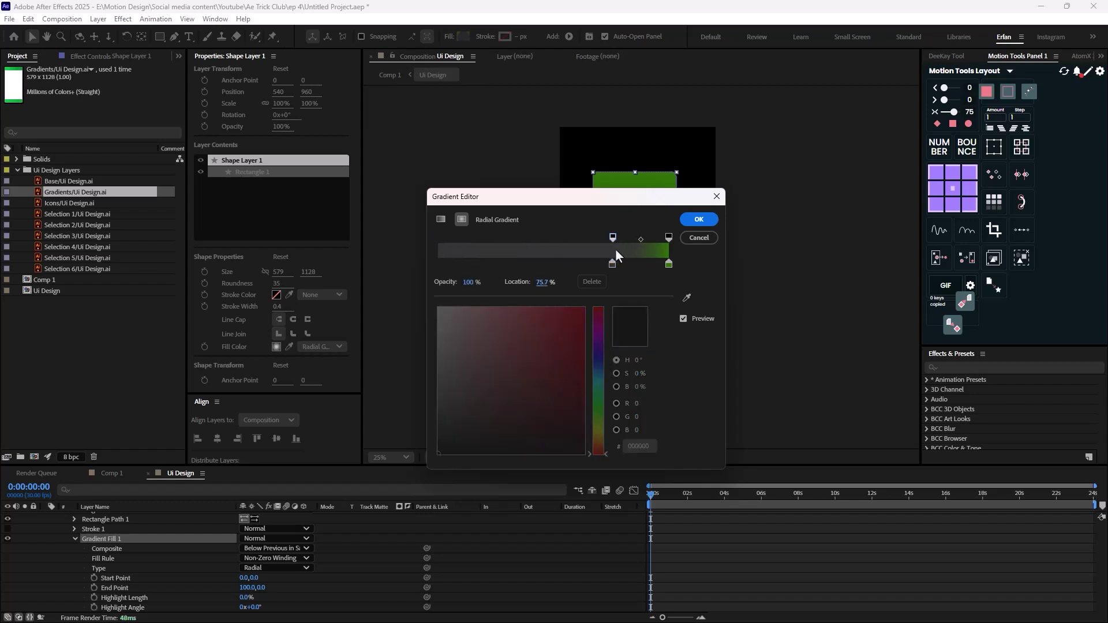
left_click(468, 282)
type("0")
key("Return")
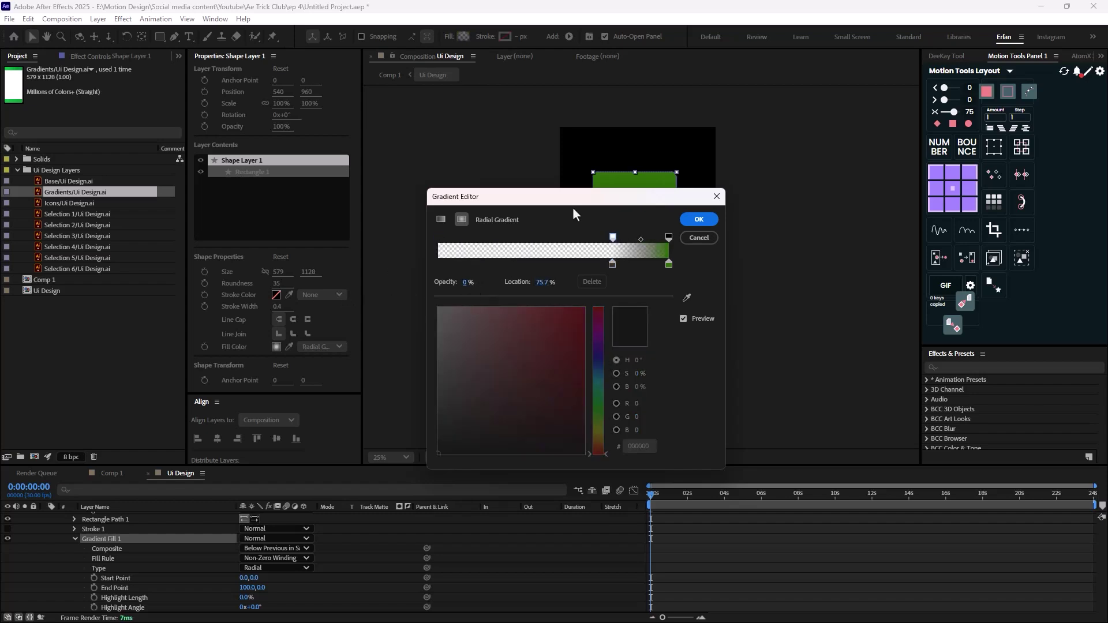
left_click_drag(597, 196, 593, 288)
left_click(693, 311)
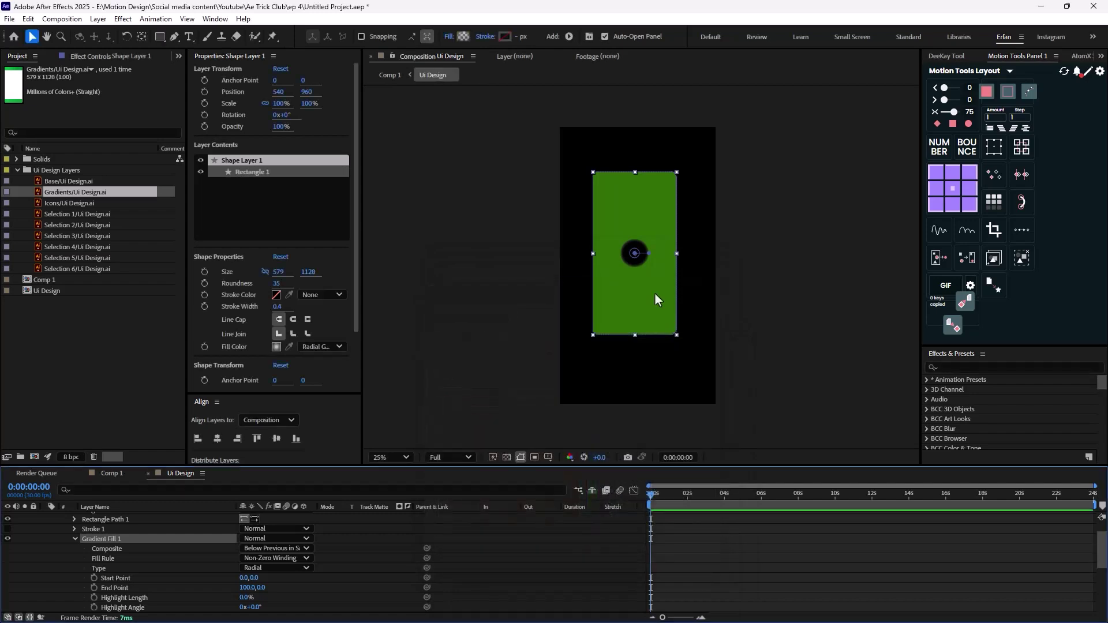
Step: Extend the radial gradient's end point to about 228, 556 near the rectangle's lower-right corner and collapse the layer's properties
left_click_drag(650, 255, 668, 340)
scroll(65, 548, "up", 1)
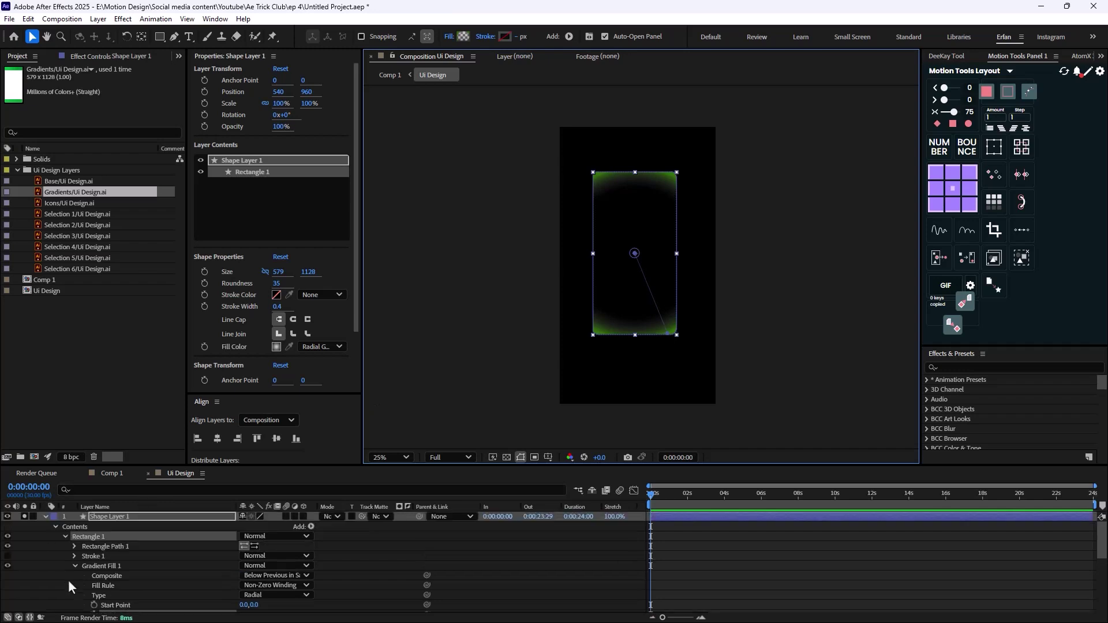
left_click(46, 518)
left_click(45, 518)
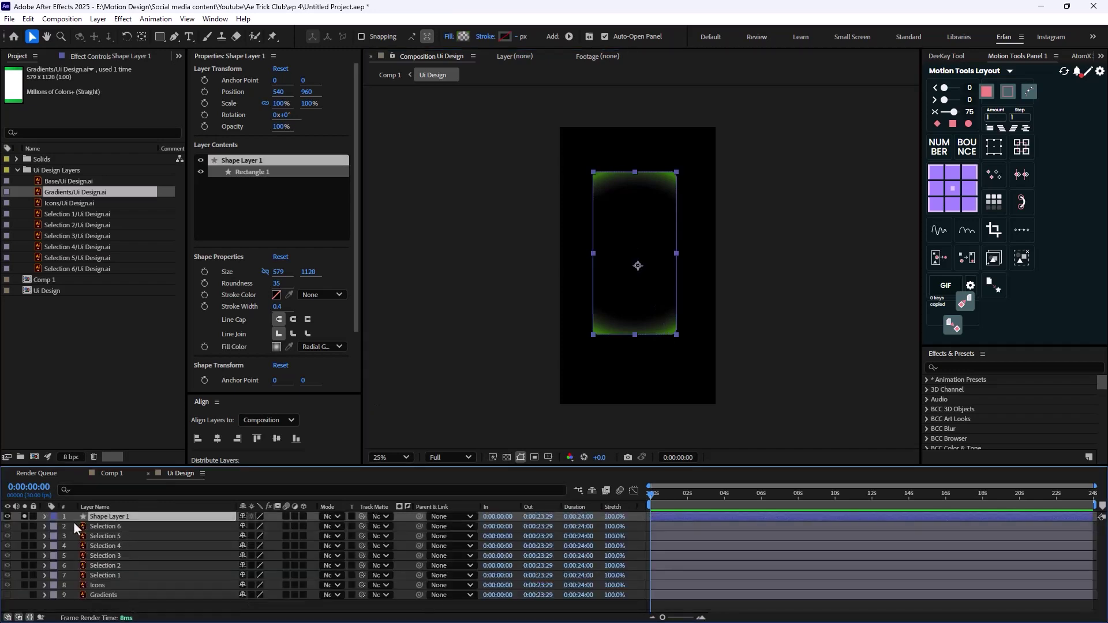
Step: Rename the shape layer as Base and place it between the Icons and Gradients layers
key("Return")
type("Base")
key("Return")
left_click_drag(106, 518, 124, 590)
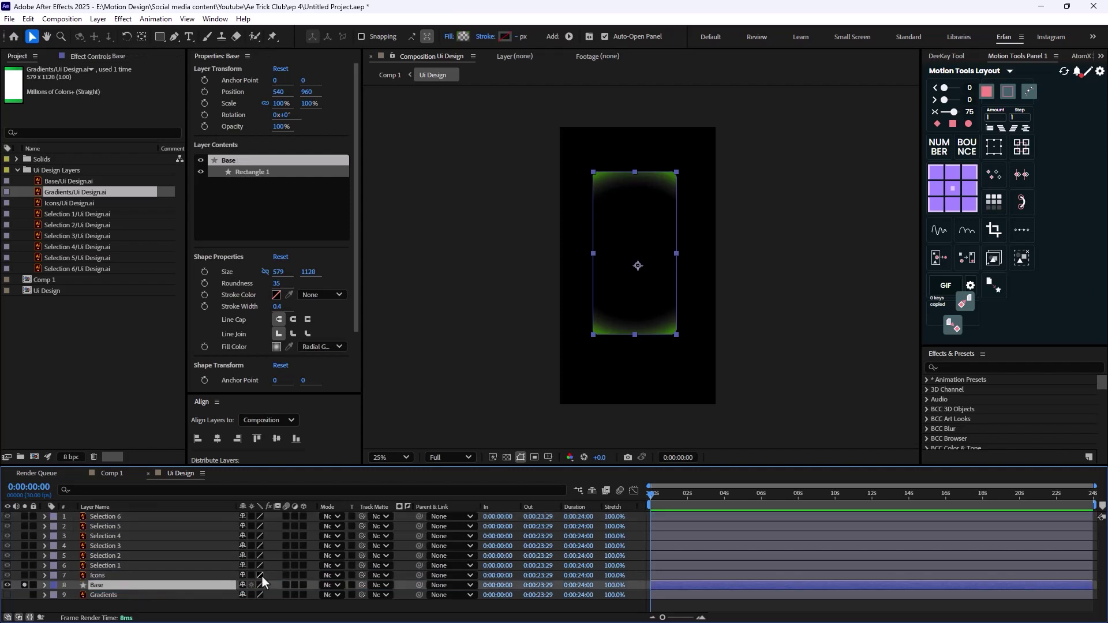
Step: Turn off solo for the Base layer and check the full design against its gradient background
left_click(24, 586)
key("period")
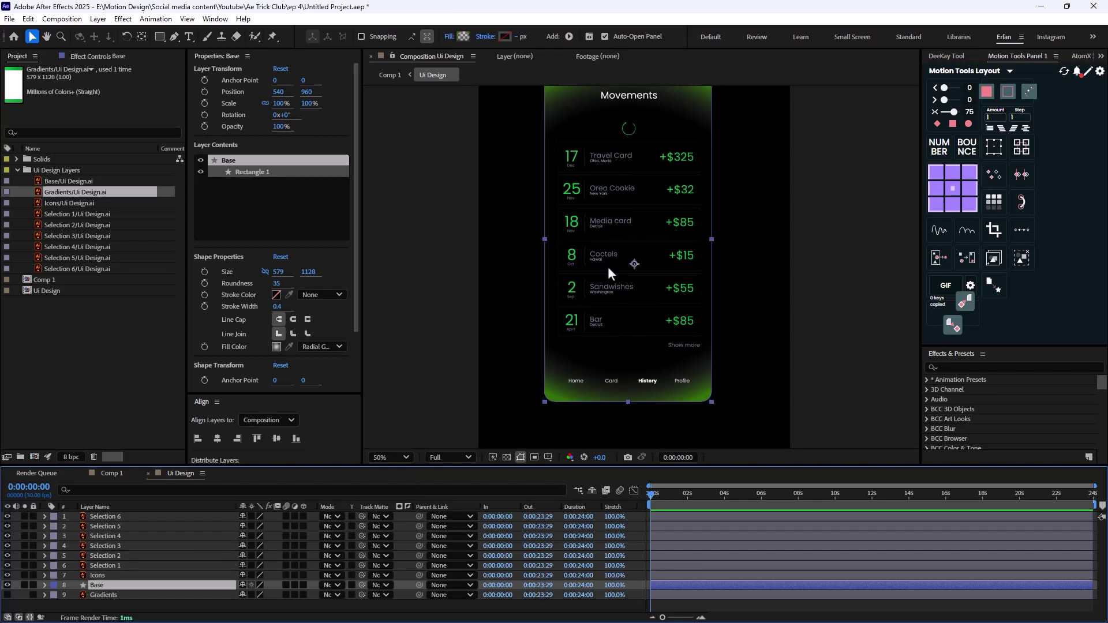
key("comma")
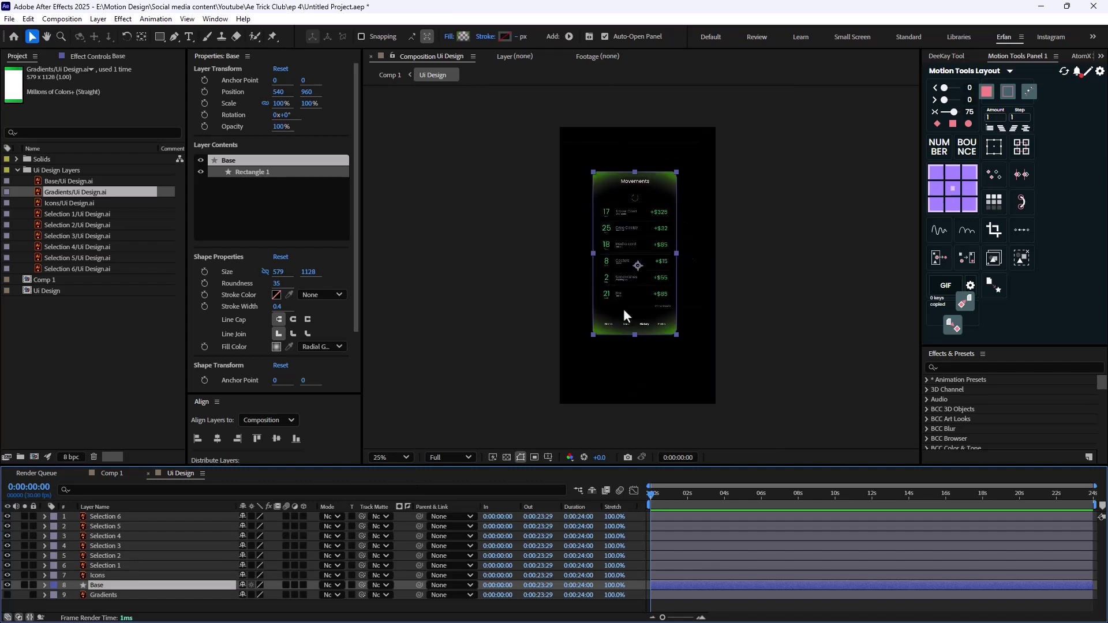
Step: Add an Inner Glow layer style to the Base layer and set its color type to Gradient
right_click(109, 588)
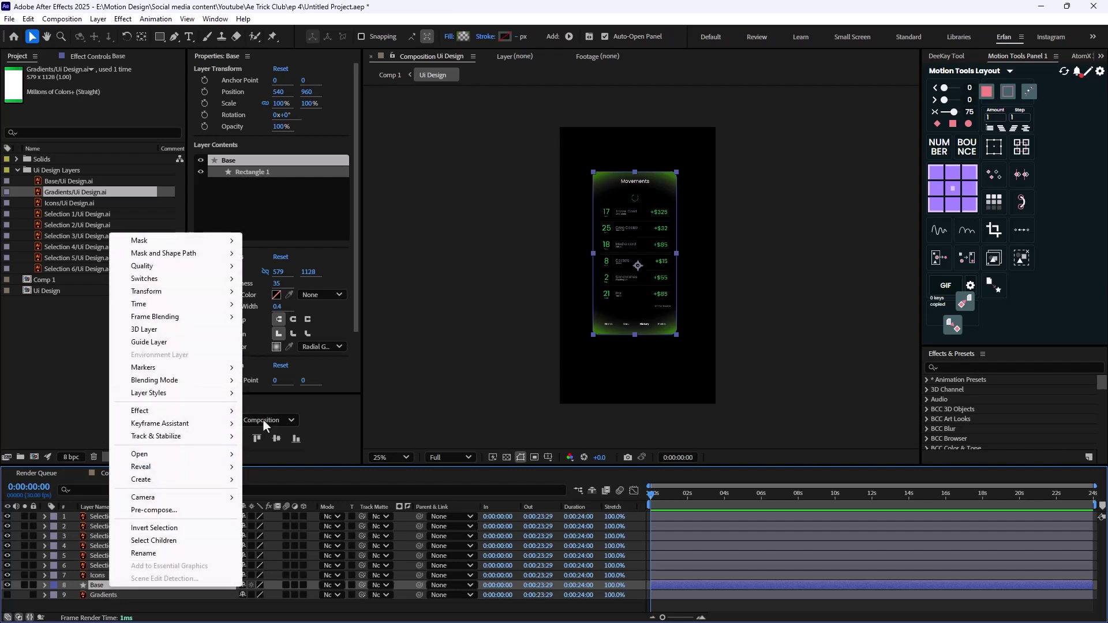
mouse_move(230, 395)
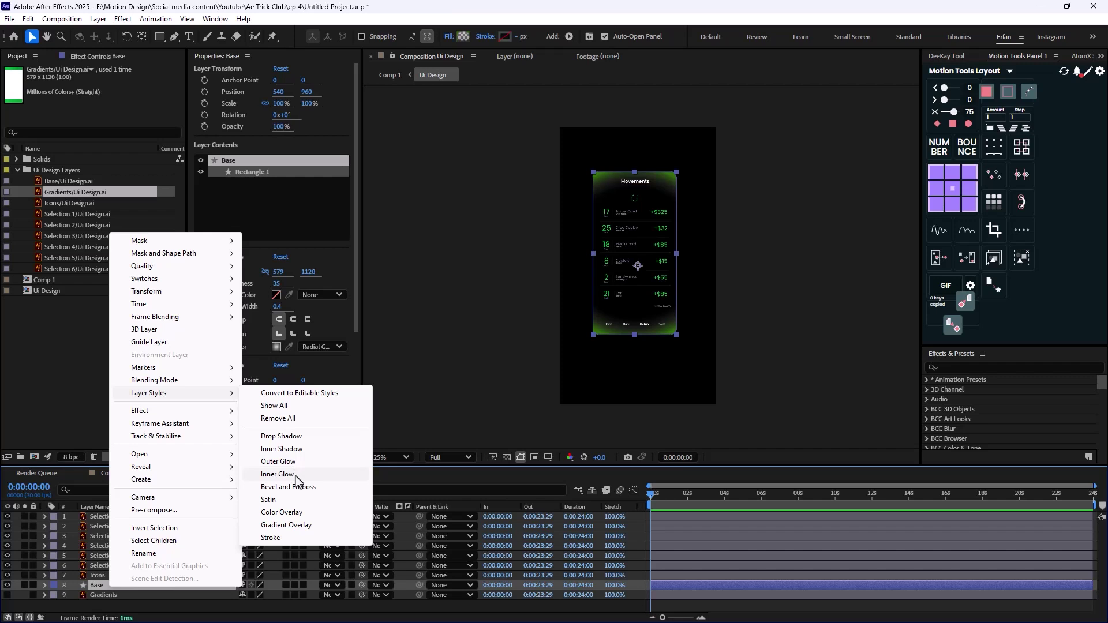
left_click(277, 474)
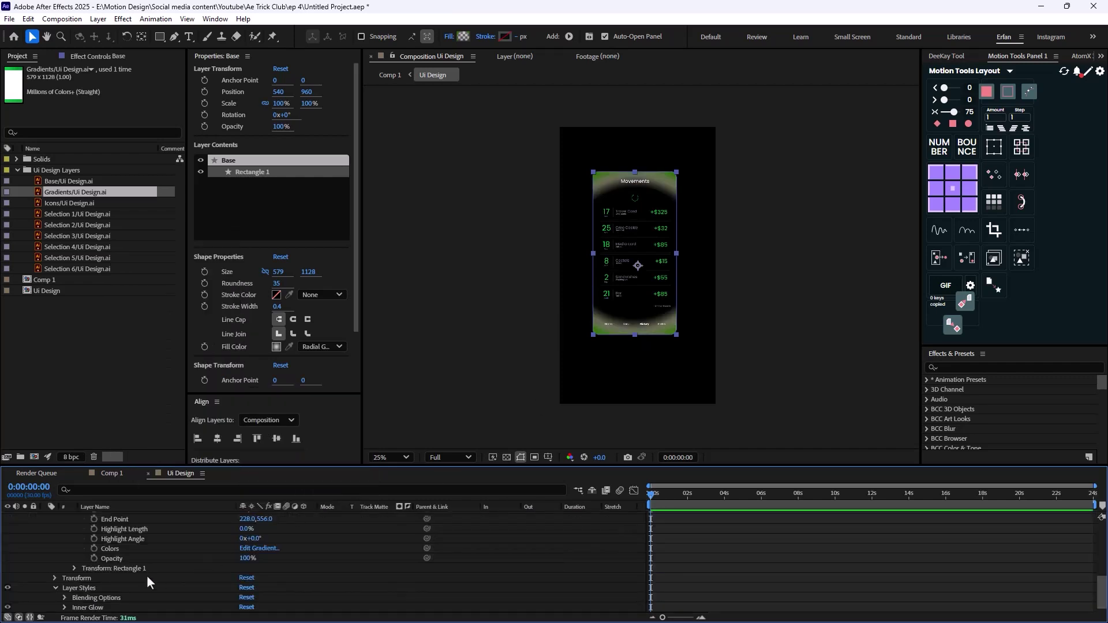
scroll(151, 583, "down", 1)
left_click(64, 598)
scroll(190, 578, "down", 3)
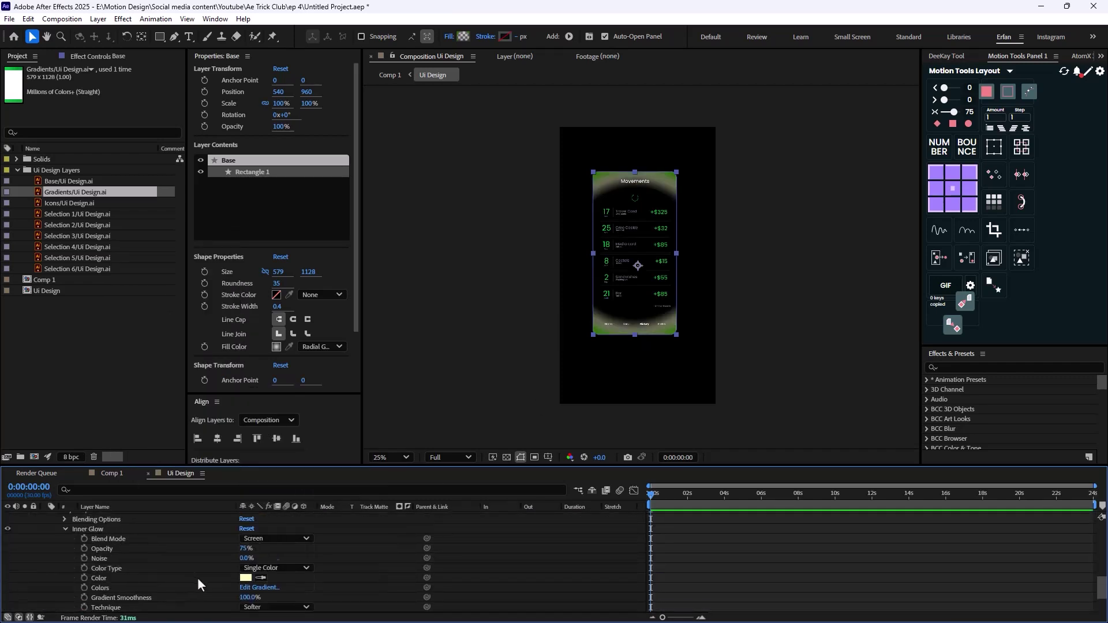
left_click(275, 569)
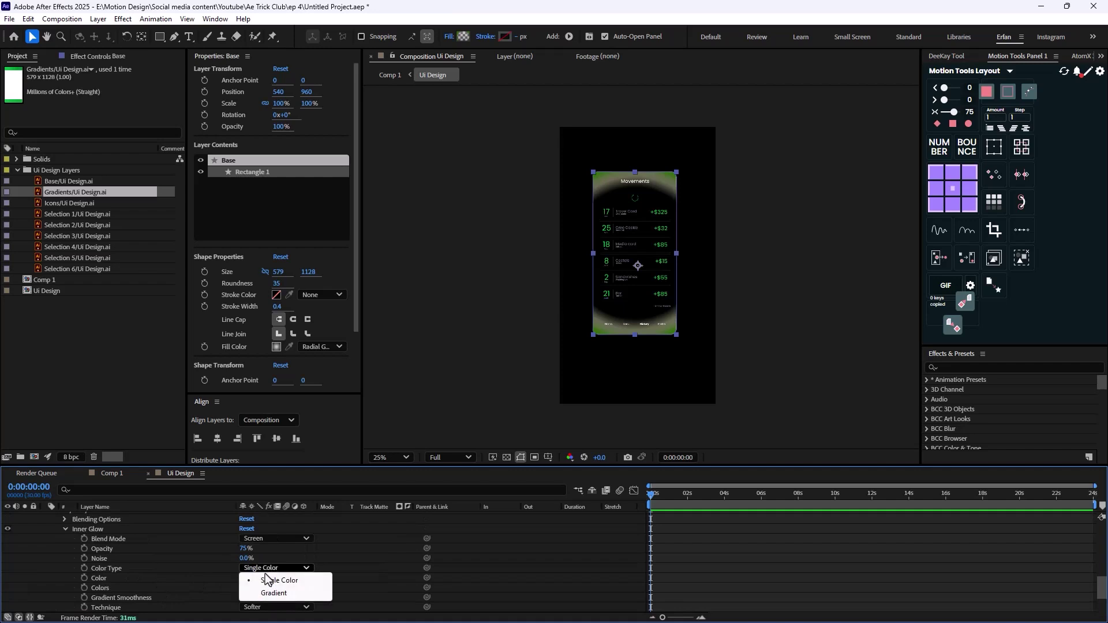
left_click(289, 594)
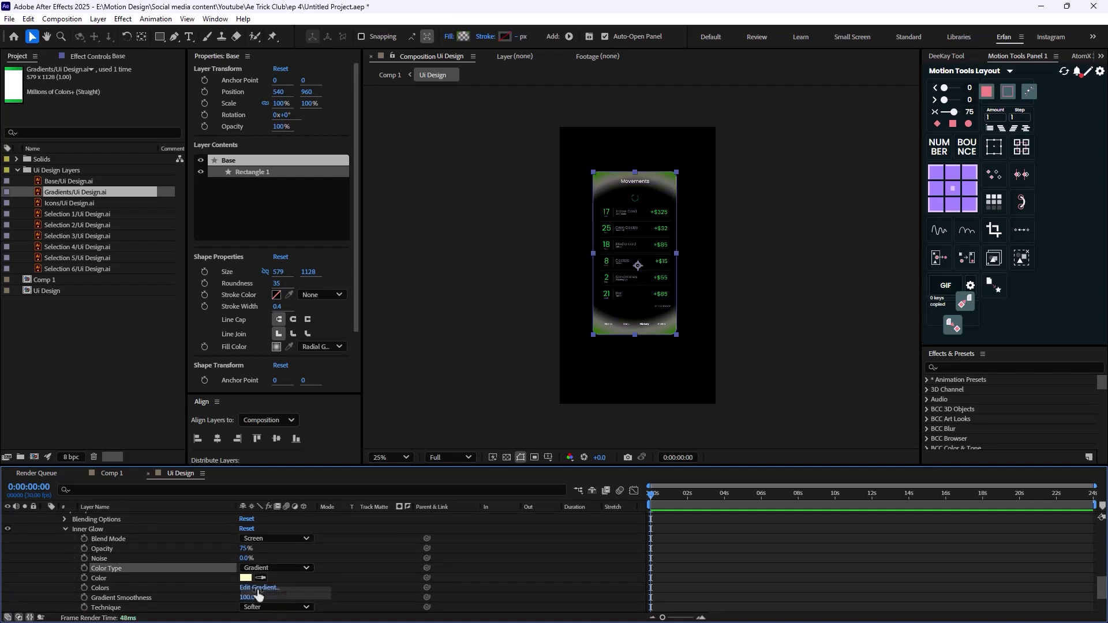
Step: Change the first color stop of the Inner Glow gradient to green, about 137115
scroll(272, 588, "down", 2)
left_click(258, 530)
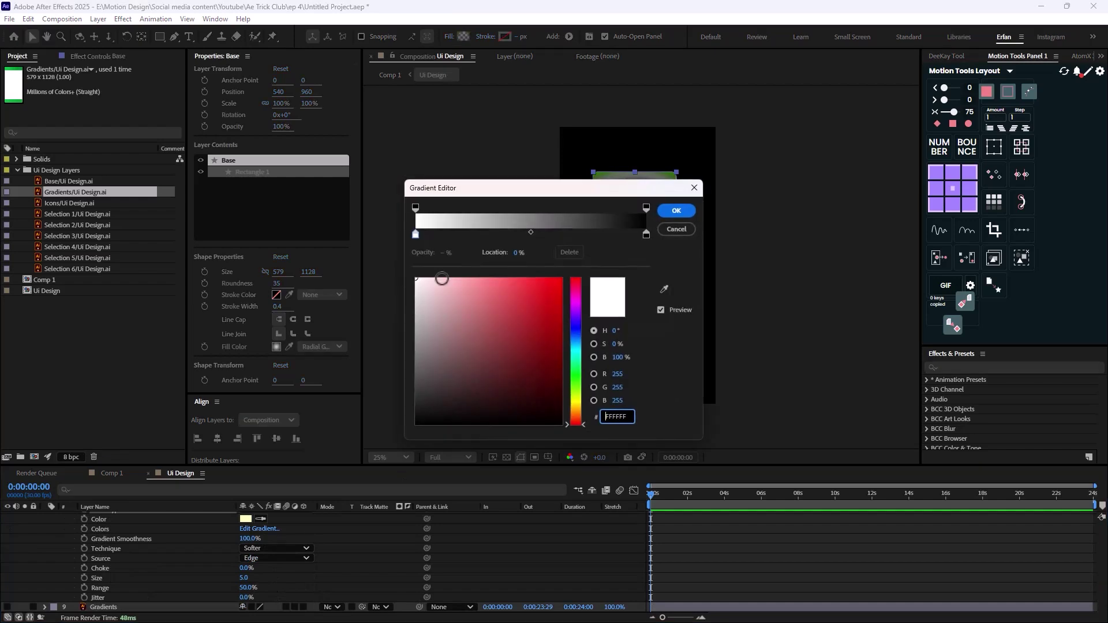
left_click(416, 235)
left_click_drag(543, 194, 686, 254)
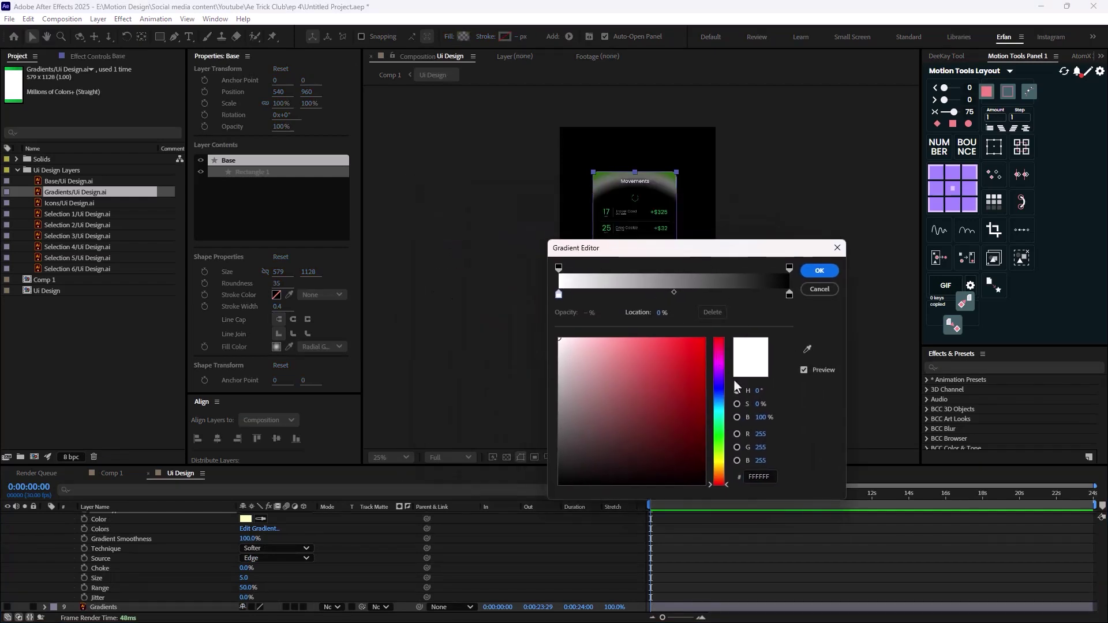
left_click(719, 435)
left_click_drag(681, 404, 684, 420)
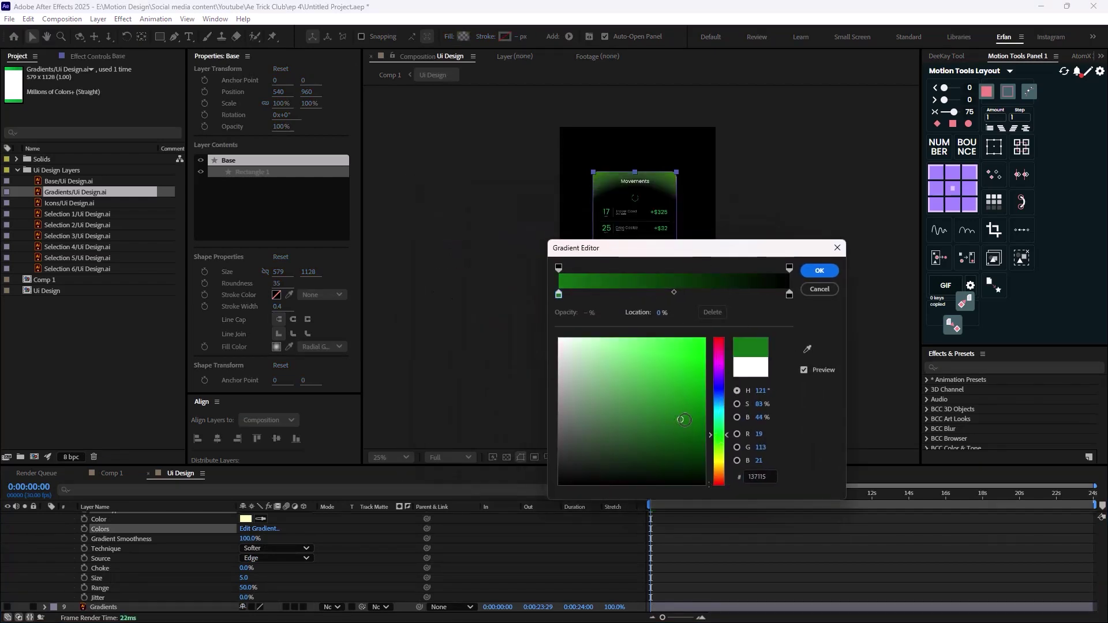
Step: Change the end color stop of the Inner Glow gradient to very dark green 081E02 and apply the gradient
left_click(790, 294)
left_click(719, 439)
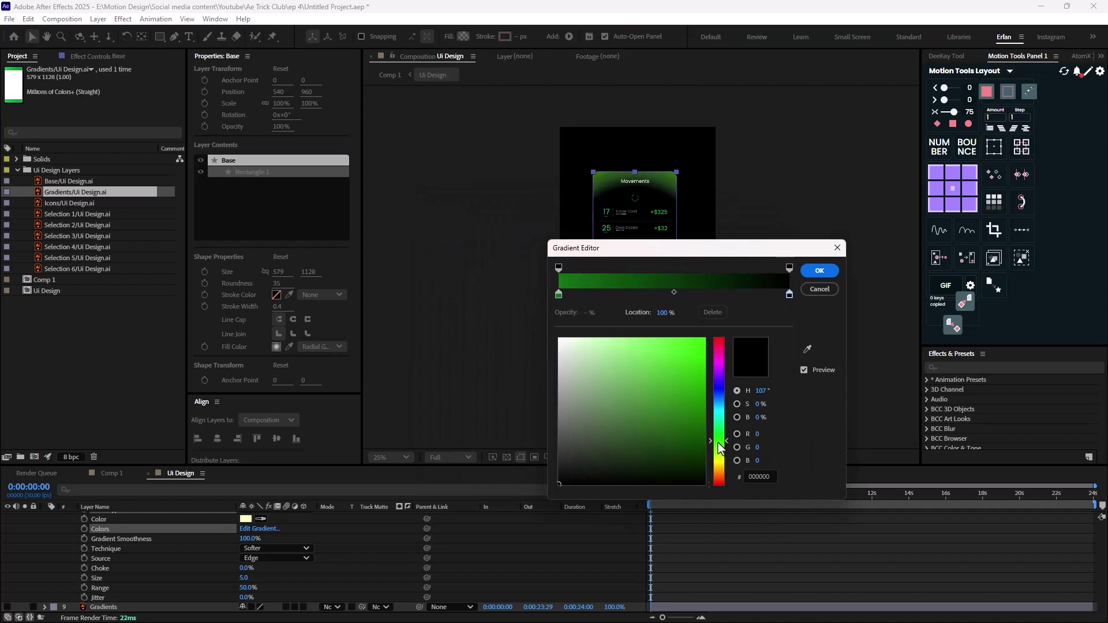
left_click(696, 438)
left_click_drag(695, 439, 694, 468)
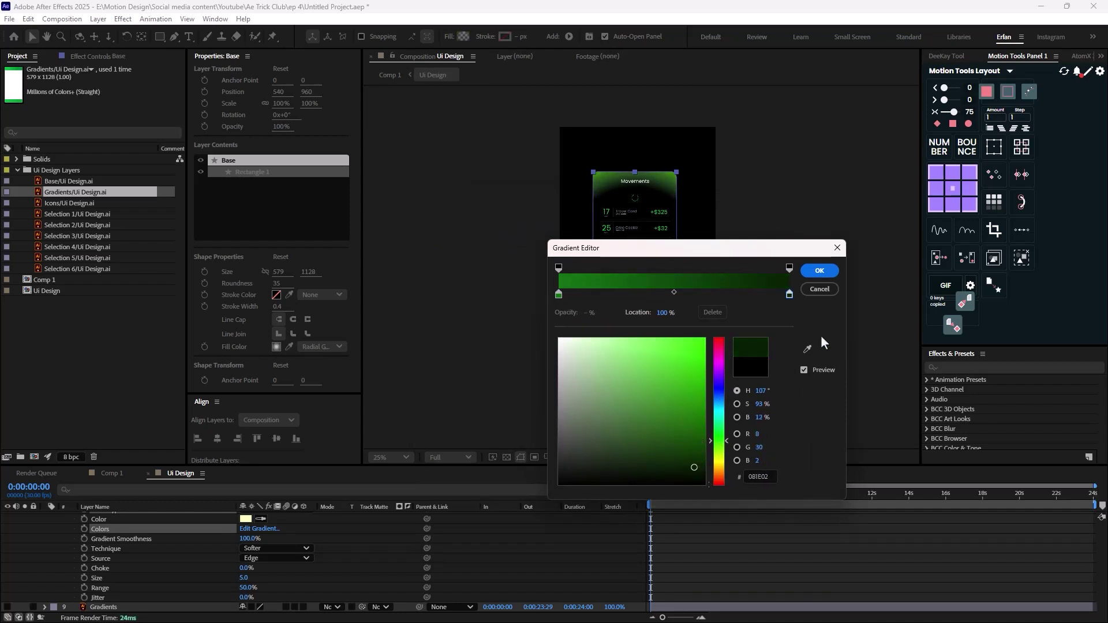
left_click(820, 270)
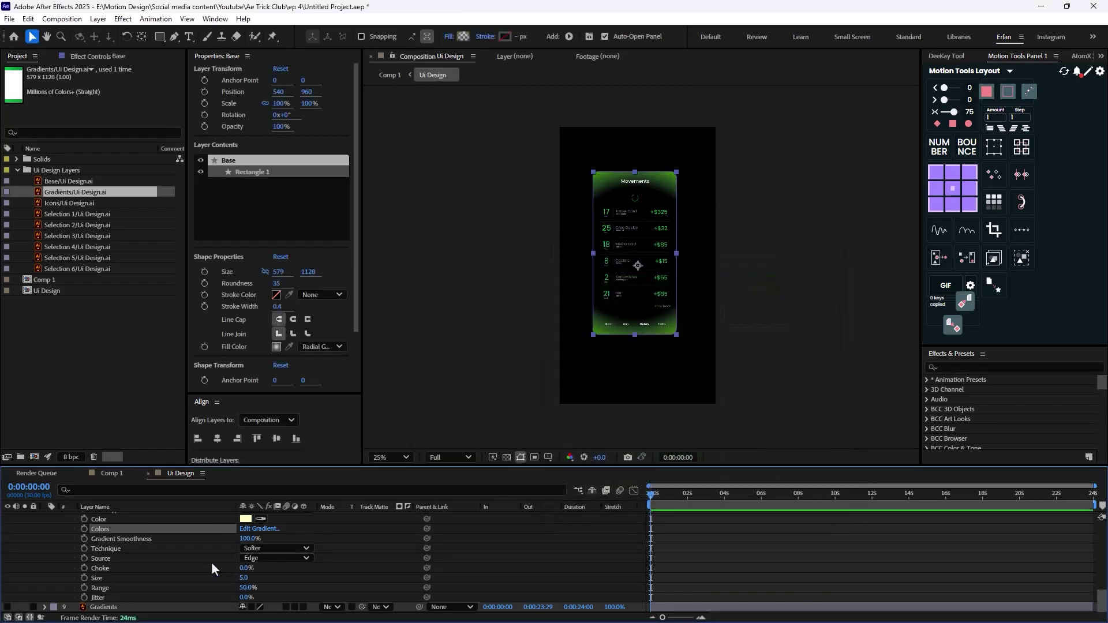
scroll(243, 557, "up", 1)
left_click(274, 539)
left_click(362, 547)
scroll(290, 574, "up", 2)
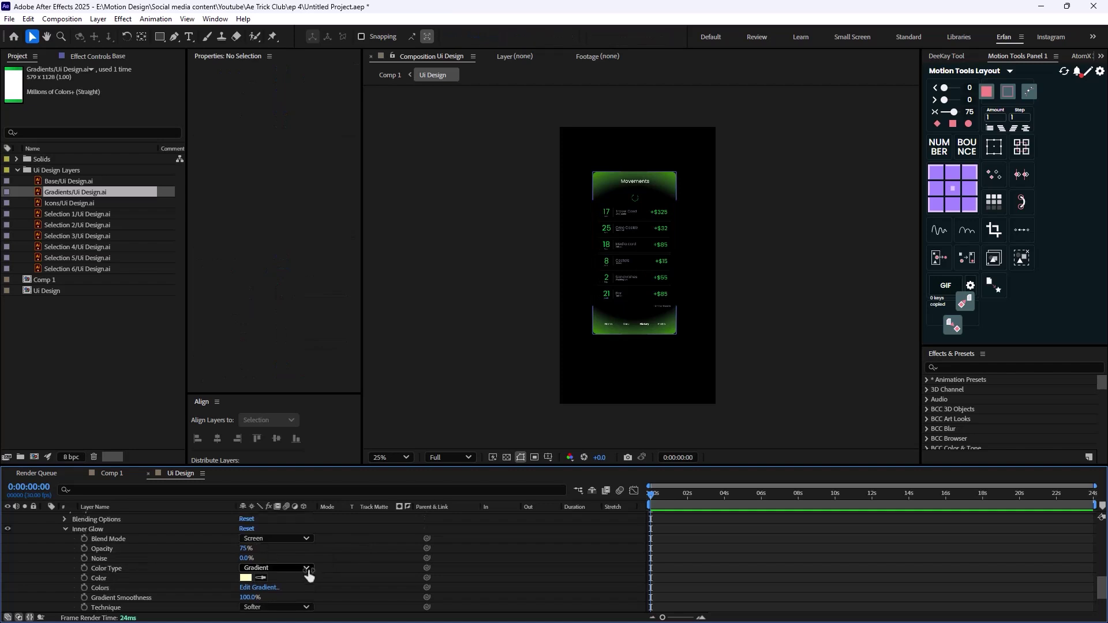
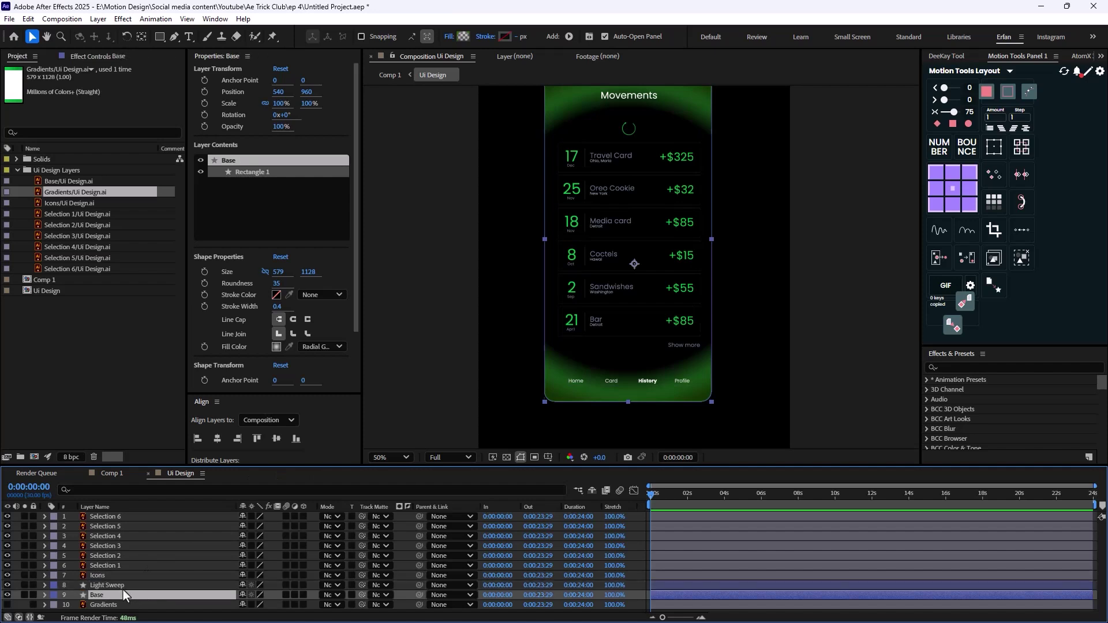
Step: Apply the CC Light Sweep effect to the Light Sweep layer
key("ctrl+space")
type("cc light")
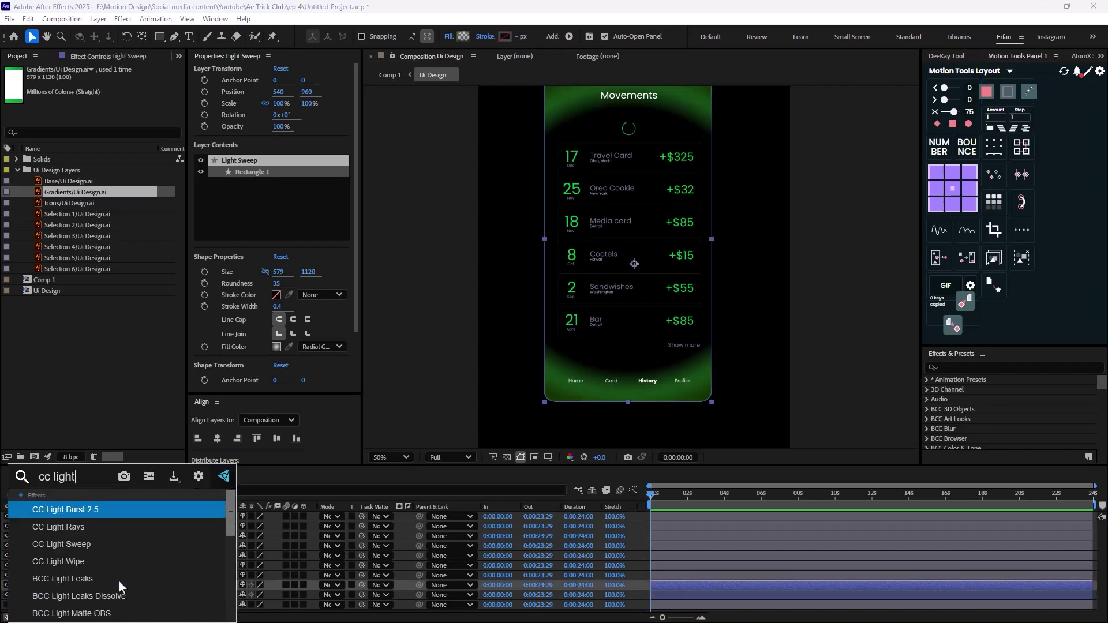
key("Down")
key("Down")
key("Return")
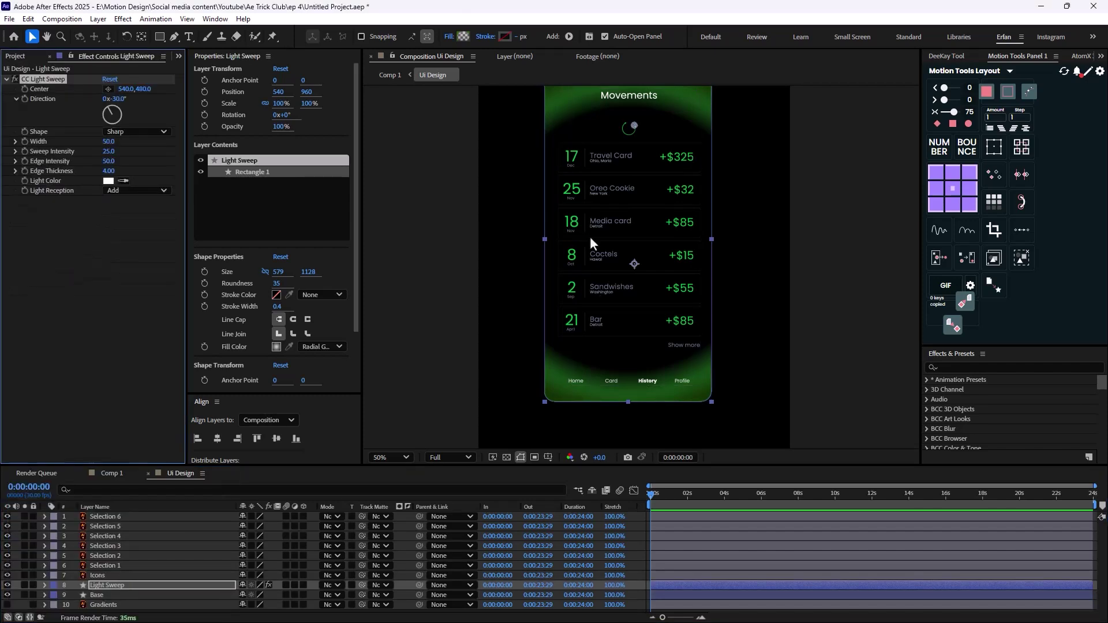
scroll(609, 247, "down", 3)
scroll(555, 235, "up", 3)
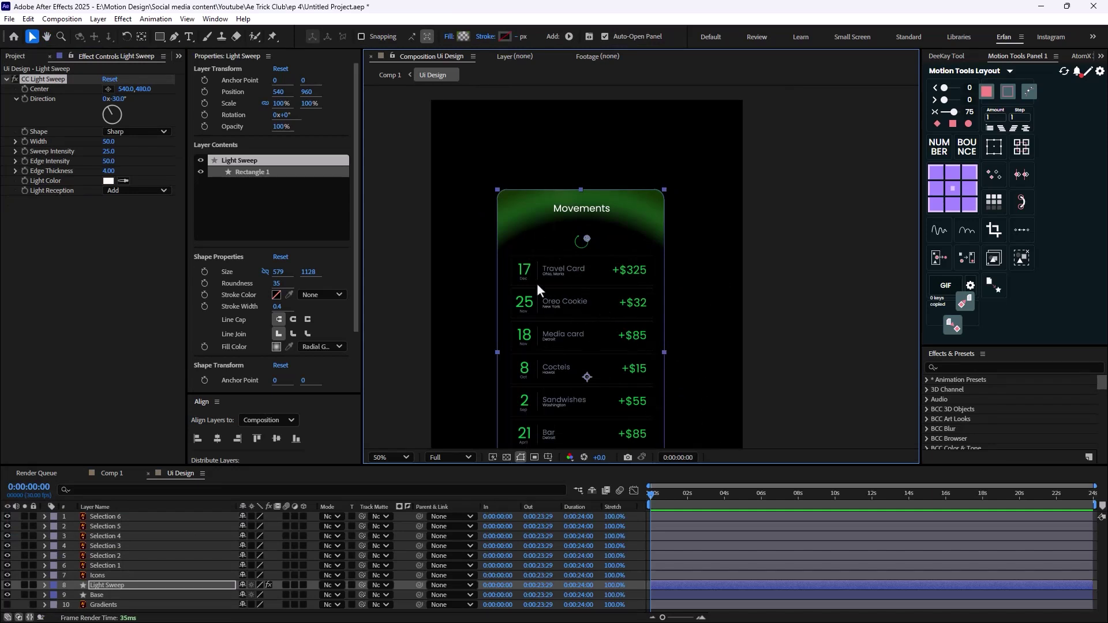
Step: Set the CC Light Sweep width to 745 and move its center to the middle of the panel at 534, 900
key("slash")
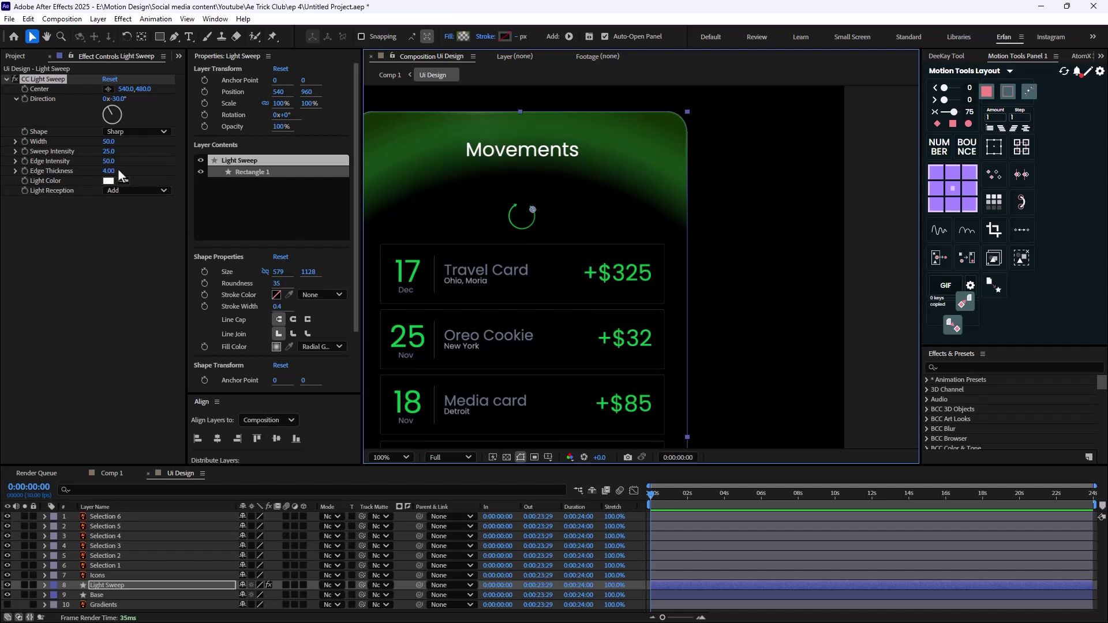
left_click_drag(109, 142, 245, 158)
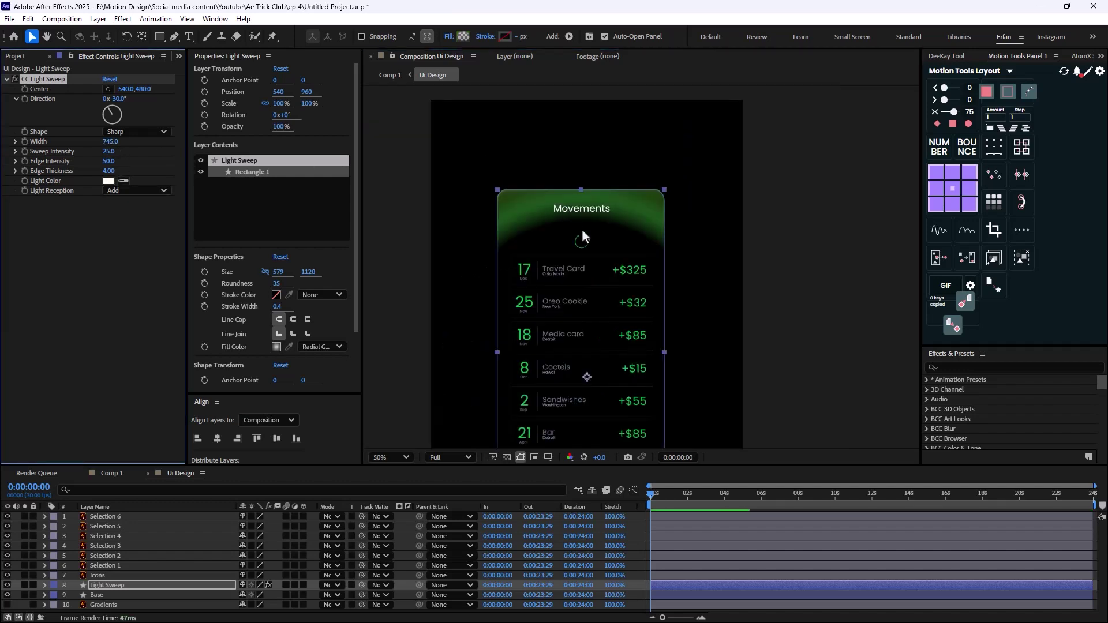
scroll(582, 228, "down", 3)
scroll(535, 182, "up", 1)
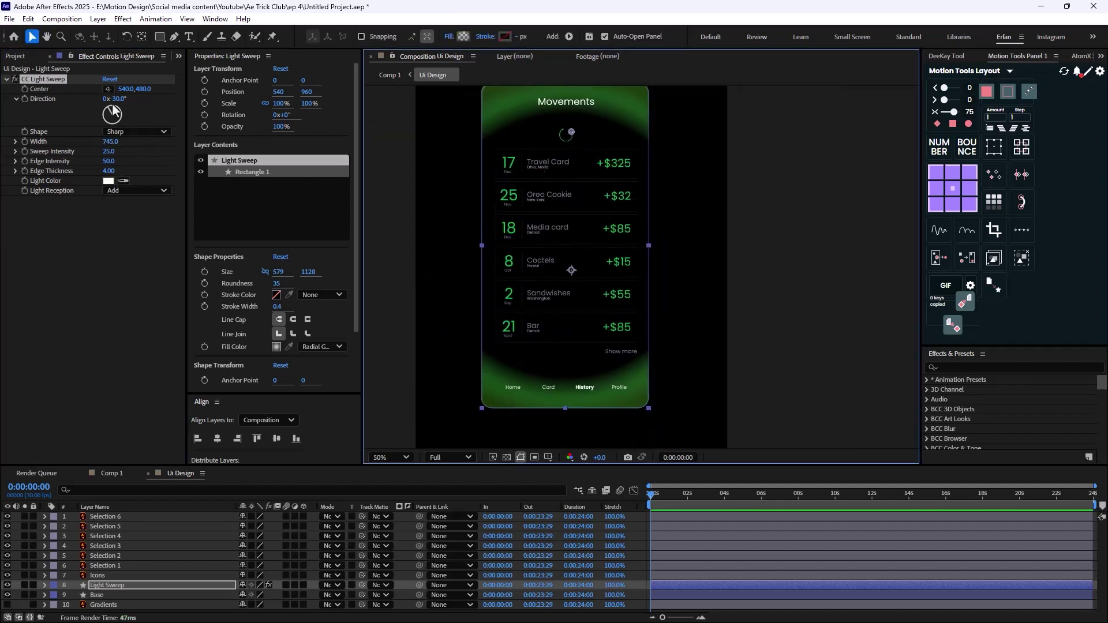
left_click(108, 89)
left_click(546, 227)
left_click_drag(548, 227, 572, 255)
left_click_drag(535, 176, 542, 242)
Step: Solo the Light Sweep layer and set the effect's width to 500
left_click(25, 585)
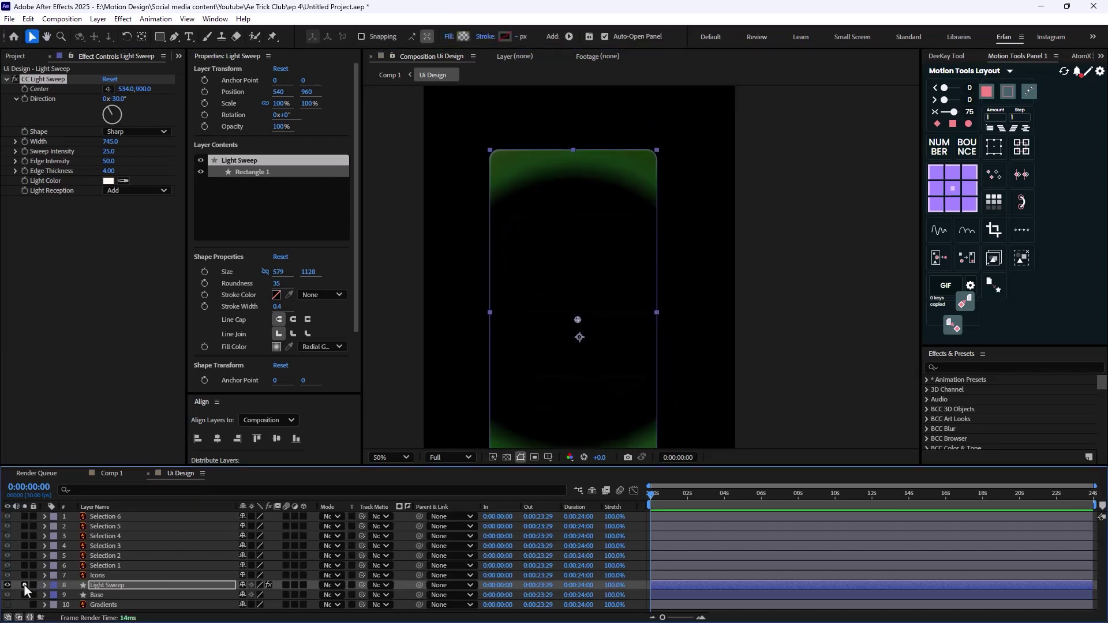
left_click(24, 586)
left_click(24, 586)
left_click(110, 142)
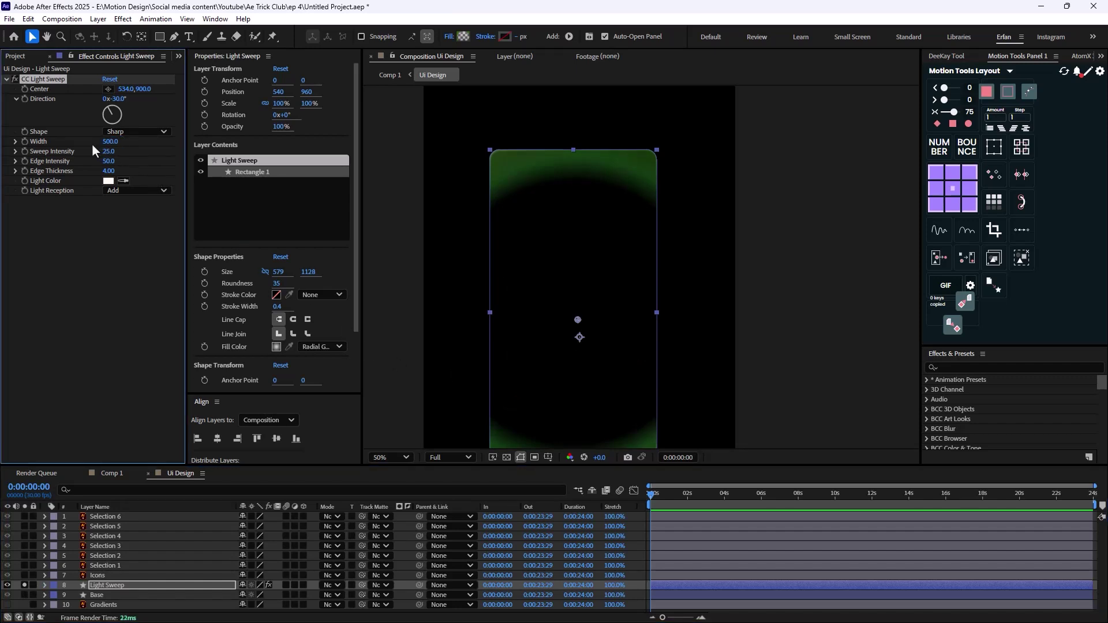
Step: Set the CC Light Sweep's Edge Intensity to 500, Sweep Intensity to 0 and Light Reception to Cutout
left_click_drag(108, 151, 265, 182)
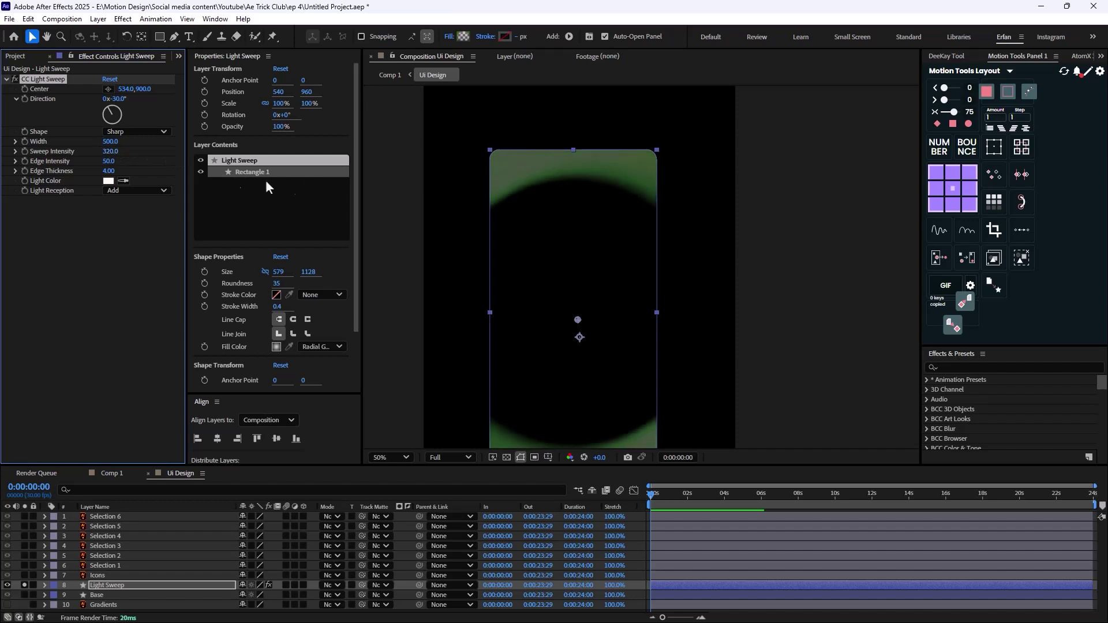
key("ctrl+z")
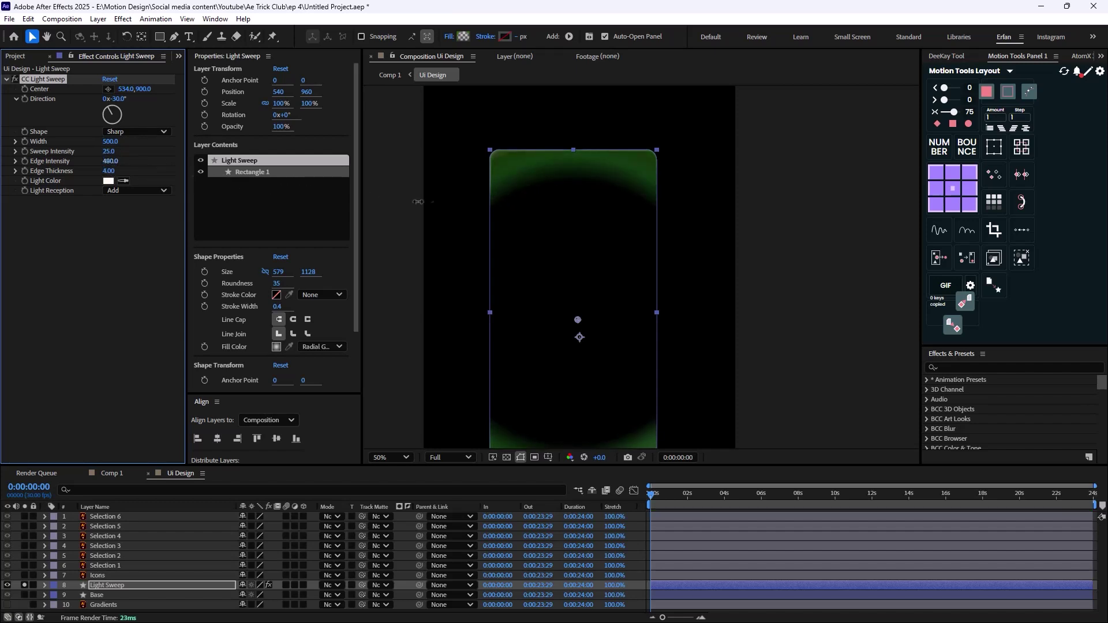
left_click_drag(109, 154, 92, 155)
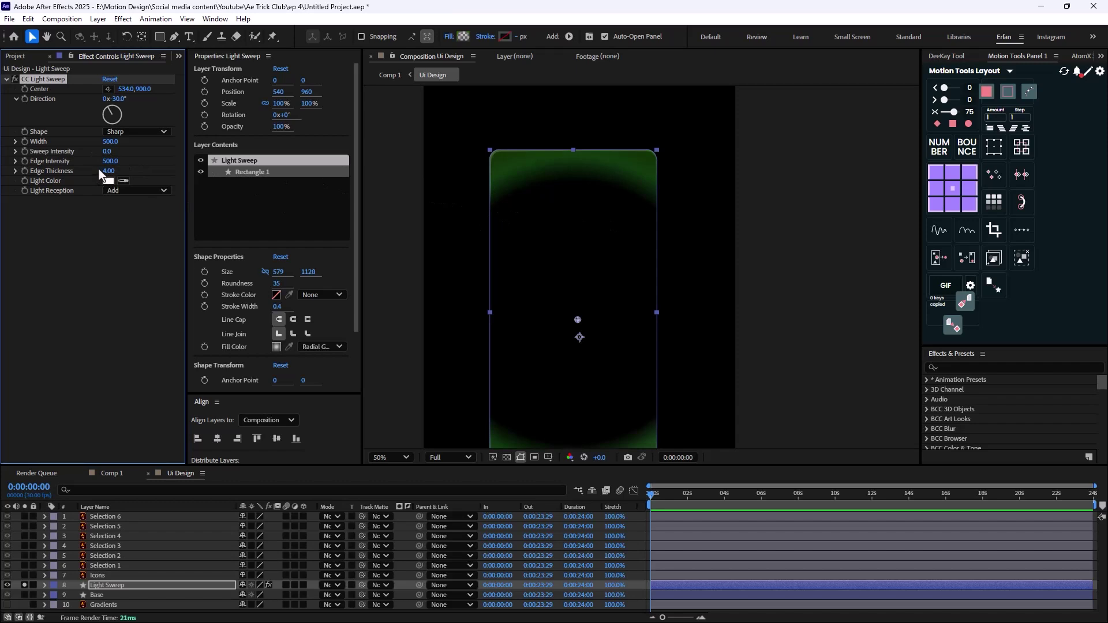
left_click(156, 194)
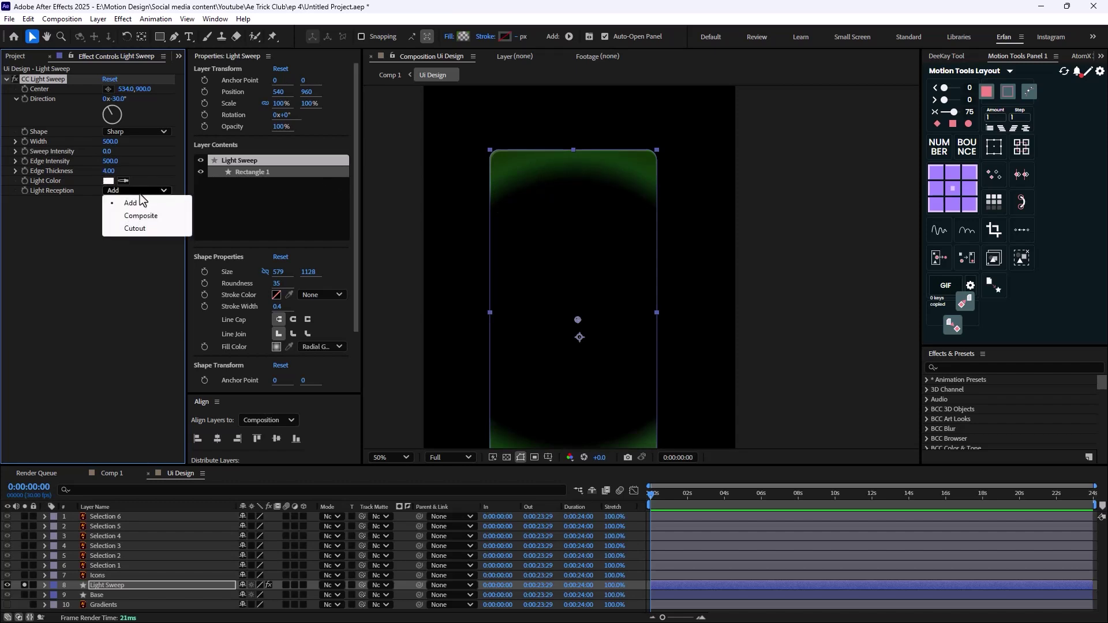
left_click(141, 229)
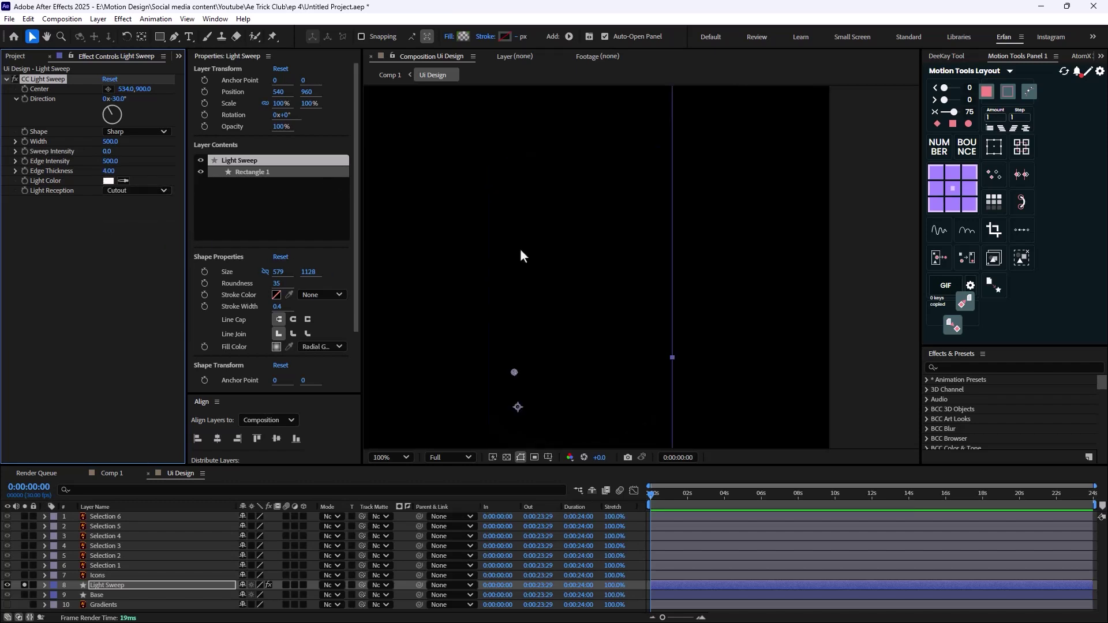
Step: Change the CC Light Sweep's light color to orange E7A116
left_click(110, 180)
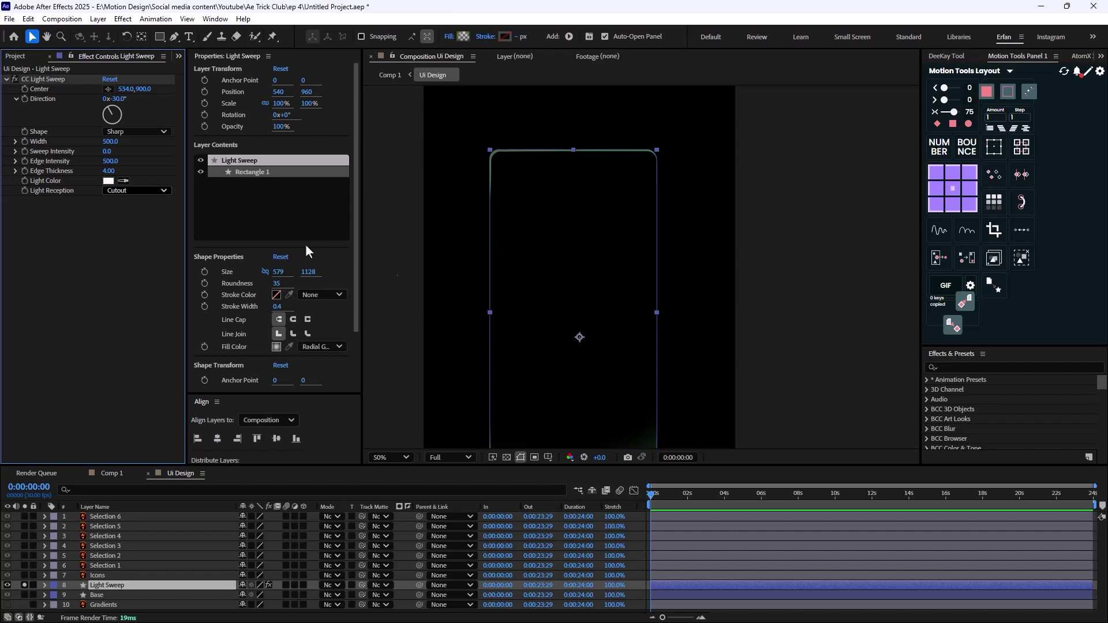
left_click(109, 182)
left_click(555, 260)
left_click_drag(549, 240, 588, 268)
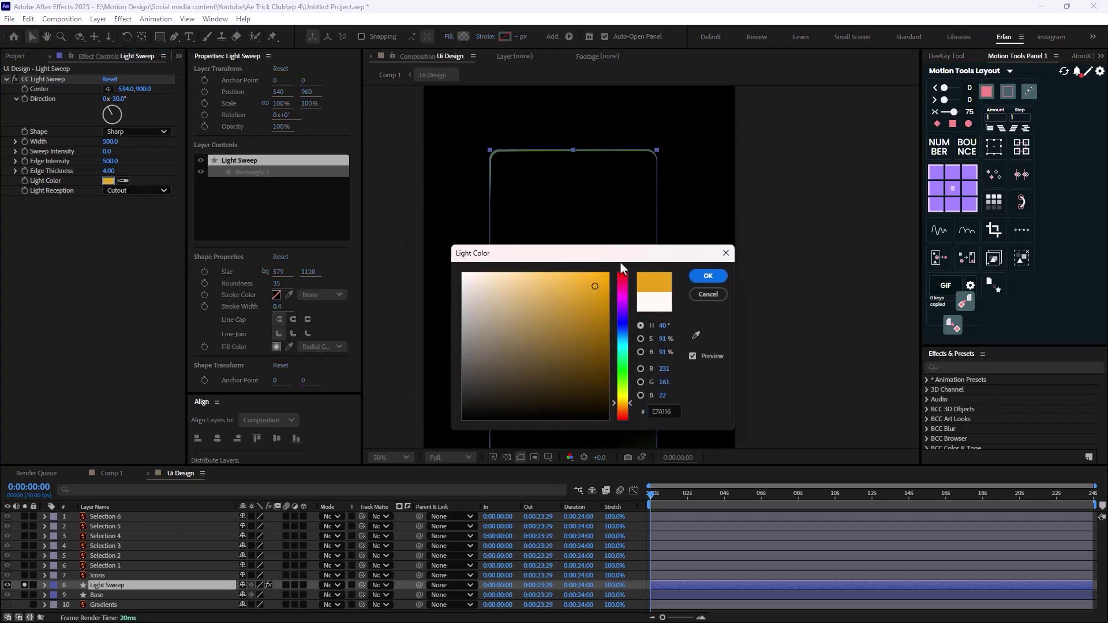
left_click(705, 276)
left_click(716, 278)
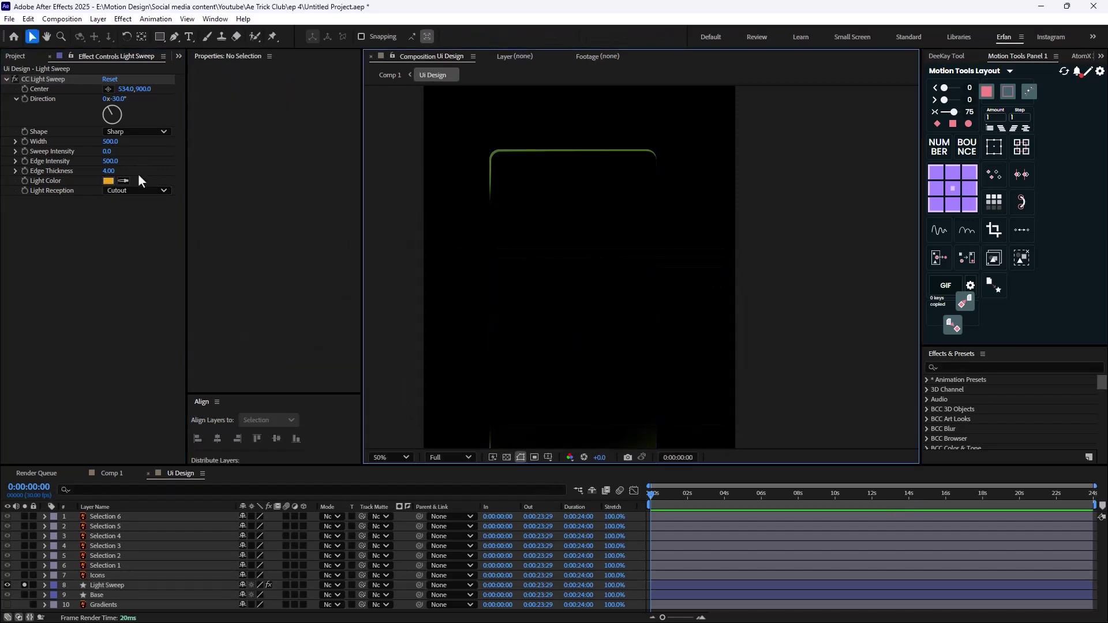
Step: Set the light sweep direction to -289° and delete the Layer Styles from the Light Sweep layer
left_click_drag(116, 100, 4, 154)
scroll(560, 215, "down", 2)
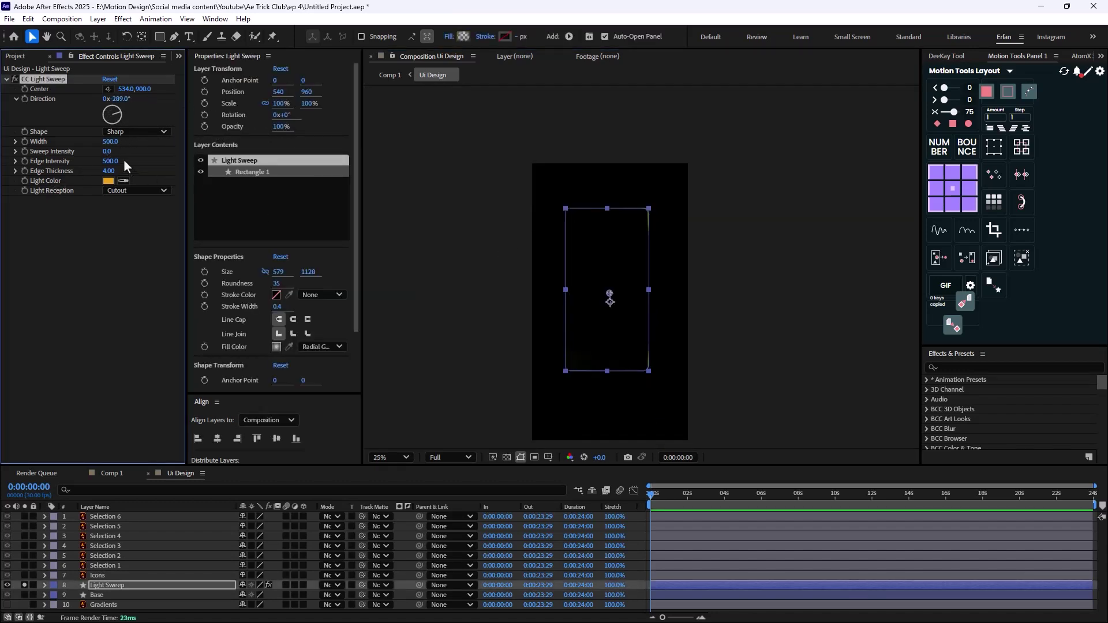
left_click(45, 585)
scroll(104, 590, "down", 1)
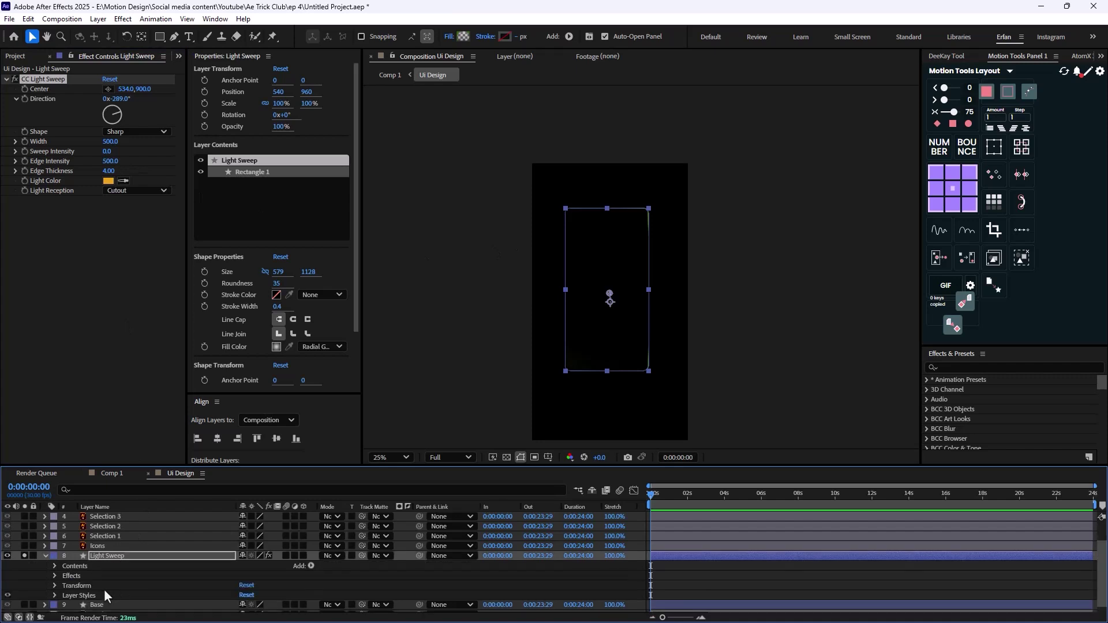
left_click(83, 595)
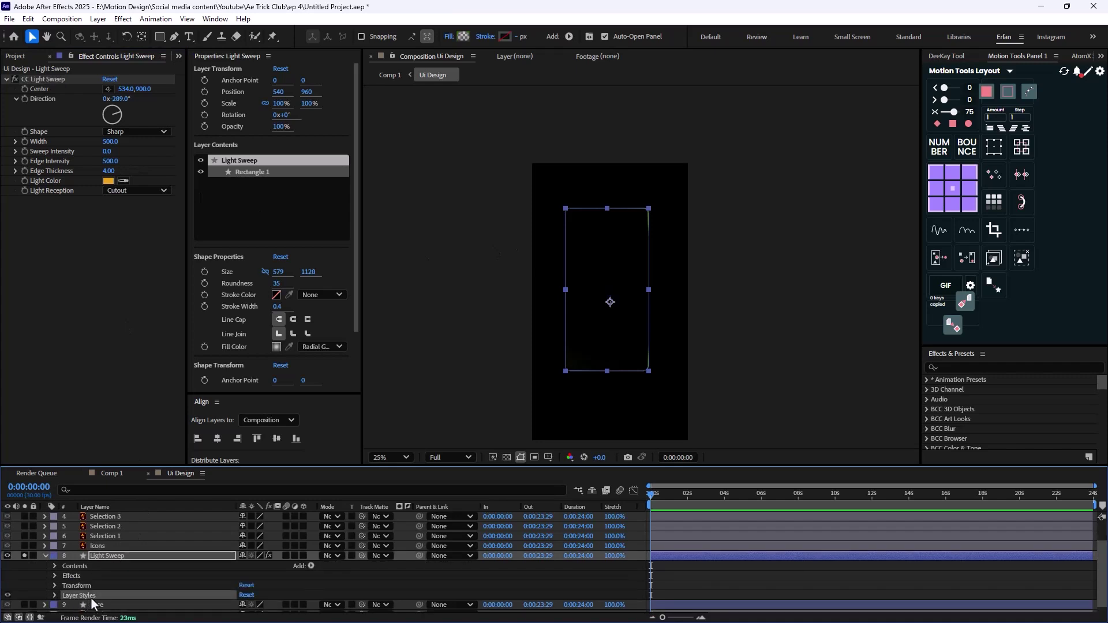
key("Delete")
scroll(640, 284, "up", 2)
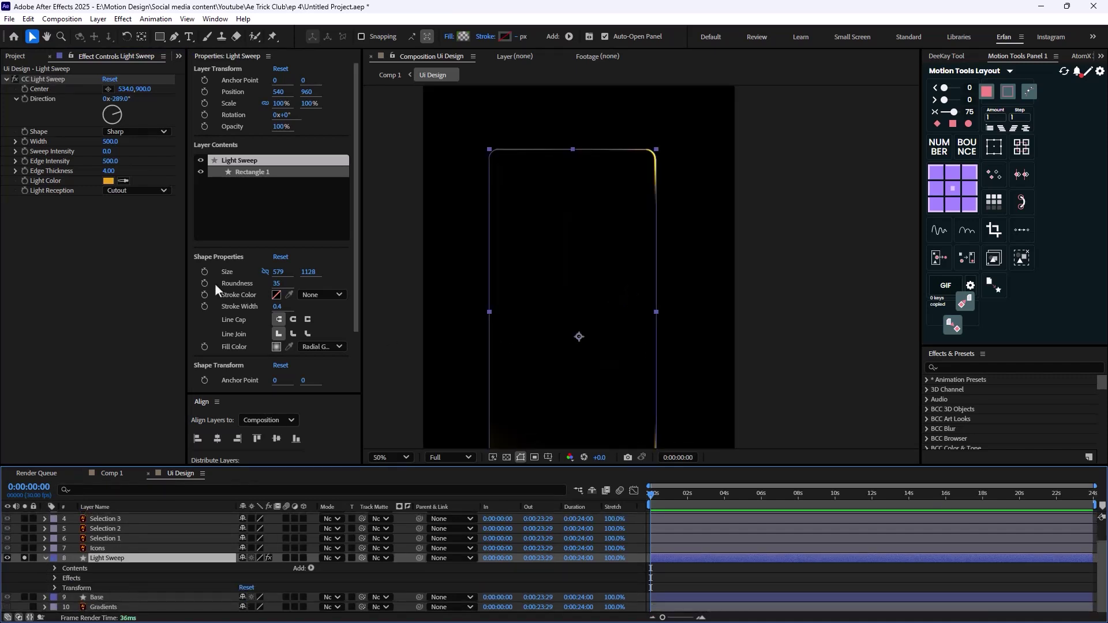
left_click(120, 250)
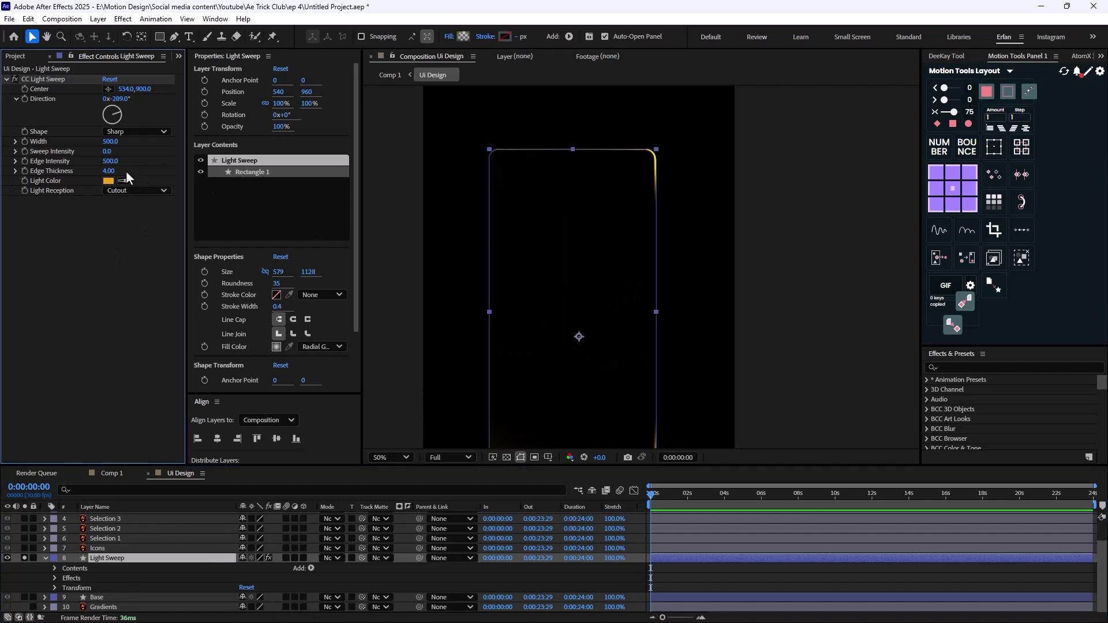
left_click_drag(128, 99, 189, 99)
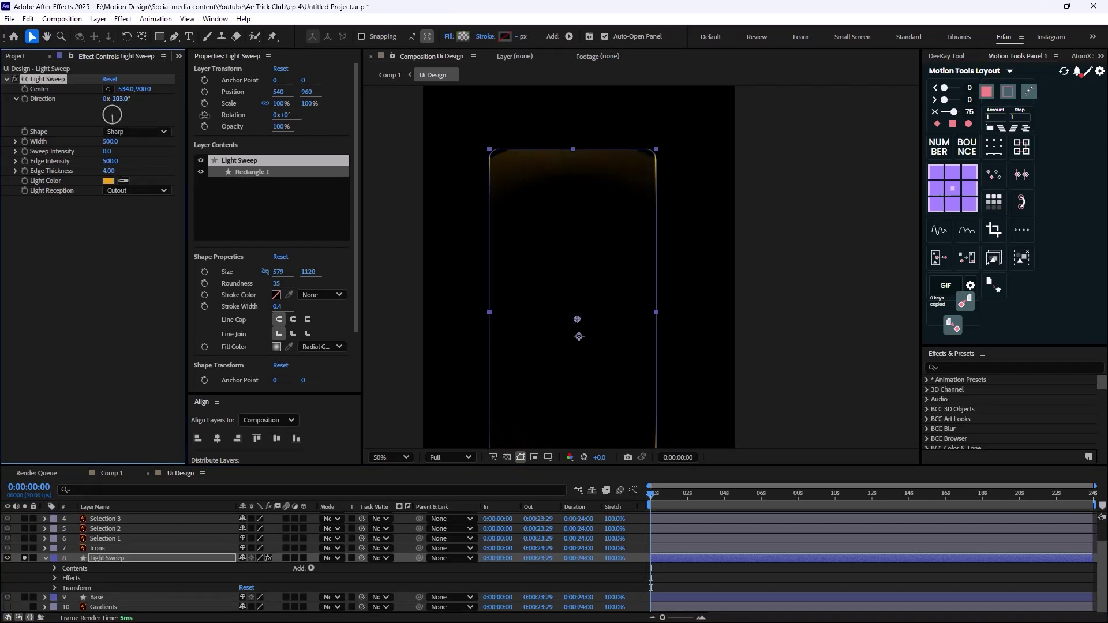
key("ctrl+z")
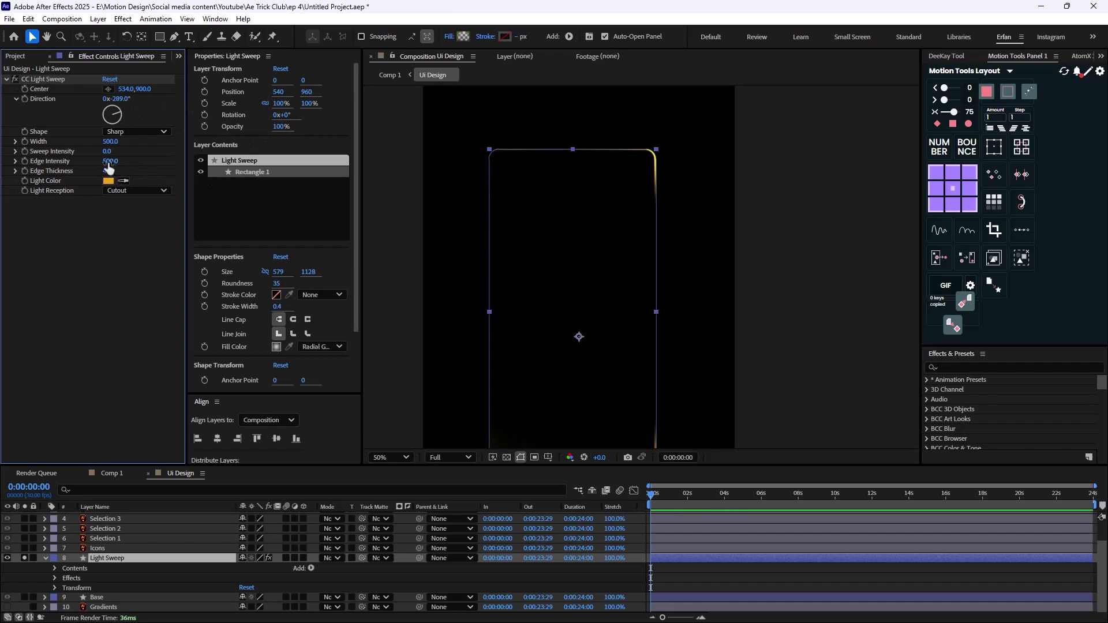
Step: Set the CC Light Sweep's width to 220 and its direction to 174°
left_click_drag(109, 141, 63, 153)
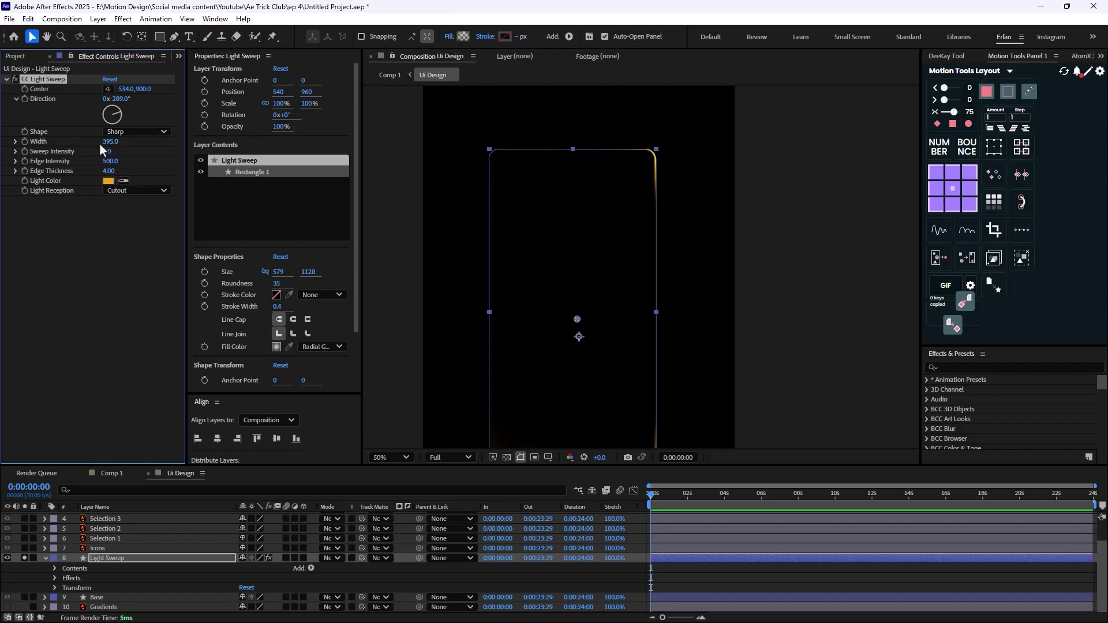
left_click(106, 142)
type("200")
key("Return")
left_click_drag(104, 142, 116, 143)
scroll(640, 269, "down", 2)
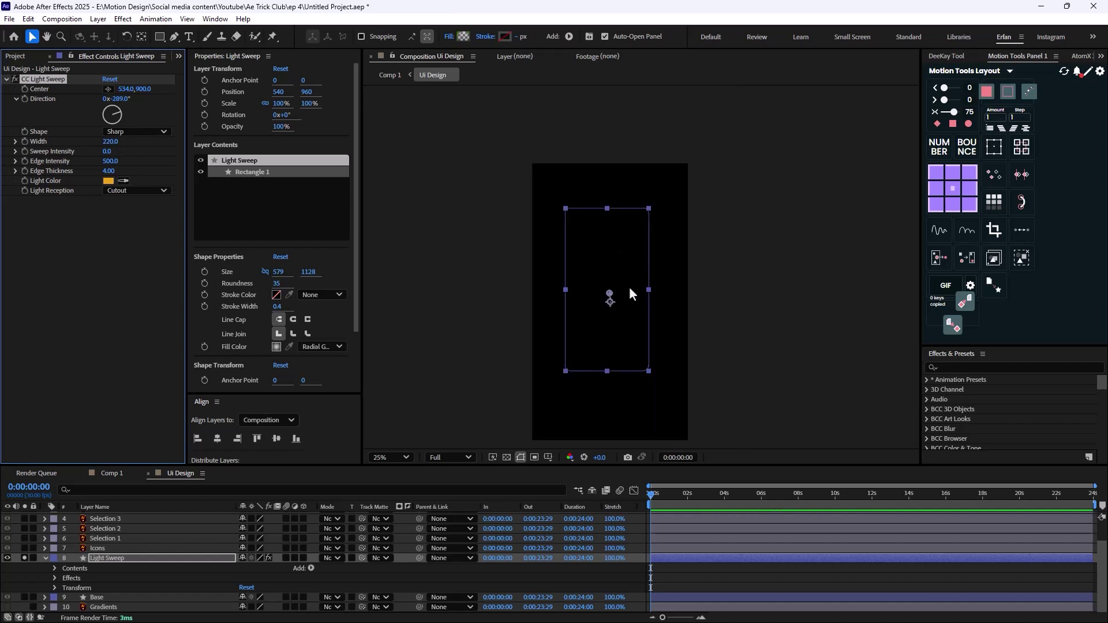
left_click_drag(120, 99, 480, 191)
key("period")
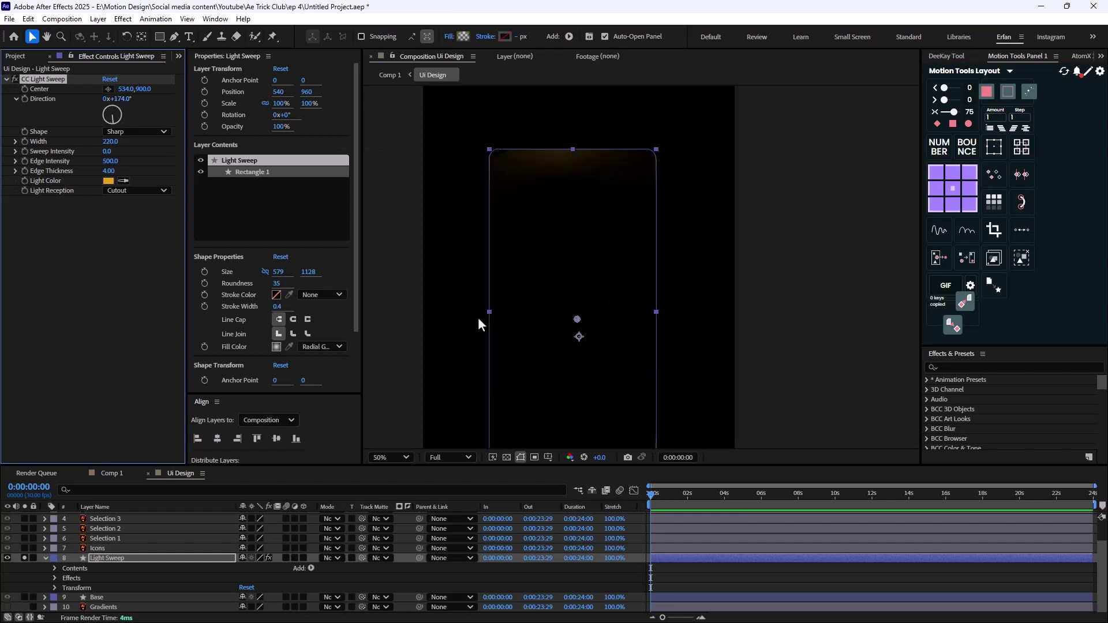
Step: Set the CC Light Sweep's Edge Intensity to 161, Edge Thickness to 7.4, width to 459 and direction to 2x+195°
mouse_move(110, 161)
left_mouse_down()
mouse_move(16, 161)
mouse_move(121, 153)
mouse_move(104, 161)
left_mouse_up()
key("comma")
key("comma")
key("period")
left_click_drag(116, 99, 223, 157)
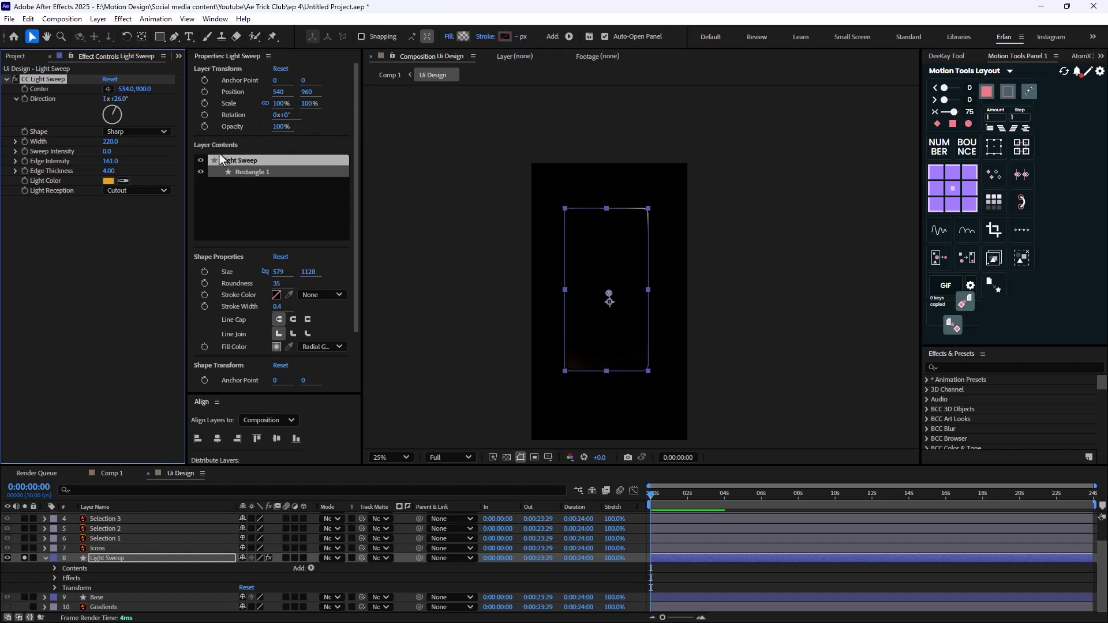
left_click_drag(110, 171, 252, 160)
left_click_drag(117, 99, 468, 164)
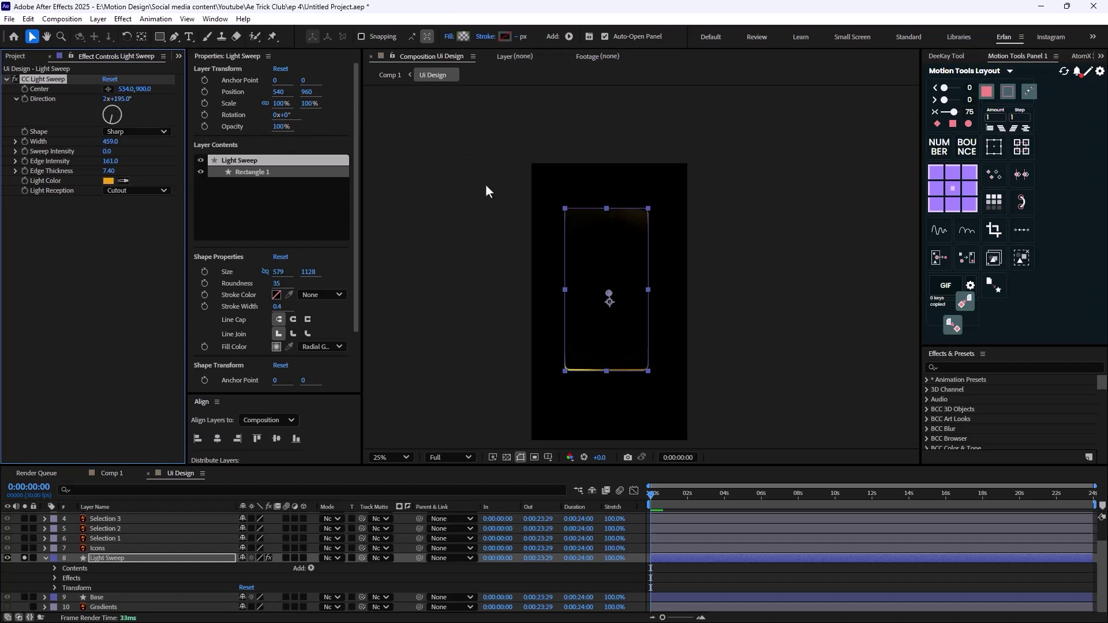
Step: Change the CC Light Sweep's light color from orange to green
left_click(109, 181)
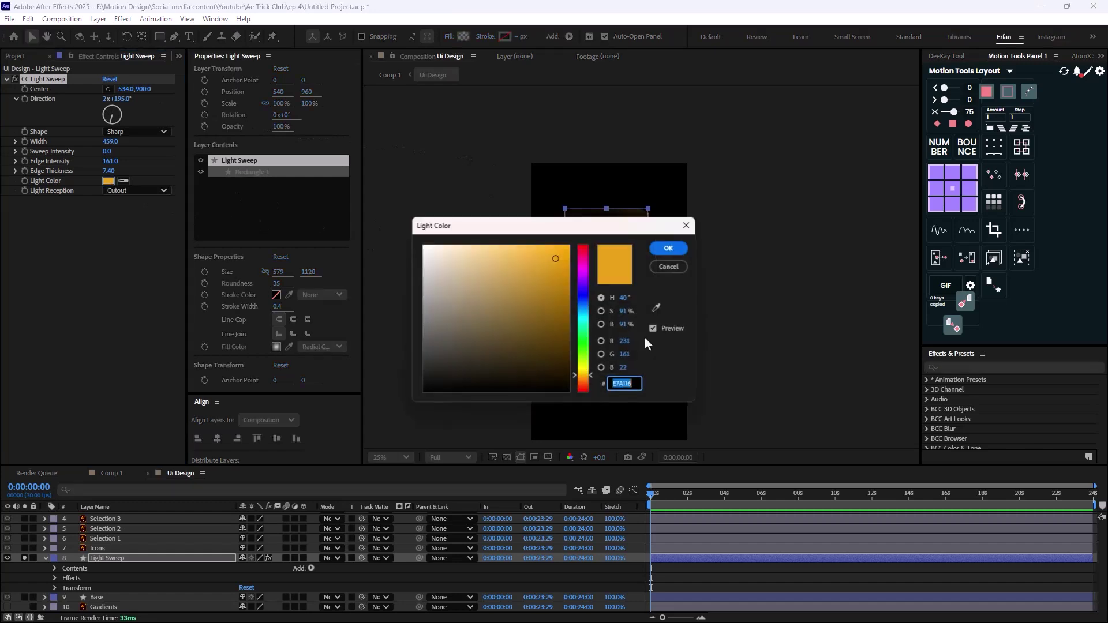
left_click_drag(583, 358, 562, 312)
left_click(678, 254)
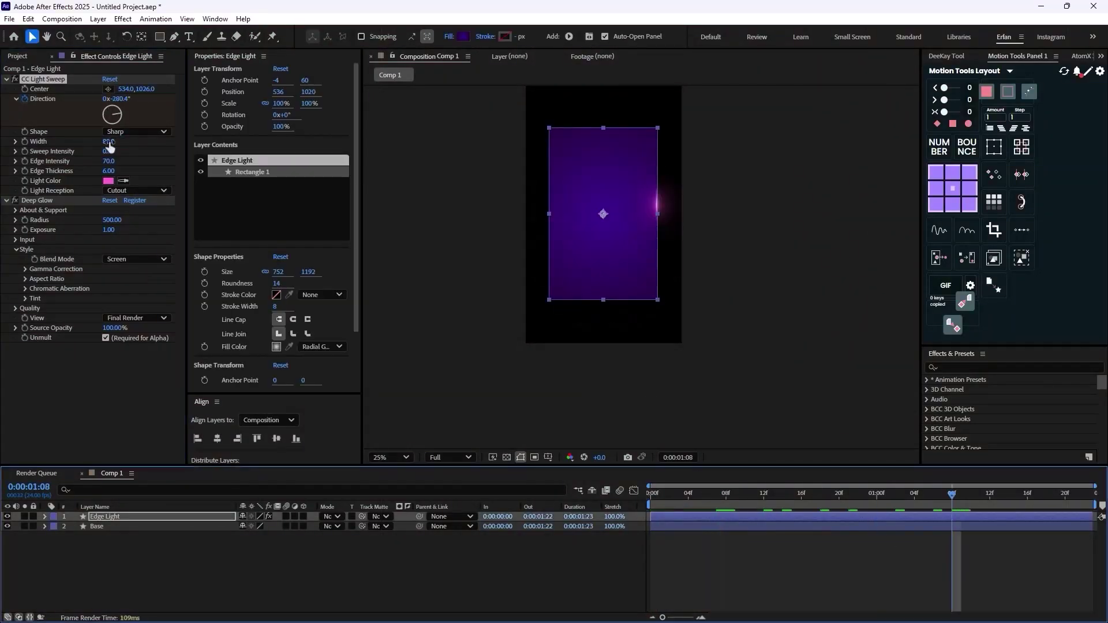
Step: In the purple example project, return to the first frame and add an Inner Glow layer style to the Base layer
left_click_drag(952, 495, 651, 501)
key("F2")
scroll(572, 343, "up", 2)
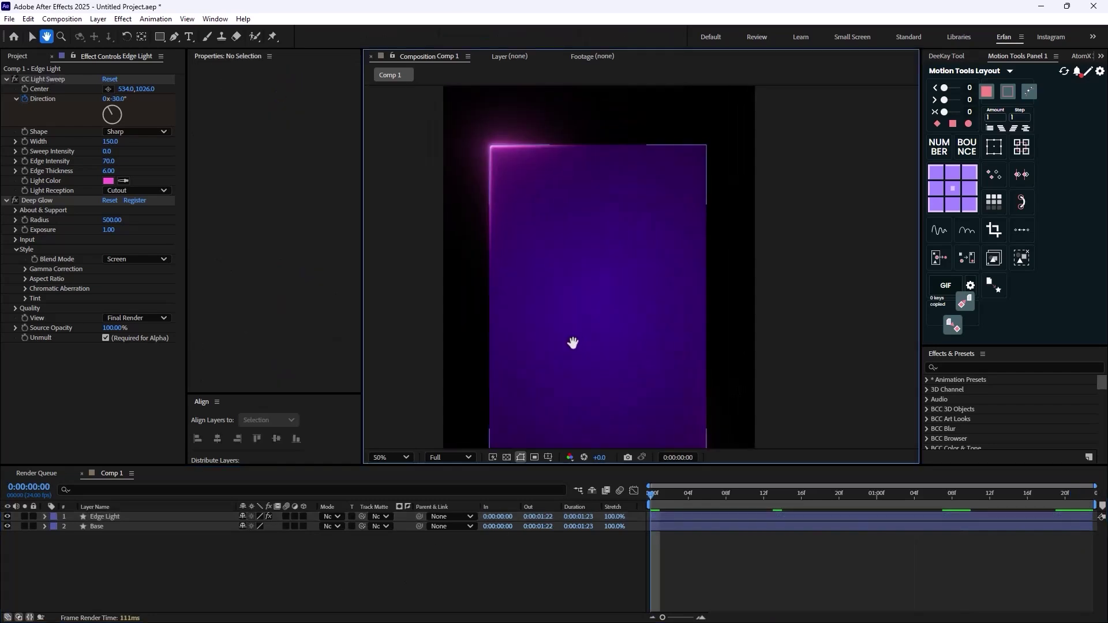
left_click_drag(571, 344, 563, 228)
left_click(96, 526)
right_click(96, 526)
mouse_move(152, 332)
left_click(276, 413)
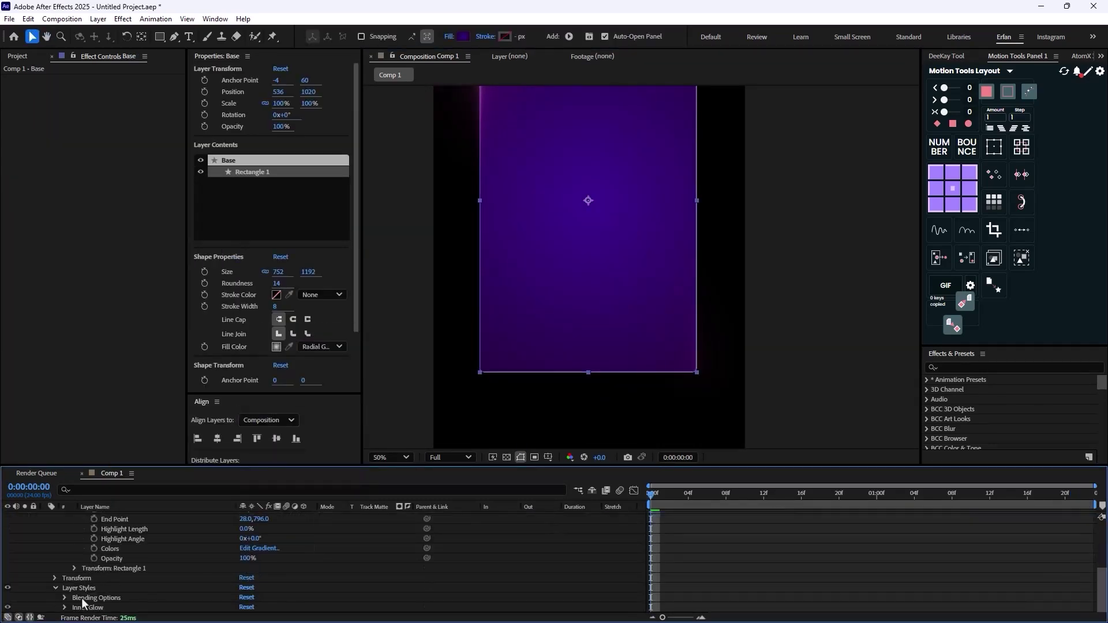
left_click(69, 607)
Step: Set the Base layer's Inner Glow size to 16 and preview the edge light animation
scroll(86, 596, "down", 4)
left_click_drag(244, 587, 251, 588)
left_click(508, 553)
left_click(540, 280)
key("space")
key("space")
mouse_move(540, 280)
left_mouse_down()
mouse_move(534, 401)
mouse_move(555, 284)
left_mouse_up()
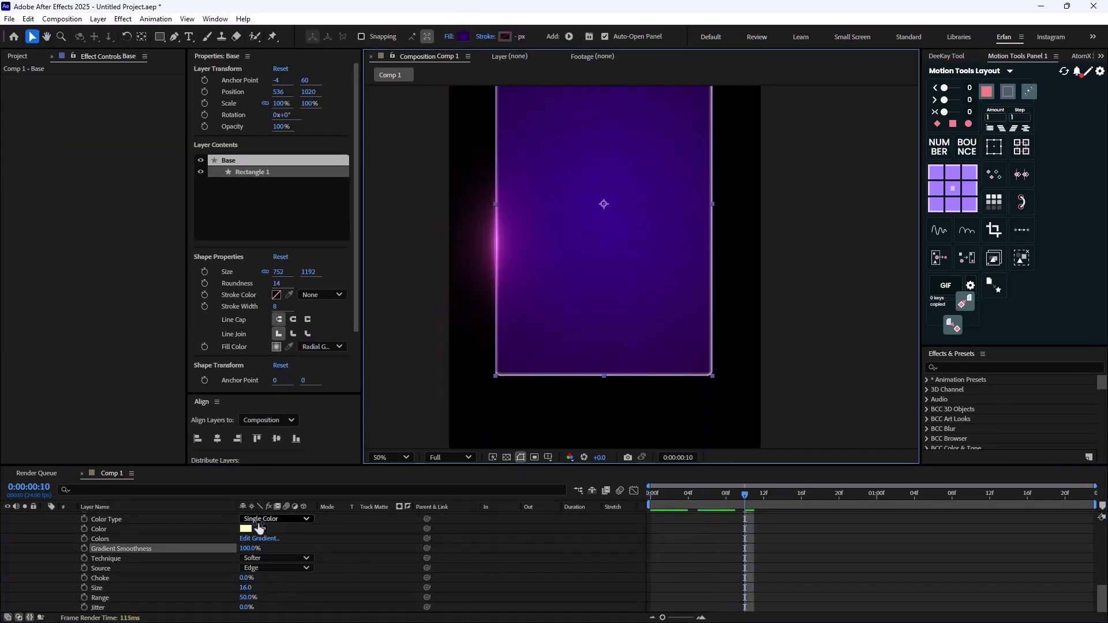
Step: Change the Base layer's Inner Glow color to white, with a range of 48.5% and a choke of 2%
left_click(247, 529)
left_click(439, 243)
left_click(679, 254)
left_click_drag(245, 598, 252, 598)
left_click_drag(246, 578, 254, 578)
left_click_drag(623, 172, 611, 311)
key("F2")
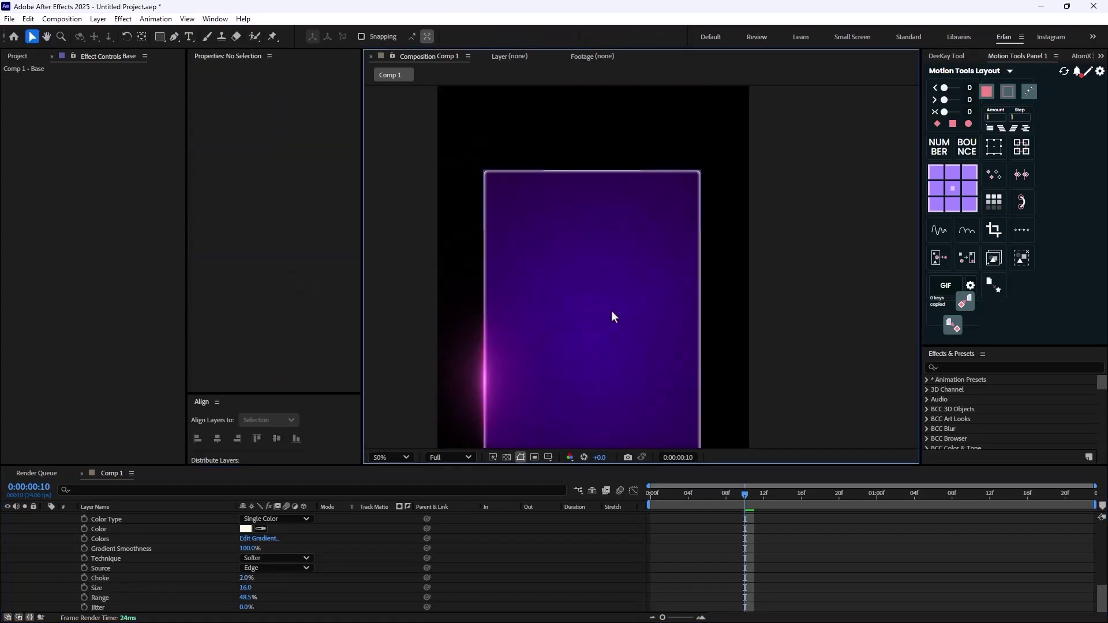
scroll(677, 350, "down", 1)
key("u")
left_click(116, 527)
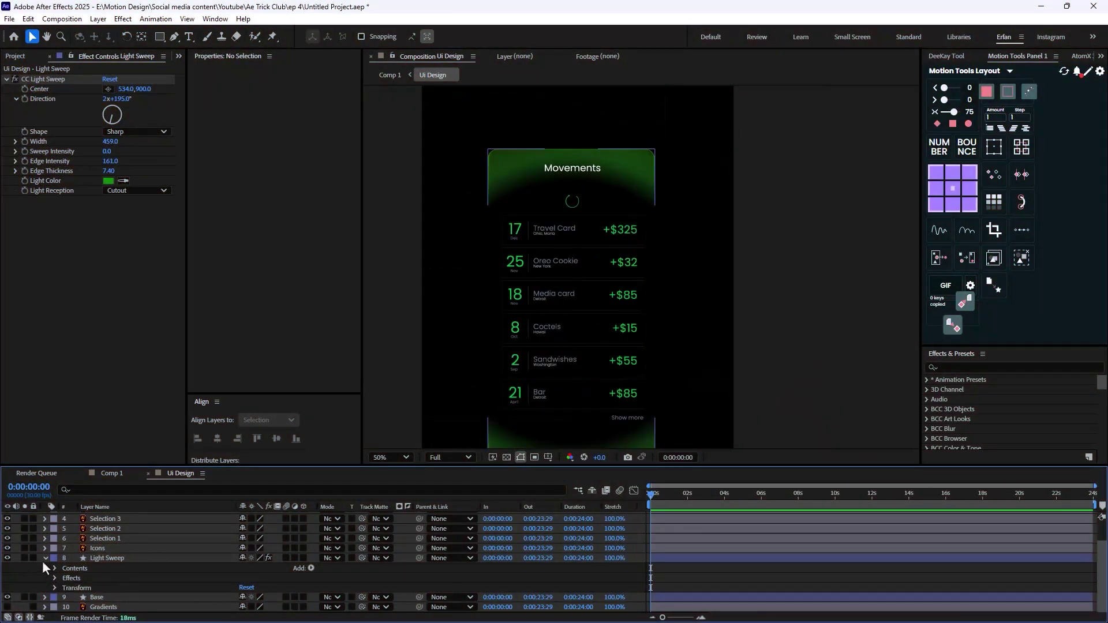
Step: Collapse the Light Sweep layer in the Ui Design composition and parent it to the Base layer
left_click(45, 559)
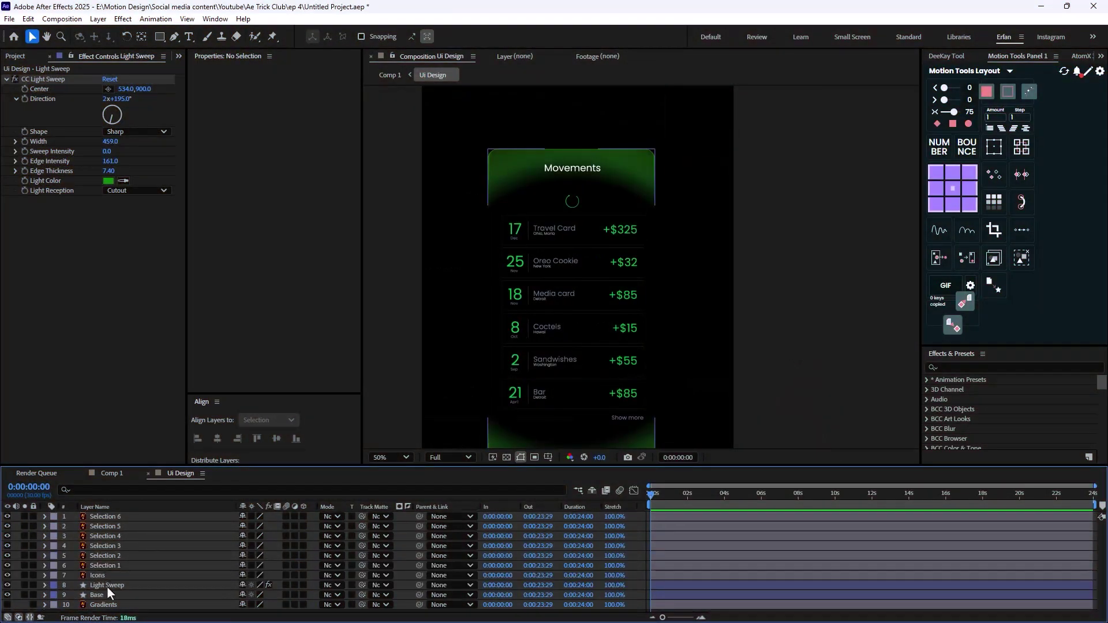
left_click(106, 586)
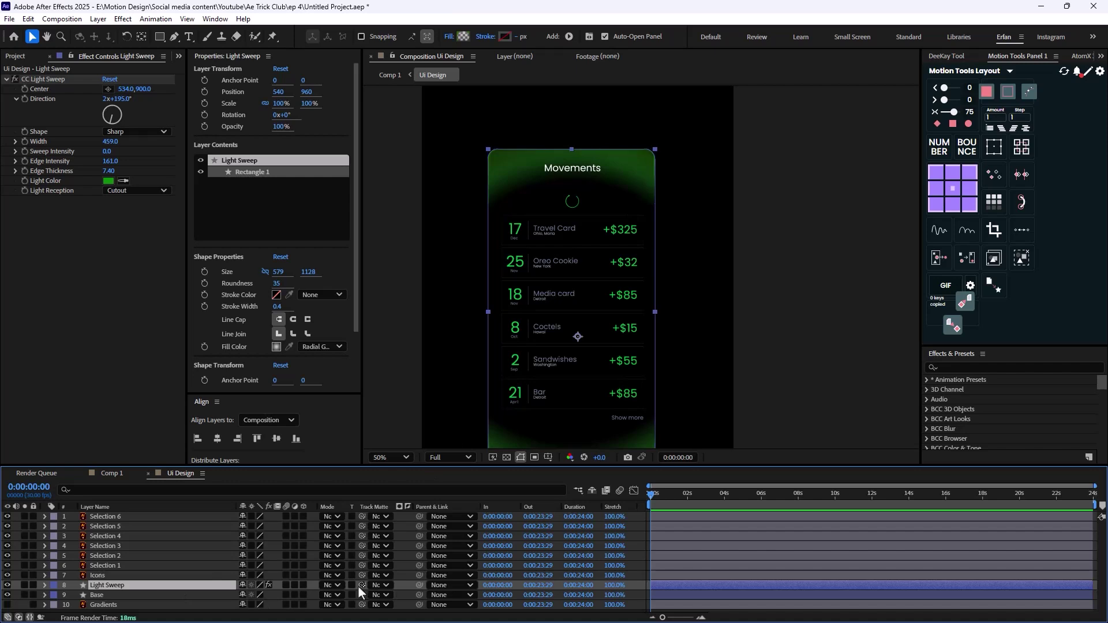
left_click_drag(420, 587, 117, 594)
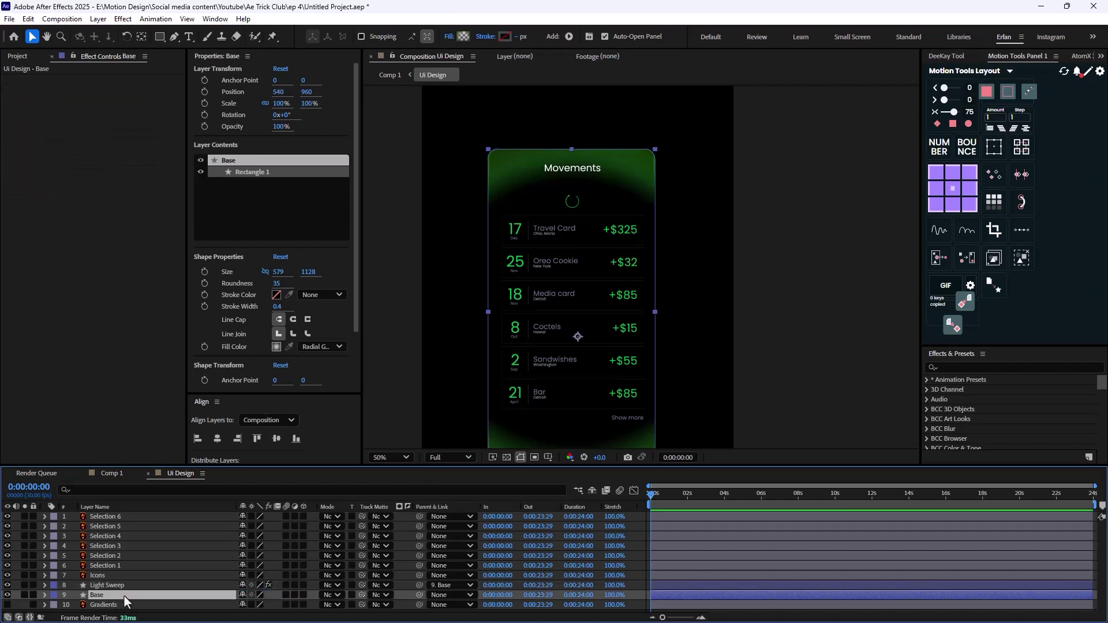
Step: Apply the Deep Glow effect to the Light Sweep layer and return the time to the first frame
key("ctrl+space")
type("dee")
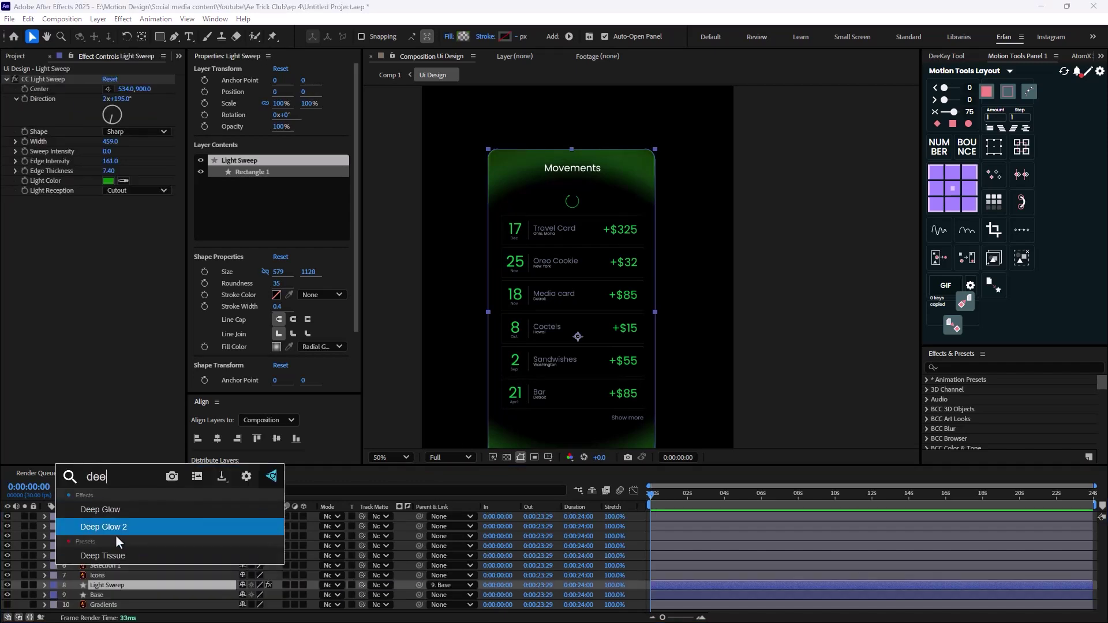
left_click(117, 518)
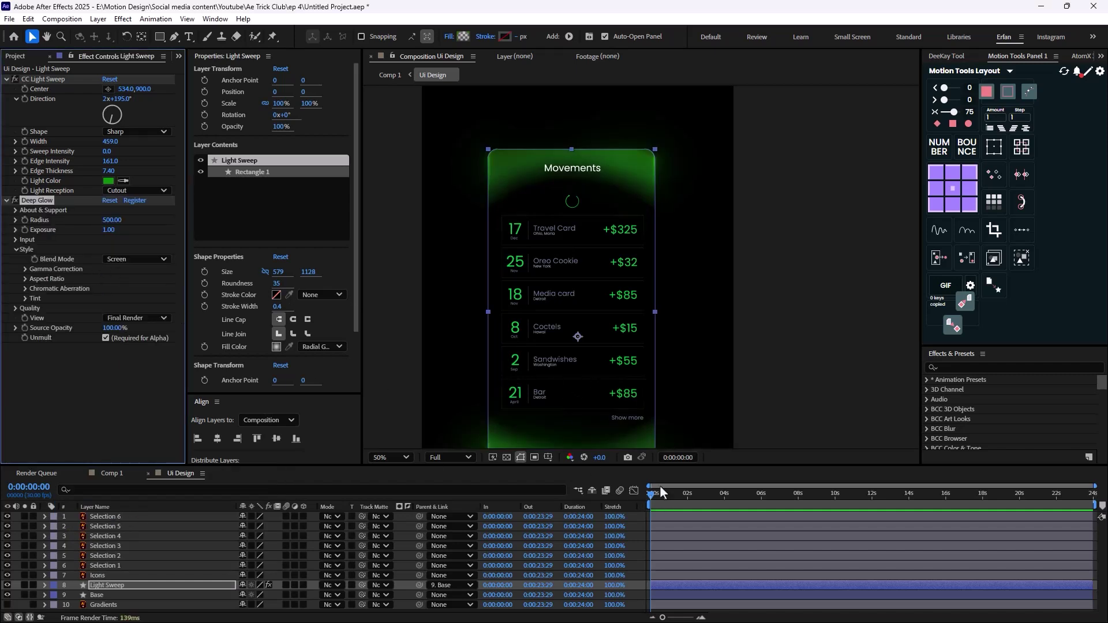
left_click_drag(662, 492, 575, 494)
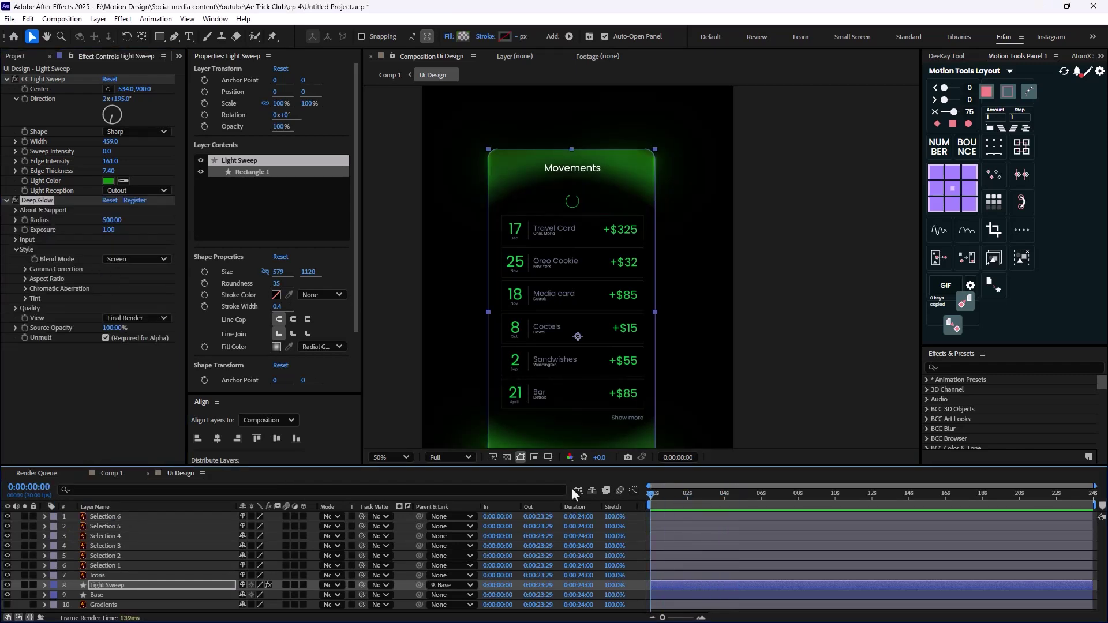
Step: Keyframe the CC Light Sweep Direction at 0x+0.0° on the first frame
left_click(105, 99)
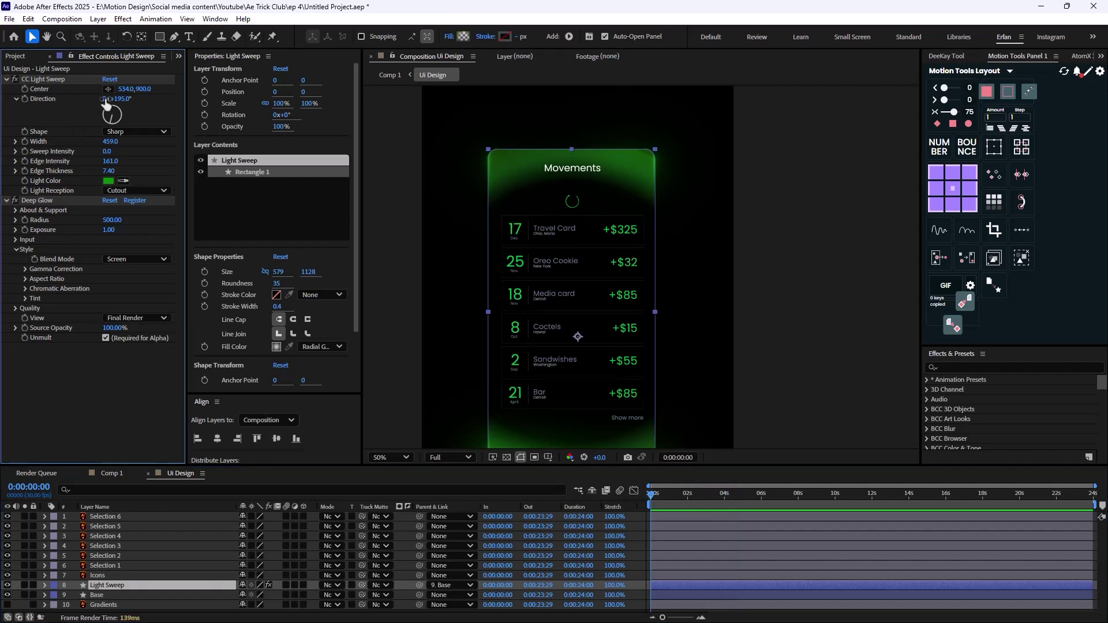
type("0")
key("Return")
left_click(121, 99)
type("0")
key("Return")
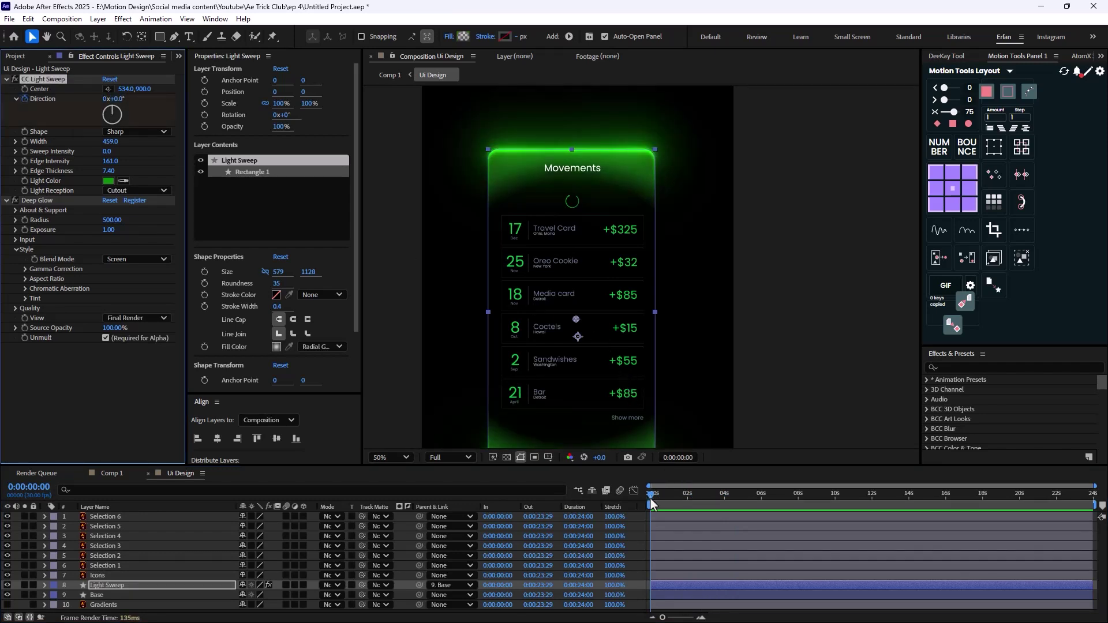
Step: Add a Direction keyframe of 5x+0.0° at 0:00:10:01 on the Light Sweep layer
key("u")
left_click_drag(657, 504, 836, 538)
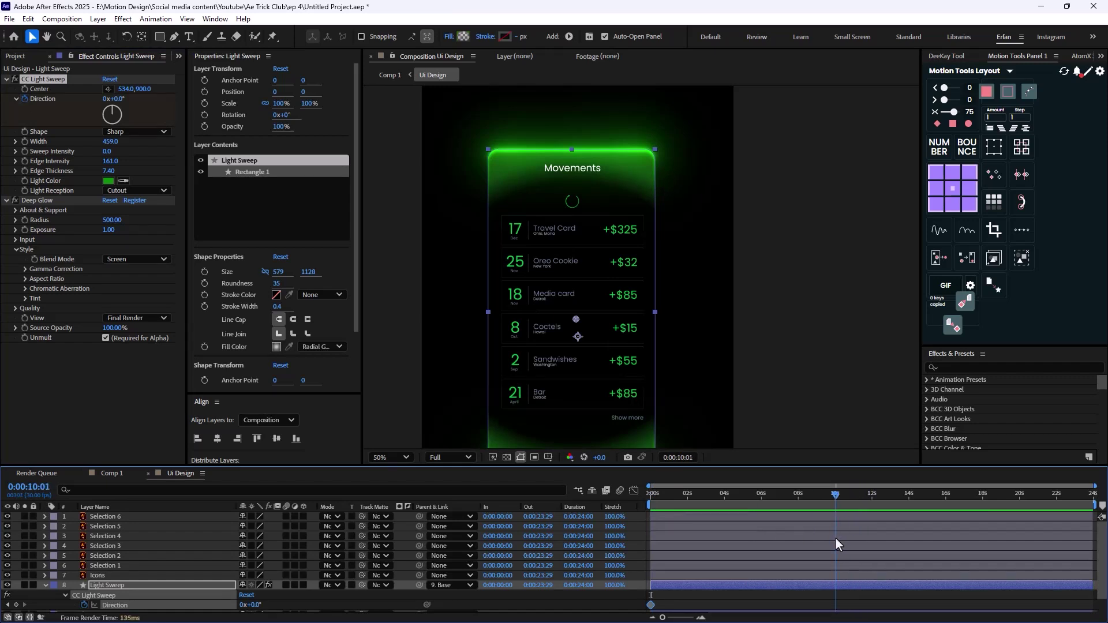
left_click(105, 100)
type("5")
key("Return")
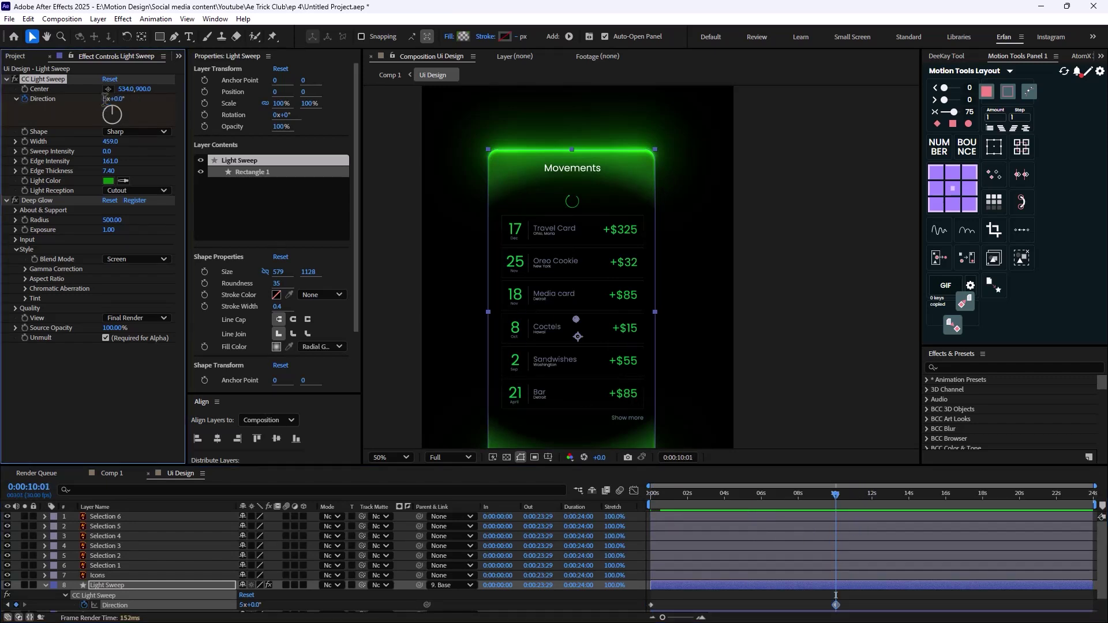
Step: Preview the rotating edge light from the first frame, and collapse the Light Sweep layer's properties
left_click_drag(829, 497, 523, 500)
key("space")
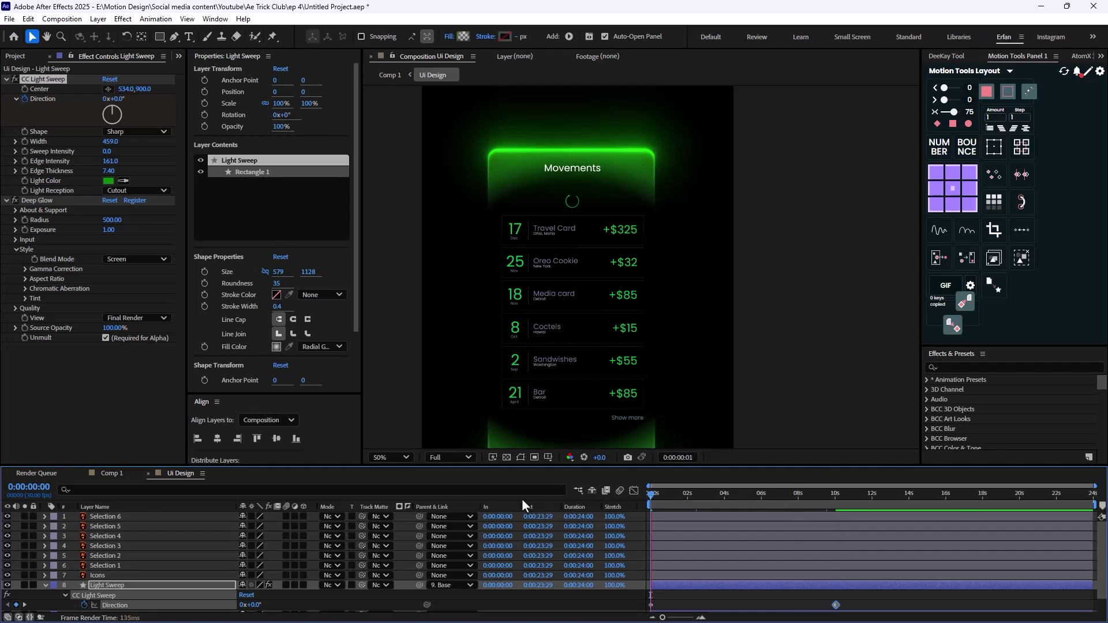
scroll(622, 345, "down", 2)
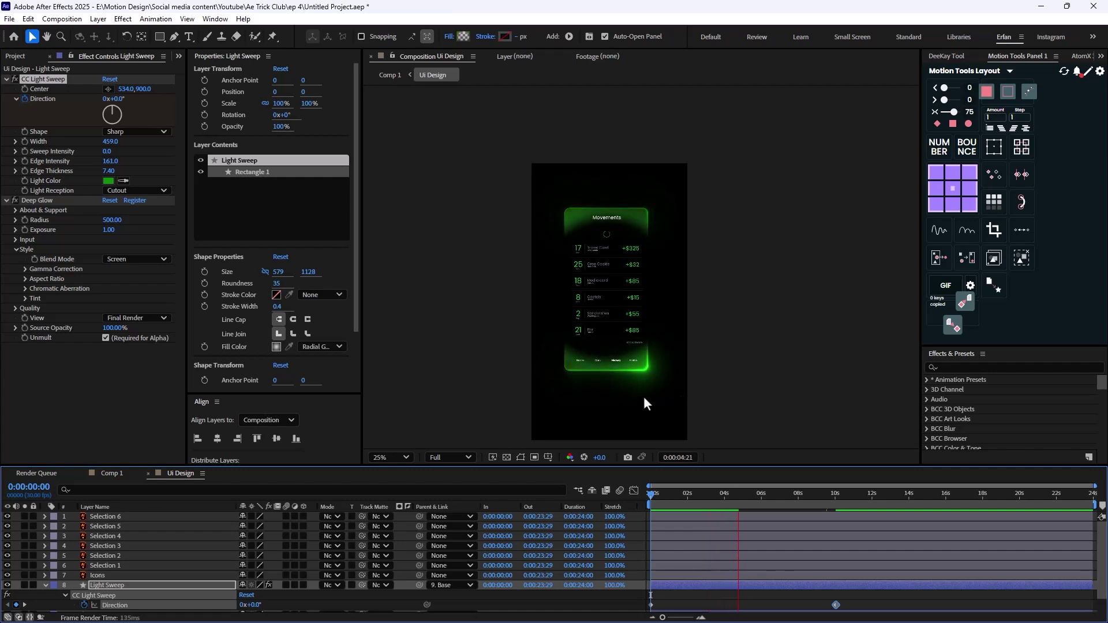
scroll(588, 401, "up", 2)
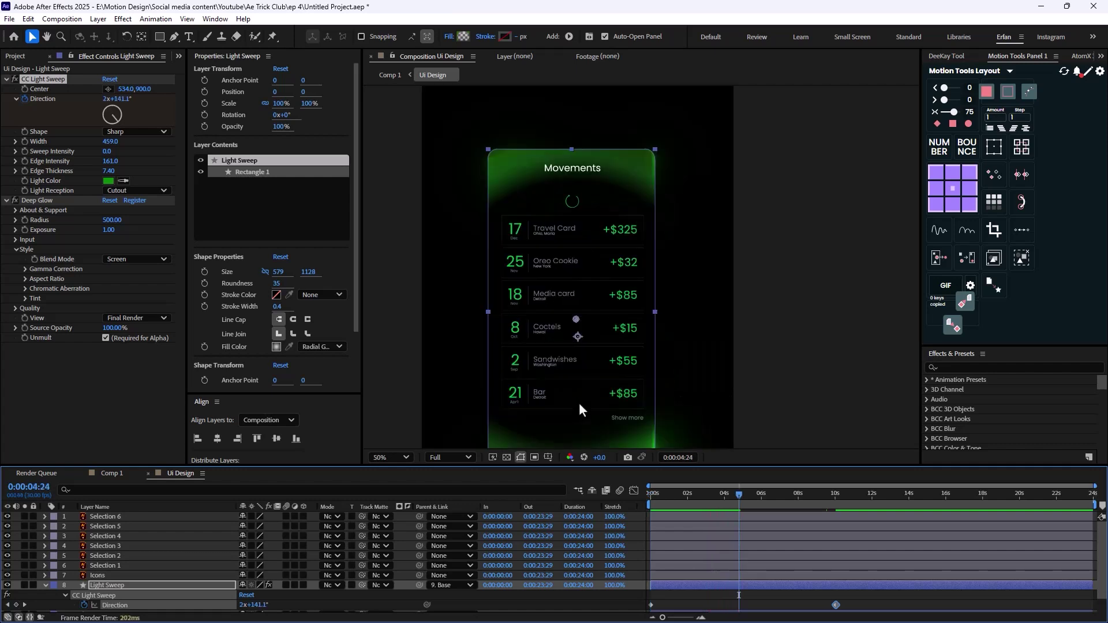
left_click(49, 586)
key("period")
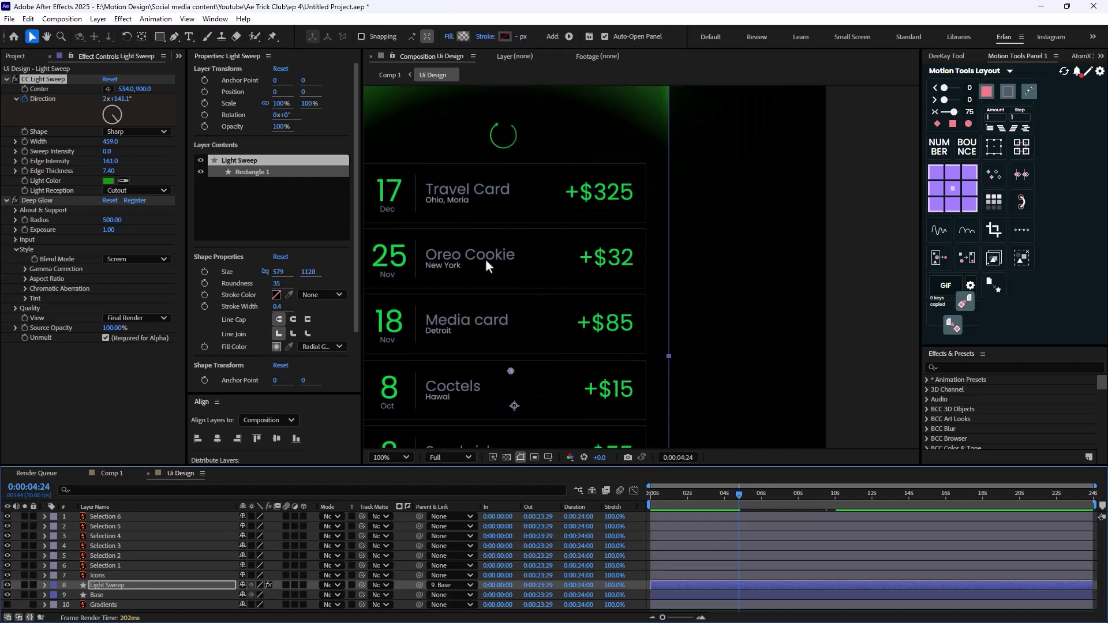
Step: Set up the Rectangle tool with no fill and a 0.6 px stroke, with no layer selected
left_click(110, 567)
left_click_drag(478, 256, 522, 284)
left_click(753, 310)
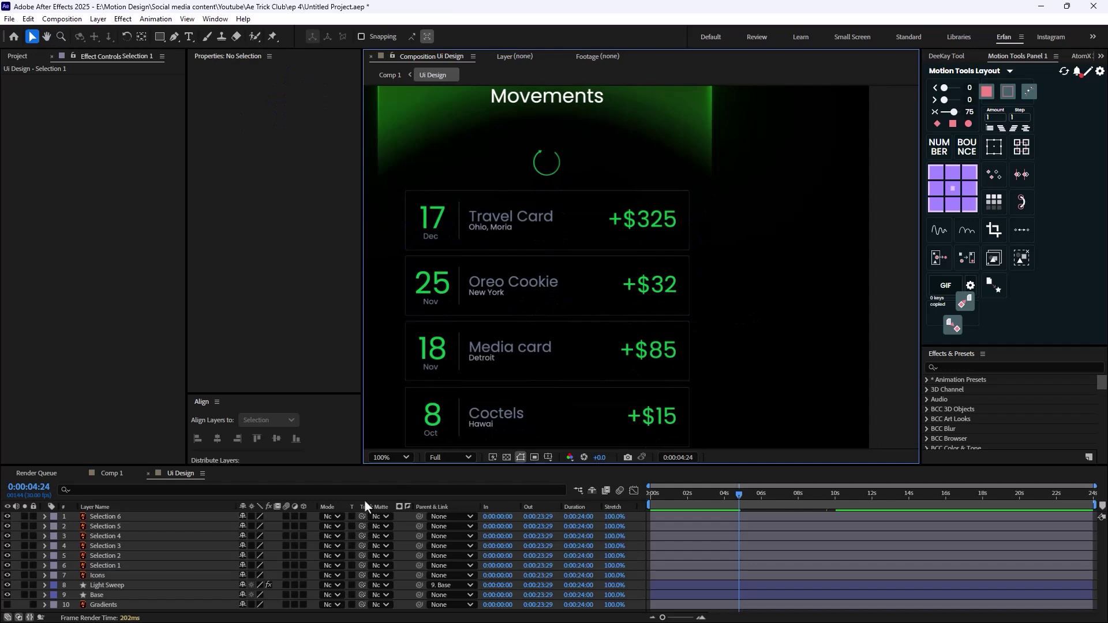
left_click(160, 36)
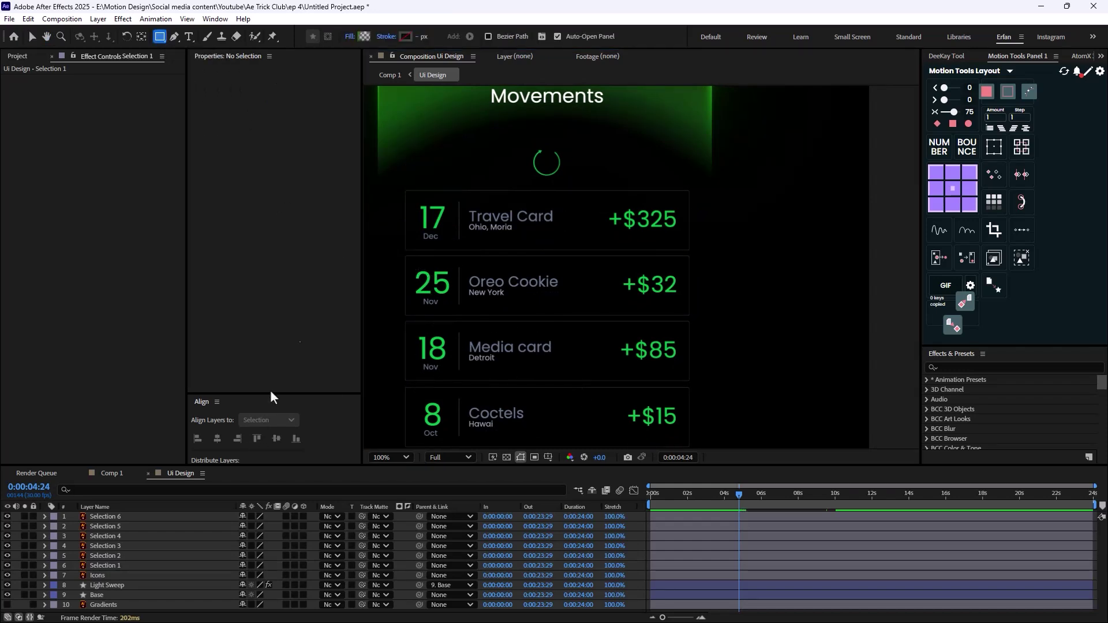
left_click(350, 37)
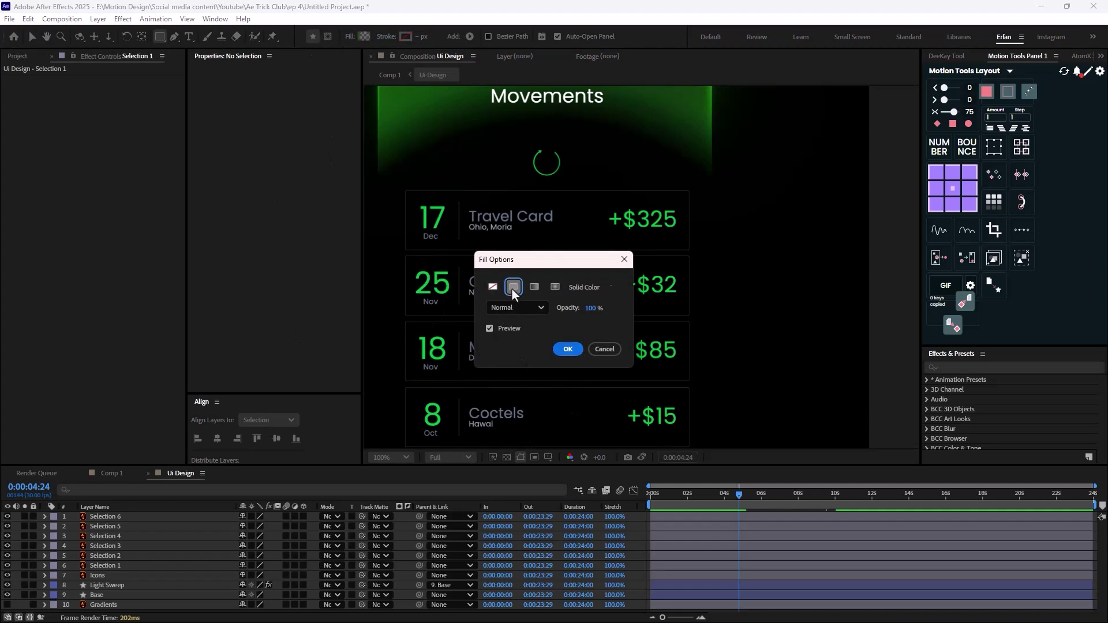
left_click(568, 350)
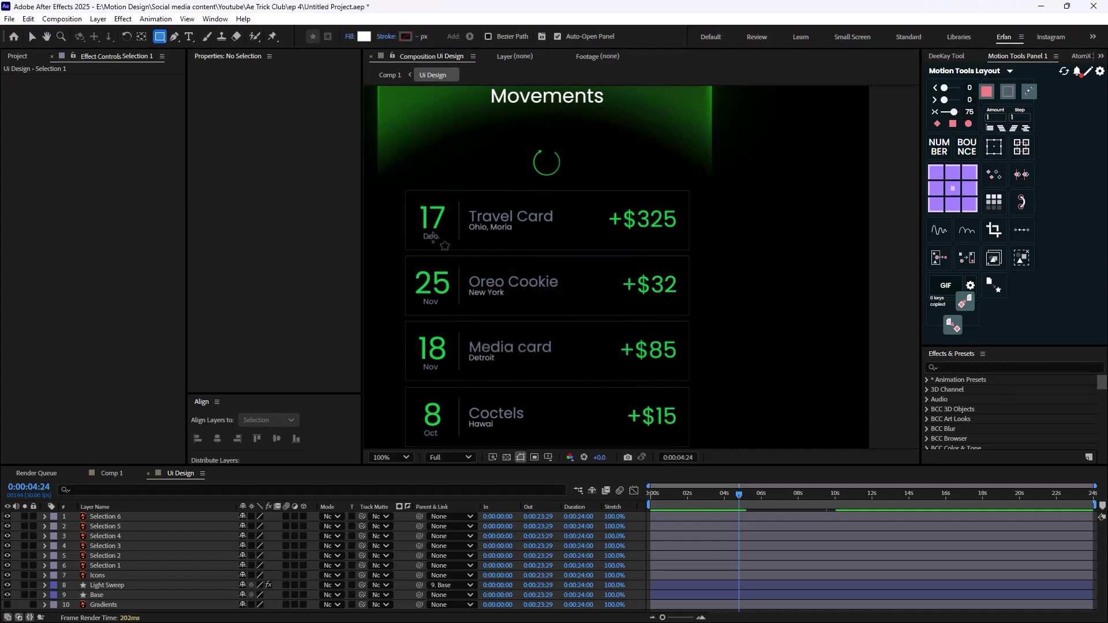
left_click(350, 37)
left_click(493, 288)
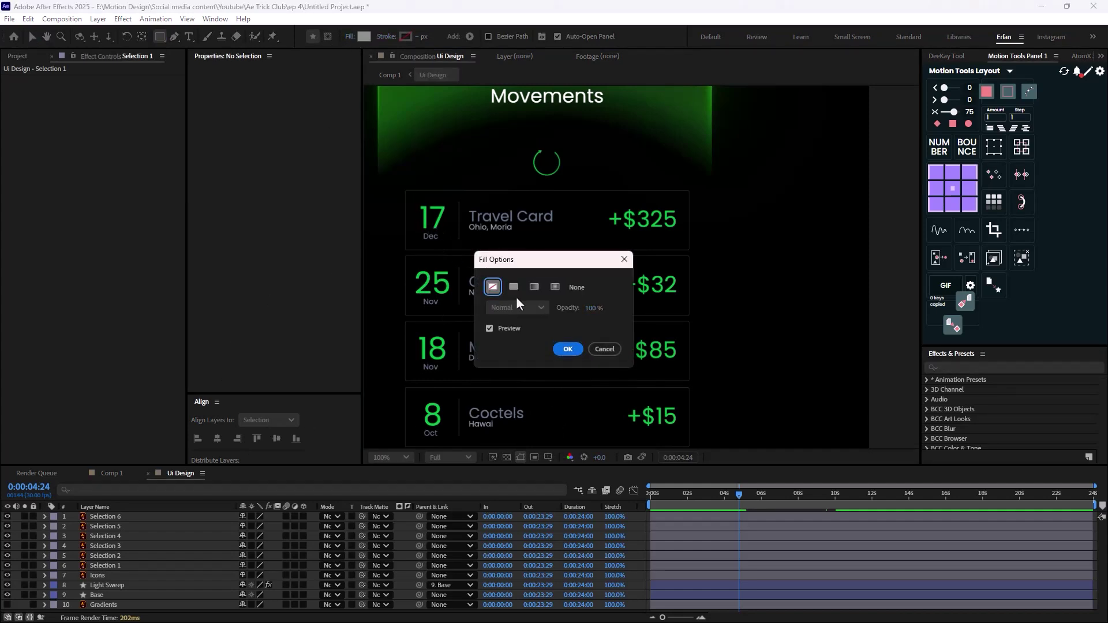
left_click(567, 349)
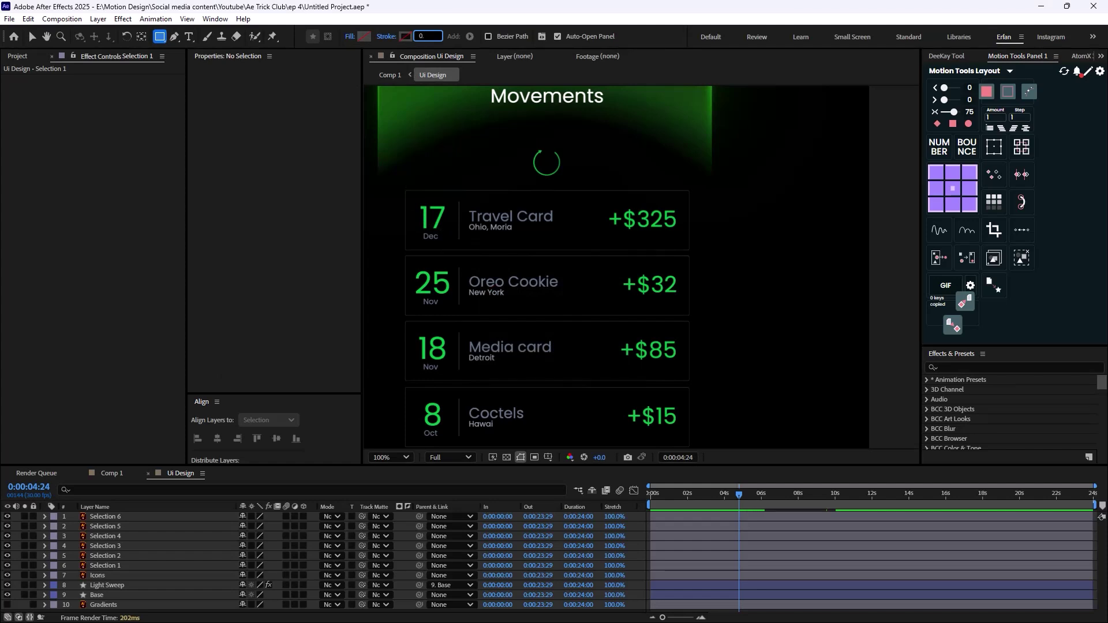
key("Return")
Step: Draw a rectangle about 492 × 104 px around the Travel Card row, with a centred anchor point and roundness 5
left_click_drag(406, 192, 690, 252)
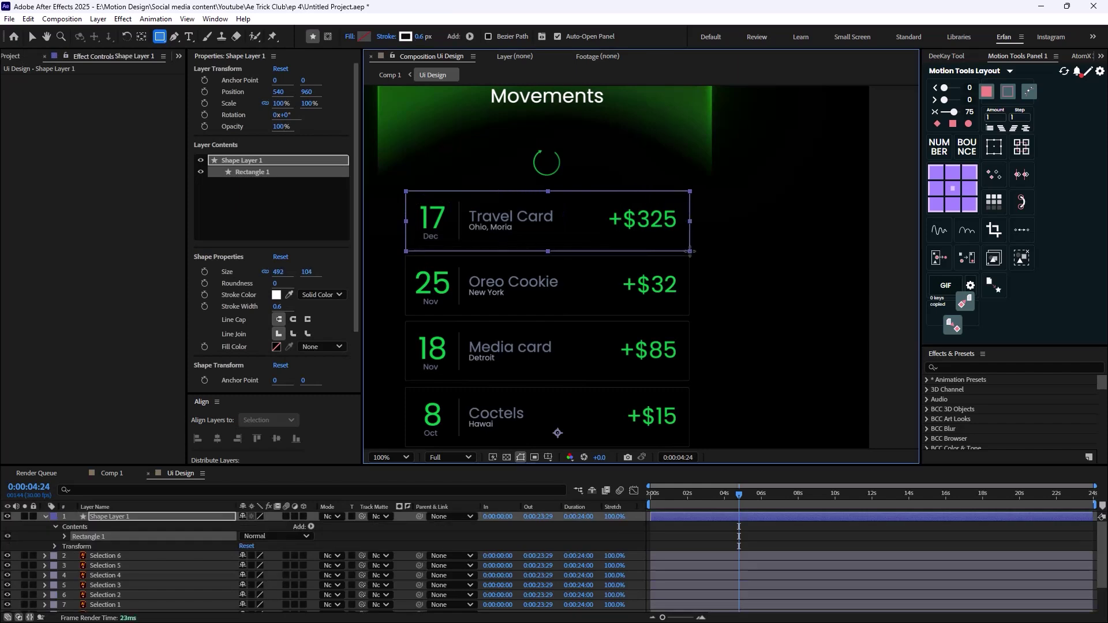
key("ctrl+alt+Home")
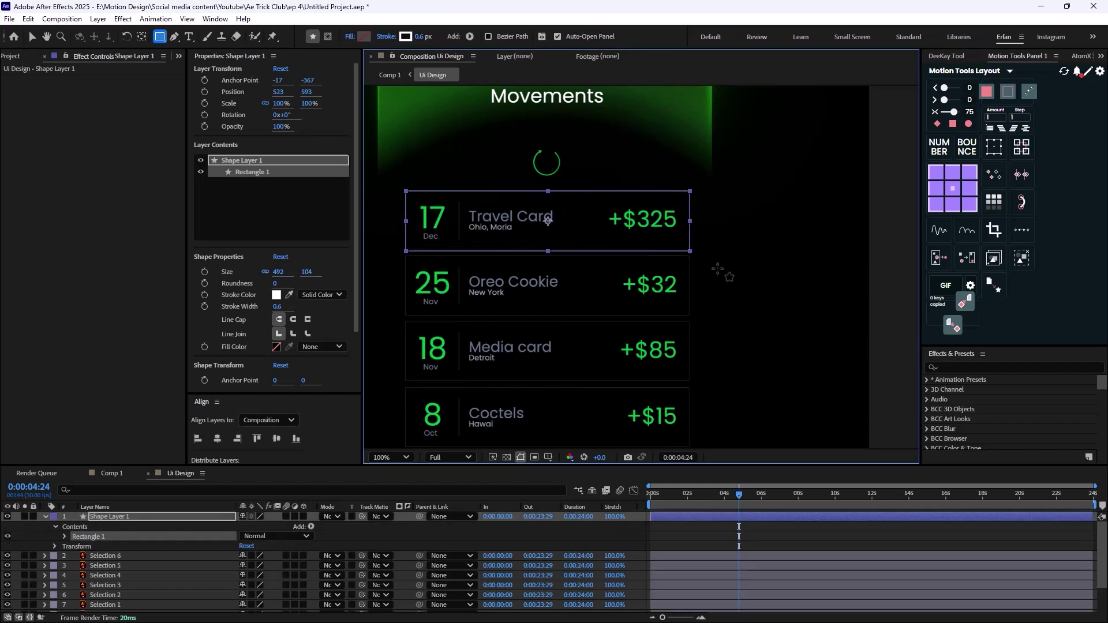
left_click(276, 284)
key("Return")
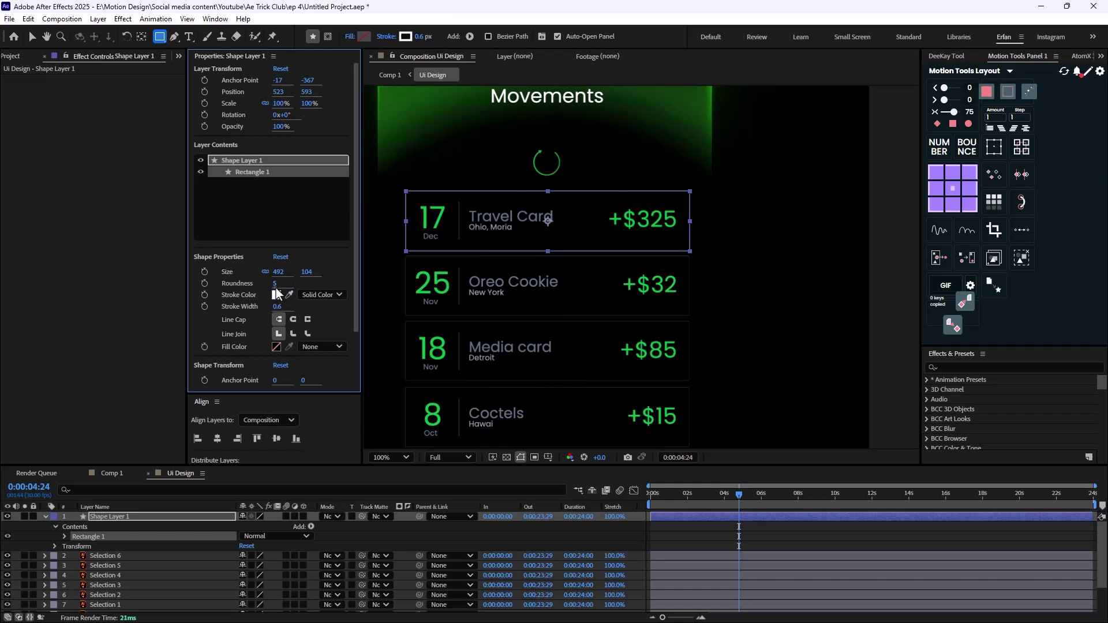
left_click(32, 36)
left_click(618, 144)
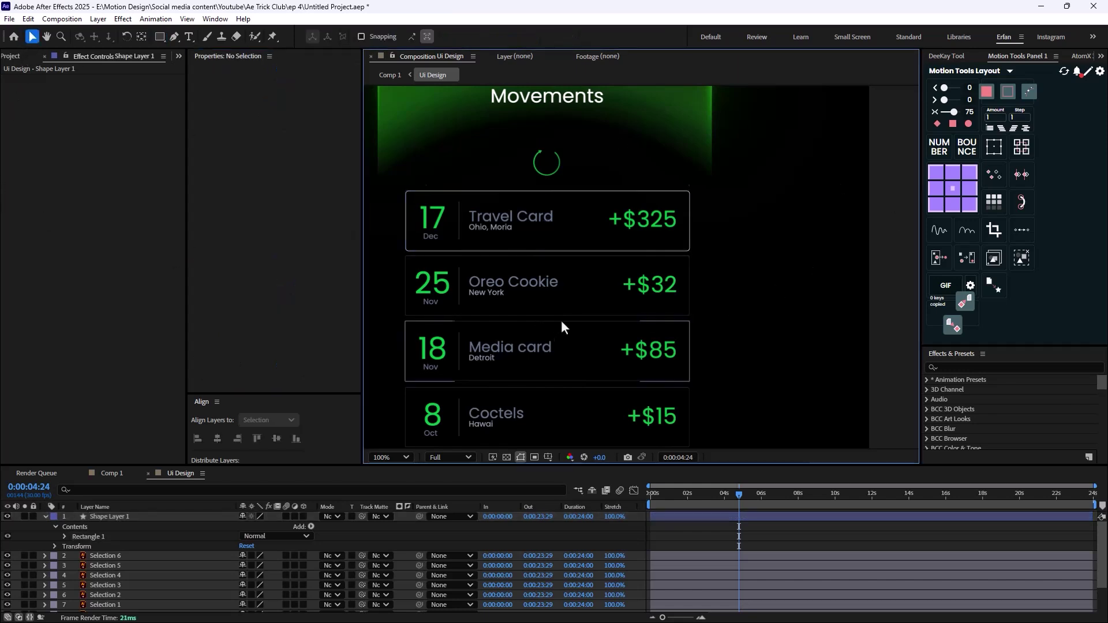
scroll(610, 304, "up", 2)
scroll(532, 241, "down", 2)
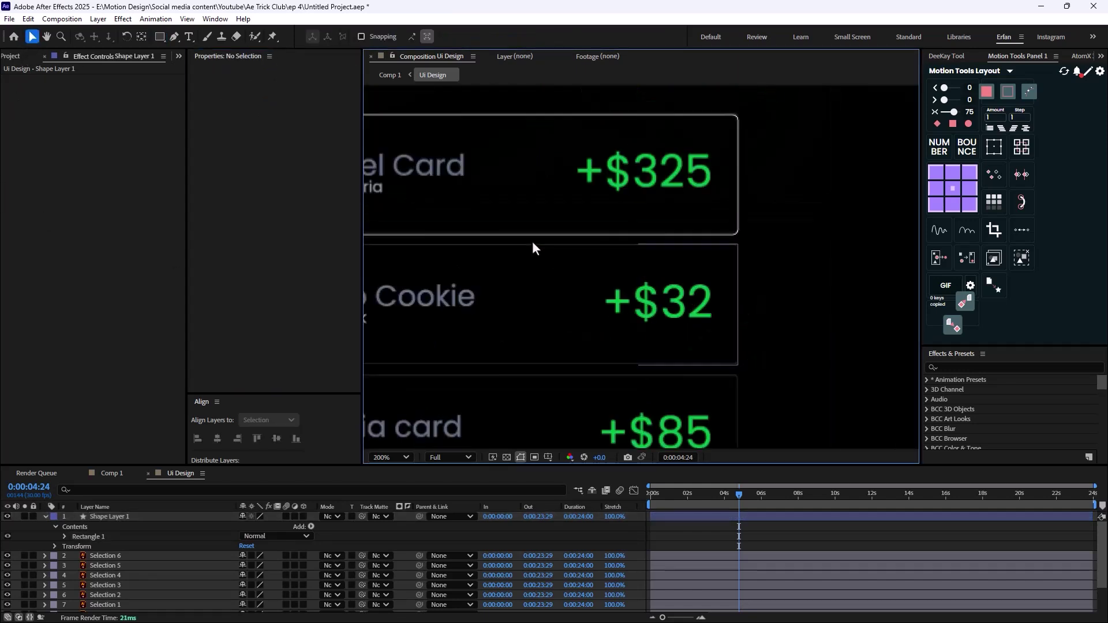
Step: Apply Deep Glow to the Travel Card outline layer and lower its exposure to 0.07
left_click(137, 516)
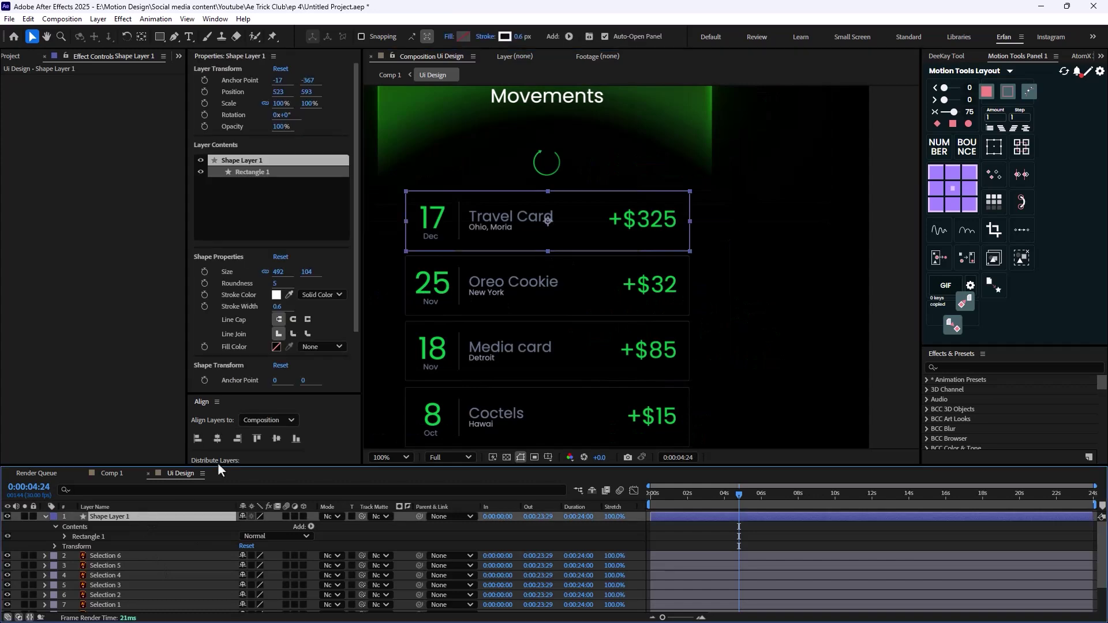
key("ctrl+space")
type("dee")
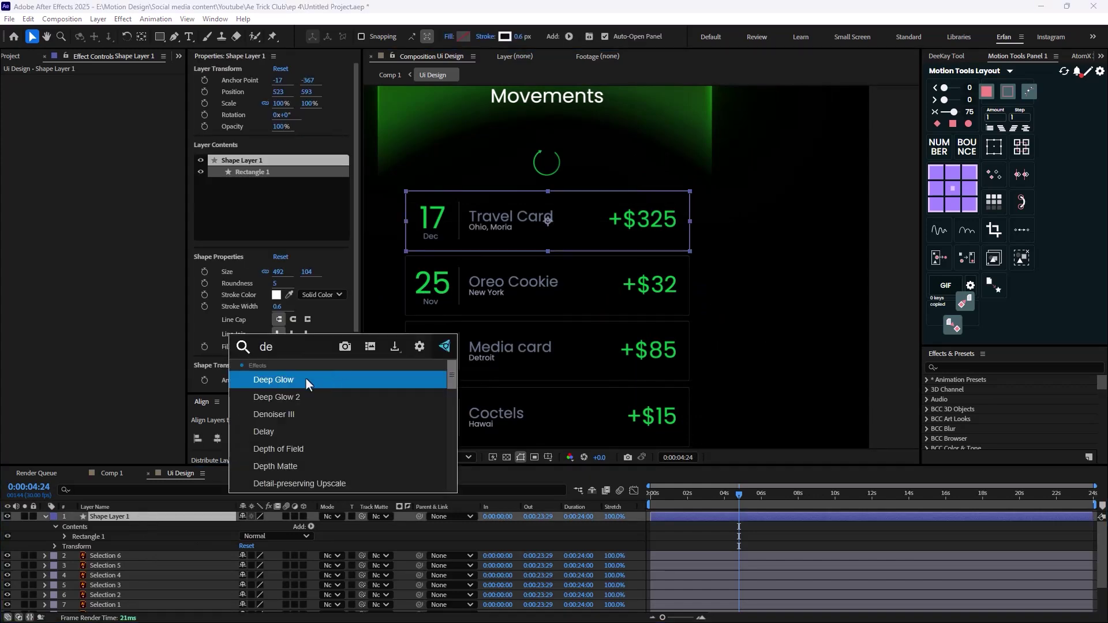
key("Return")
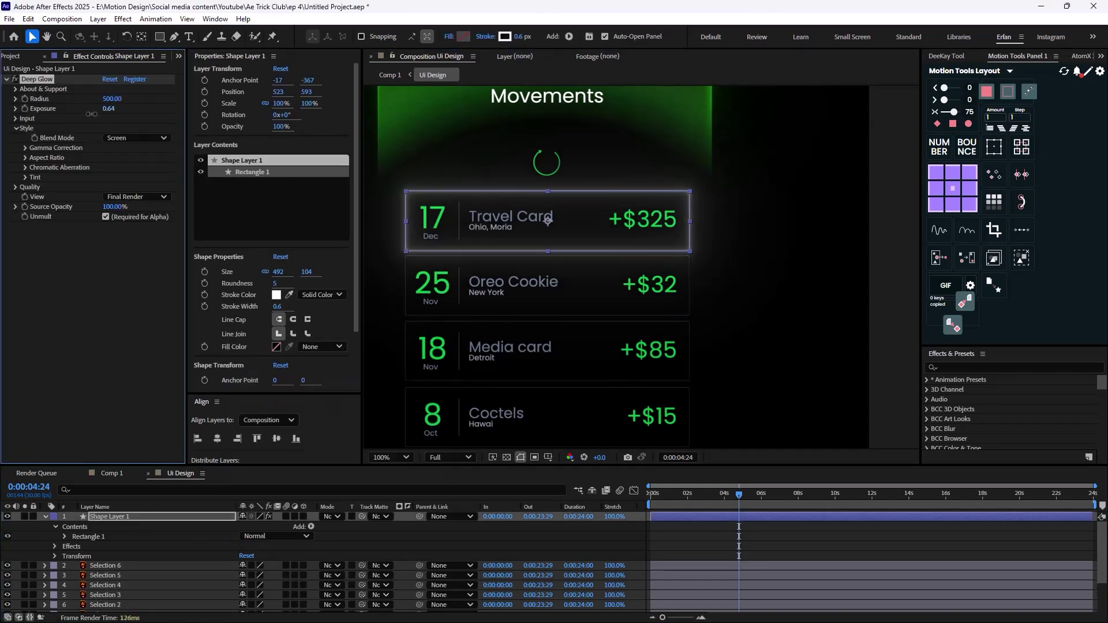
left_click_drag(108, 110, 62, 120)
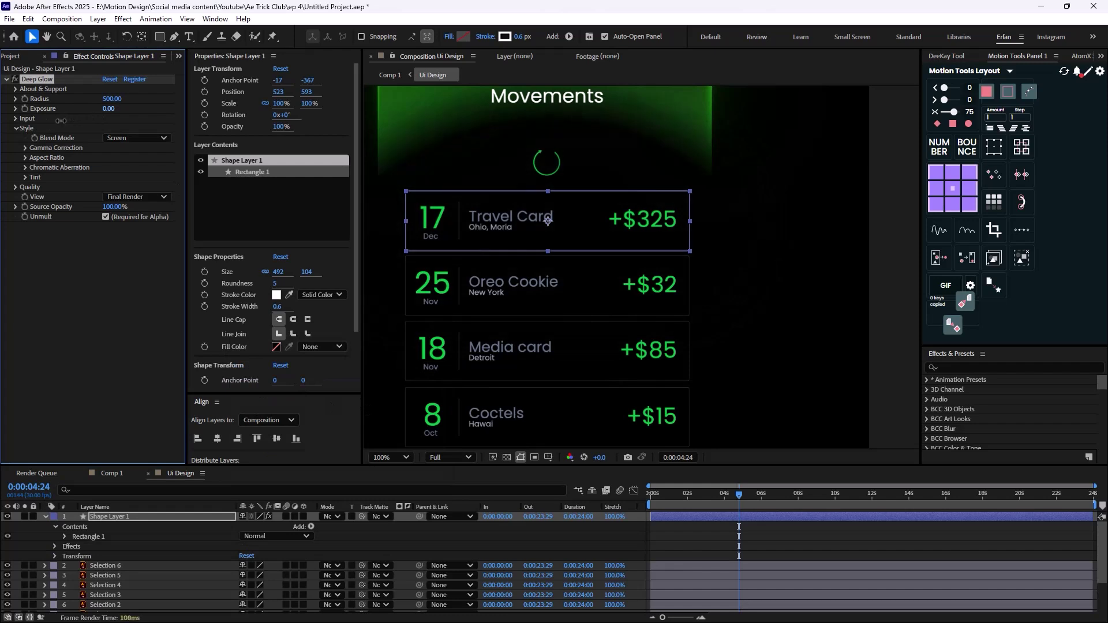
left_click(712, 526)
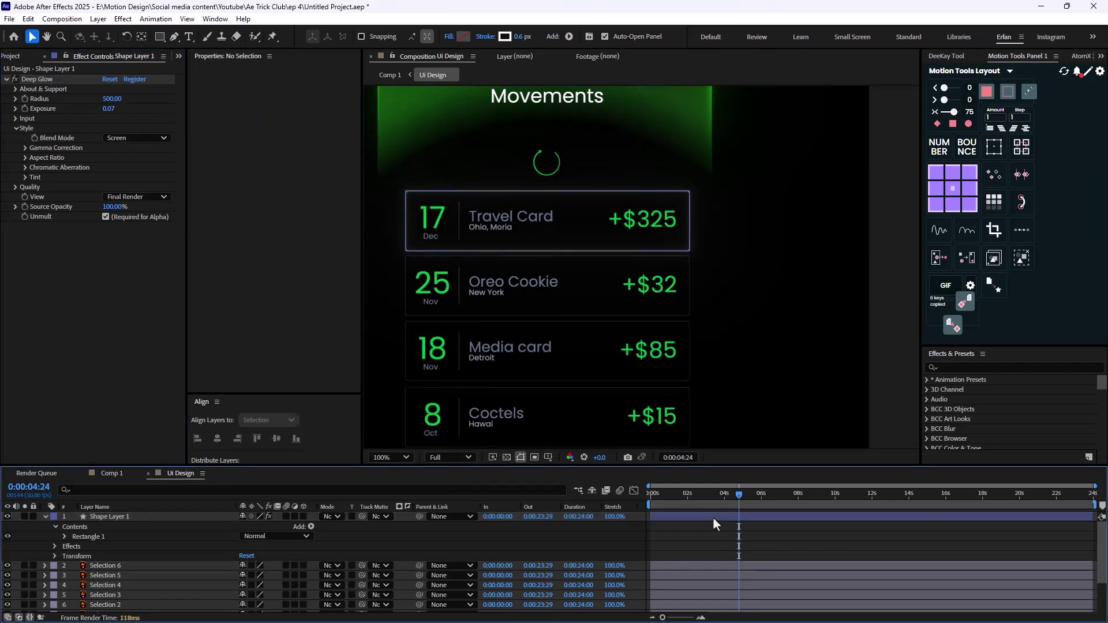
scroll(491, 298, "up", 1)
scroll(487, 295, "down", 1)
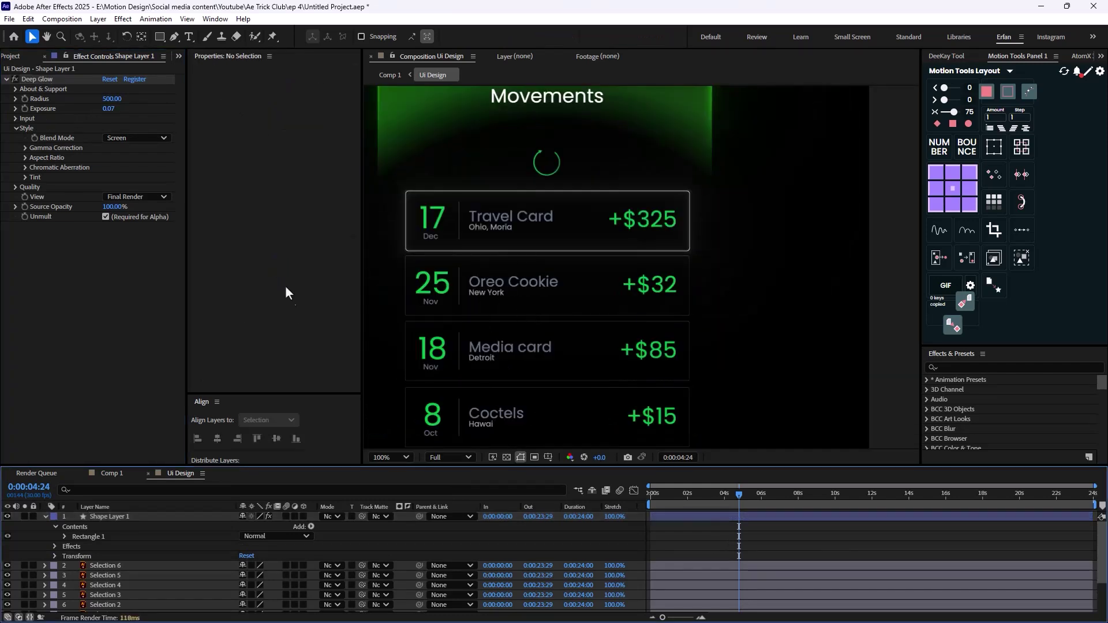
Step: Add the text "17" and match it to the Travel Card row's date number, with a font size of about 47 px
left_click(188, 37)
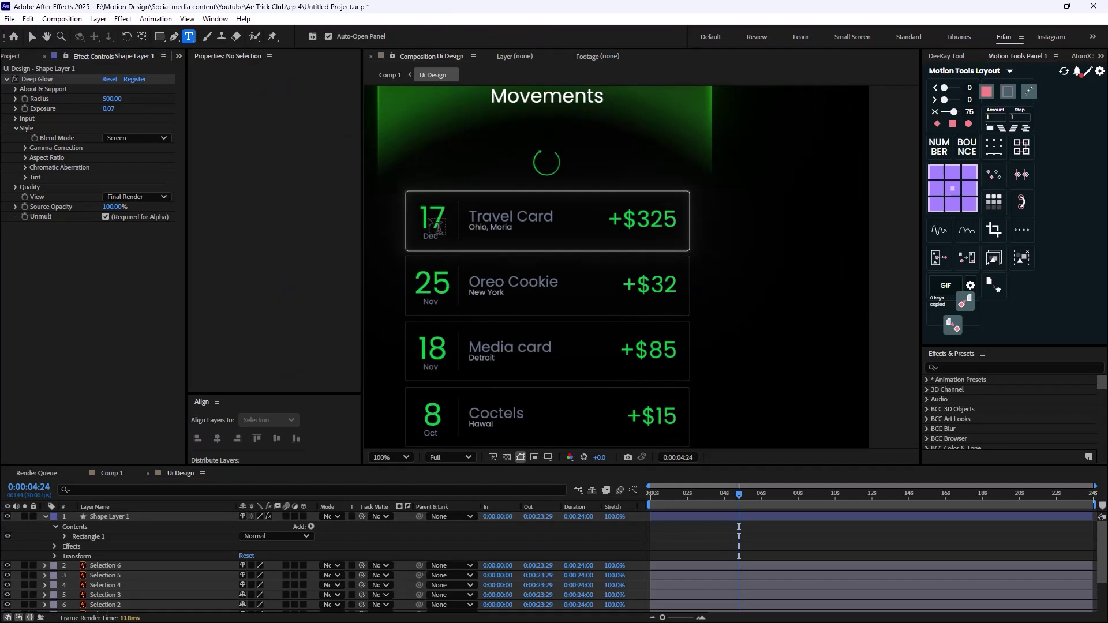
left_click(421, 220)
type("17")
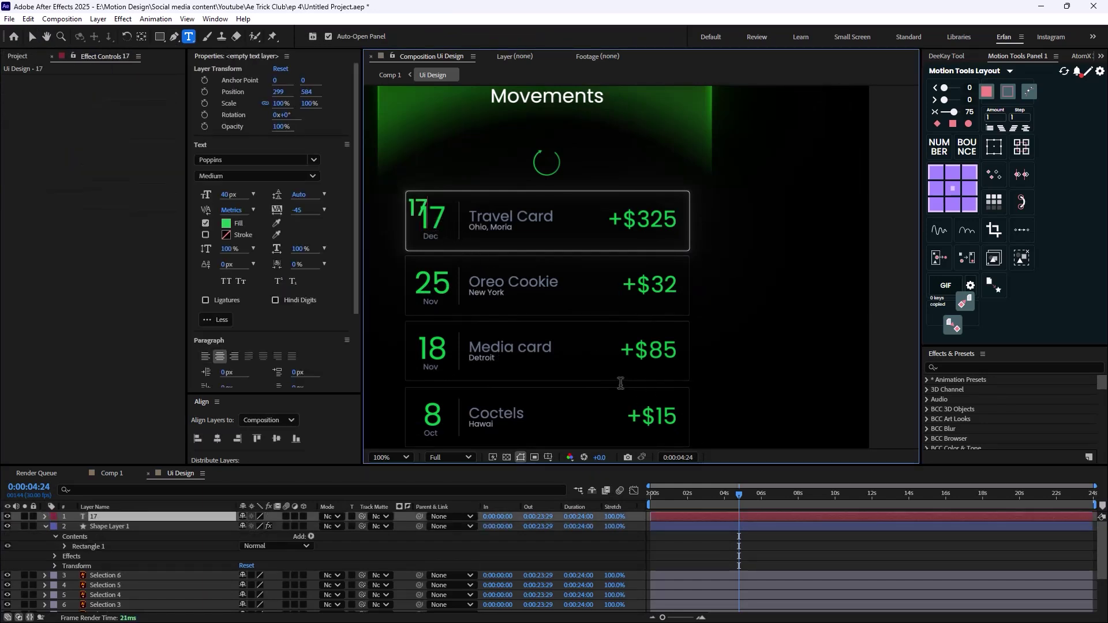
left_click(32, 36)
scroll(440, 240, "up", 1)
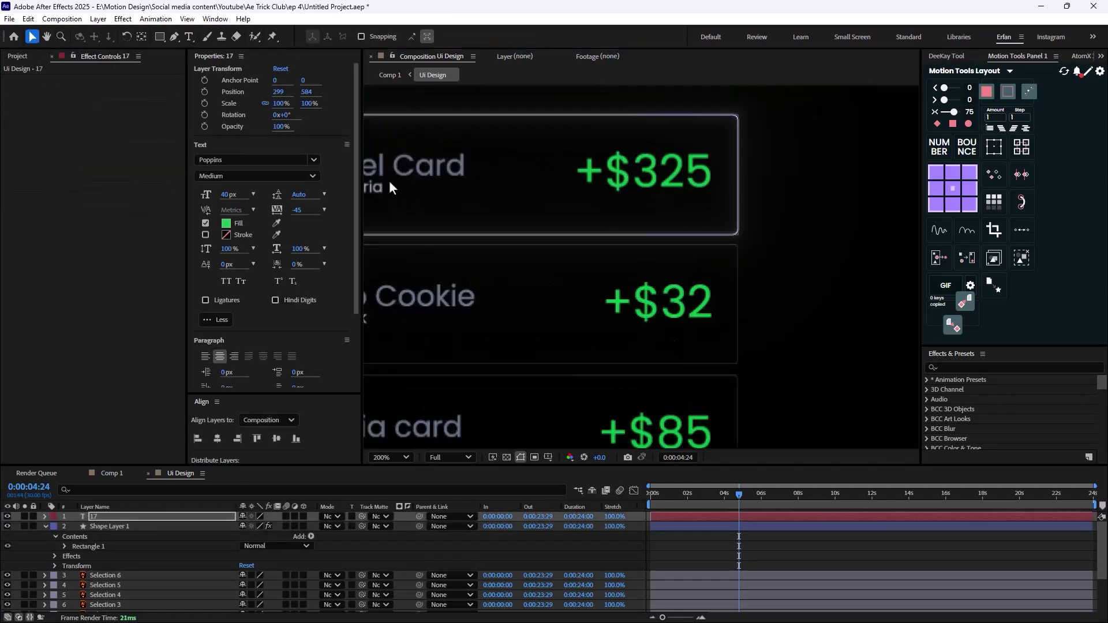
left_click_drag(420, 188, 695, 282)
left_click_drag(498, 269, 512, 274)
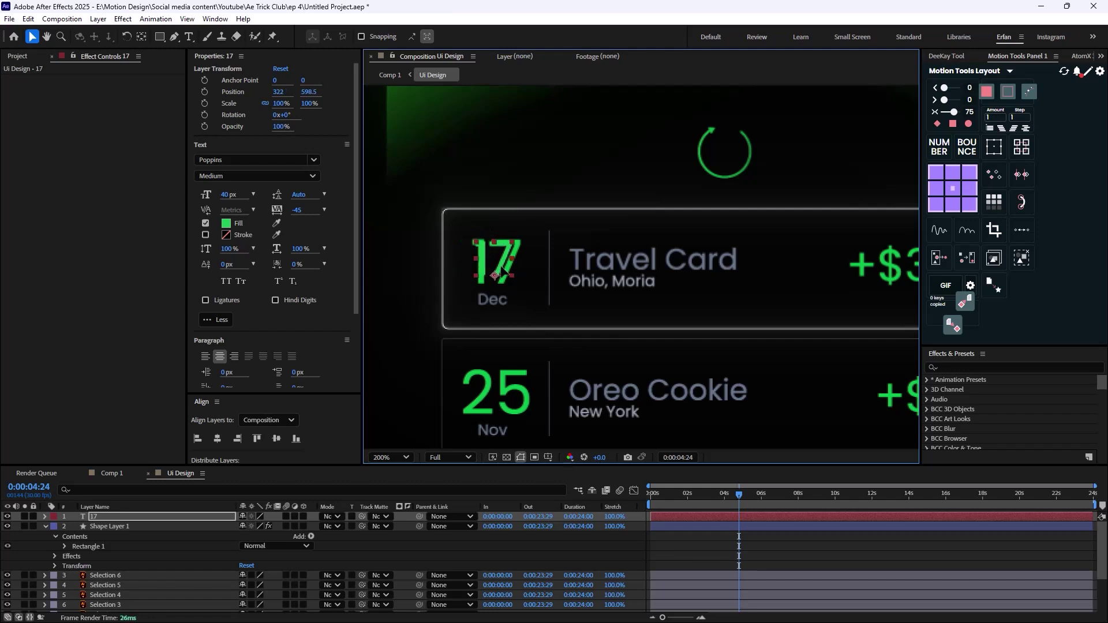
left_click_drag(234, 196, 237, 194)
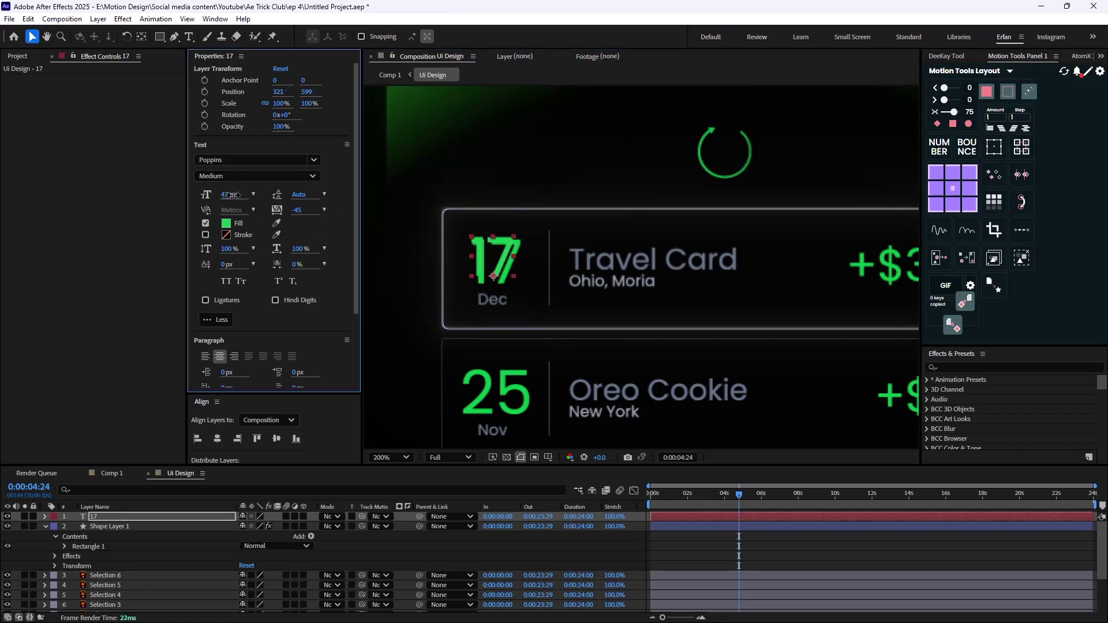
Step: Duplicate the 17 text as a "Dec" label below it, sized 16.1 px and filled with the grey sampled from the Nov label
left_click_drag(497, 273, 498, 303)
key("ctrl+d")
double_click(497, 302)
type("Dec")
key("ctrl+a")
left_click_drag(228, 195, 200, 204)
left_click(276, 223)
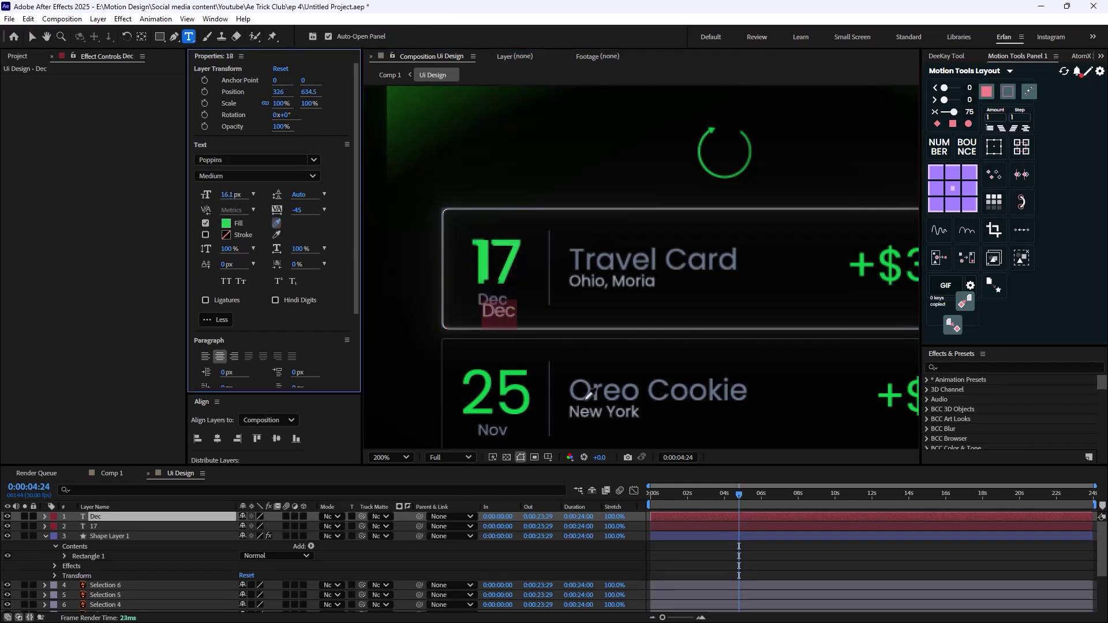
left_click(506, 433)
key("Escape")
Step: Duplicate the Dec text as a "Travel" label, size it to 26.1 px and align it over the Travel Card row's title
scroll(415, 297, "up", 1)
left_click_drag(580, 327, 778, 220)
key("ctrl+d")
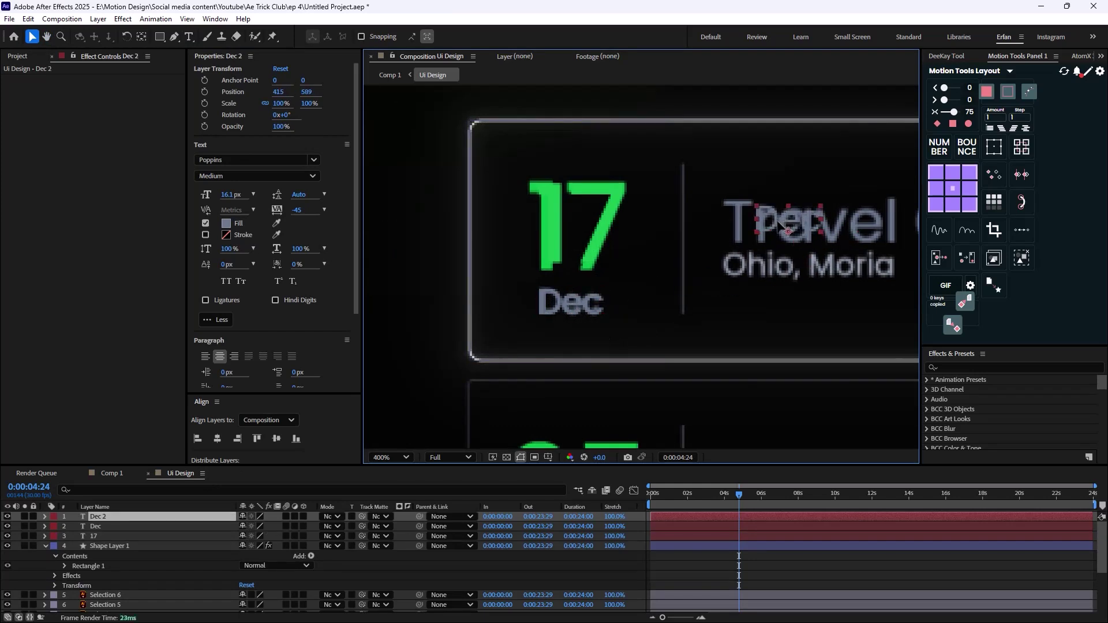
double_click(778, 220)
type("Travel")
key("ctrl+a")
left_click_drag(228, 194, 234, 195)
key("Escape")
left_click_drag(778, 225, 800, 235)
Step: Duplicate the Travel text as "Ohio,Maria", size it to 14.1 px with a lighter grey fill, and align it over the location line
left_click_drag(771, 273, 599, 255)
key("v")
key("ctrl+d")
double_click(600, 254)
type("Ohio,Ma")
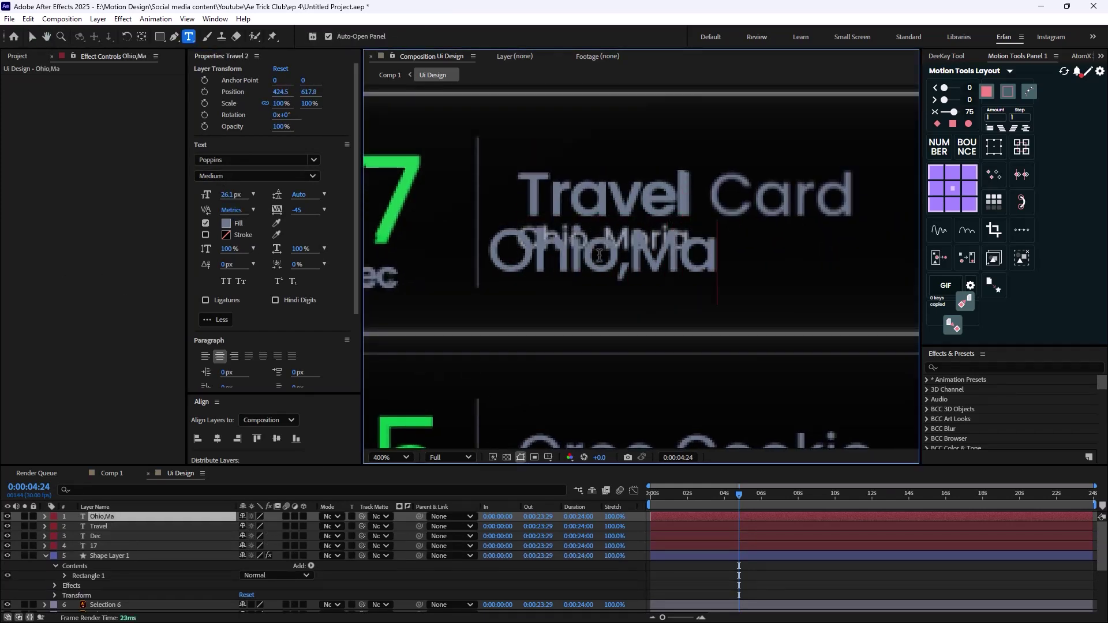
type("ria")
key("ctrl+a")
key("ctrl+alt+shift+comma")
key("ctrl+shift+comma")
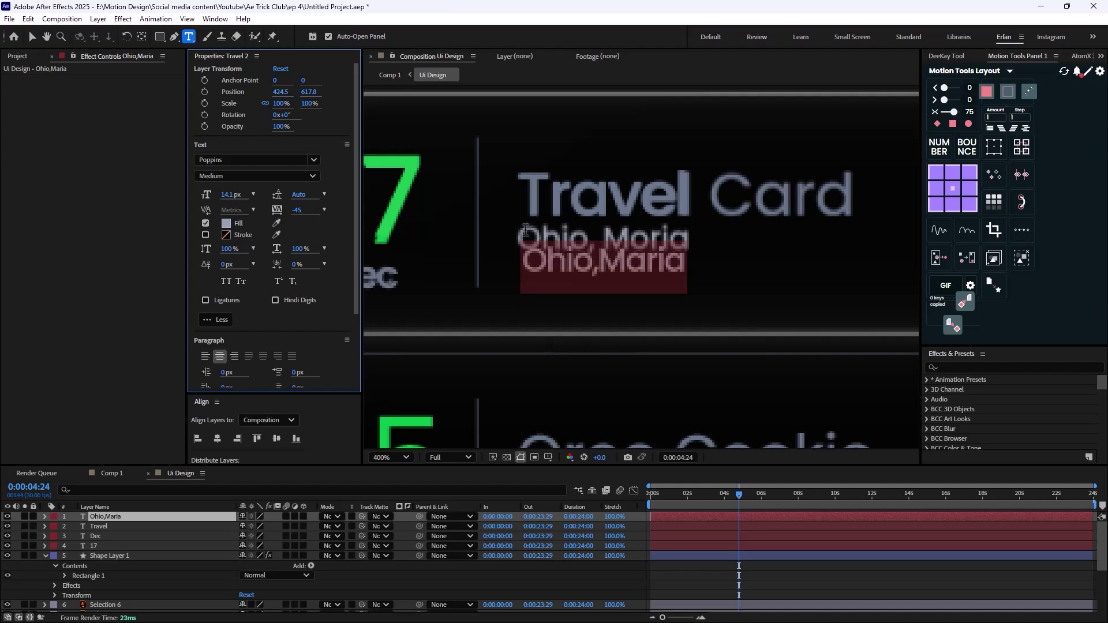
key("v")
left_click_drag(563, 266, 564, 248)
Step: Extend the Travel text to "Travel Card" and align it over the original row title
left_click_drag(668, 237, 558, 261)
scroll(592, 282, "down", 2)
double_click(621, 257)
left_click(630, 256)
type("C")
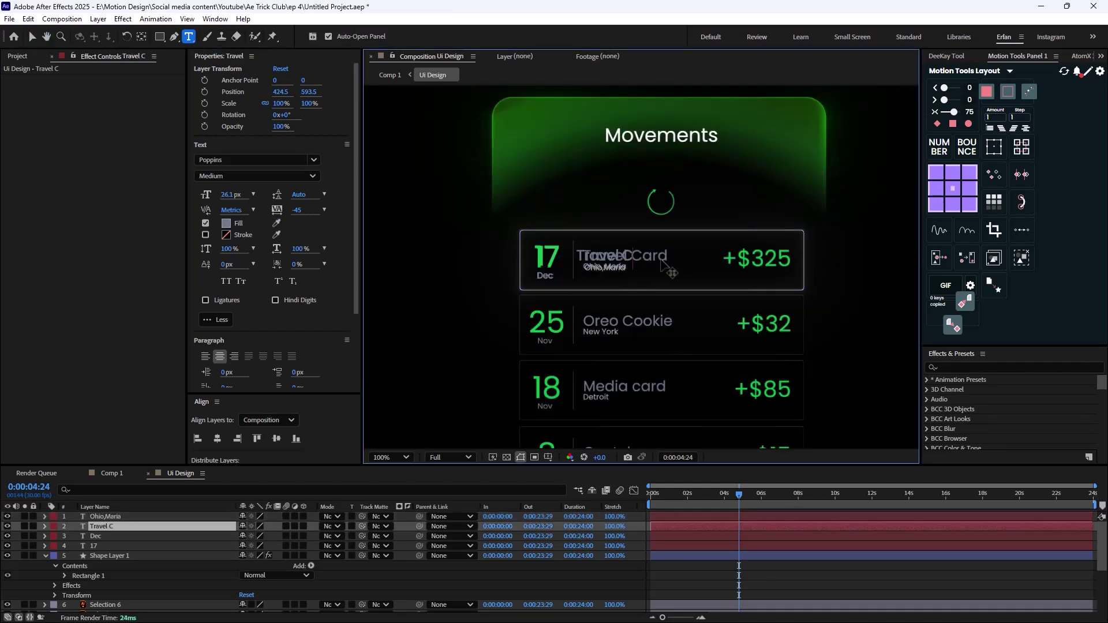
type("ard")
key("Escape")
scroll(641, 260, "up", 1)
left_click_drag(618, 244, 656, 245)
Step: Add the text "+$325" near the Travel Card row's amount and set its font style to SemiBold
scroll(667, 272, "down", 1)
key("ctrl+t")
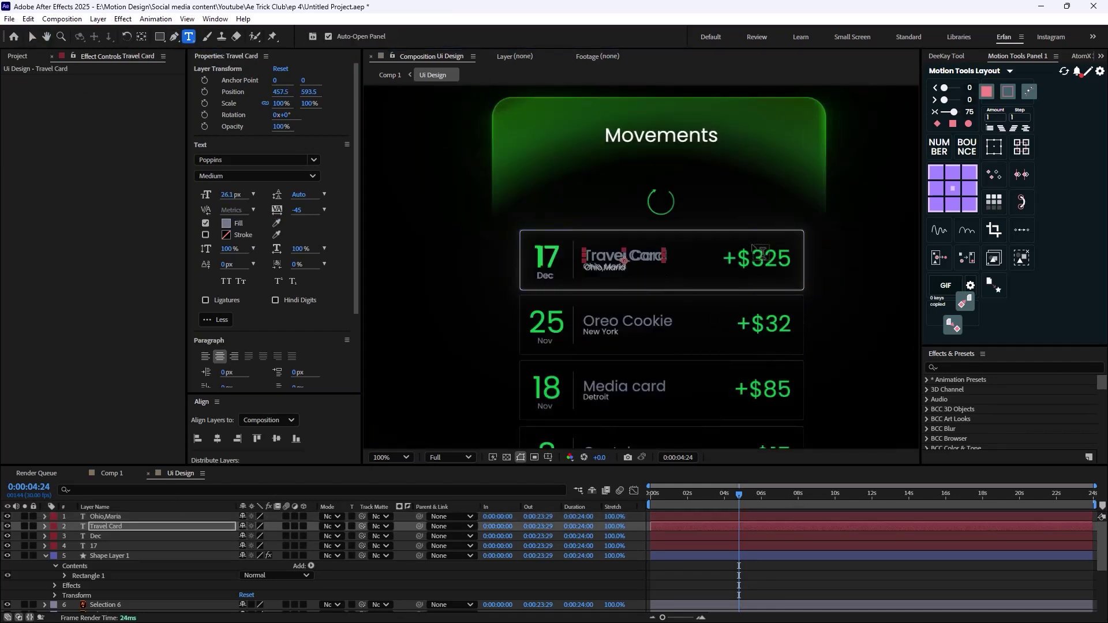
left_click(730, 258)
type("+$325")
key("ctrl+a")
left_click(254, 176)
key("Down")
key("Down")
key("Escape")
Step: Size the +$325 text to 38.1 px, fill it with green and align it over the row's original amount
scroll(634, 247, "up", 1)
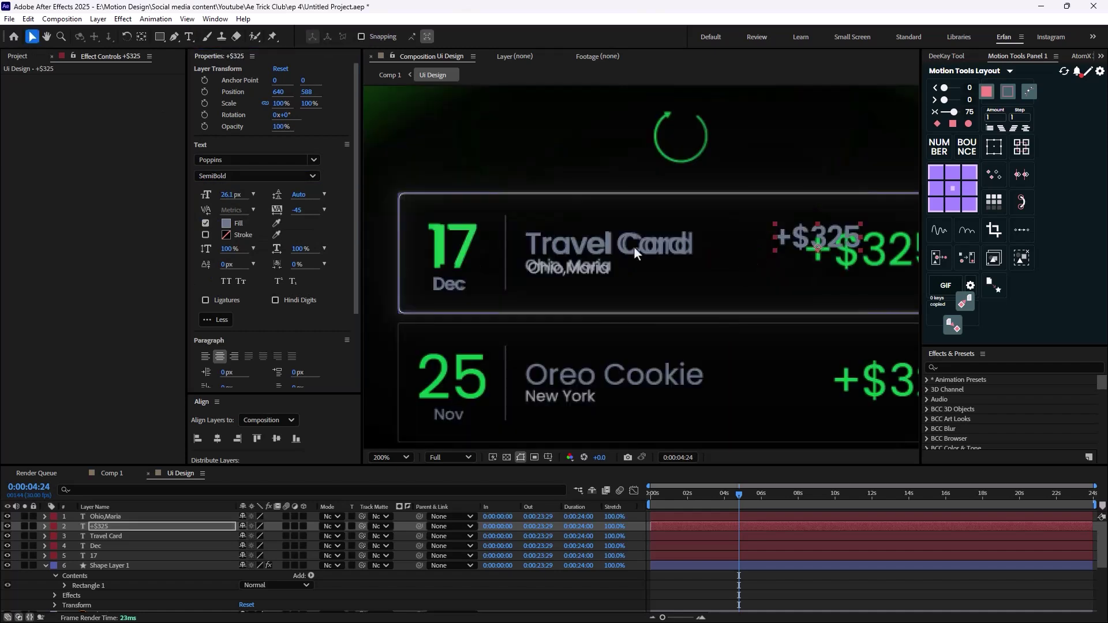
left_click_drag(634, 247, 359, 253)
left_click_drag(543, 246, 579, 258)
left_click_drag(231, 195, 244, 195)
left_click_drag(640, 251, 643, 254)
left_click_drag(231, 195, 226, 195)
left_click_drag(607, 260, 617, 263)
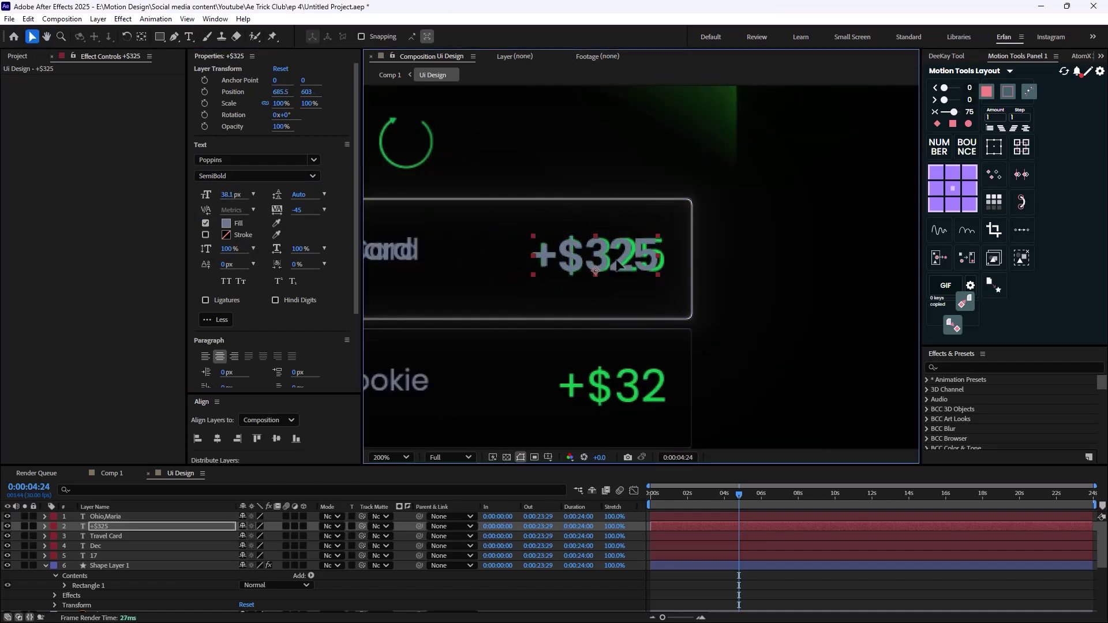
scroll(616, 263, "down", 3)
left_click(738, 420)
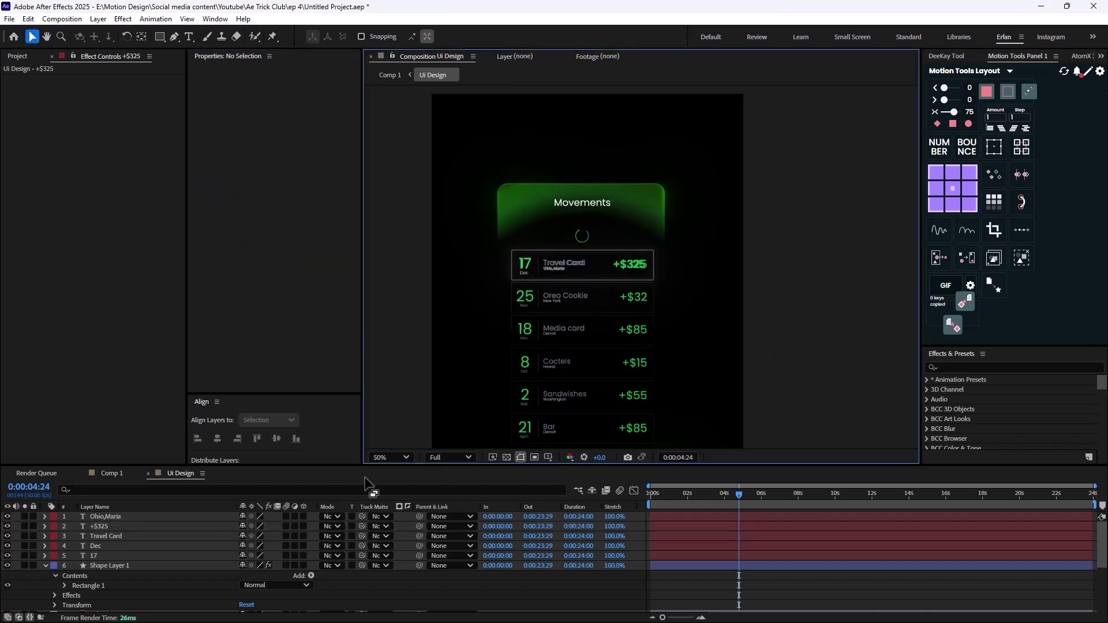
Step: Collapse Shape Layer 1's properties and delete the original Travel Card row layer, Selection 1
left_click(45, 565)
scroll(108, 583, "down", 3)
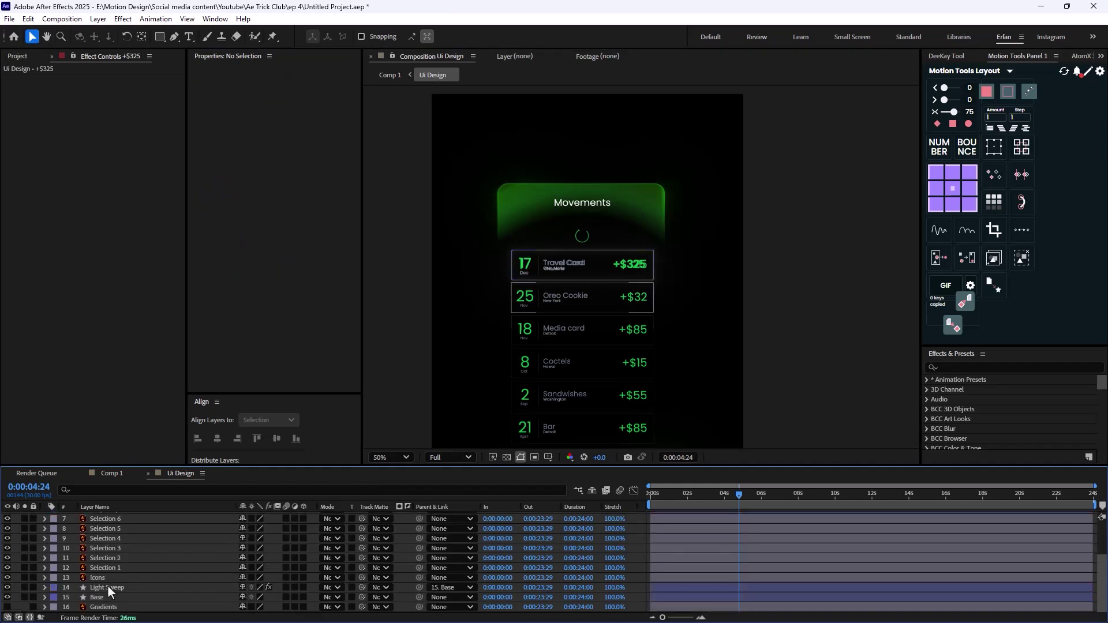
left_click(115, 569)
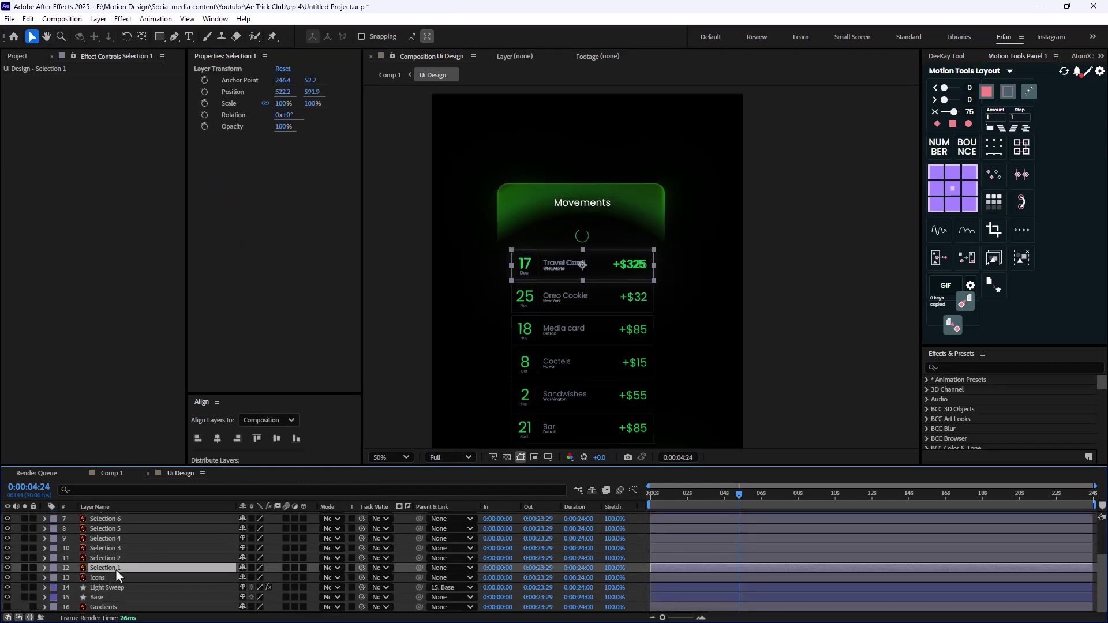
key("Delete")
scroll(635, 353, "up", 4)
scroll(601, 324, "down", 2)
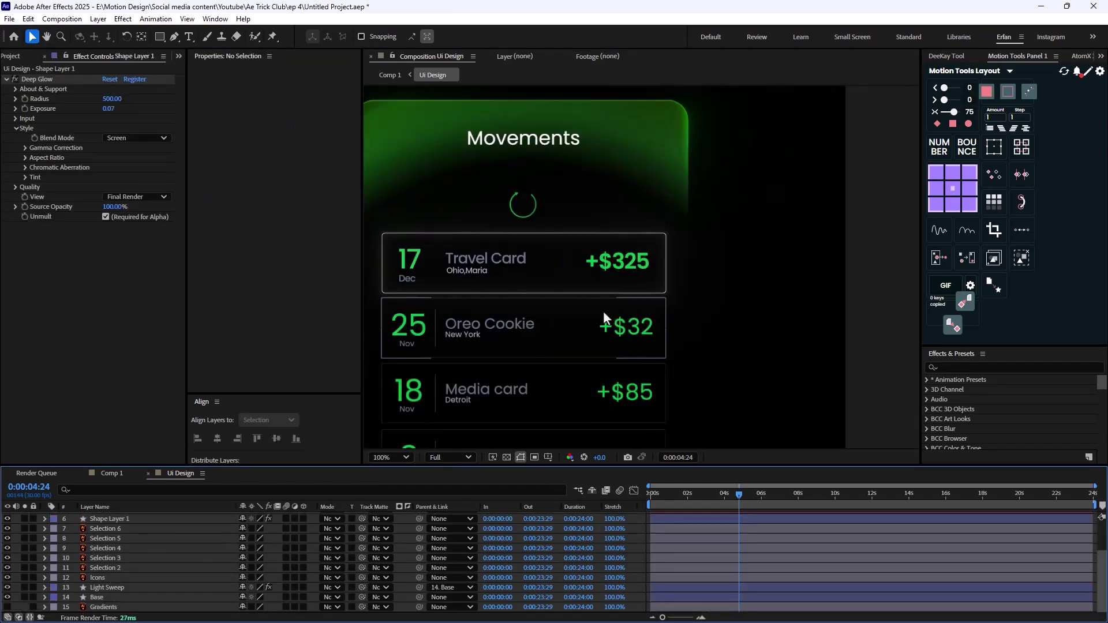
scroll(133, 556, "up", 3)
Step: Copy the Deep Glow effect from Shape Layer 1 onto the +$325 text and set its radius to 250
left_click(113, 526)
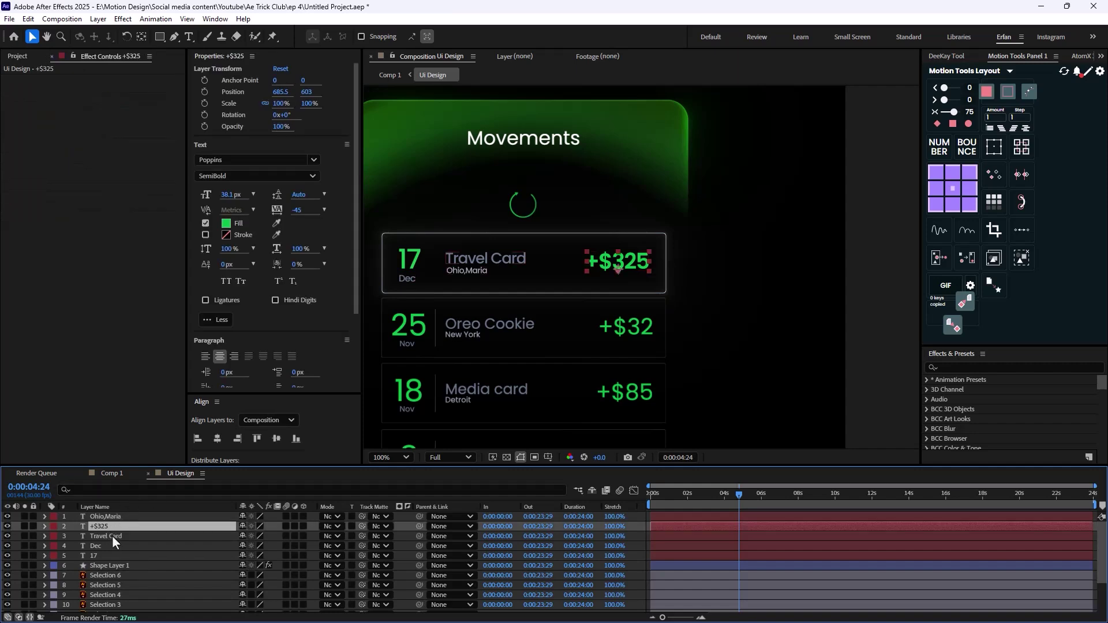
left_click(108, 566)
key("F3")
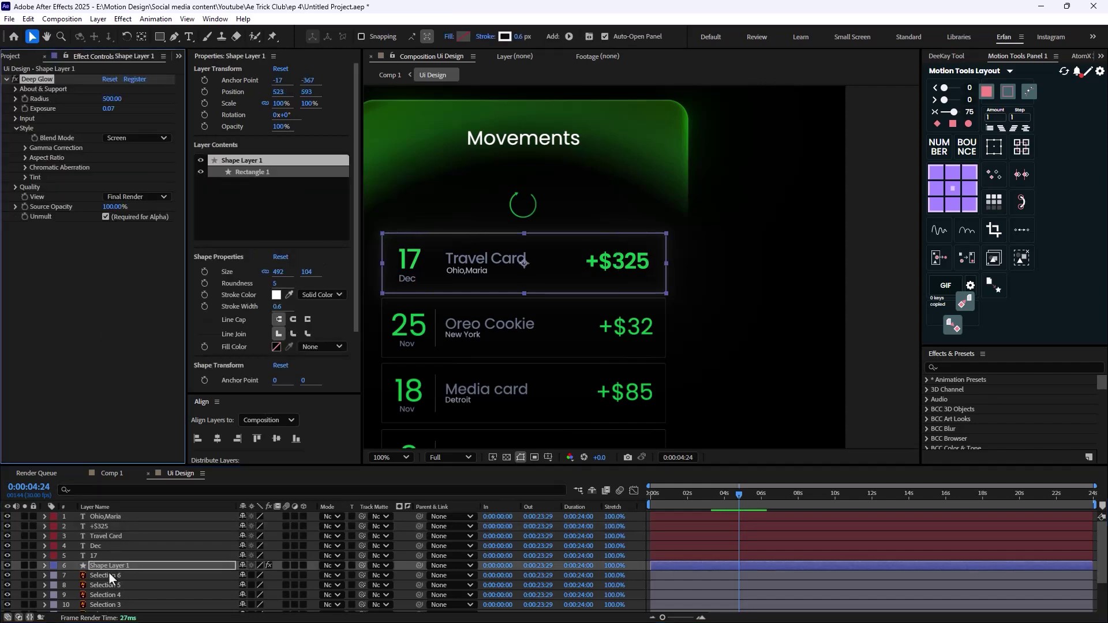
left_click(109, 526)
key("ctrl+v")
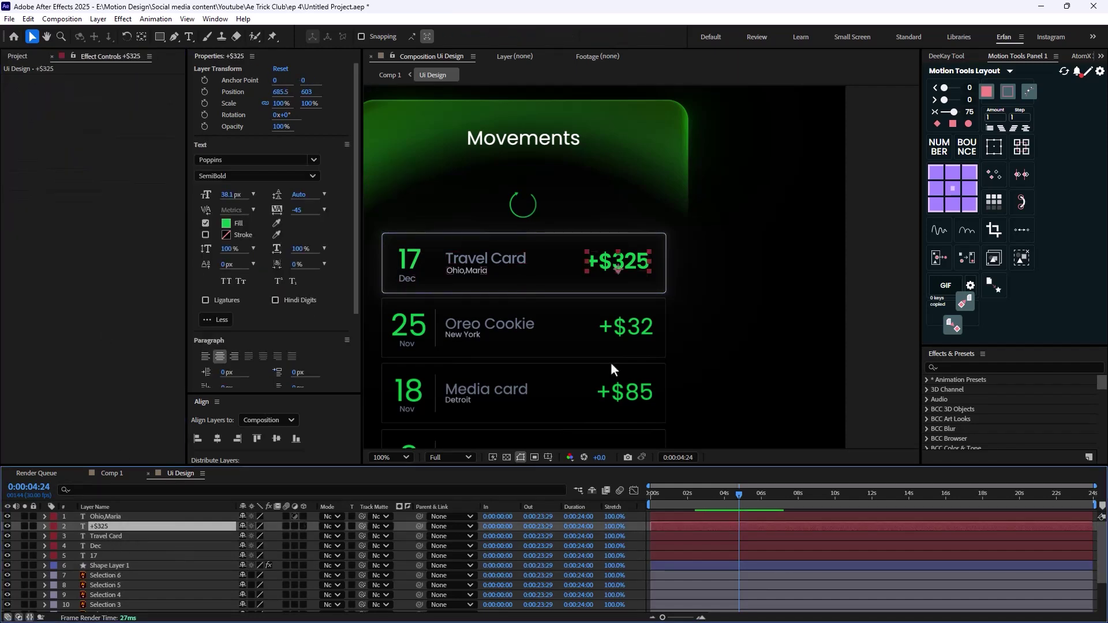
scroll(641, 312, "up", 1)
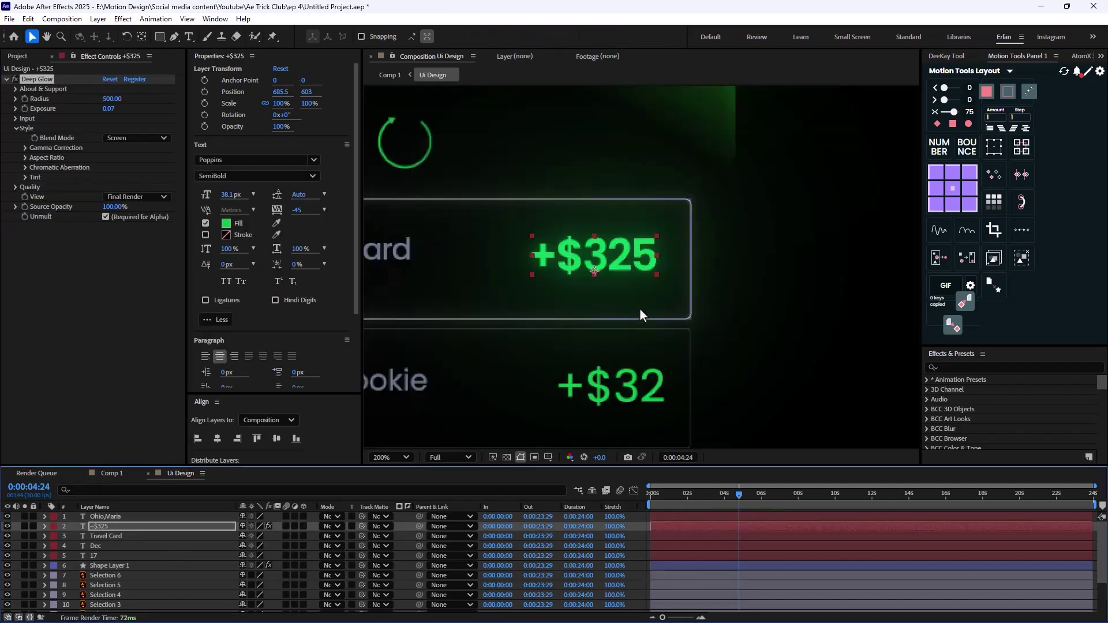
left_click(112, 99)
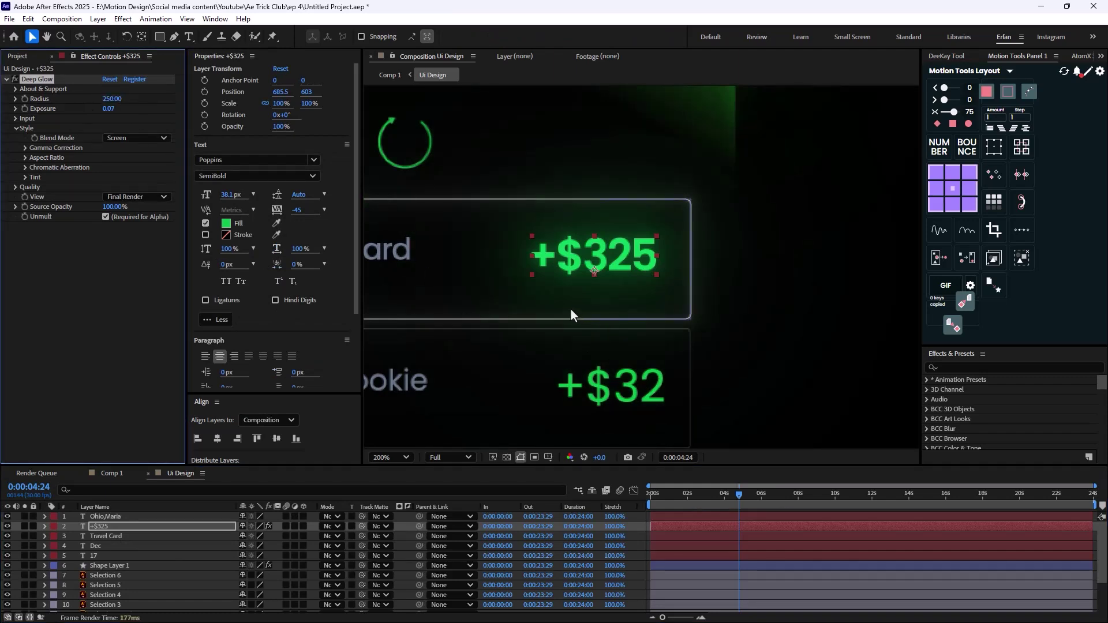
Step: Enable chromatic aberration in the +$325 text's Deep Glow, using the Green & Blue channels and an amount of 1.11%
left_click(26, 167)
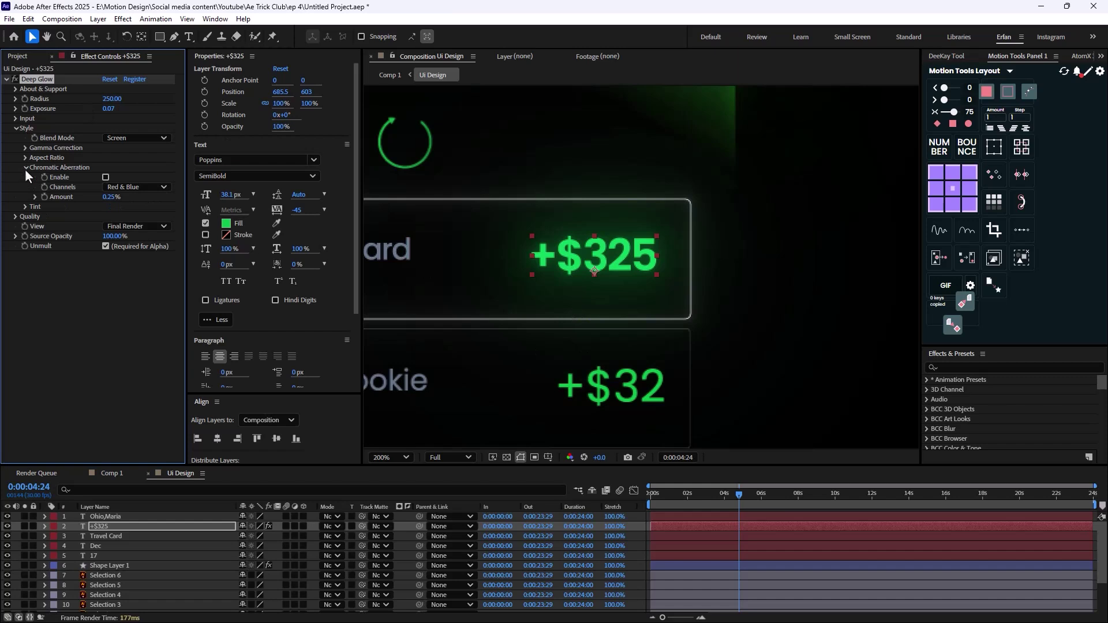
key("period")
left_click(143, 186)
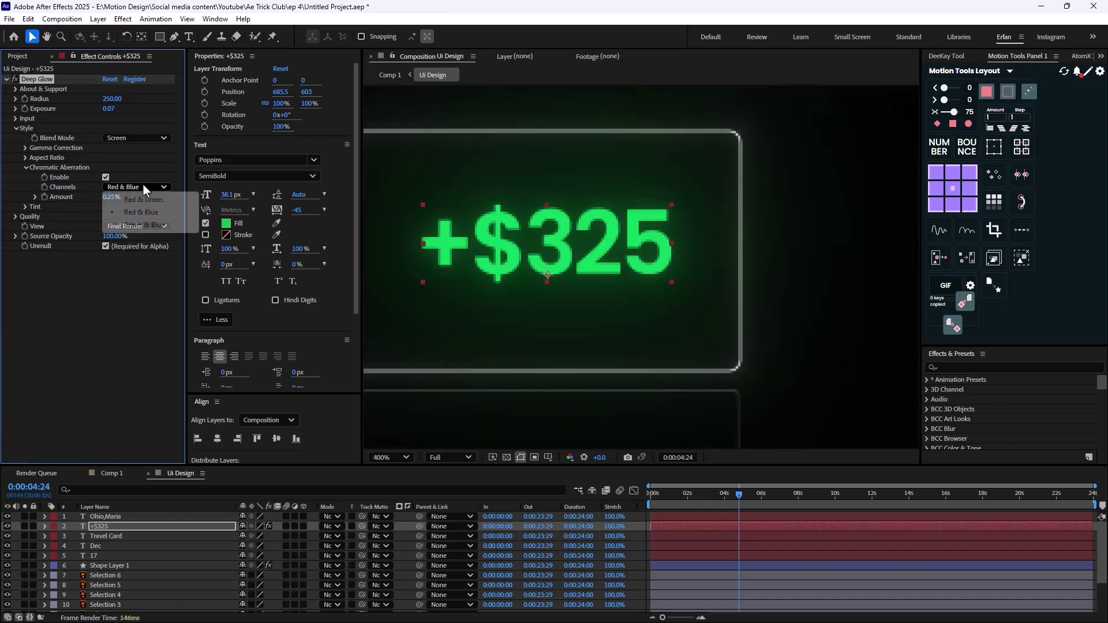
left_click(161, 225)
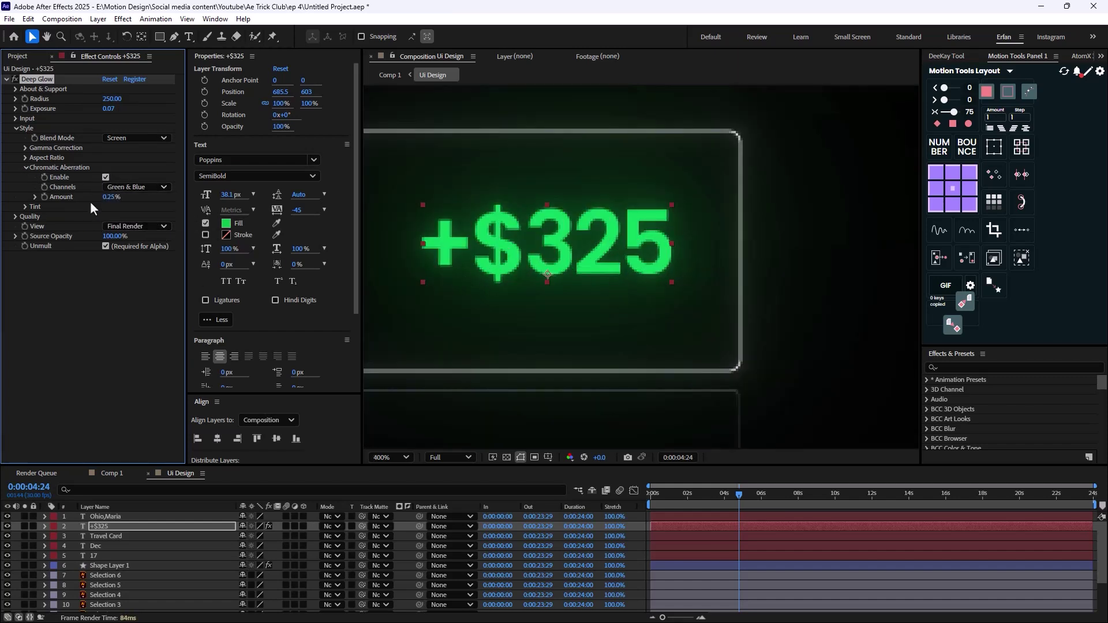
left_click_drag(105, 197, 133, 204)
left_click(684, 296)
Step: Apply the +$325 text's Deep Glow settings to the 17 text layer
scroll(684, 296, "down", 1)
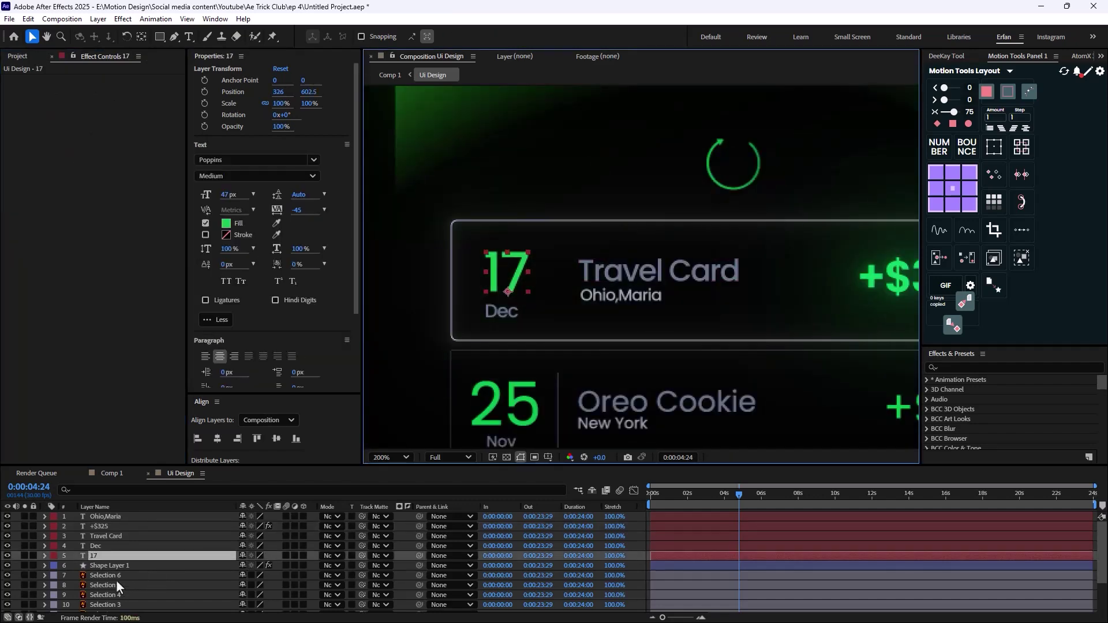
key("ctrl+v")
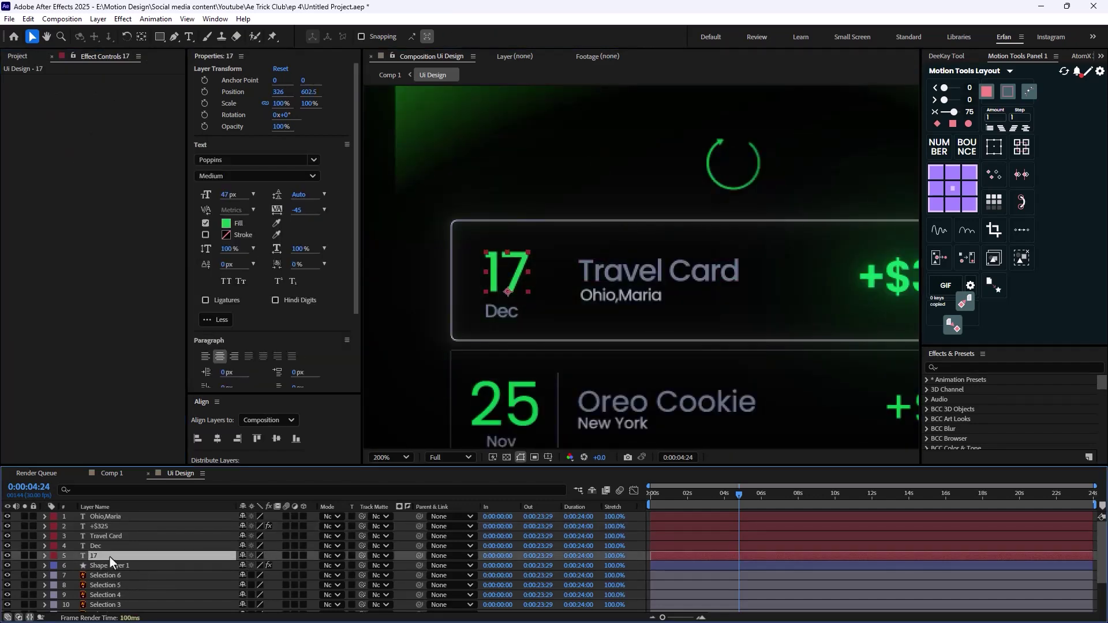
scroll(650, 324, "down", 2)
scroll(710, 343, "down", 3)
scroll(729, 342, "up", 1)
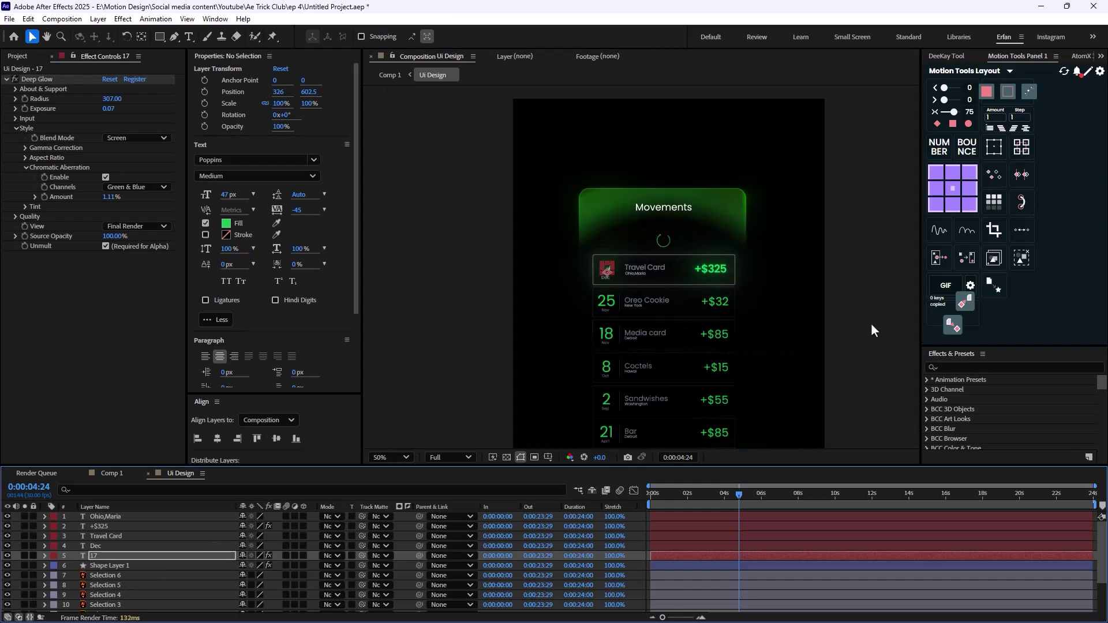
left_click(871, 323)
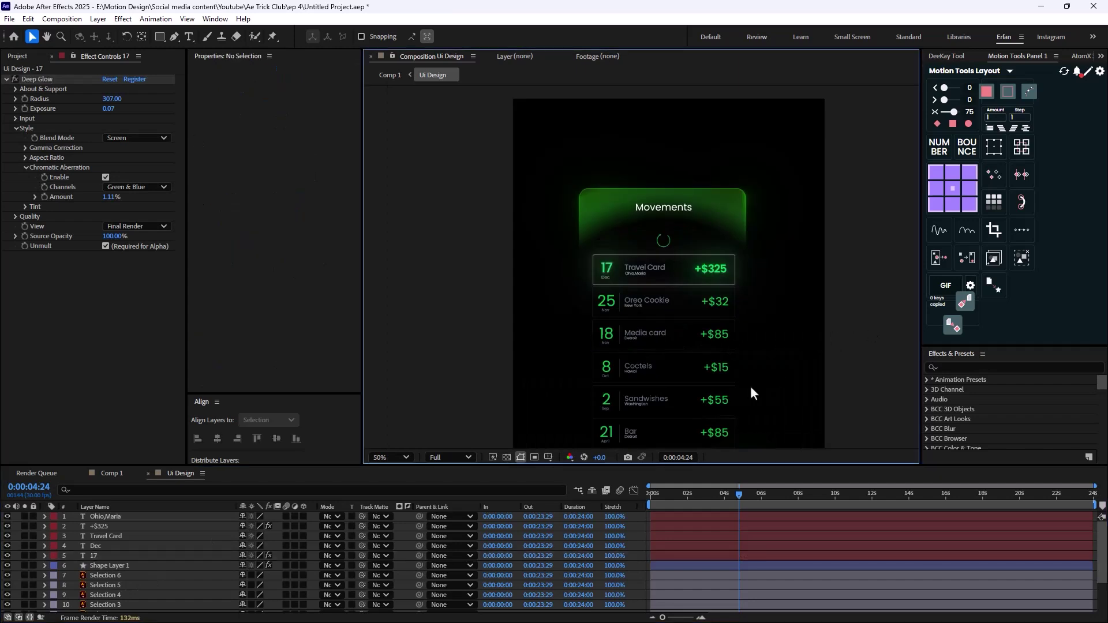
Step: Pre-compose the five text layers and Shape Layer 1 as "Selection 1", moving all attributes into the new composition
left_click(95, 567)
left_click(137, 518, "shift")
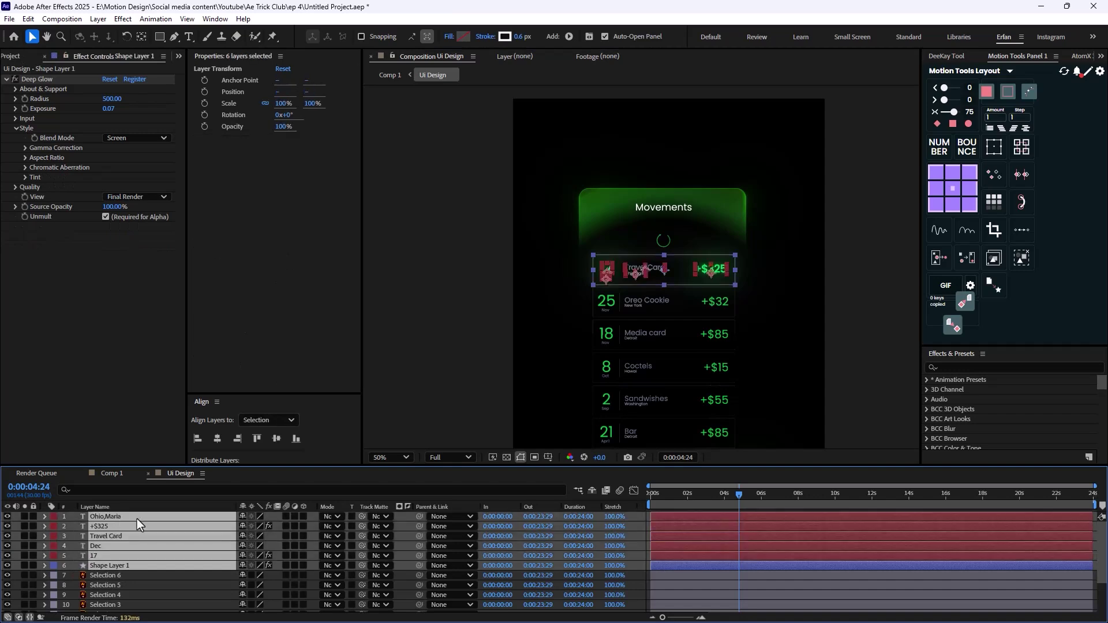
key("ctrl+shift+c")
type("Sele")
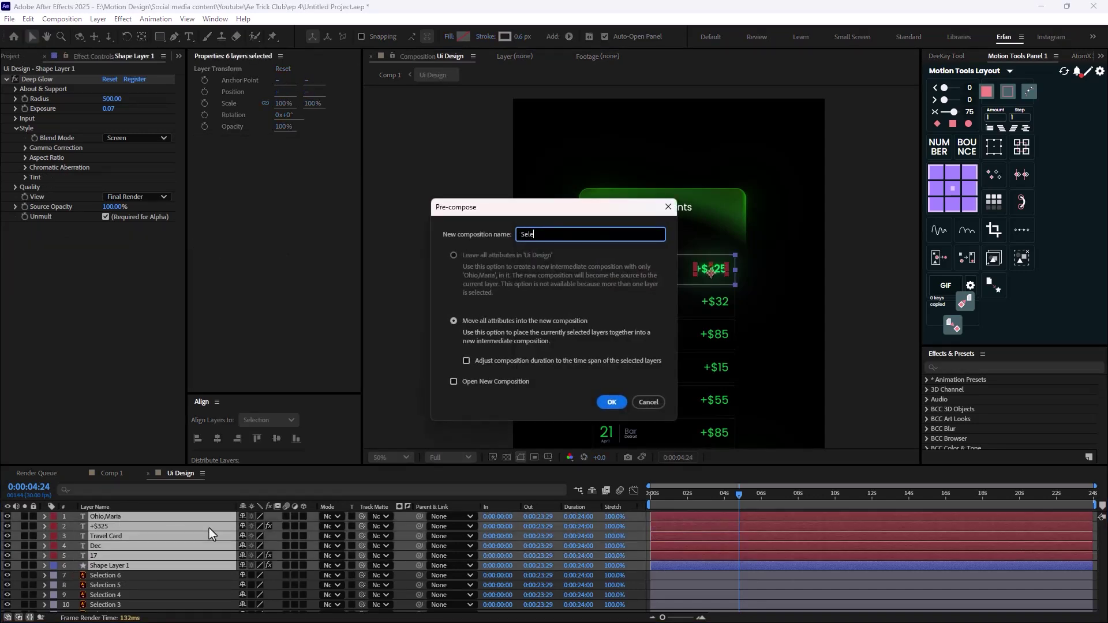
type("ction 1")
key("Return")
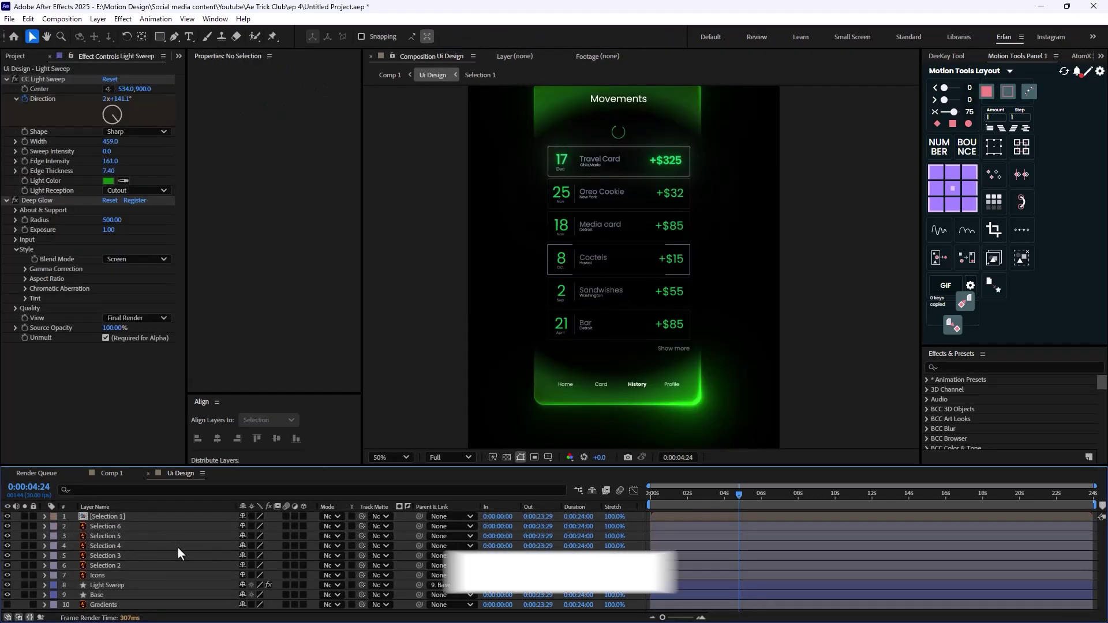
Step: Open the Selection 1 composition and add Position keyframes to all six layers at 0:00:00:00 and 0:00:00:15
double_click(113, 517)
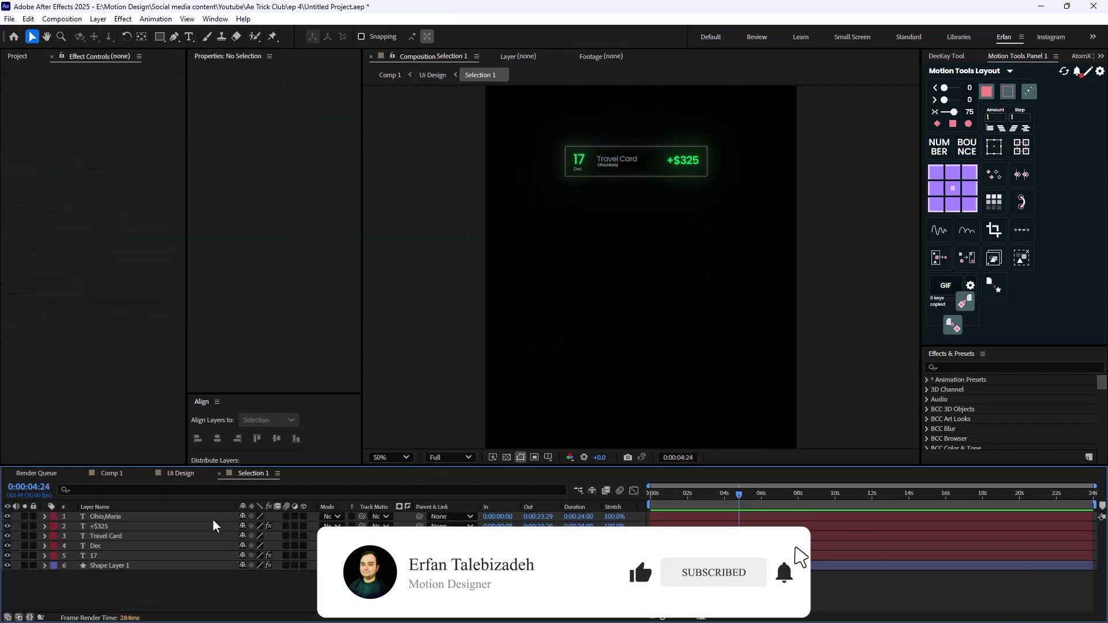
left_click_drag(112, 574, 98, 517)
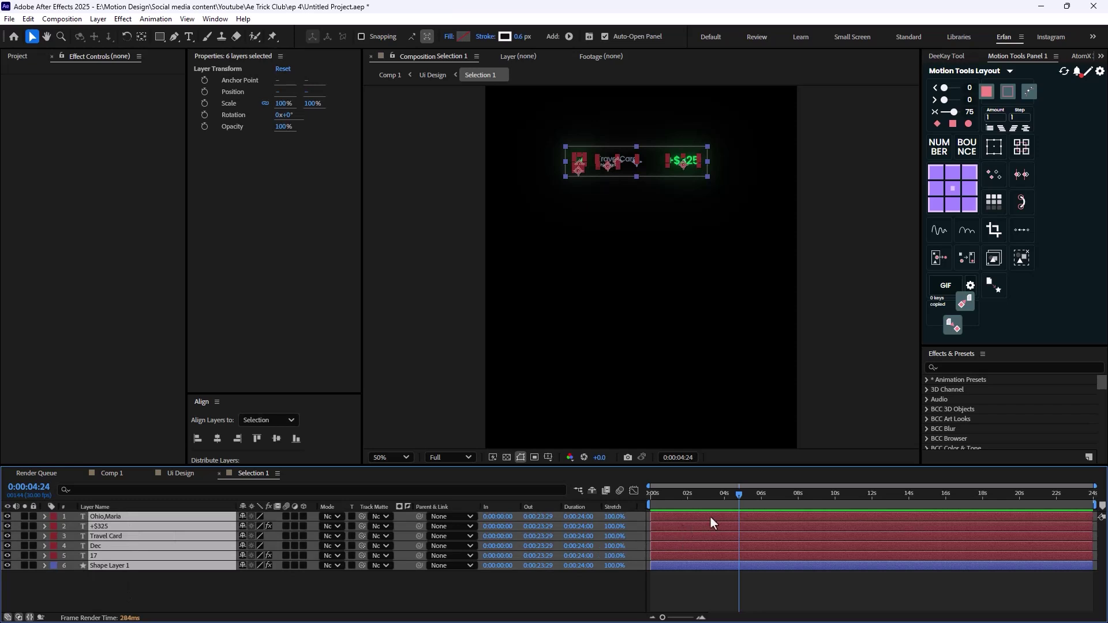
key("Home")
key("p")
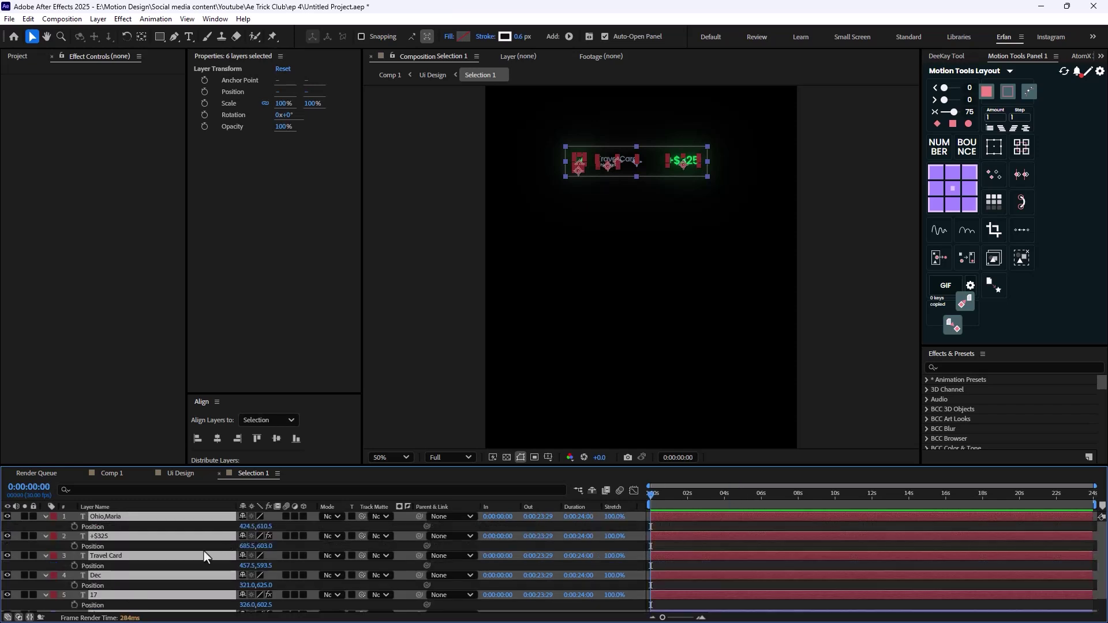
left_click(74, 527)
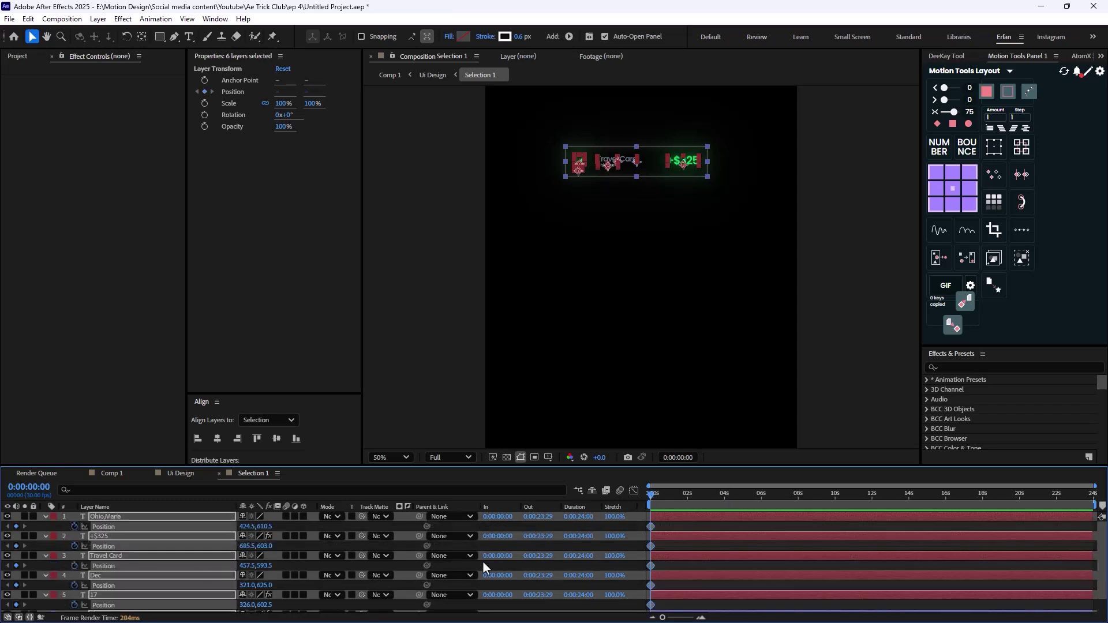
left_click_drag(654, 494, 660, 498)
left_click(16, 546)
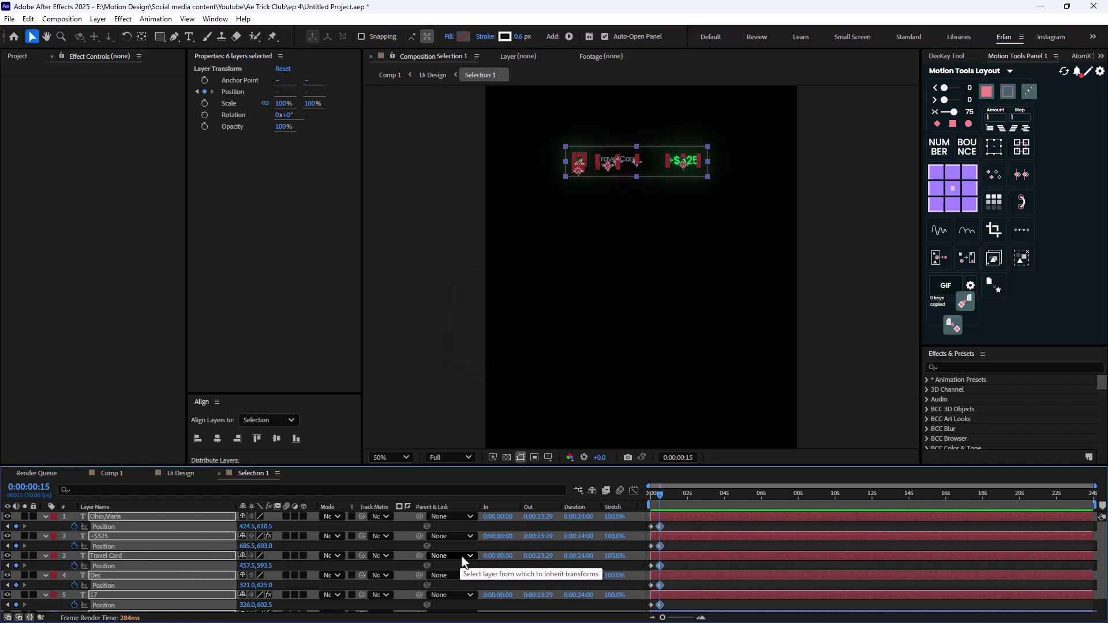
Step: Move all six layers up 22 px at 0:00:00:00 to set their starting Position keyframes
key("Home")
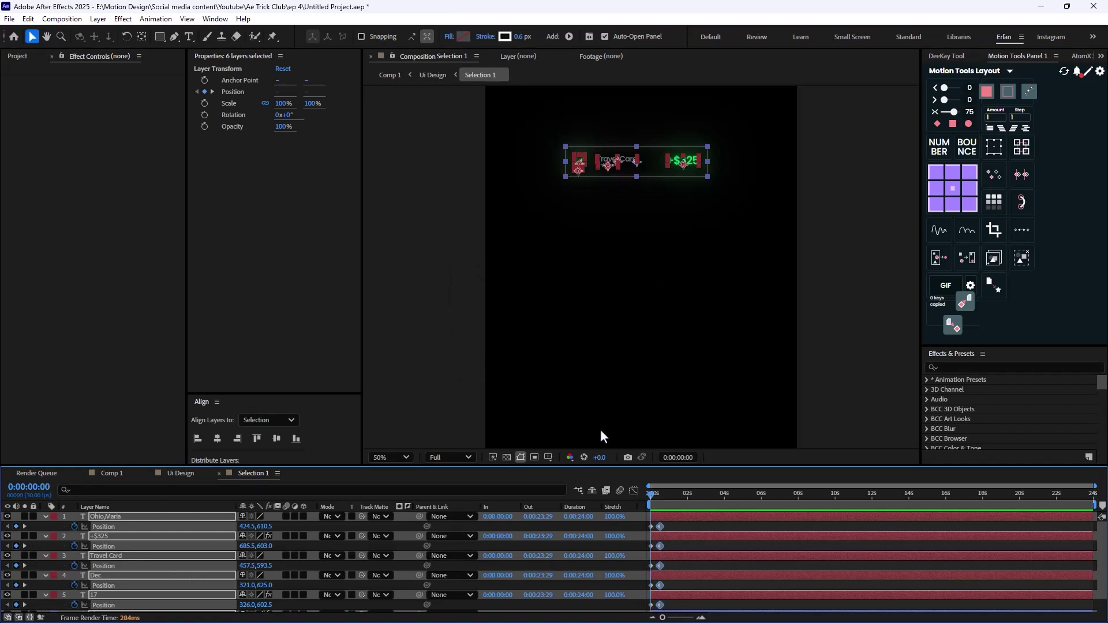
key("shift+Up")
key("shift+Up")
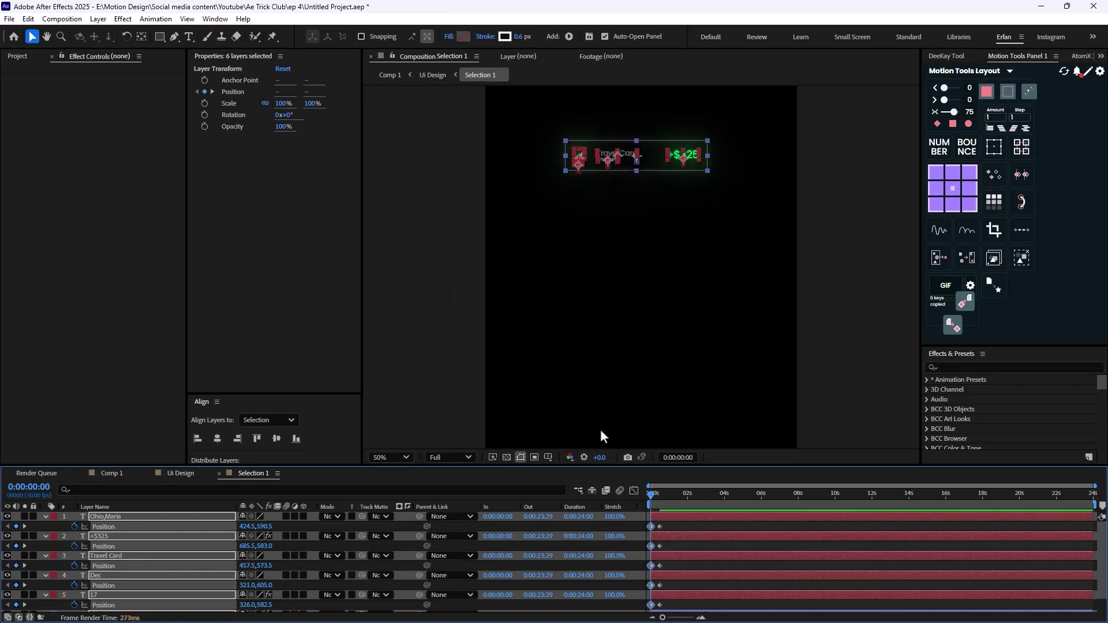
key("Up")
key("Up")
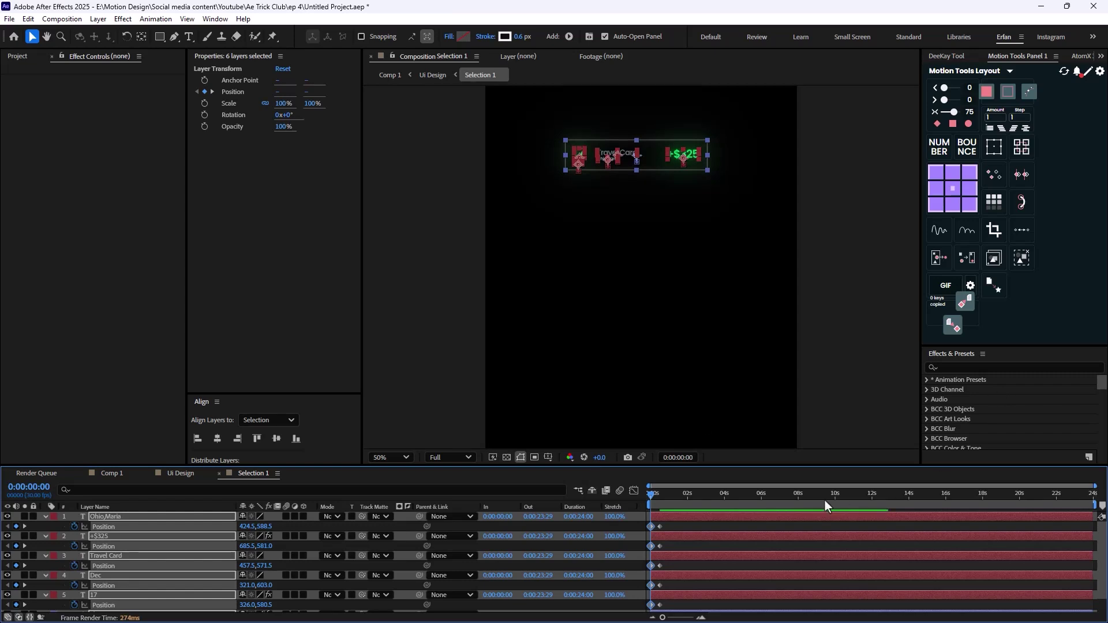
Step: Ease the starting and ending Position keyframes of all six layers in Selection 1
key("grave")
left_click_drag(694, 107, 598, 240)
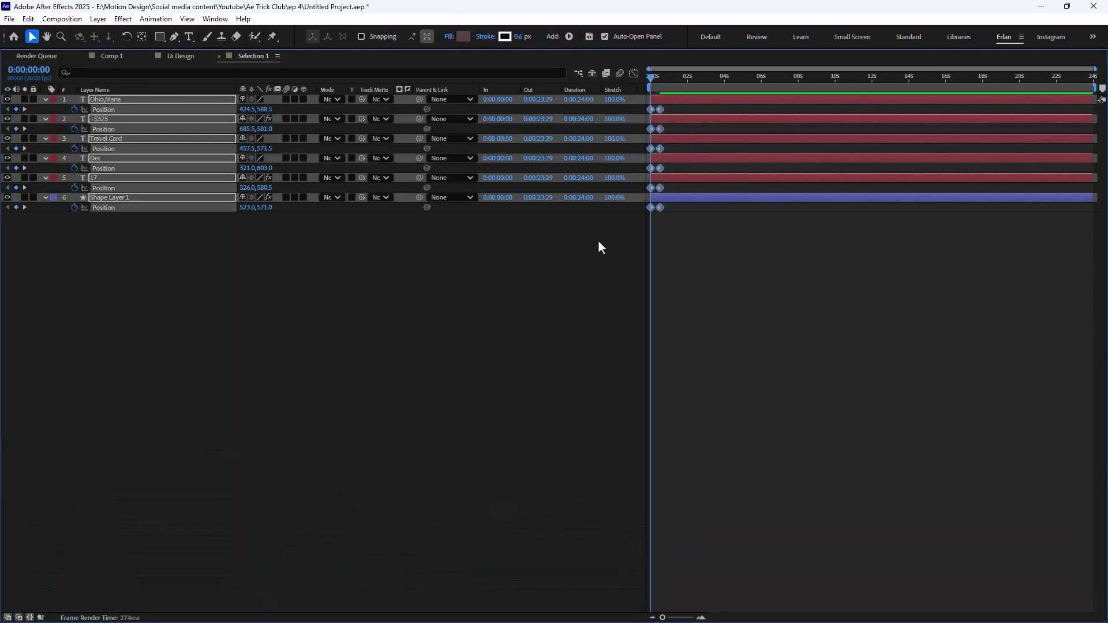
key("grave")
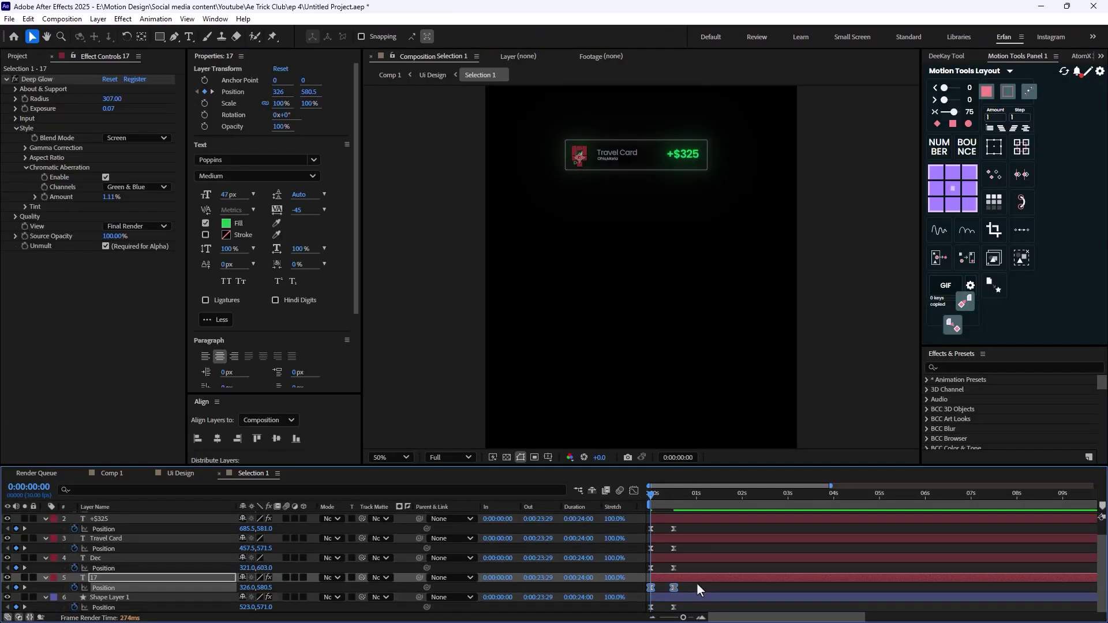
scroll(707, 563, "up", 1)
Step: Keyframe the Opacity of all six layers from 0% at 0:00:00:00 to 100% at 0:00:00:05
key("ctrl+a")
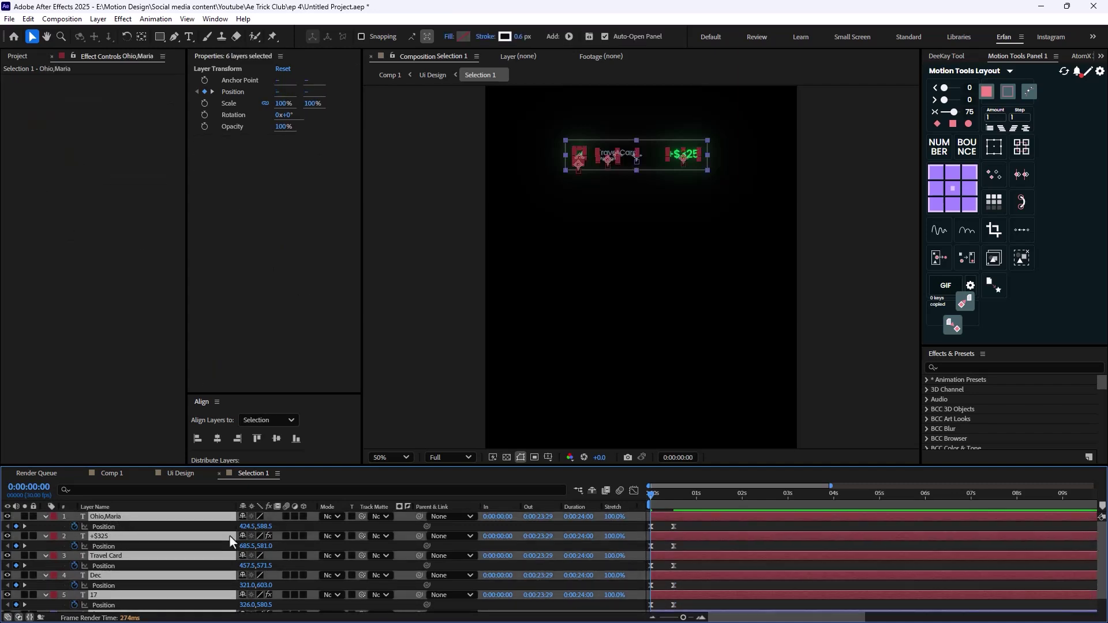
key("alt+shift+t")
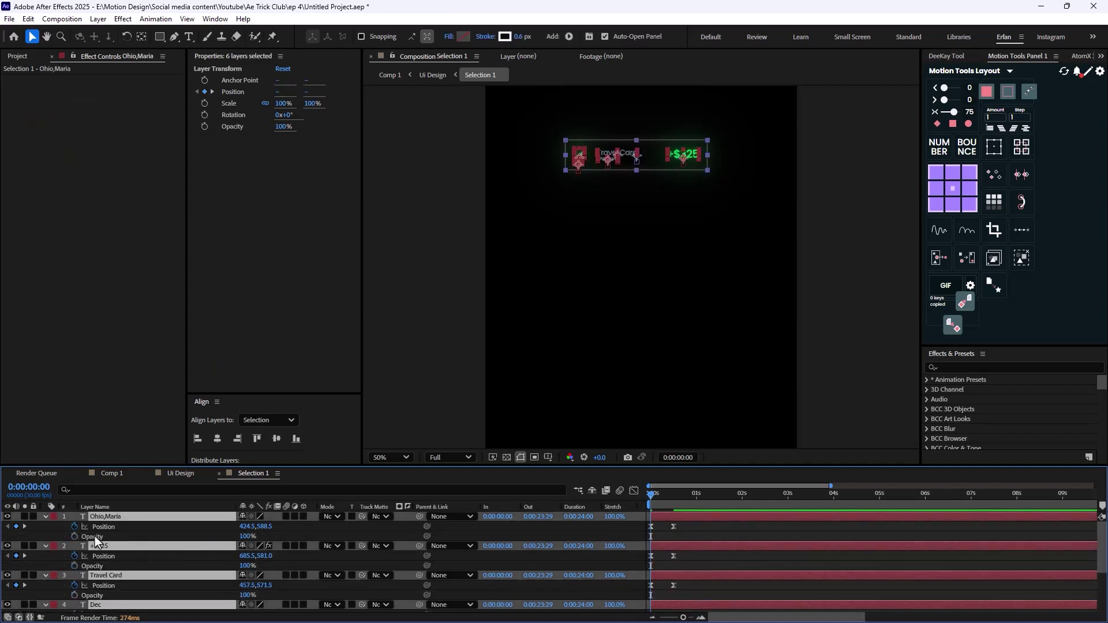
left_click(245, 537)
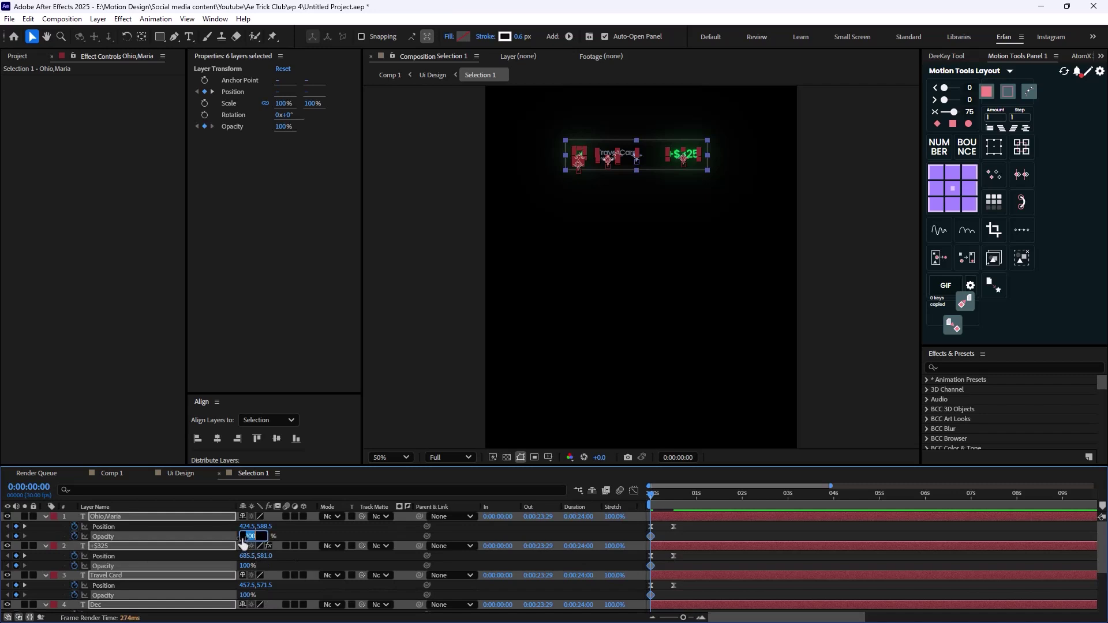
type("0")
key("Return")
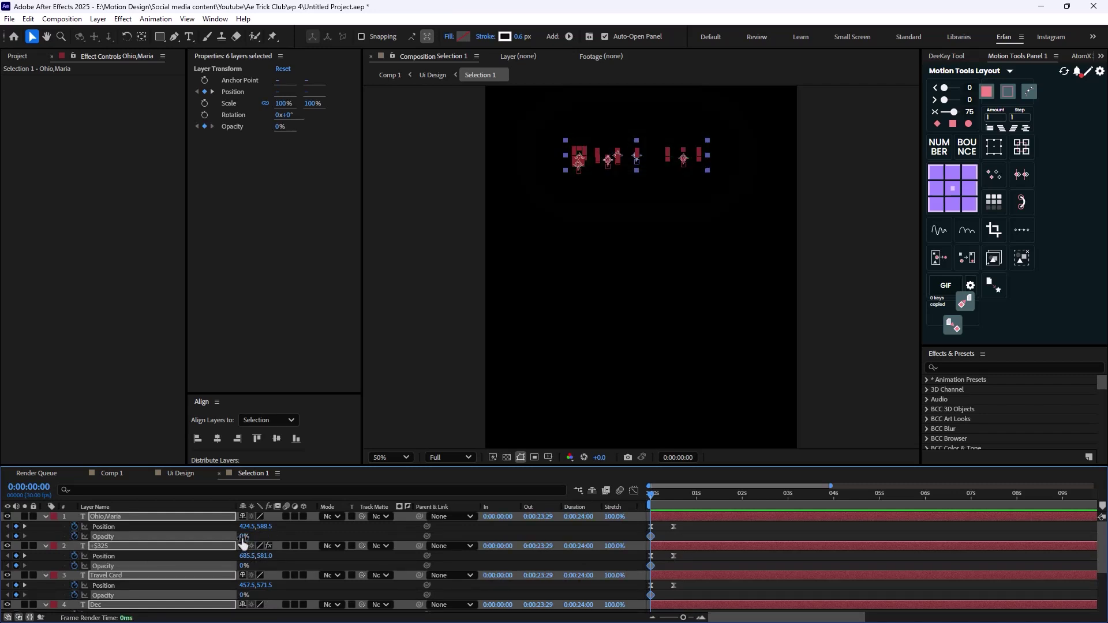
key("space")
left_click_drag(243, 538, 584, 556)
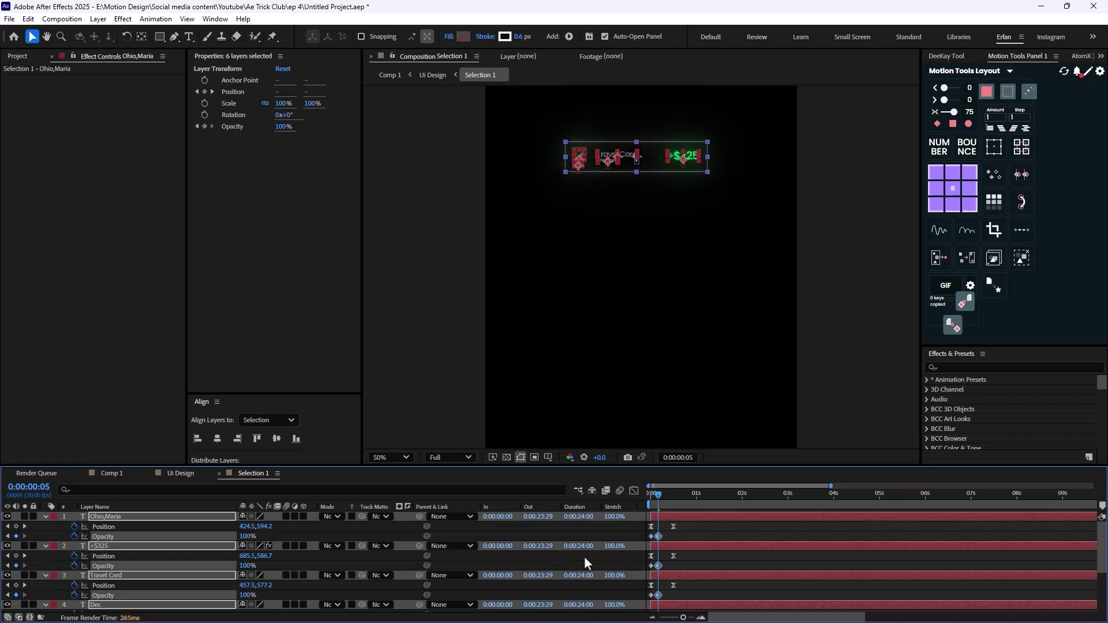
left_click(696, 533)
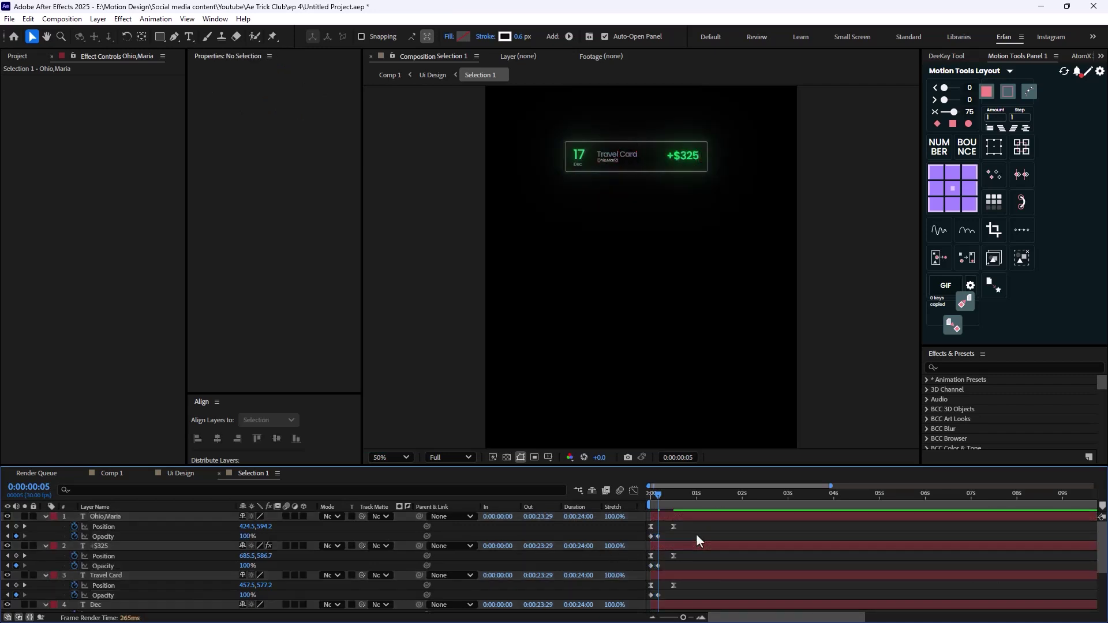
Step: Stagger the text layers upward in time, starting Dec at frame 11, Travel Card at 14, +$325 at 18 and Ohio,Maria at 23, and preview
key("grave")
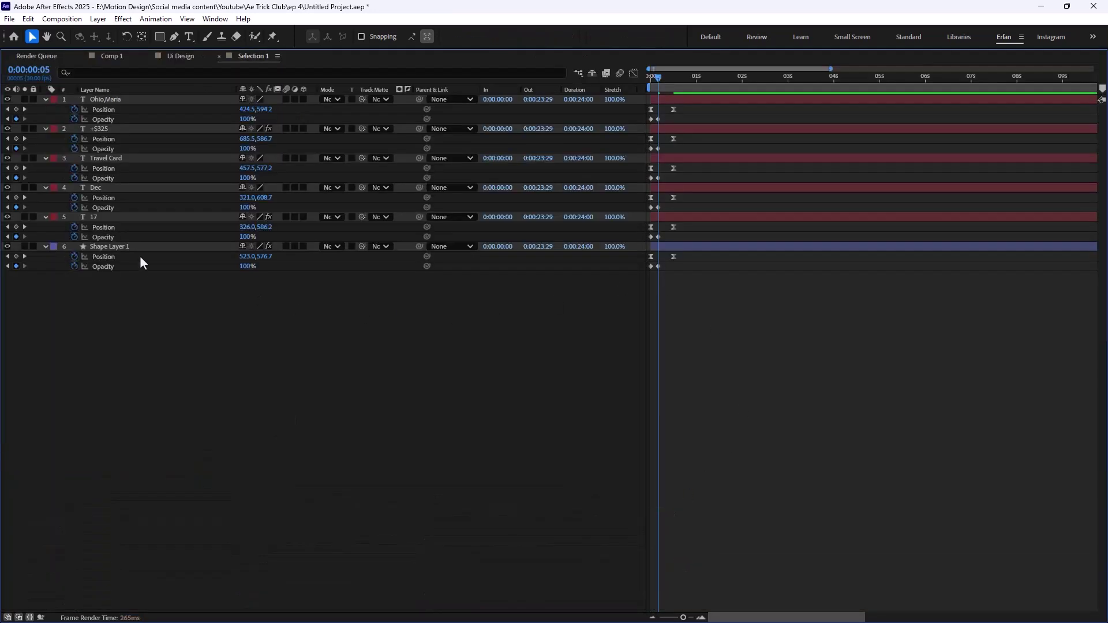
left_click(112, 218)
left_click_drag(711, 226, 733, 100)
key("grave")
left_click_drag(661, 498, 639, 501)
key("space")
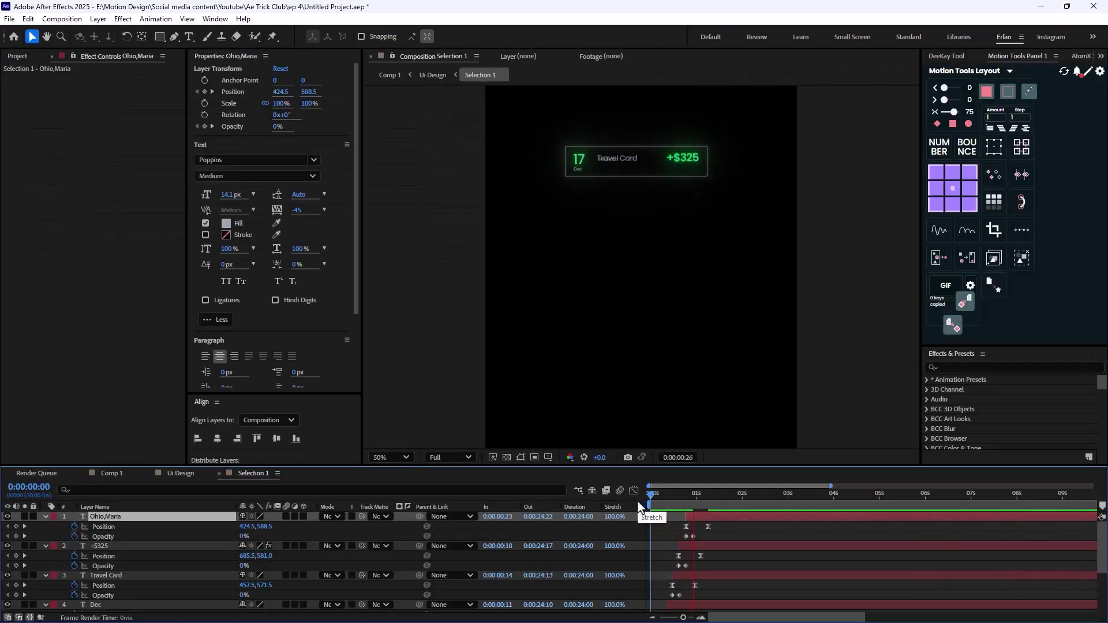
left_click_drag(739, 495, 624, 509)
key("space")
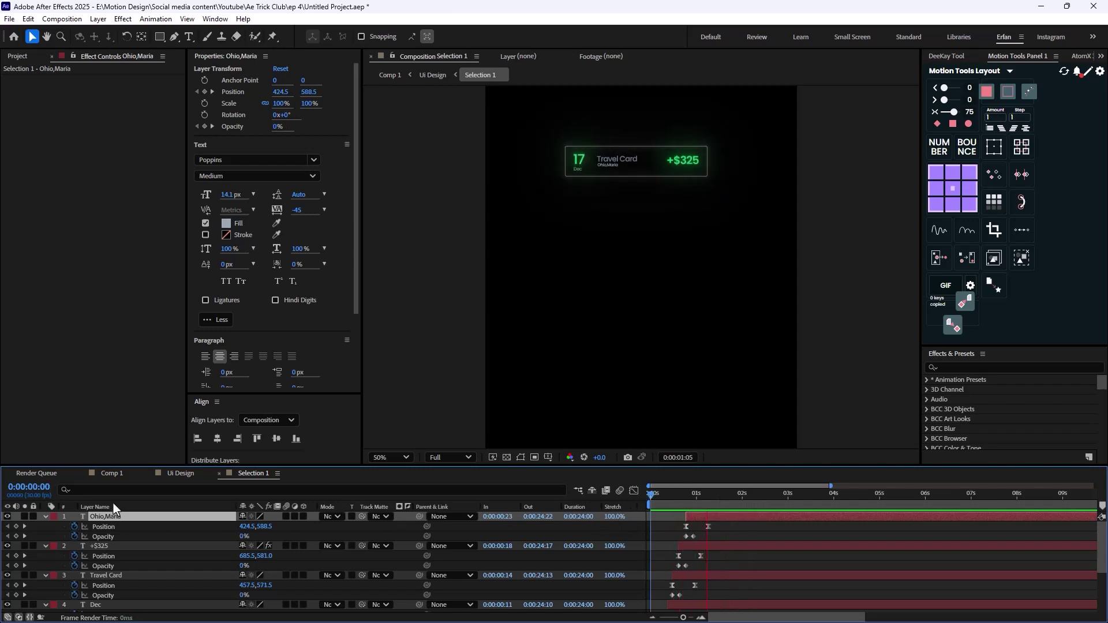
Step: Return to the Ui Design composition
left_click(112, 474)
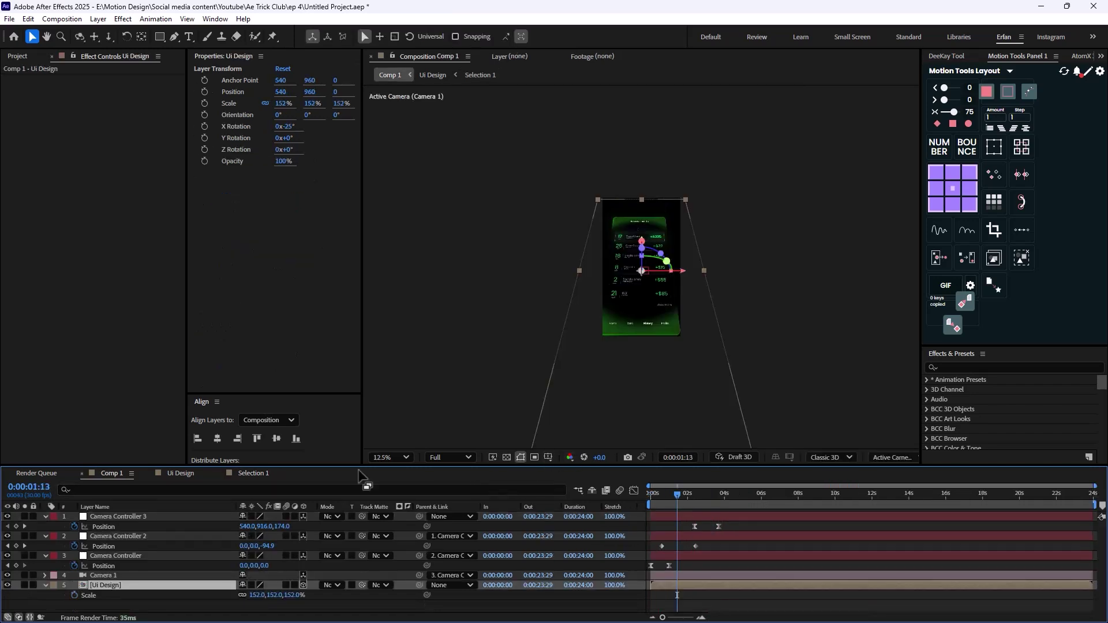
left_click(183, 472)
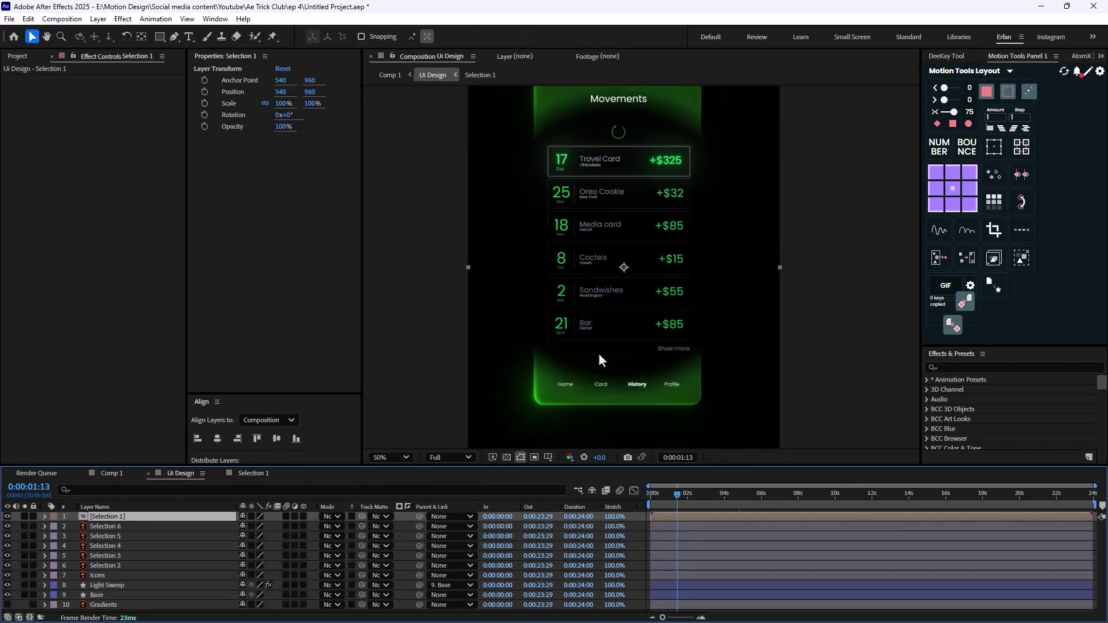
left_click(113, 530)
left_click(116, 566, "shift")
scroll(707, 296, "down", 1)
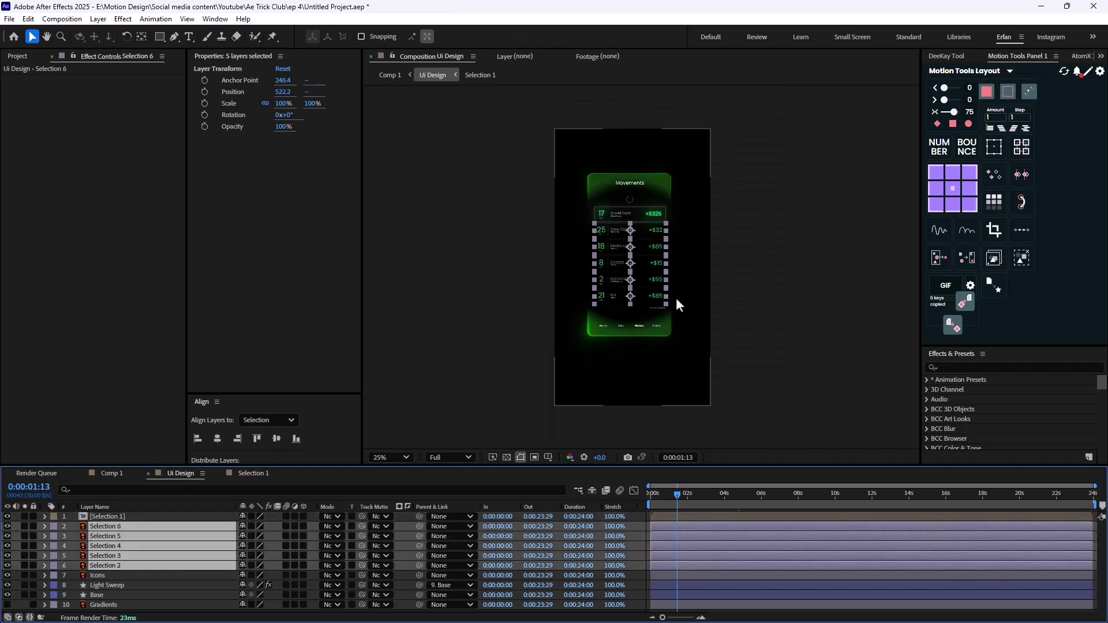
key("Delete")
key("ctrl+z")
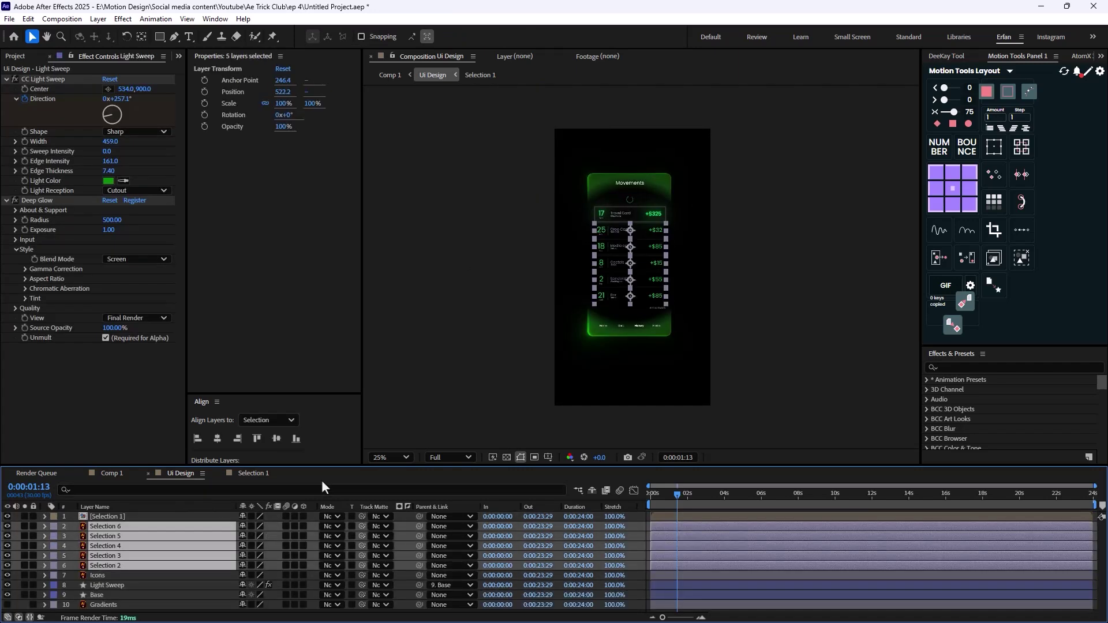
Step: Duplicate the Selection 1 layer and place the copy over the Oreo Cookie row at Position 540, 1074
left_click(117, 519)
key("ctrl+d")
scroll(622, 271, "up", 2)
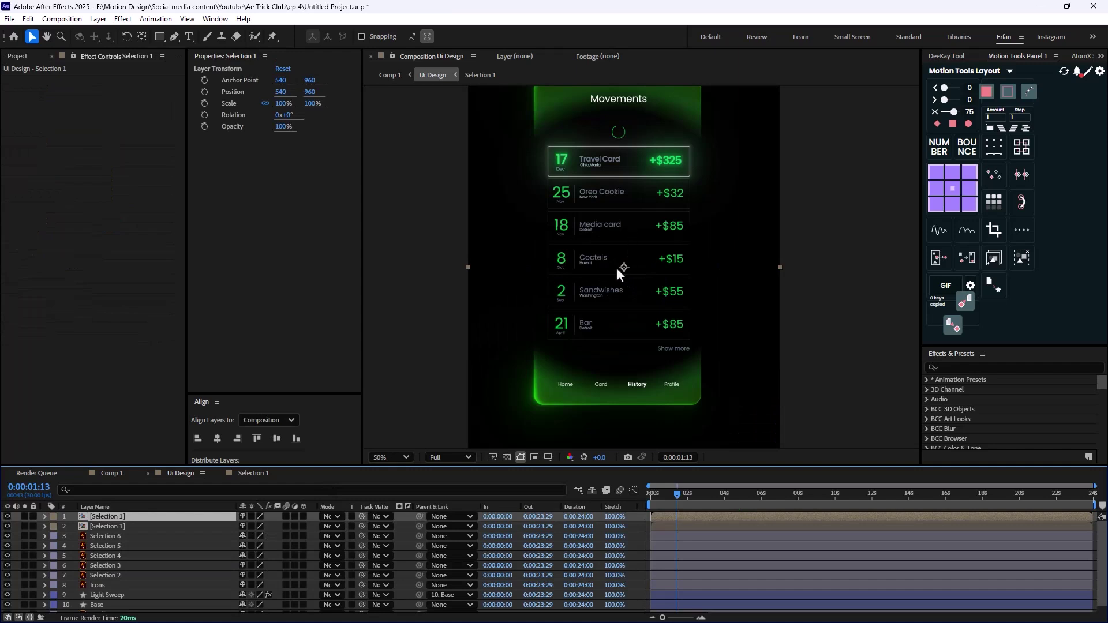
left_click_drag(621, 269, 624, 302)
left_click(141, 515)
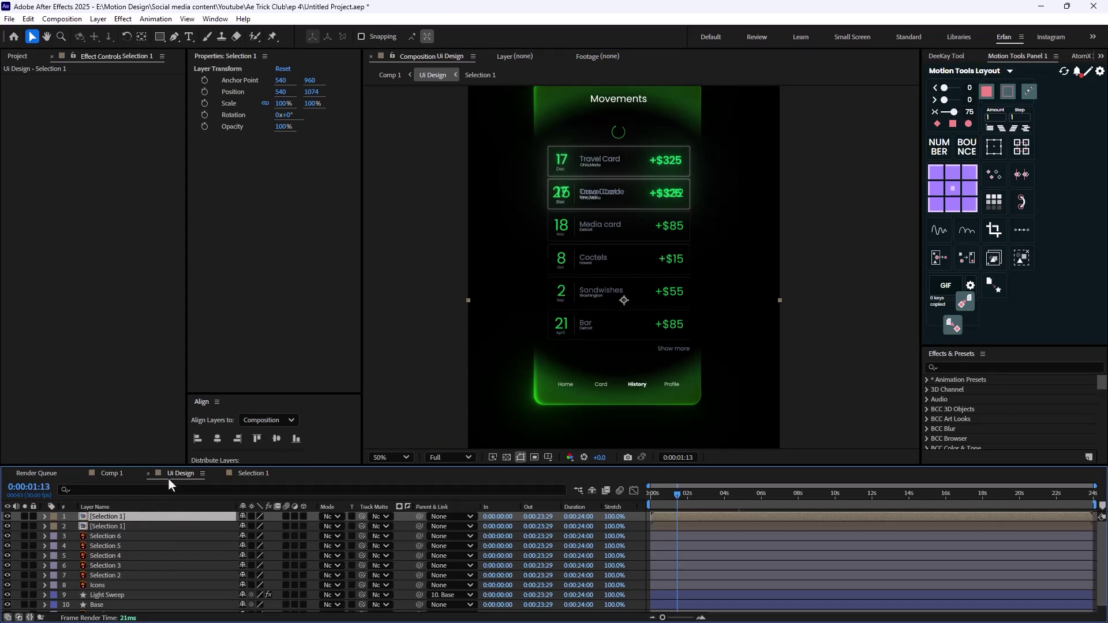
Step: Duplicate the Selection 1 composition in the project as Selection 2, and undo the stray layer move
left_click(17, 56)
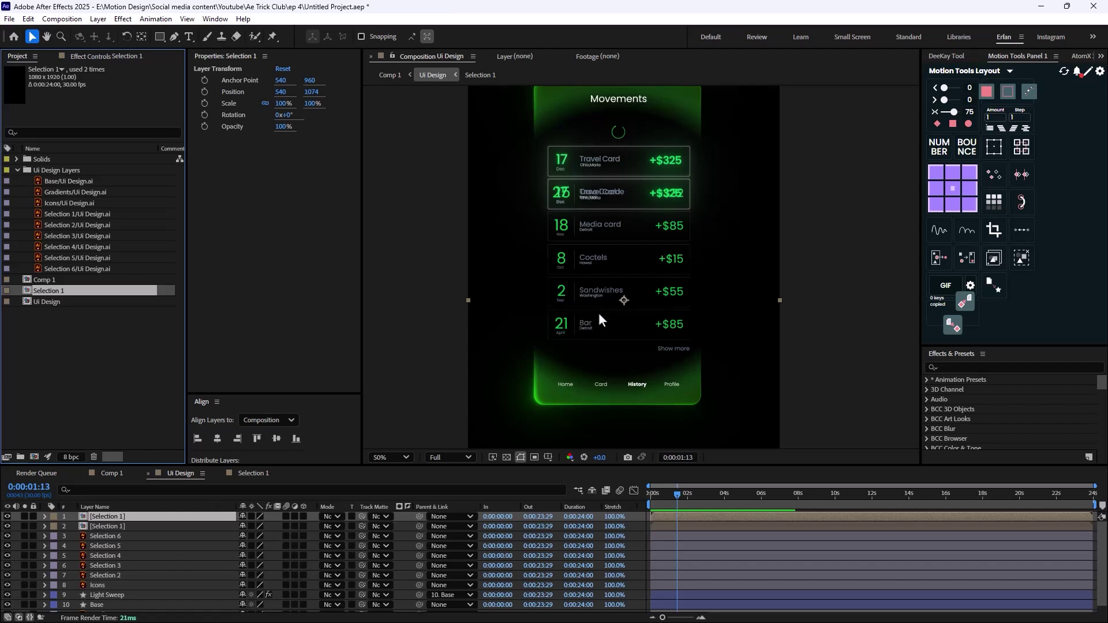
key("ctrl+d")
left_click(624, 301)
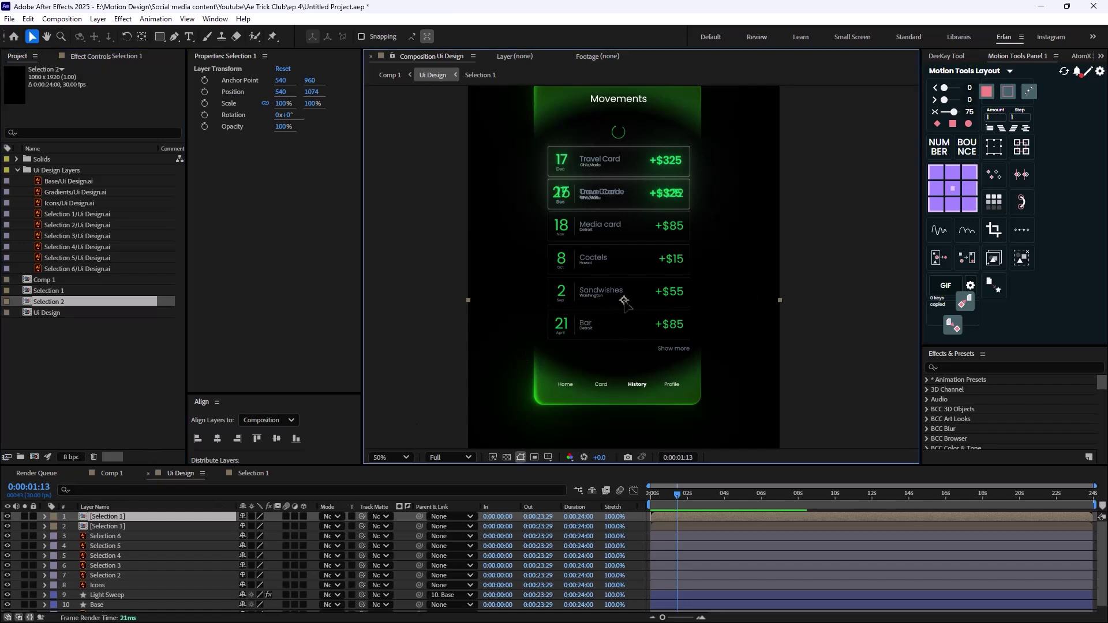
left_click_drag(624, 301, 625, 340)
key("ctrl+z")
Step: Add four more copies of the Selection 1 layer over the Media card, Coctels, Sandwishes and Bar rows, the lowest at Position 540, 1526
left_click(118, 520)
key("ctrl+d")
left_click_drag(619, 299, 628, 439)
left_click(194, 516)
key("ctrl+d")
key("ctrl+d")
key("ctrl+d")
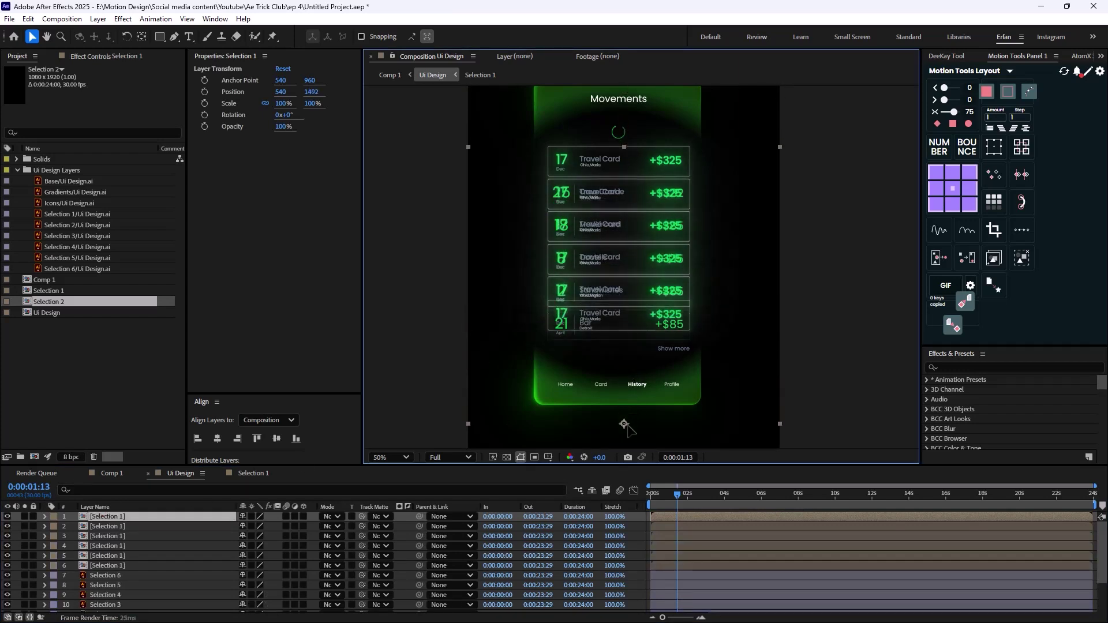
Step: Delete the original Selection 2 to Selection 6 artwork layers from Ui Design
left_click(124, 575)
scroll(127, 580, "down", 2)
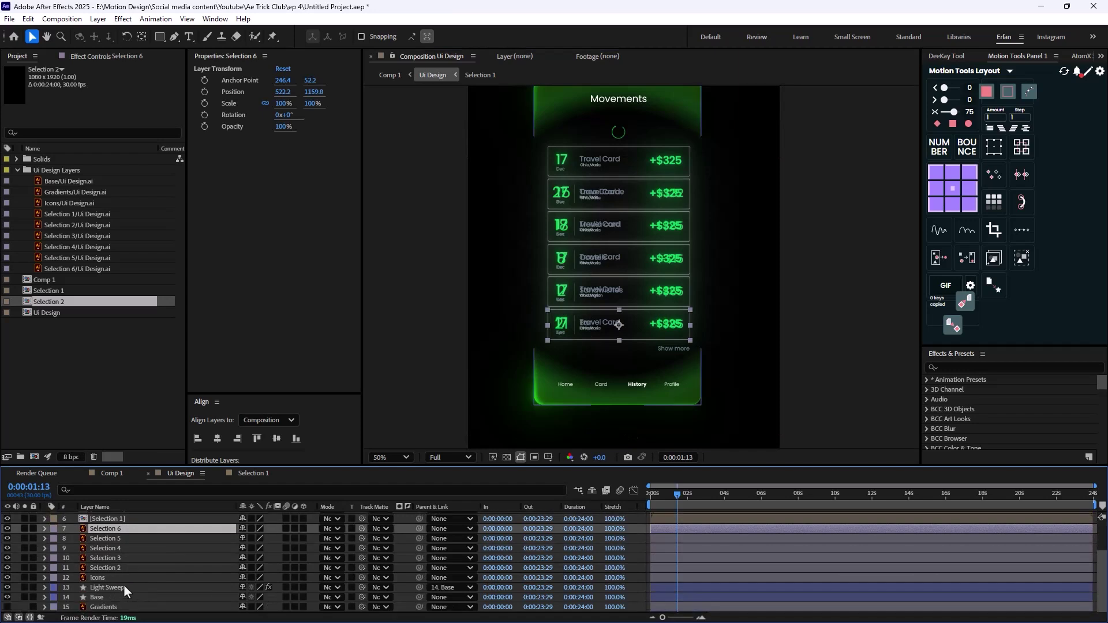
left_click(127, 568, "shift")
key("Delete")
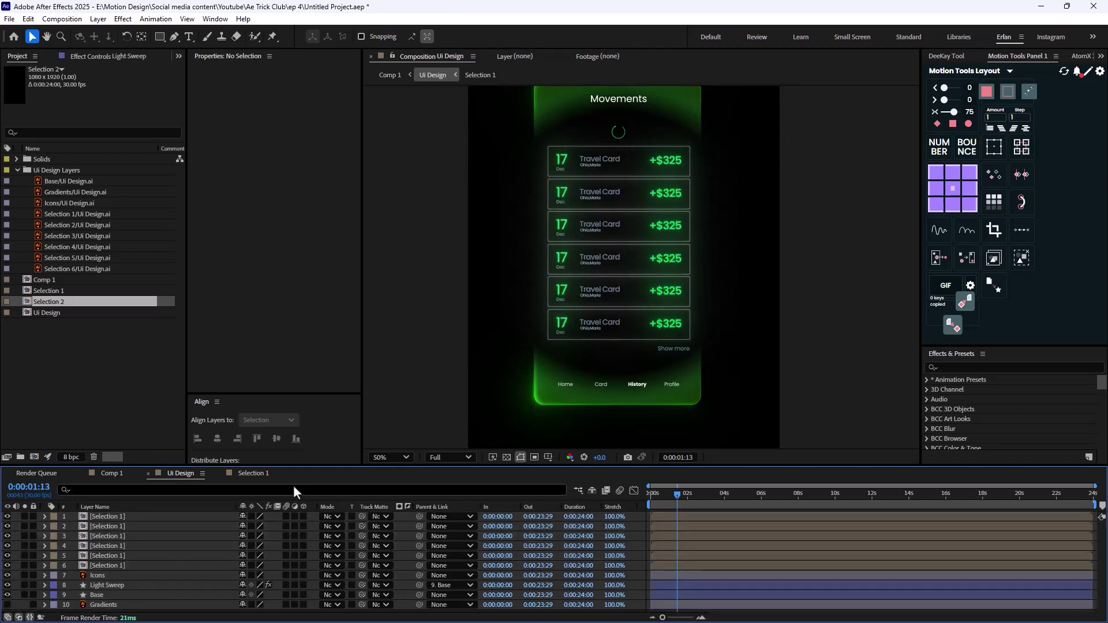
Step: Preview Comp 1 from the start to check the rows against the camera move, and return to Ui Design
left_click(124, 474)
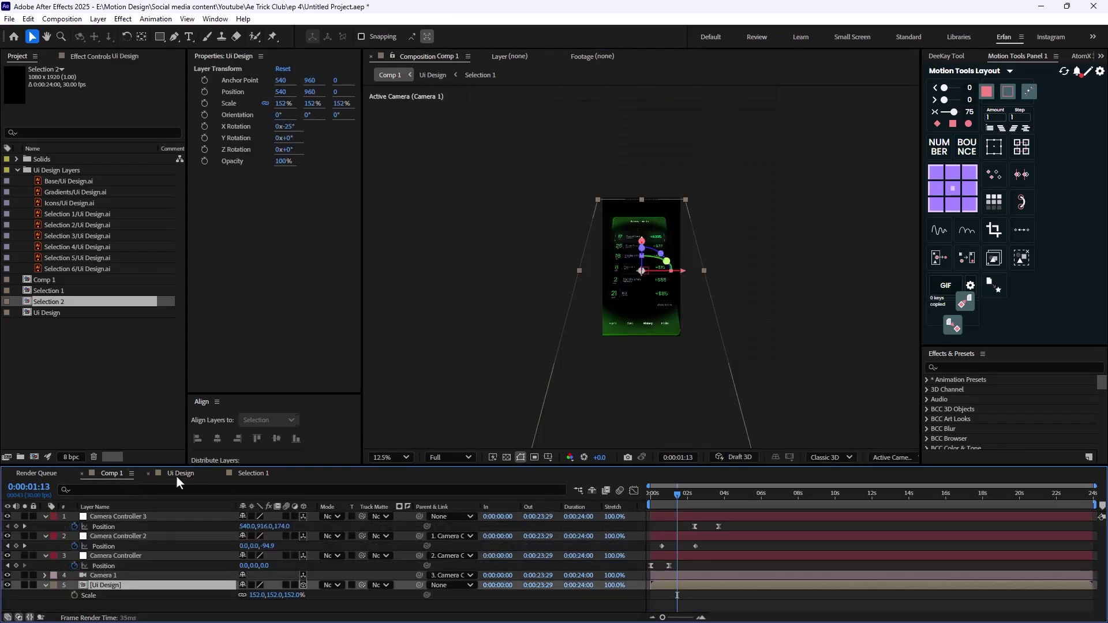
left_click_drag(685, 502, 619, 500)
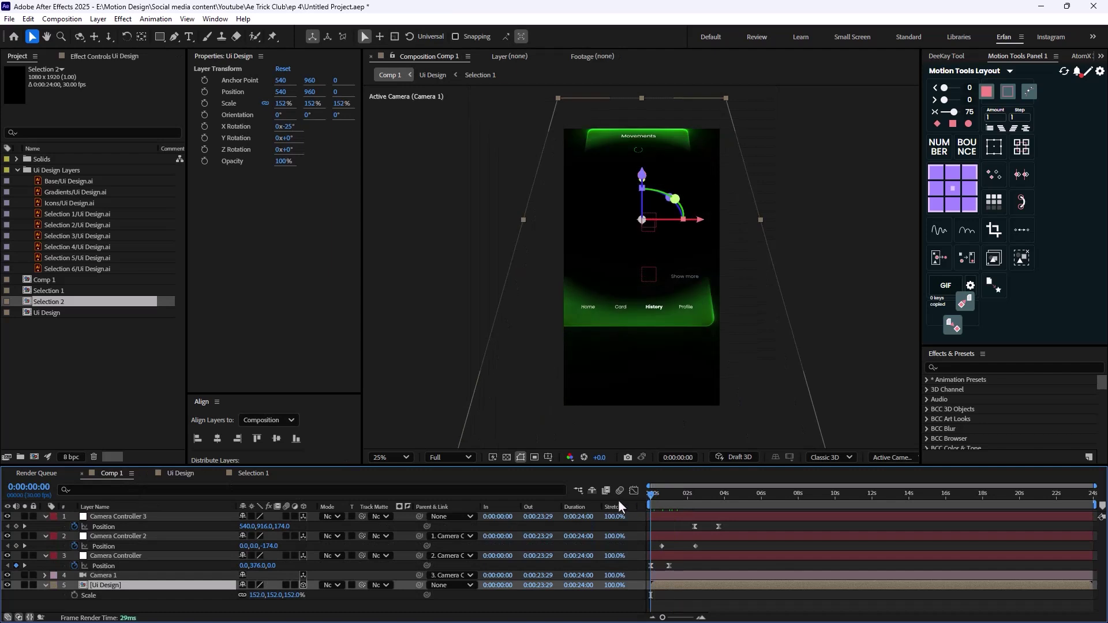
key("space")
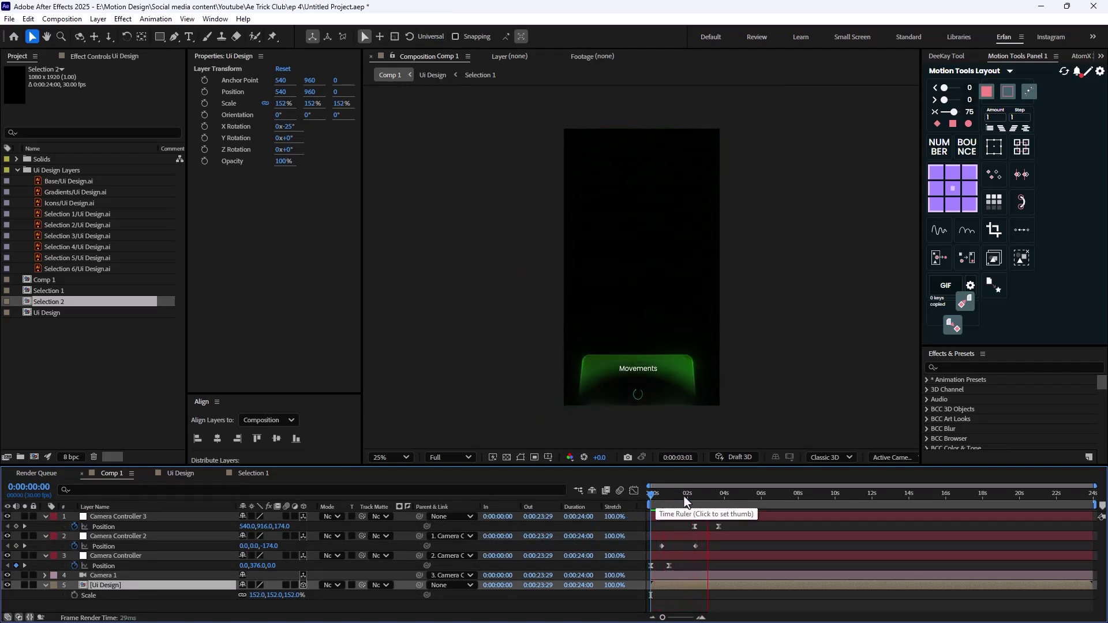
left_click_drag(717, 501, 665, 504)
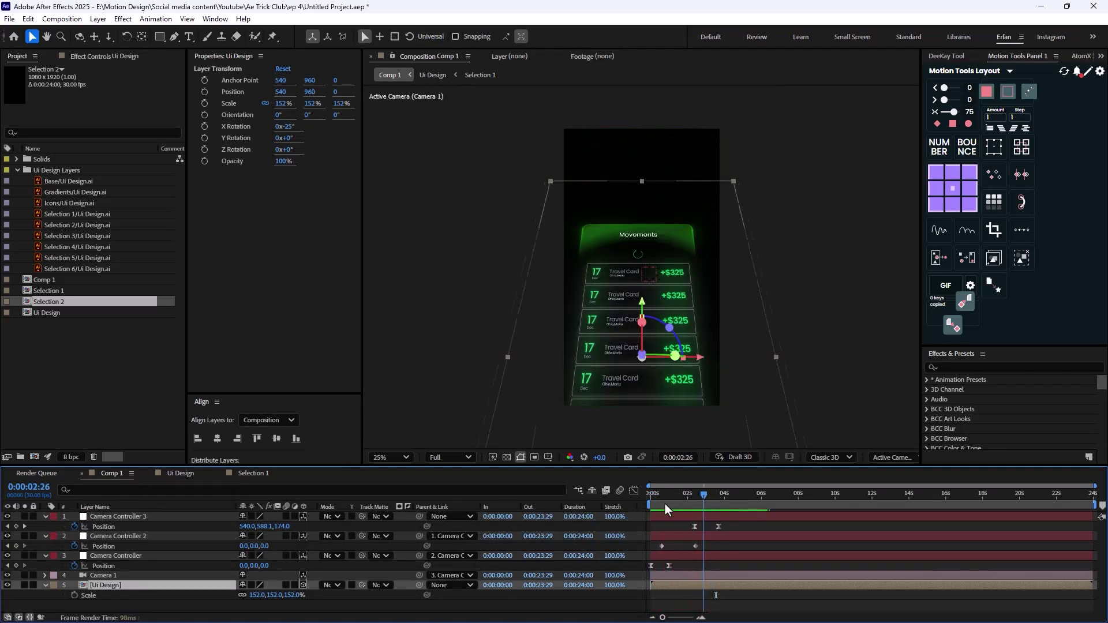
left_click(252, 475)
left_click(214, 476)
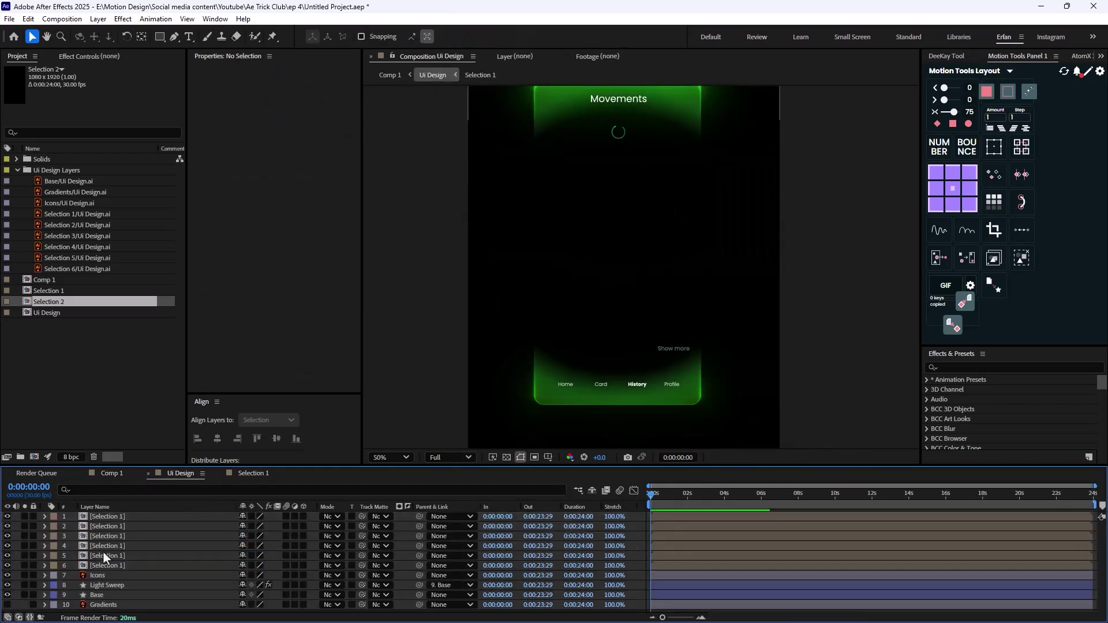
Step: Try staggering the six Selection 1 layers in time from layer 1 down, with layer 6 starting at 0:00:01:22, and preview
left_click(123, 517)
left_click_drag(649, 500, 671, 529)
left_click(164, 526)
left_click_drag(668, 537, 718, 567)
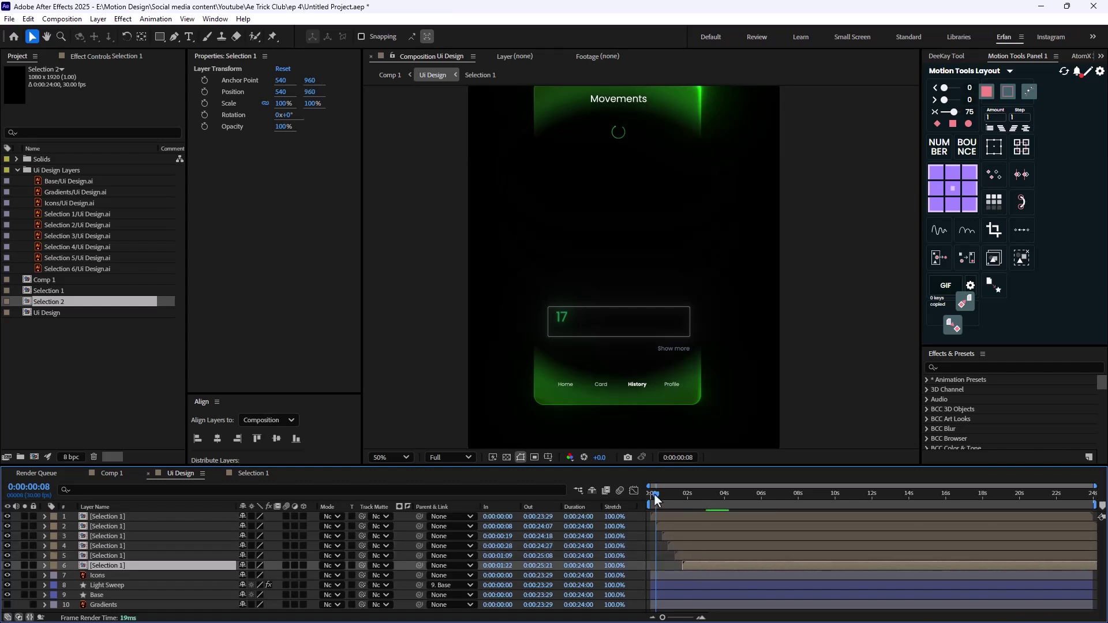
left_click_drag(655, 494, 641, 495)
scroll(632, 340, "down", 2)
key("space")
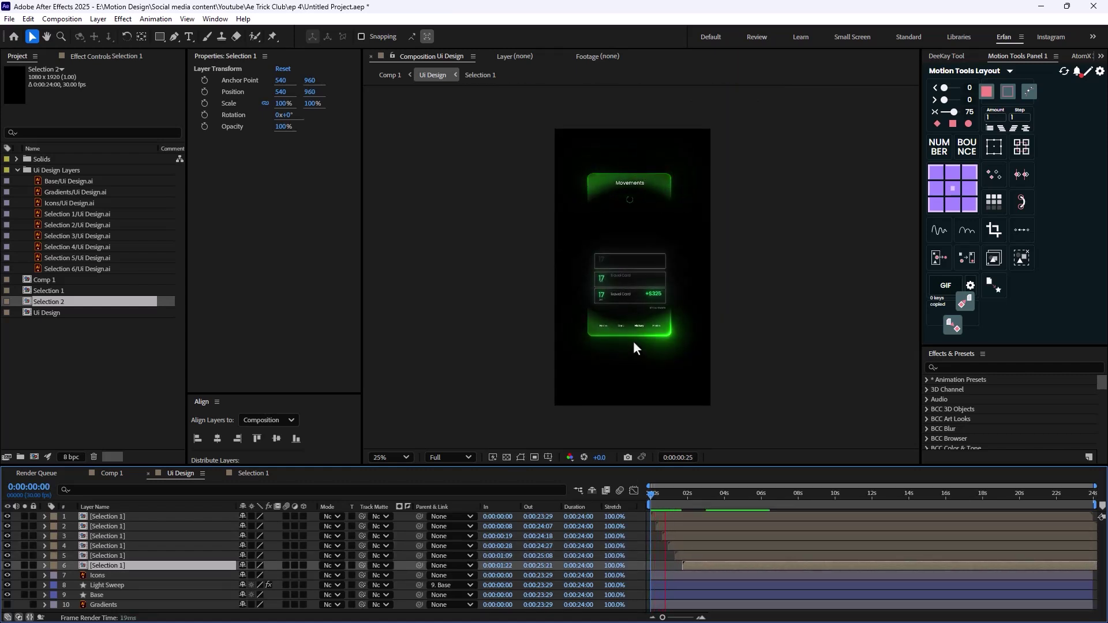
key("space")
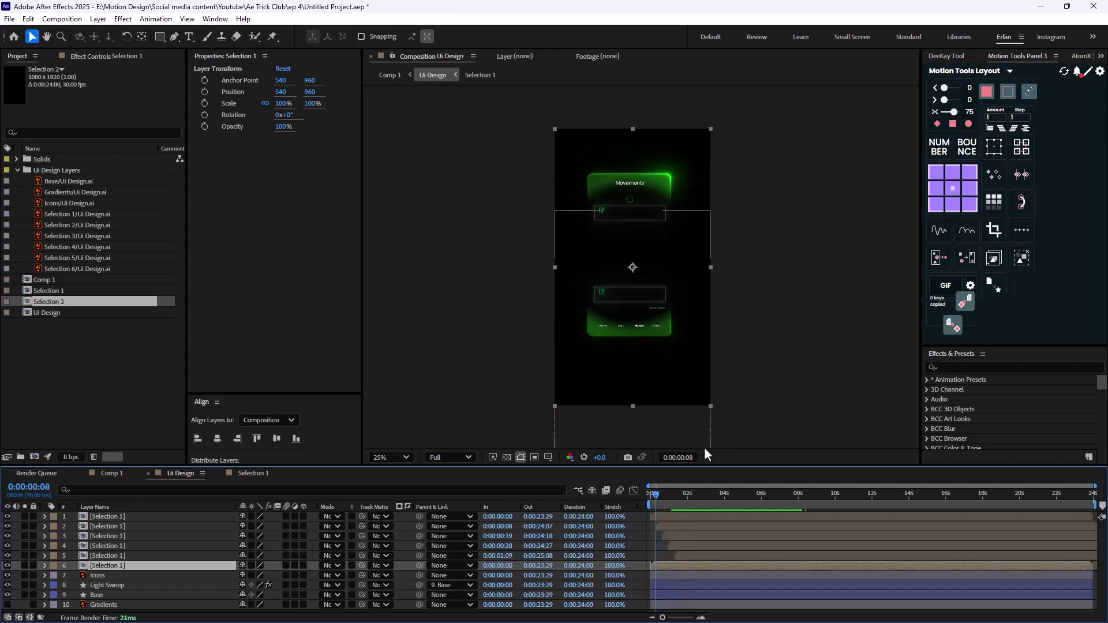
Step: Undo the time offsets of the Selection 1 layers
key("ctrl+z")
key("ctrl+z")
key("ctrl+z")
key("ctrl+z")
key("ctrl+z")
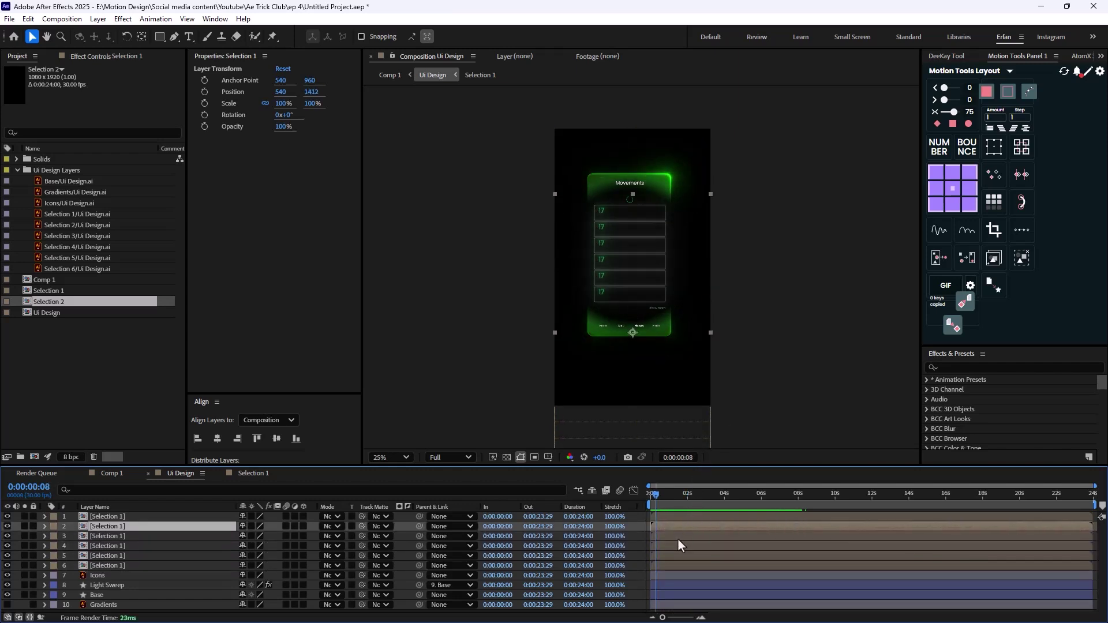
Step: Stagger the Selection 1 layers from layer 5 up to layer 1, starting at 0:08, 0:16, 0:23, 1:01 and 1:10, and preview
left_click_drag(670, 556, 719, 520)
left_click(650, 494)
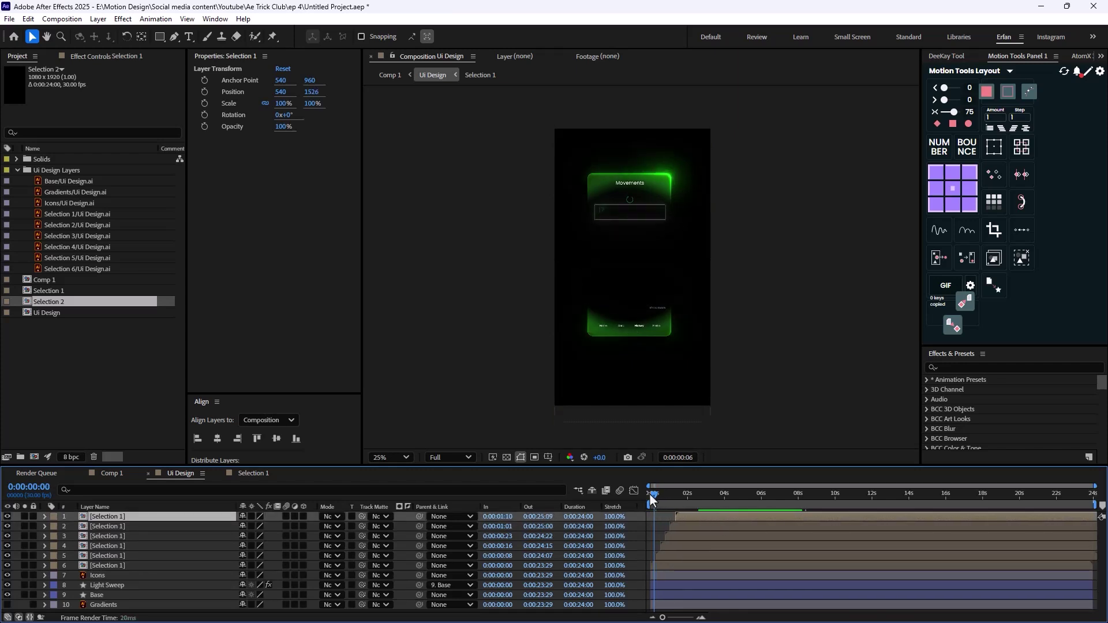
key("space")
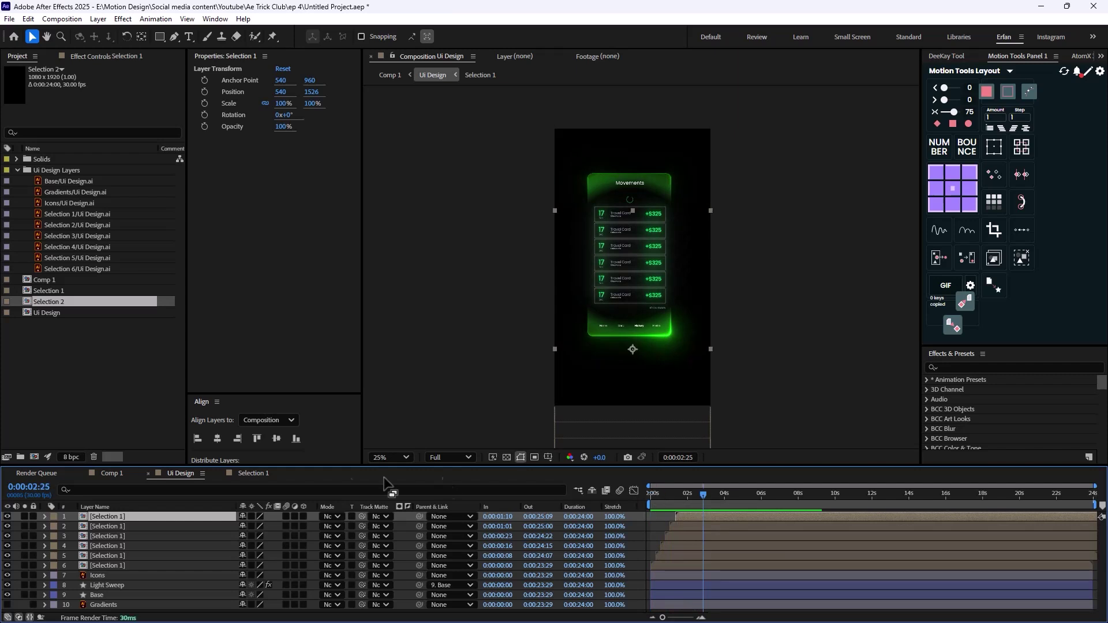
Step: Return to Comp 1 and set the Ui Design layer's scale to 140%
left_click(118, 475)
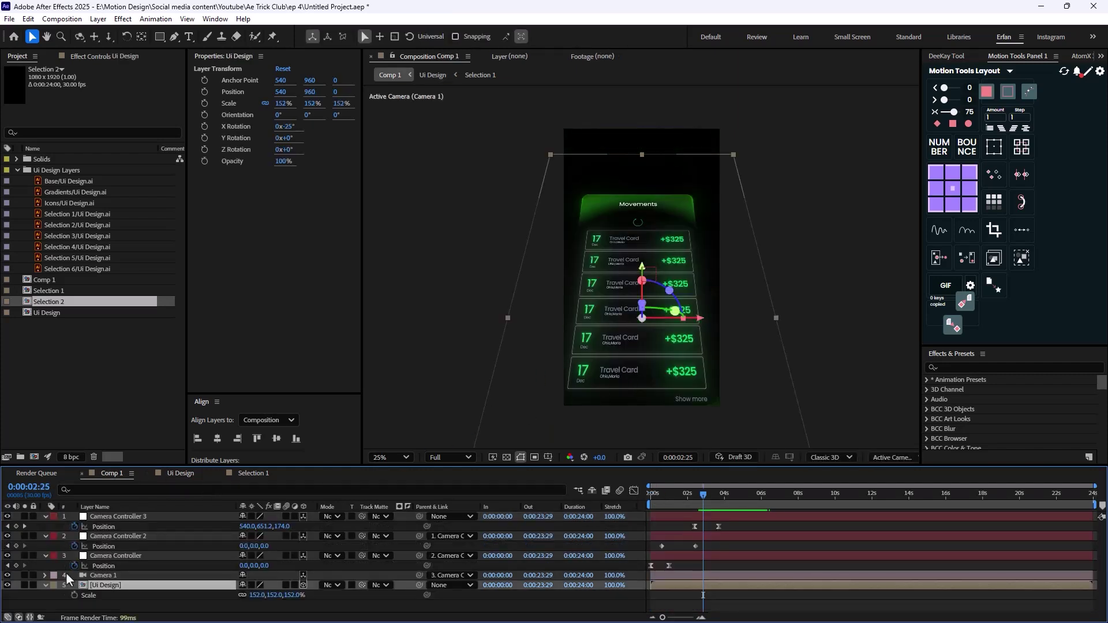
left_click(46, 585)
left_click(45, 516)
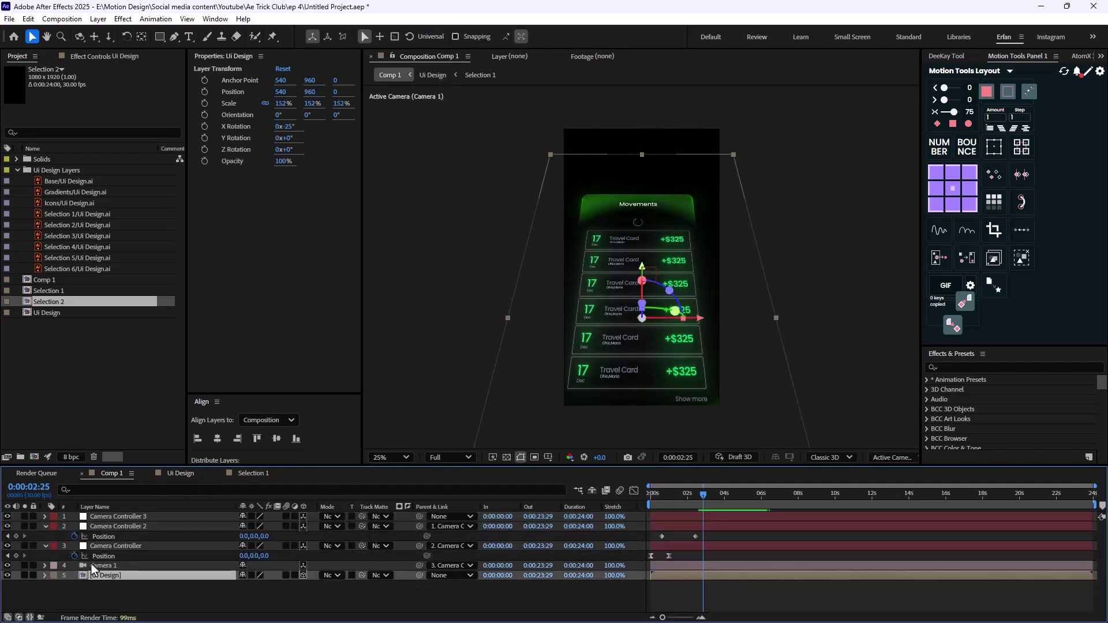
key("s")
left_click_drag(265, 586, 289, 585)
Step: Set an opacity keyframe of 0% on the Ui Design layer at the start of Comp 1
left_click_drag(688, 498, 652, 513)
key("t")
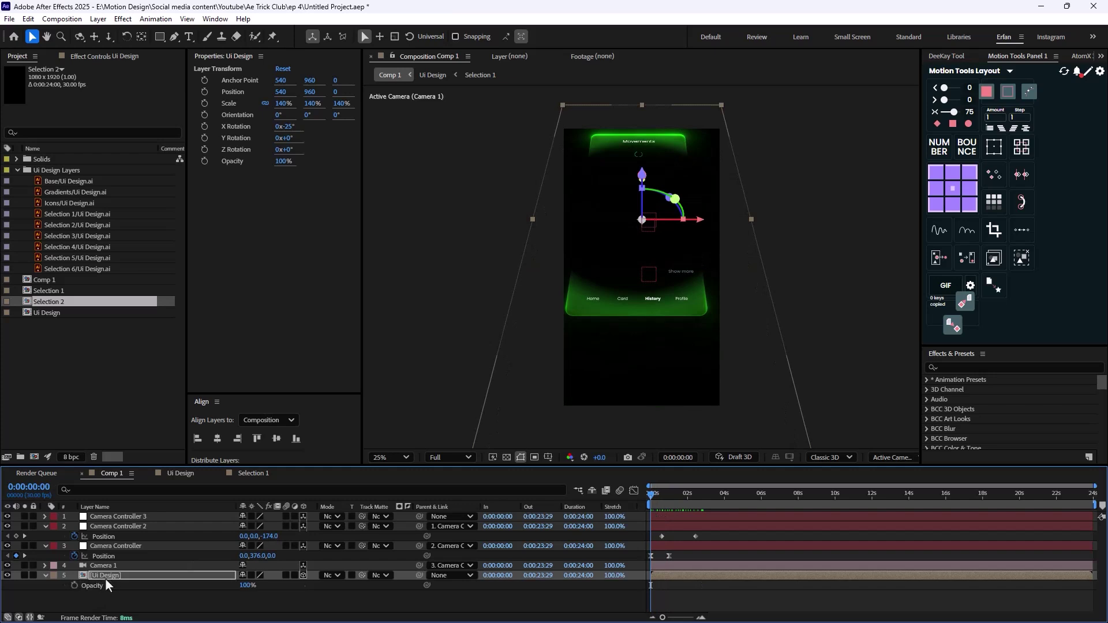
left_click(74, 585)
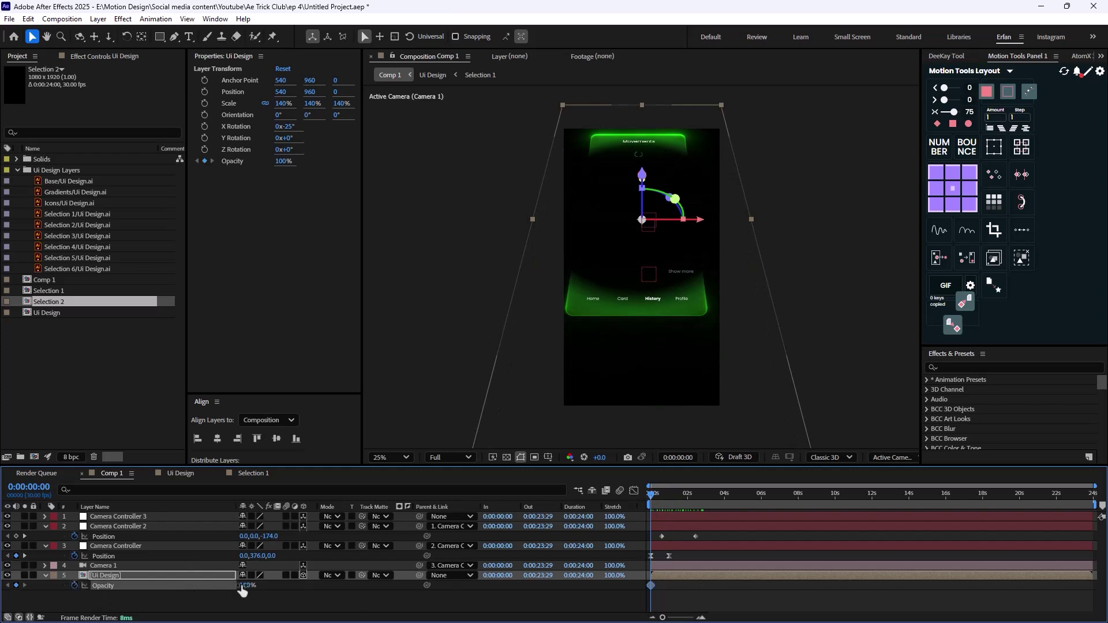
left_click_drag(241, 586, 161, 592)
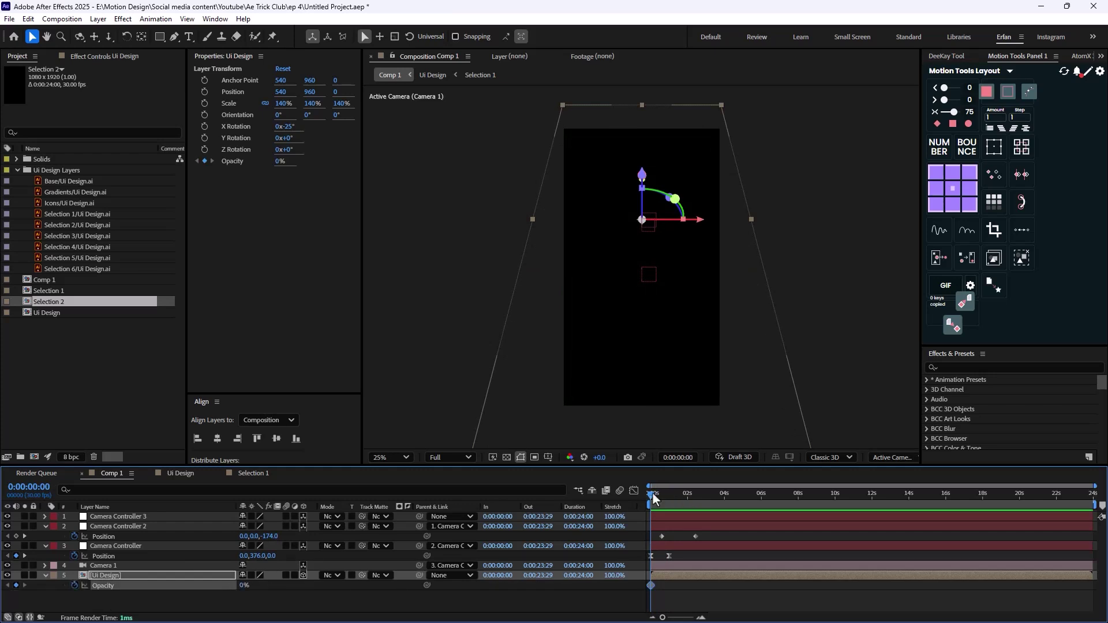
Step: Keyframe the Ui Design layer's opacity to 100% at 0:00:00:07 and preview the fade-in from the start
key("Page_Down")
key("Page_Down")
key("Page_Down")
key("Page_Down")
key("Page_Down")
key("Page_Down")
key("Page_Down")
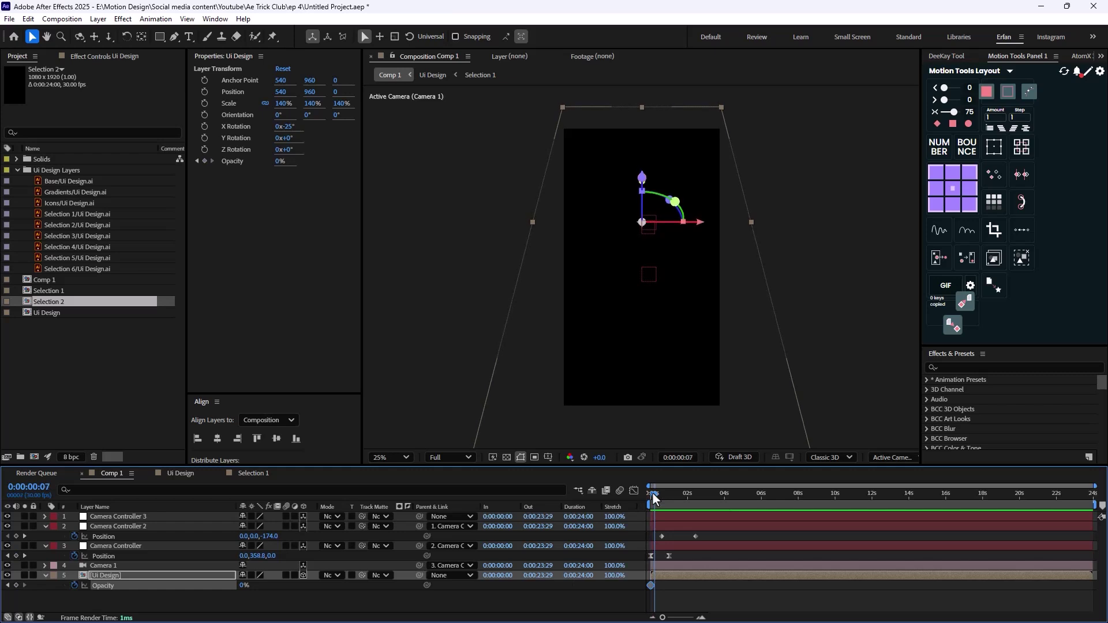
left_click(245, 595)
left_click(650, 585)
left_click(265, 601)
left_click_drag(243, 586, 323, 586)
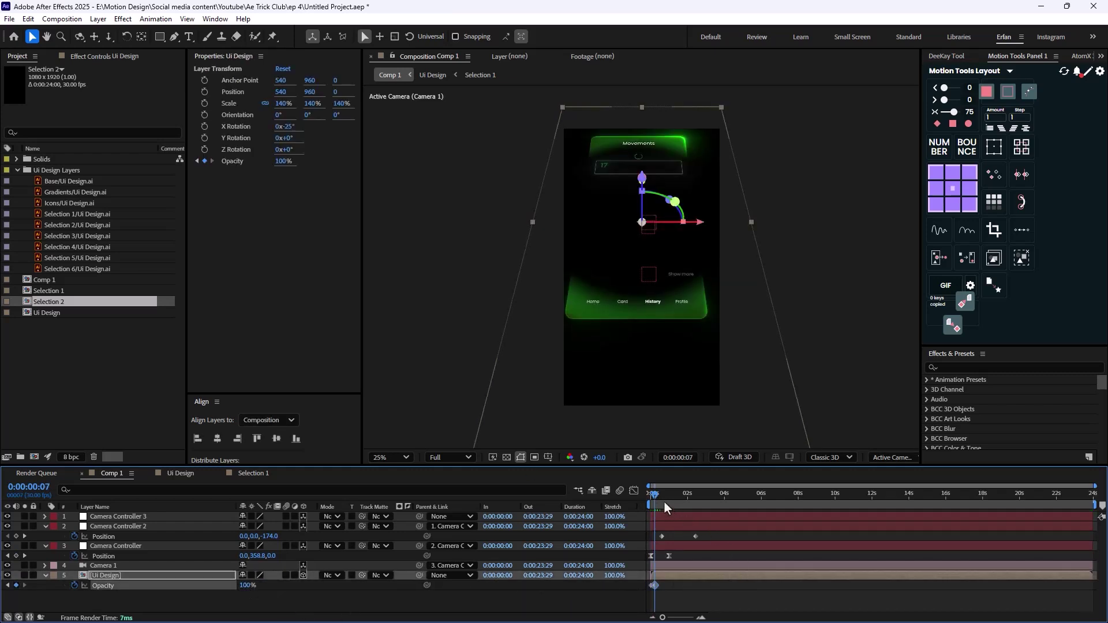
left_click_drag(656, 497, 646, 497)
key("space")
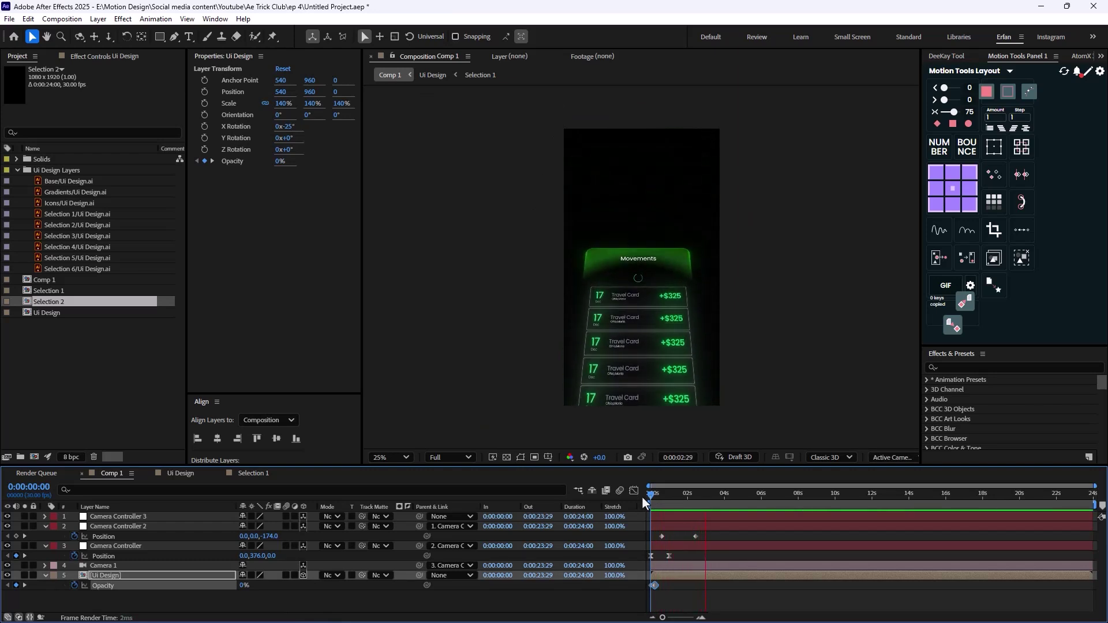
key("space")
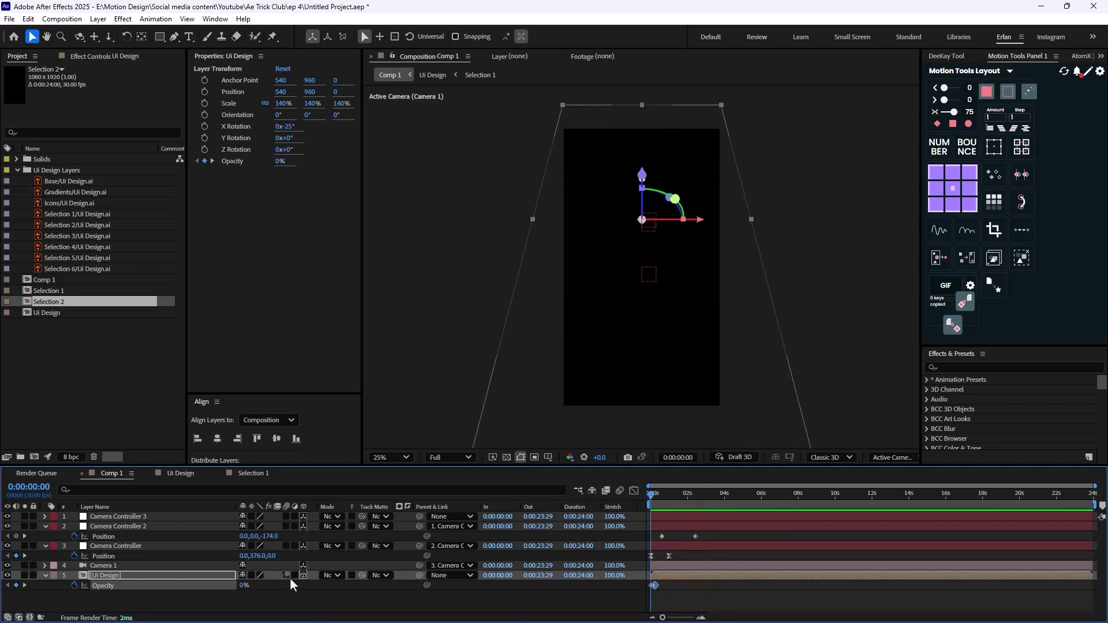
Step: Enable motion blur for the Ui Design layer and preview the animation
left_click(318, 588)
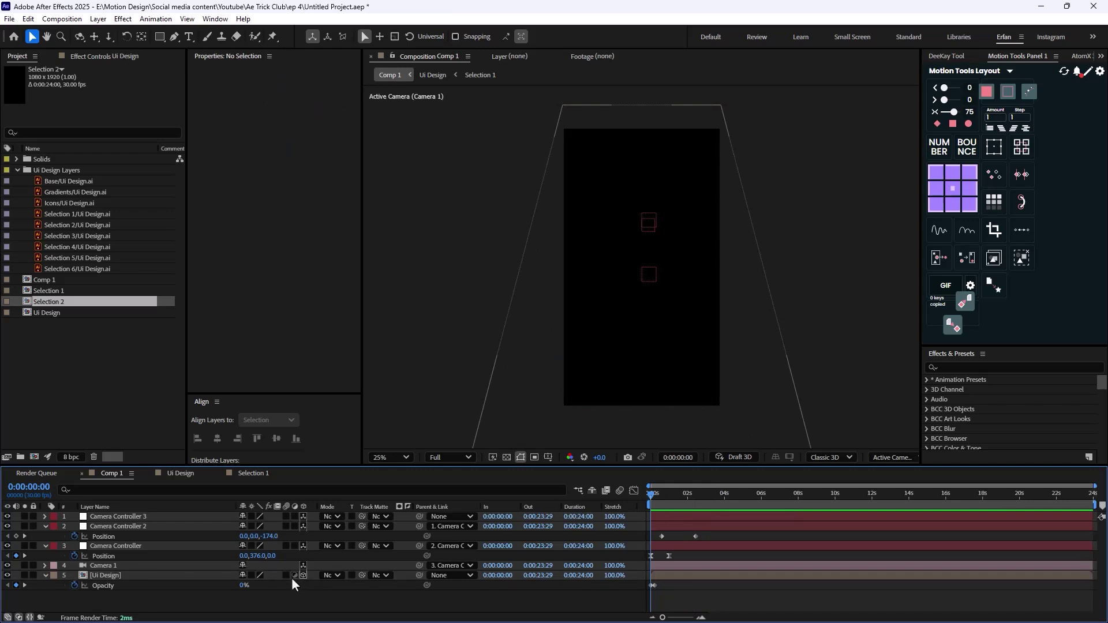
left_click(295, 576)
left_click(286, 576)
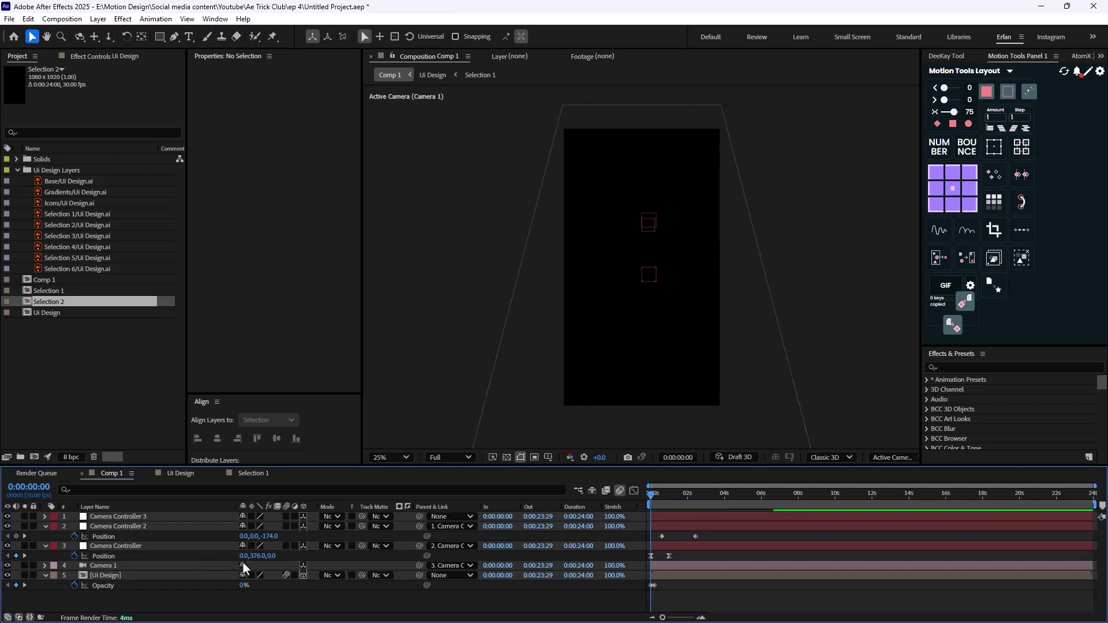
key("space")
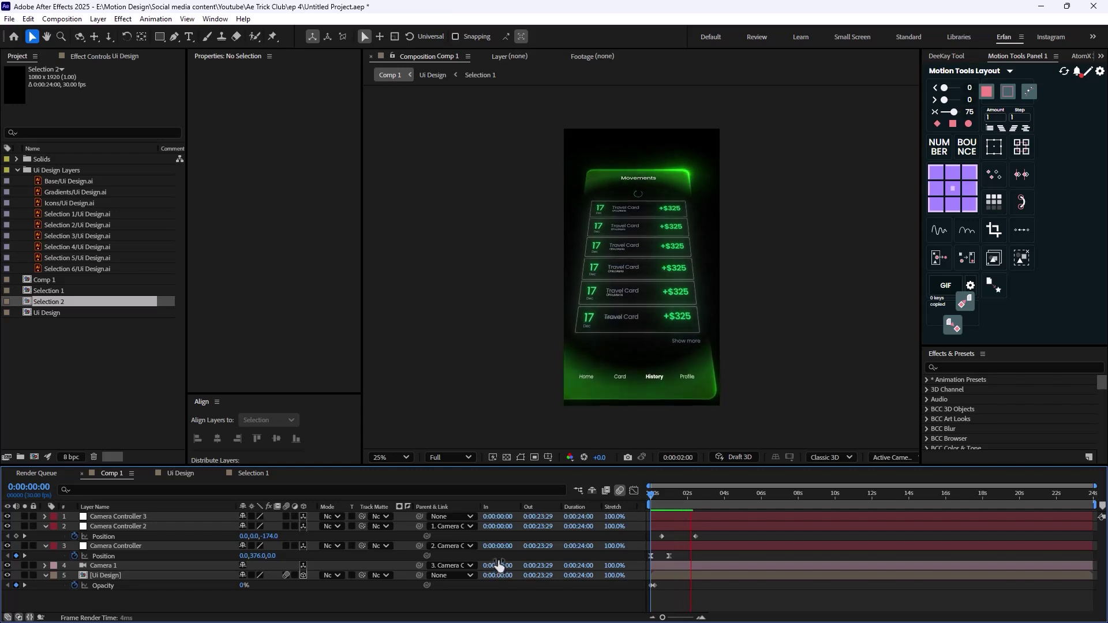
key("space")
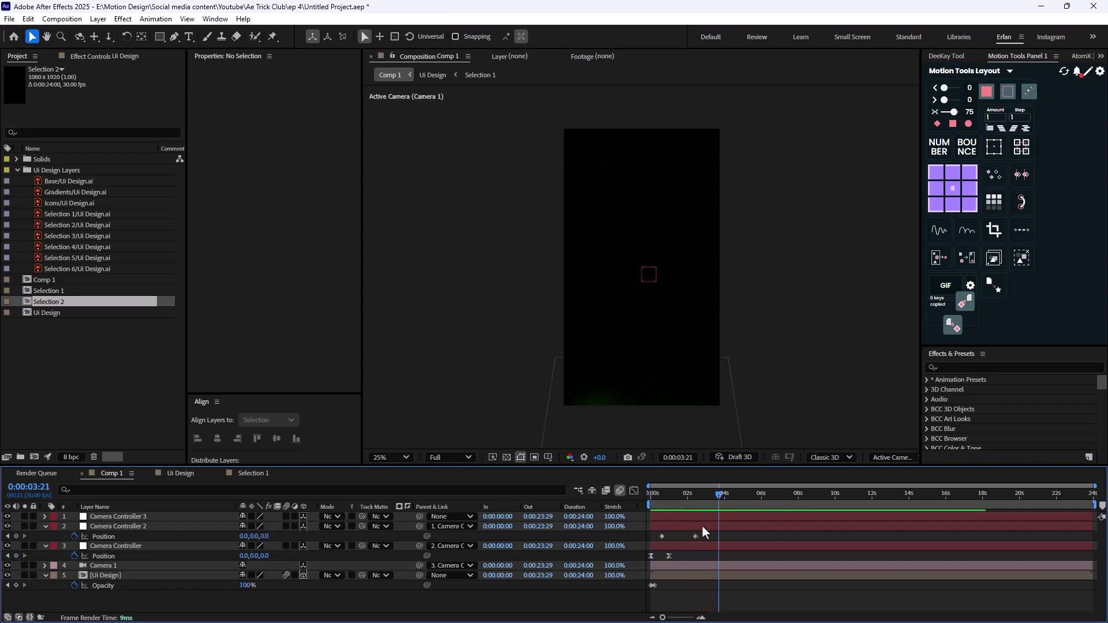
Step: Create a 1080 x 1920 px dark gray solid beneath the Ui Design layer and apply Gradient Ramp to it
key("Home")
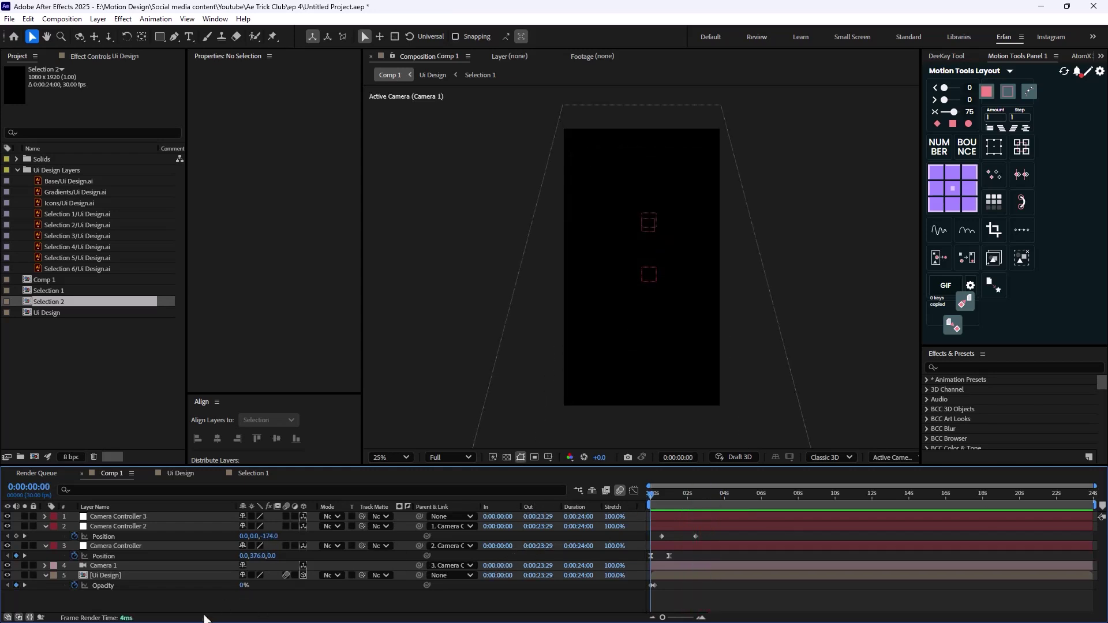
key("ctrl+y")
left_click(627, 426)
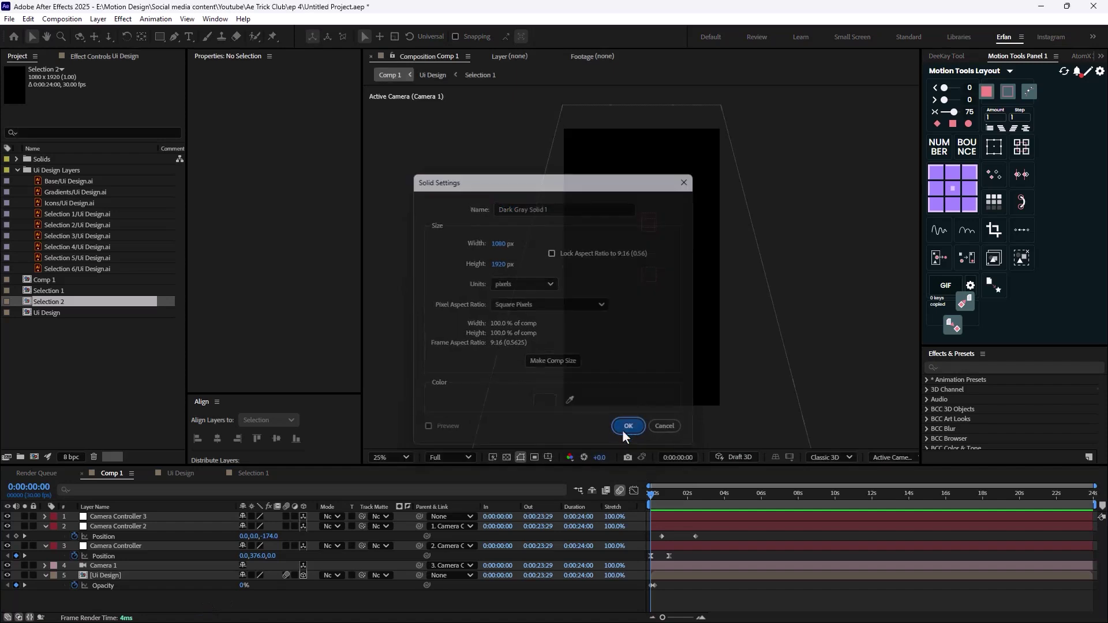
key("ctrl+space")
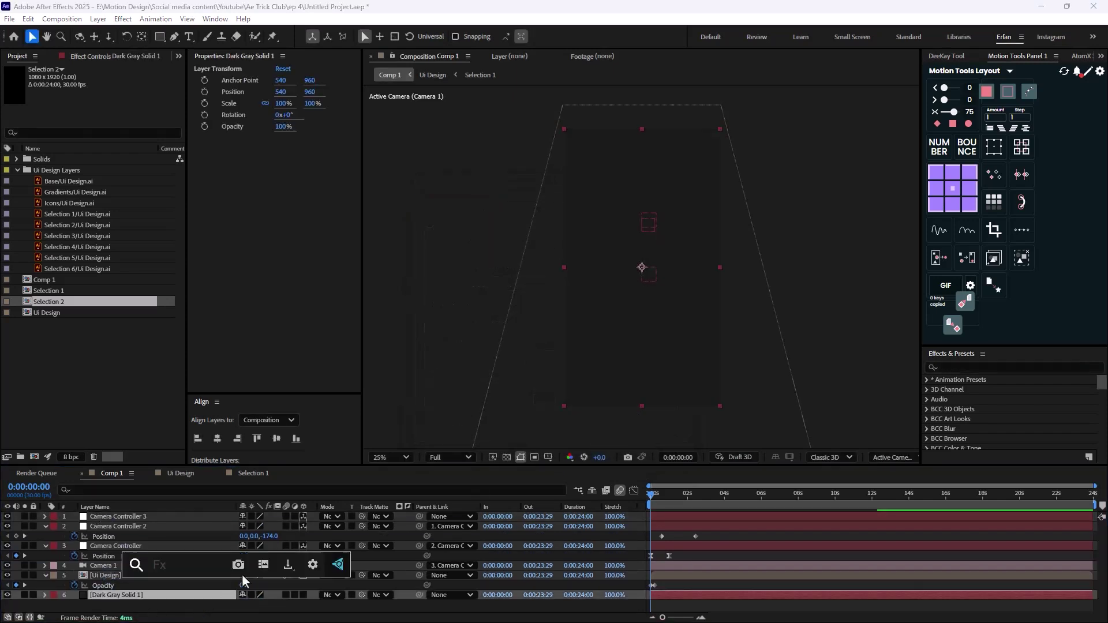
type("grad")
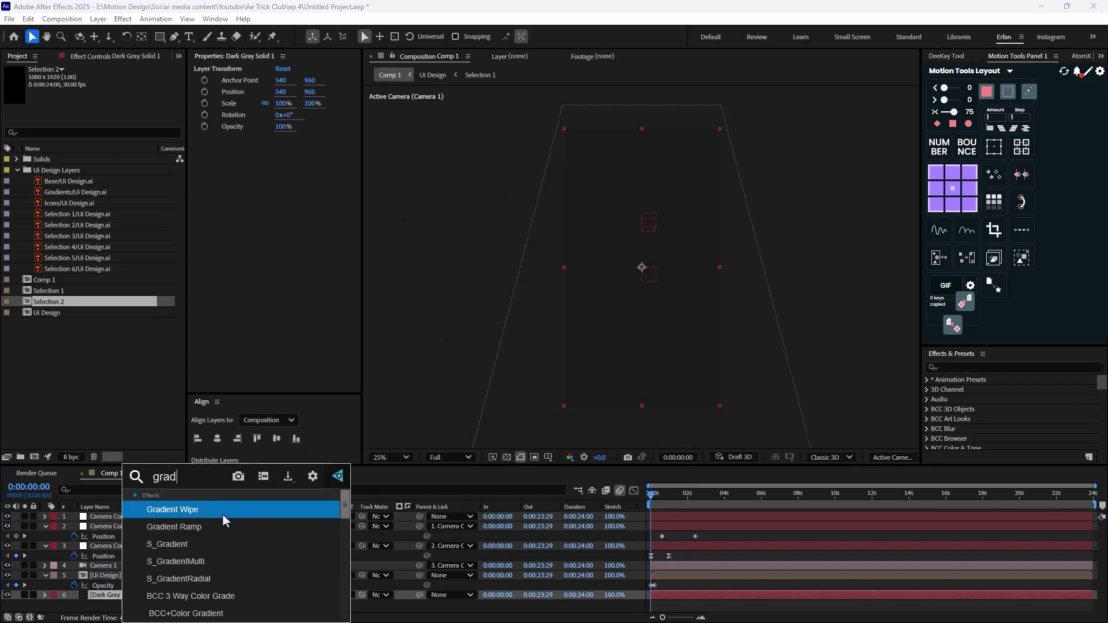
left_click(223, 527)
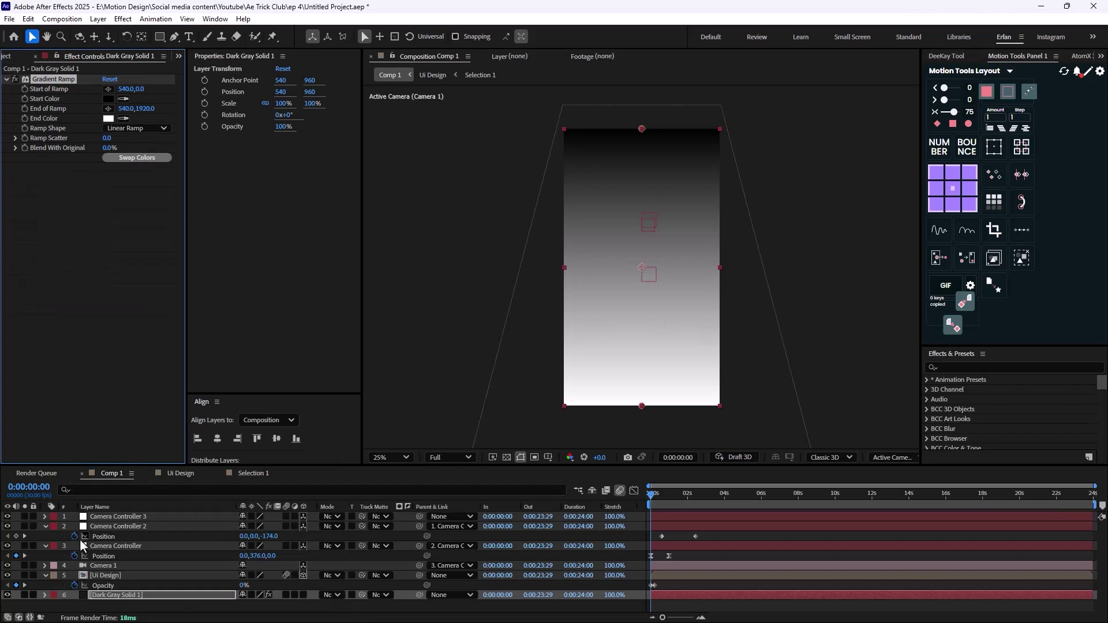
Step: Make the gradient a Radial Ramp, with its start at about 512, 772 and its end at about 512, 1296
left_click(132, 129)
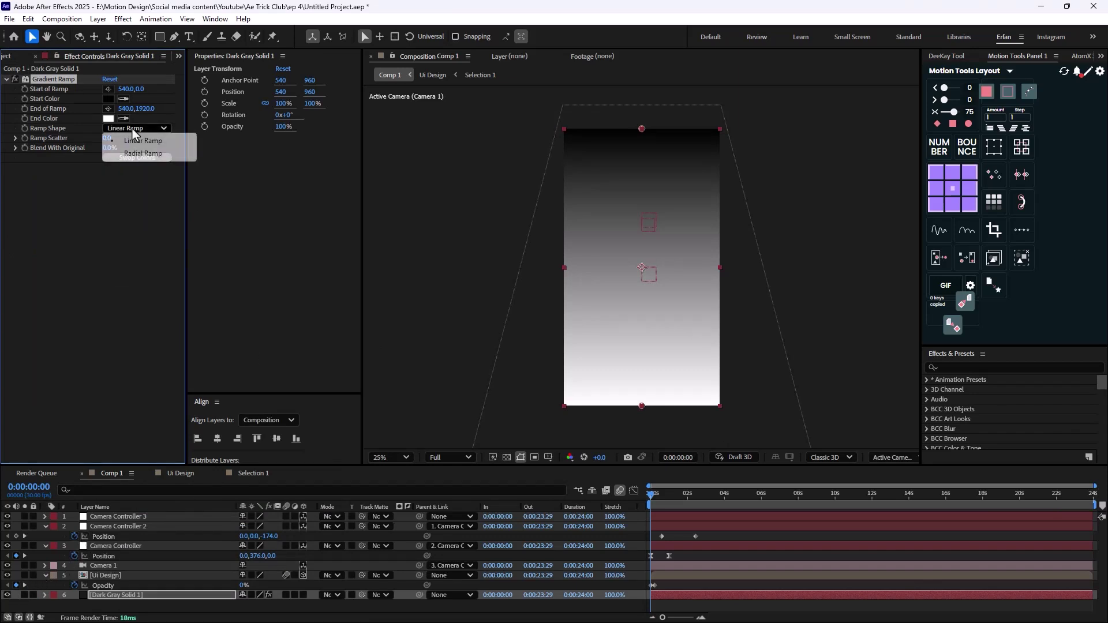
left_click(142, 153)
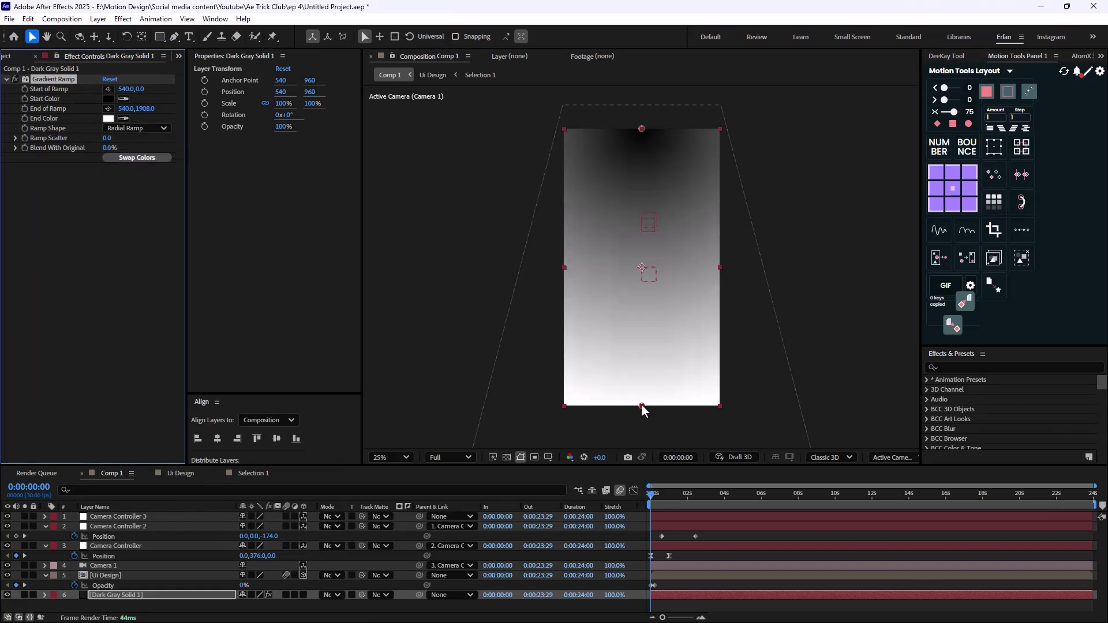
left_click_drag(642, 404, 642, 280)
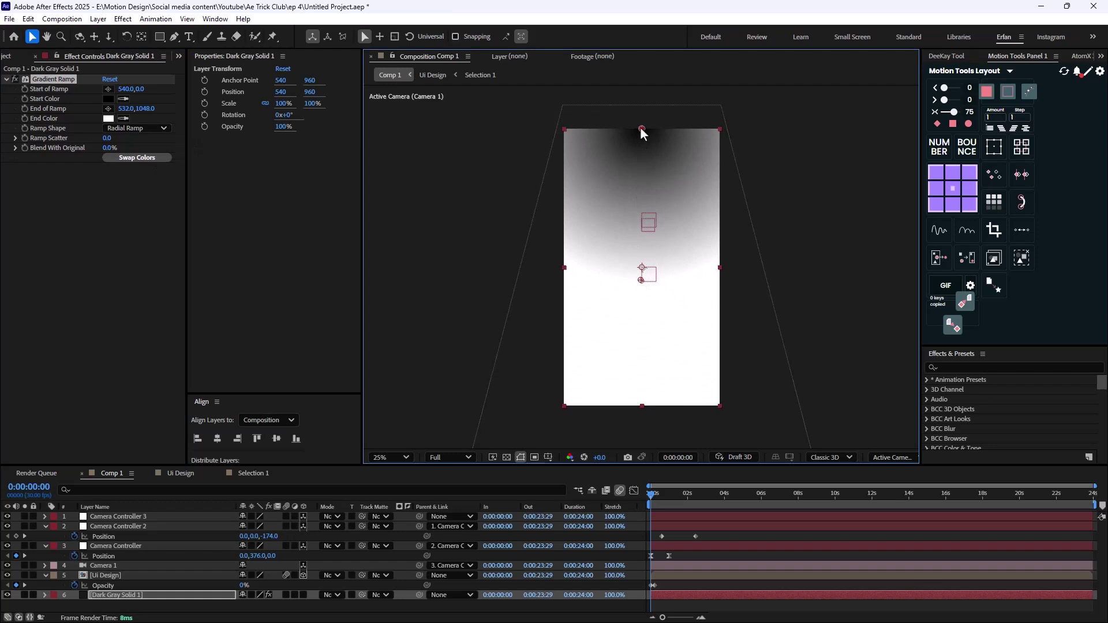
left_click_drag(636, 130, 639, 229)
left_click_drag(641, 281, 638, 316)
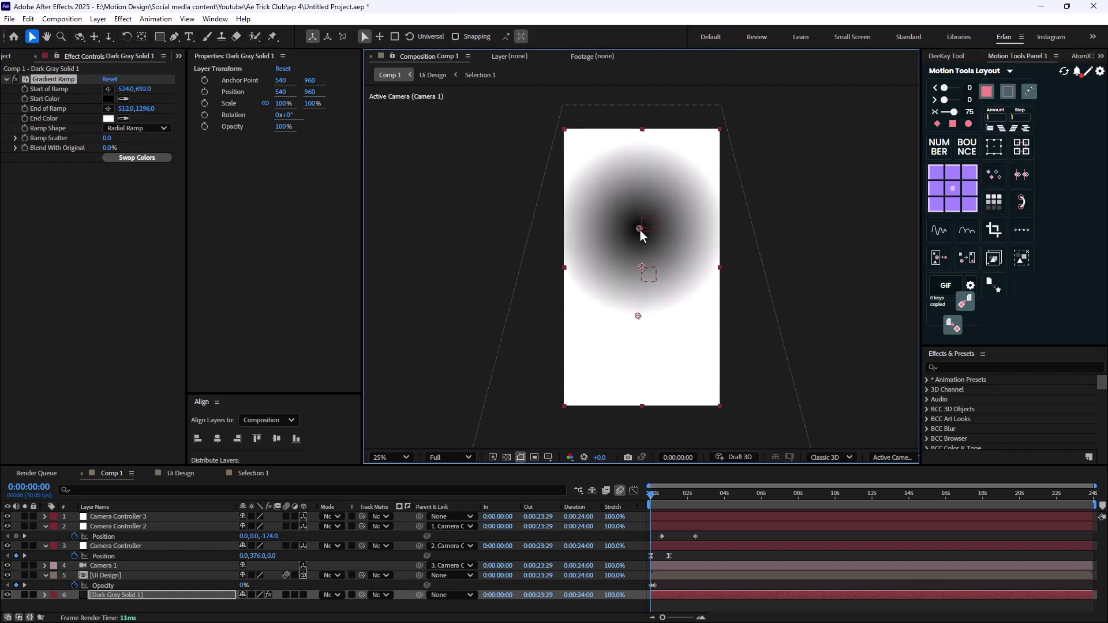
mouse_move(640, 230)
left_mouse_down()
mouse_move(640, 252)
mouse_move(638, 242)
left_mouse_up()
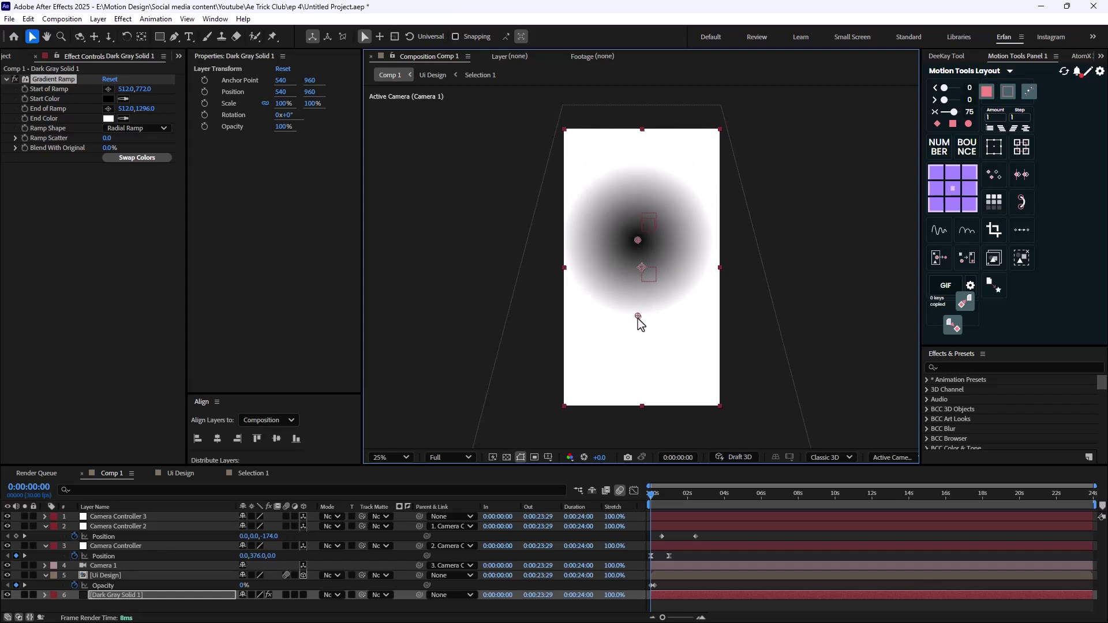
Step: Set the Gradient Ramp's end color to near-black 0F0F0F
left_click(108, 118)
left_click(427, 380)
left_click_drag(426, 380, 424, 384)
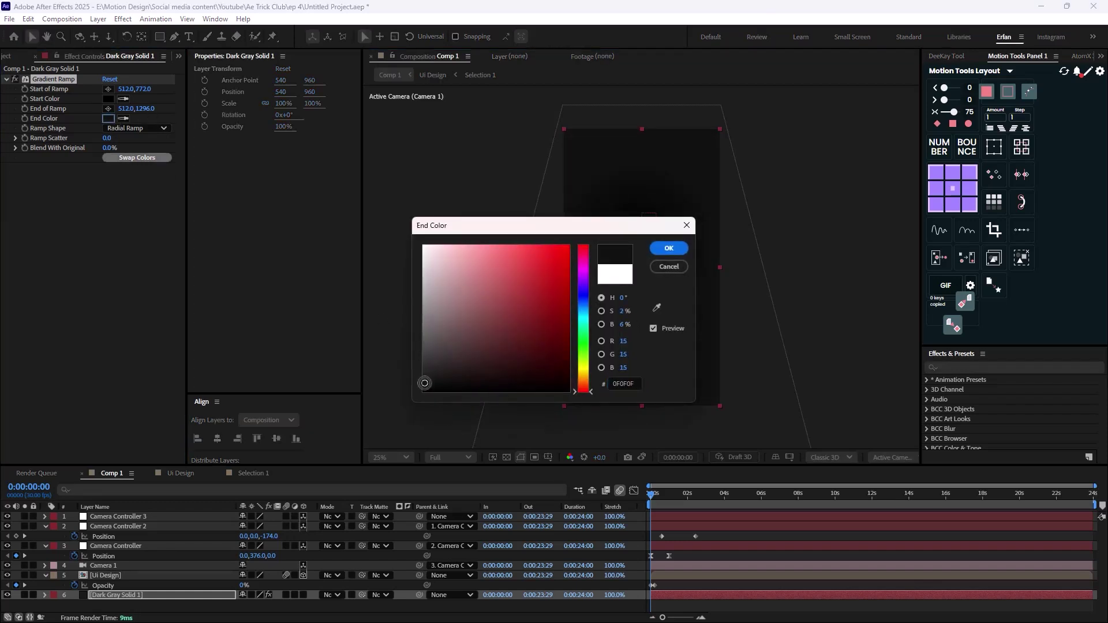
left_click_drag(573, 230, 643, 314)
left_click(725, 335)
Step: Set the Gradient Ramp's start color to dark green 0B4F02 and move its start point to about 532, 844
left_click(108, 99)
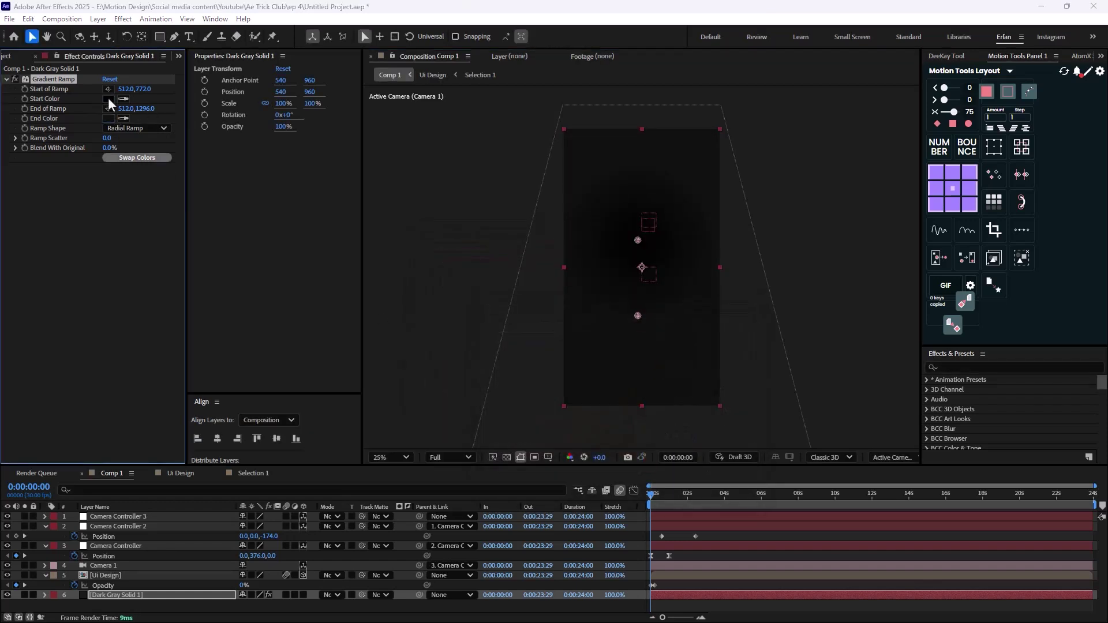
left_click(584, 346)
left_click_drag(583, 230, 781, 341)
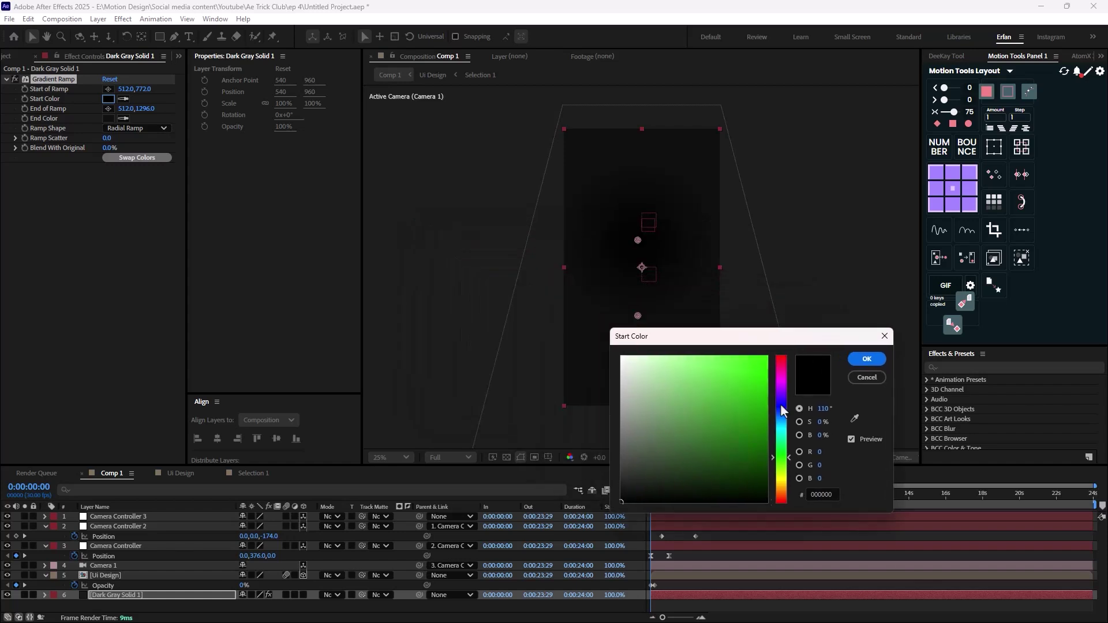
mouse_move(760, 453)
left_mouse_down()
mouse_move(775, 475)
mouse_move(782, 458)
mouse_move(765, 457)
left_mouse_up()
left_click(763, 451)
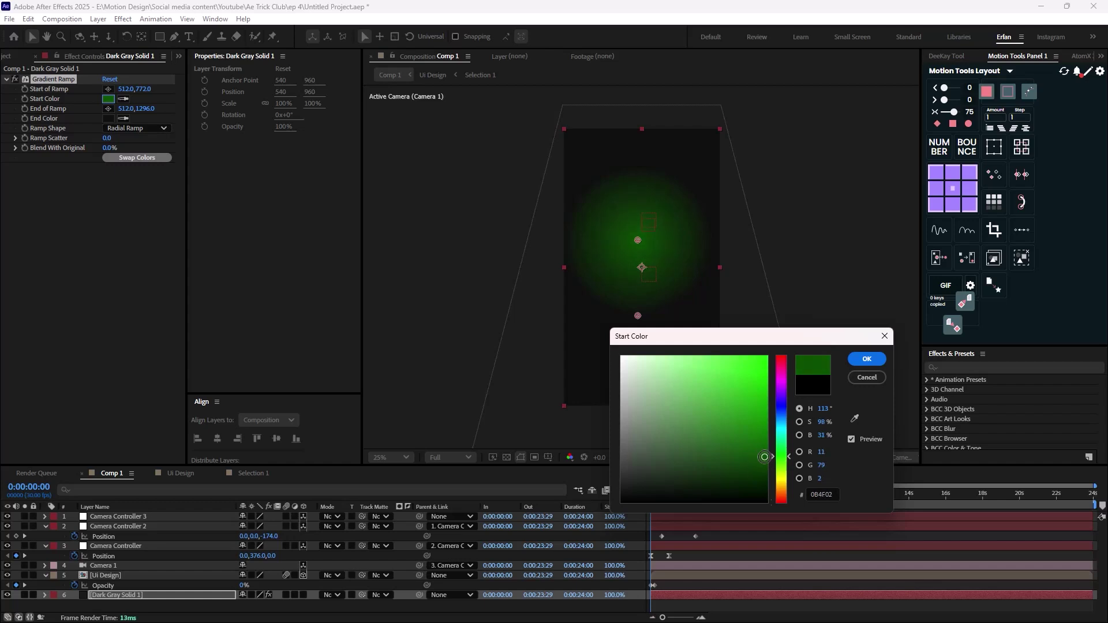
left_click(643, 245)
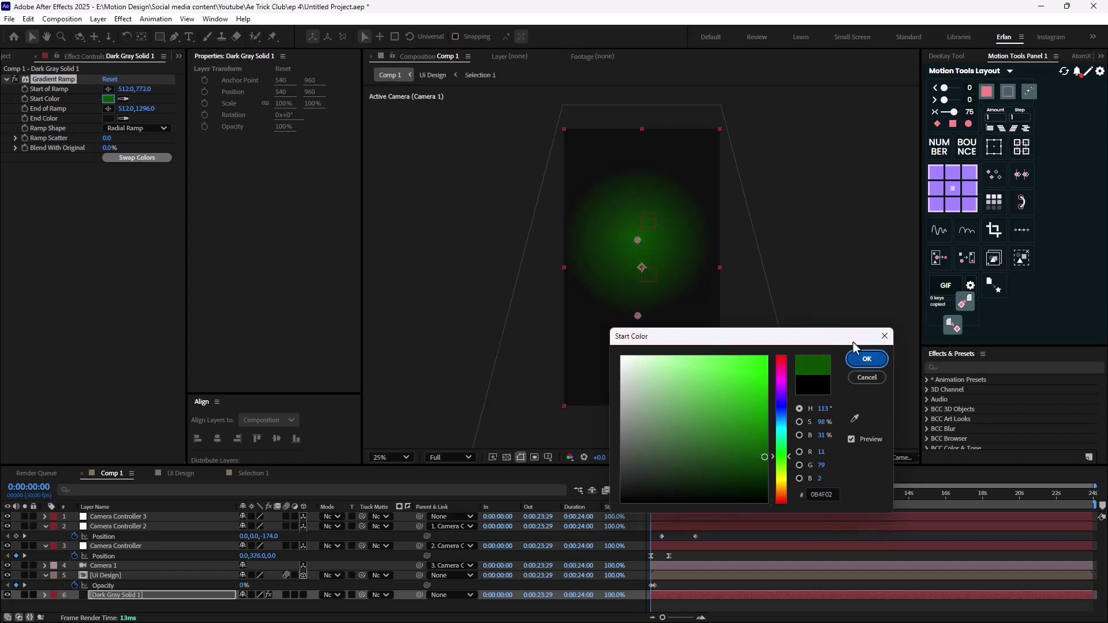
left_click(867, 359)
left_click_drag(639, 242, 642, 254)
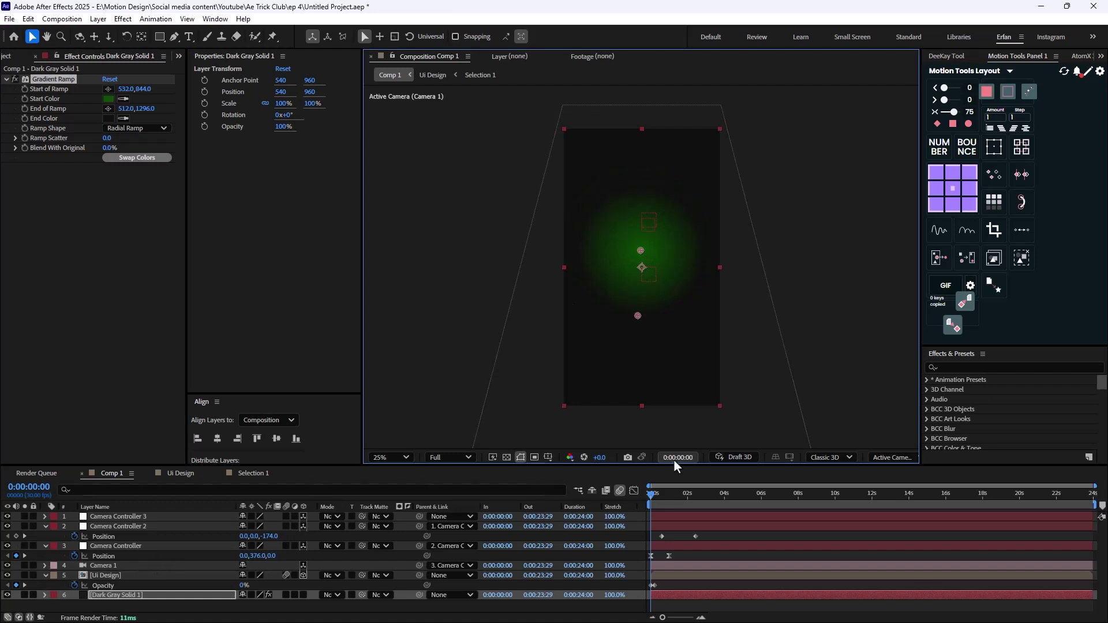
Step: Check the background behind the cards at 0:00:01:15 and darken the ramp's start color to 0D2C09
left_click_drag(657, 497, 678, 500)
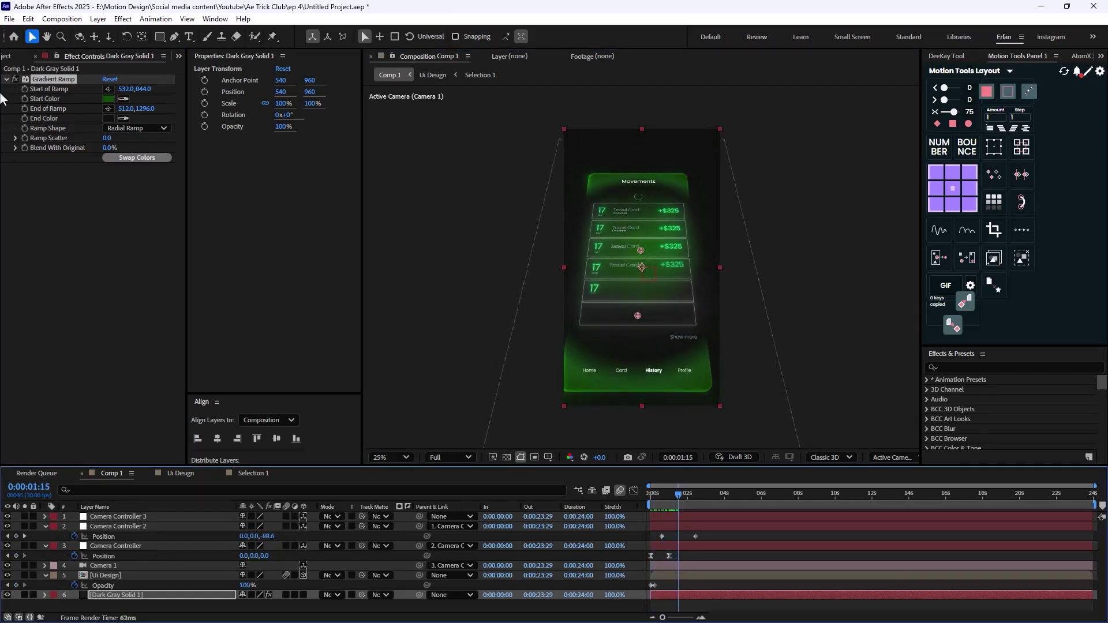
left_click(108, 99)
mouse_move(529, 300)
left_mouse_down()
mouse_move(527, 361)
mouse_move(538, 365)
left_mouse_up()
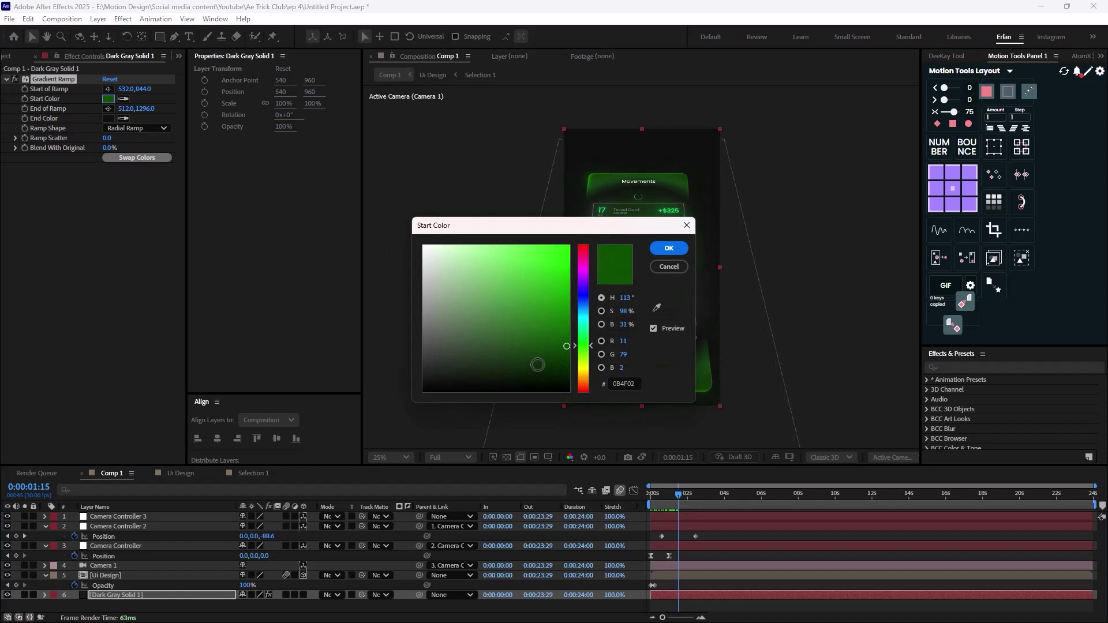
left_click_drag(608, 225, 747, 296)
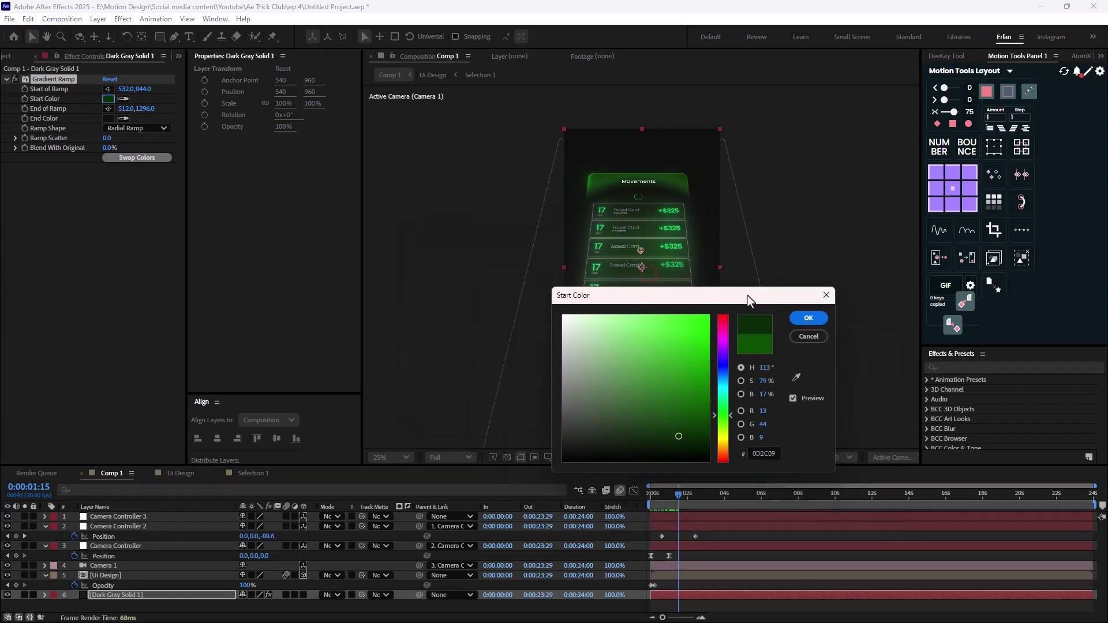
left_click(809, 318)
Step: Apply the Noise effect to the gradient solid, set a low noise amount, and inspect the grain up close
key("ctrl+space")
type("nois")
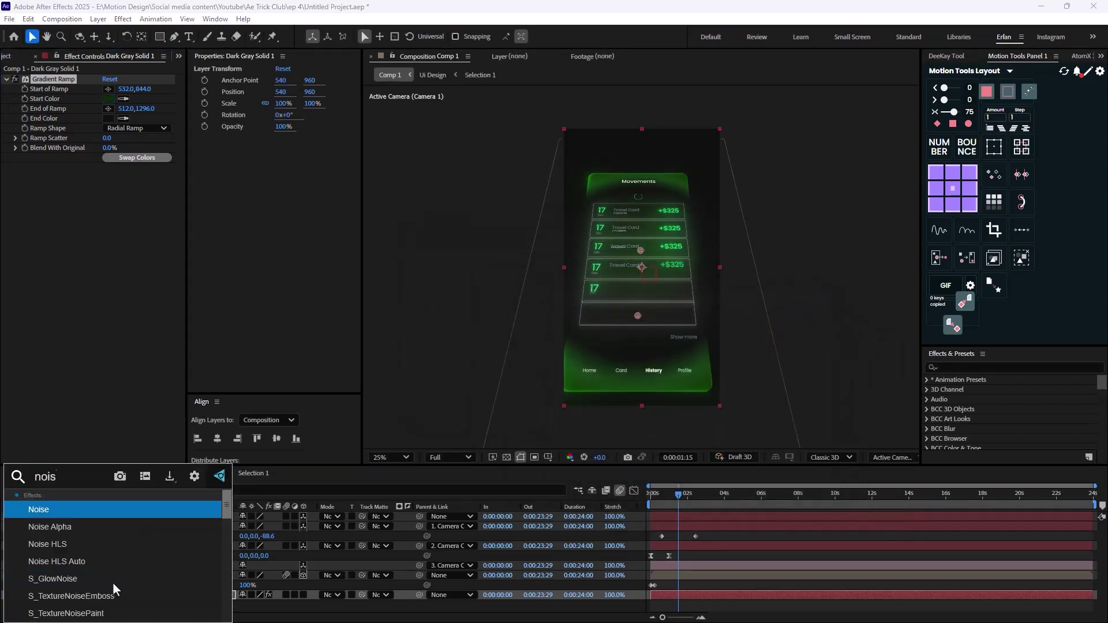
type("e")
left_click(45, 508)
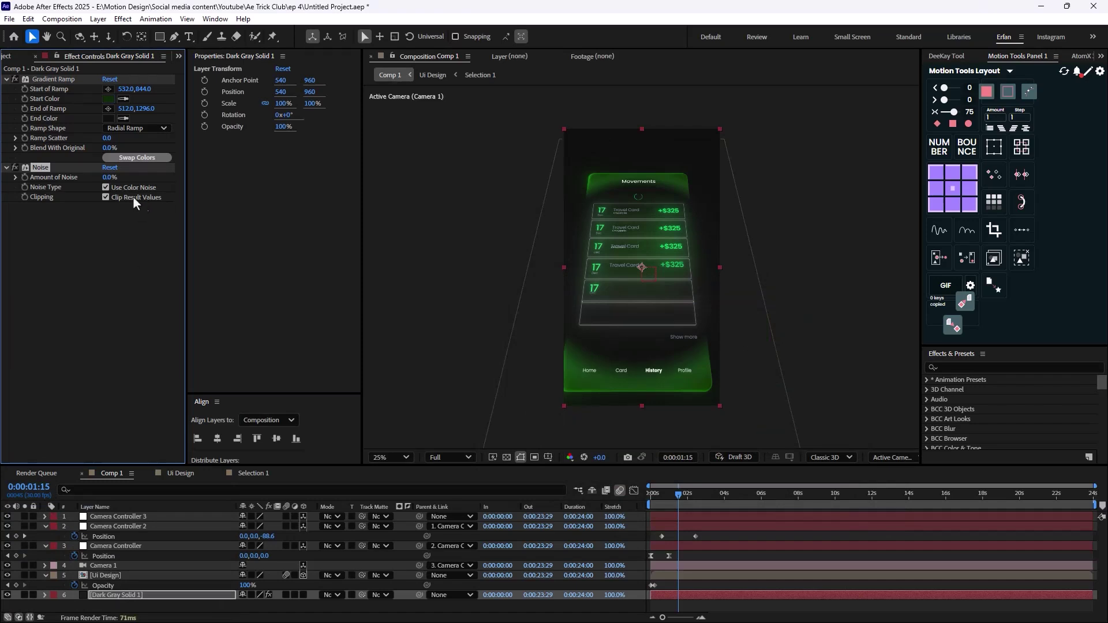
left_click(107, 177)
type("8")
key("Return")
scroll(638, 271, "up", 2)
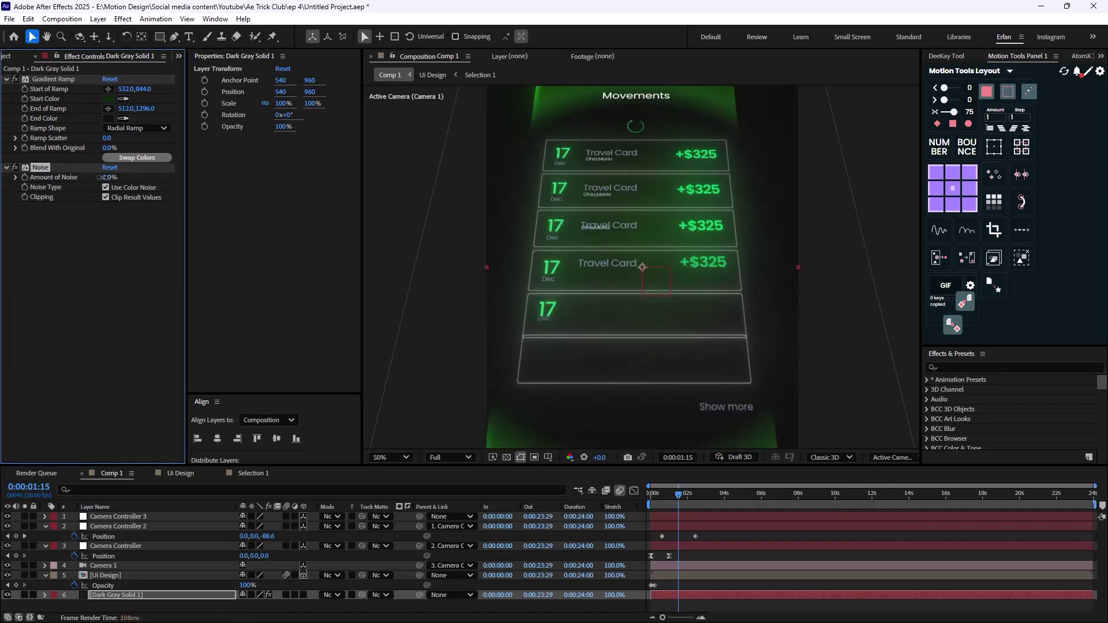
Step: Set the Noise effect's amount on the gradient solid to 5%
left_click_drag(106, 177, 105, 177)
type("5")
key("Return")
left_click(106, 187)
scroll(567, 290, "down", 4)
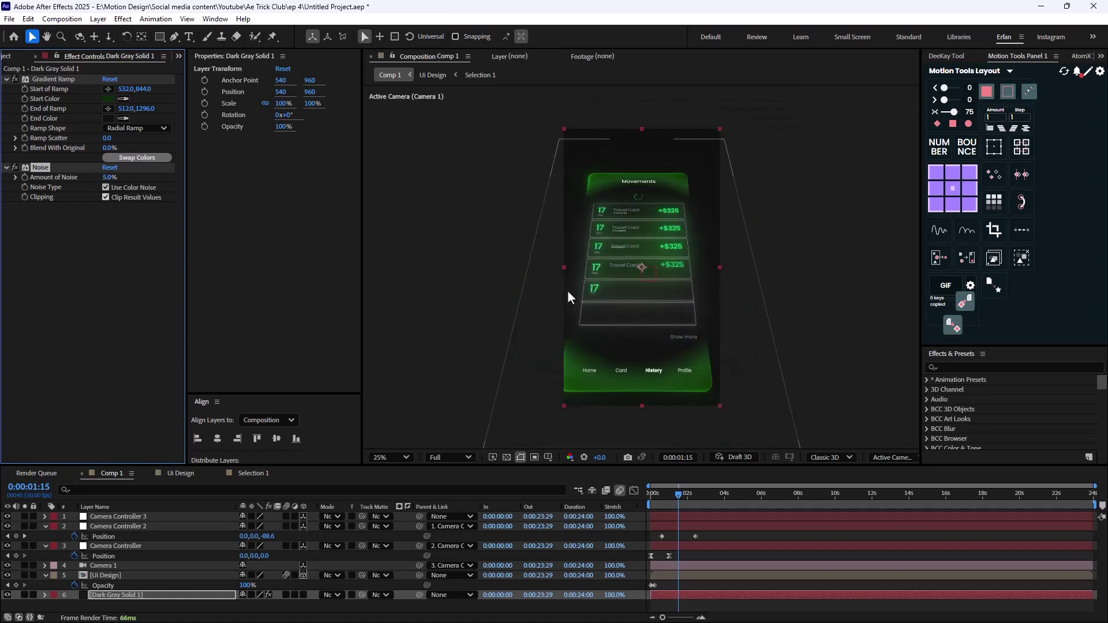
Step: Create a new 1080 × 1920 px solid in Comp 1 and apply the Optical Flares effect to it
left_click(129, 606)
right_click(128, 606)
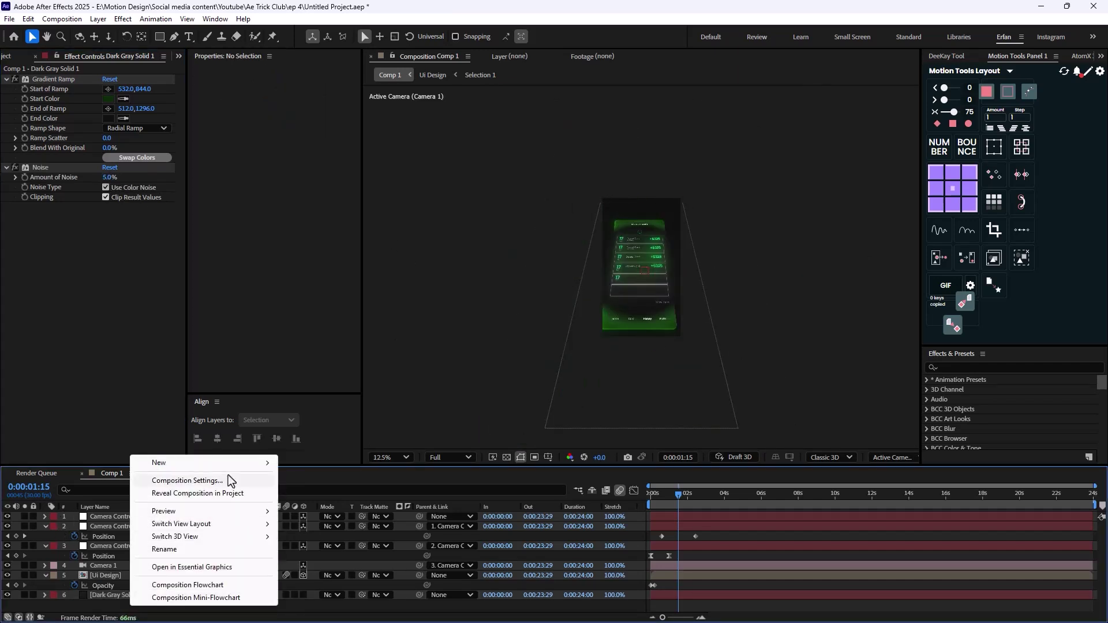
mouse_move(220, 463)
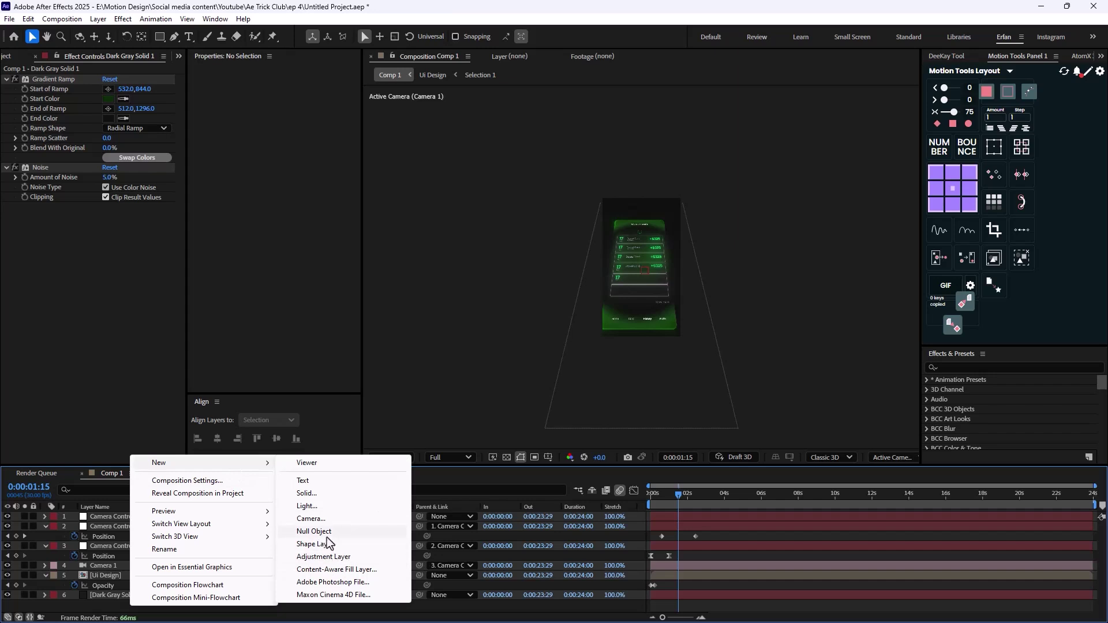
left_click(329, 495)
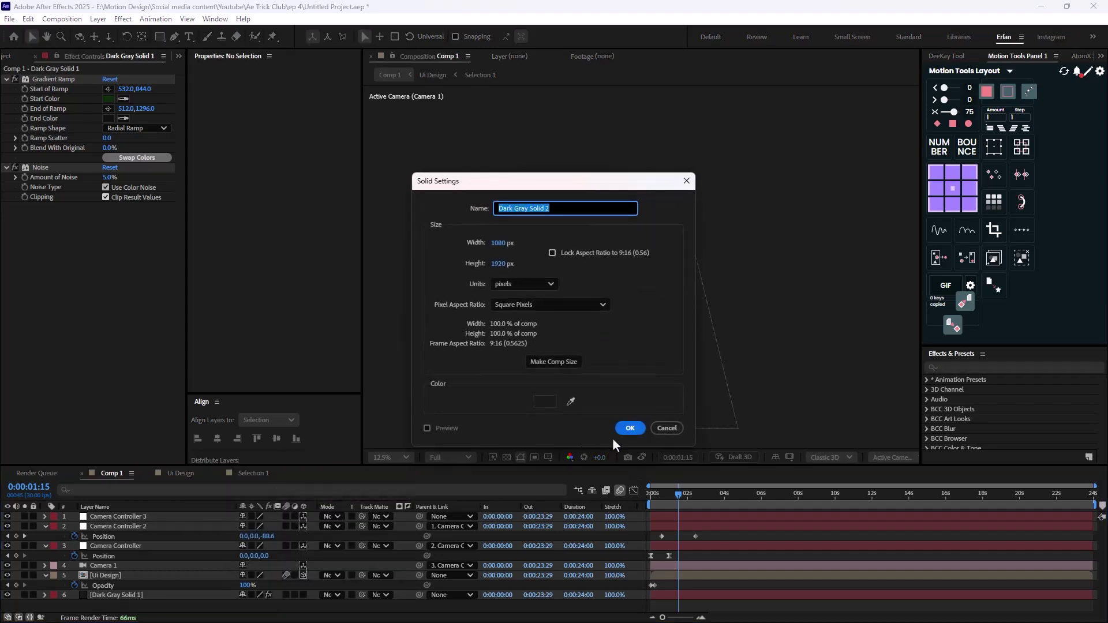
left_click(626, 428)
key("ctrl+space")
type("op")
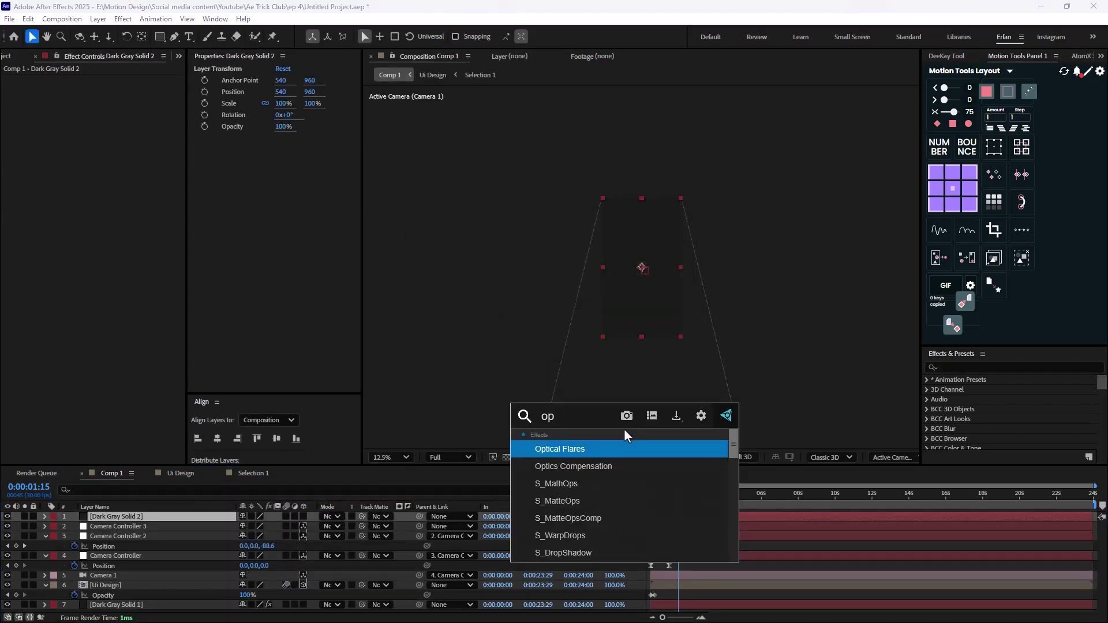
key("Return")
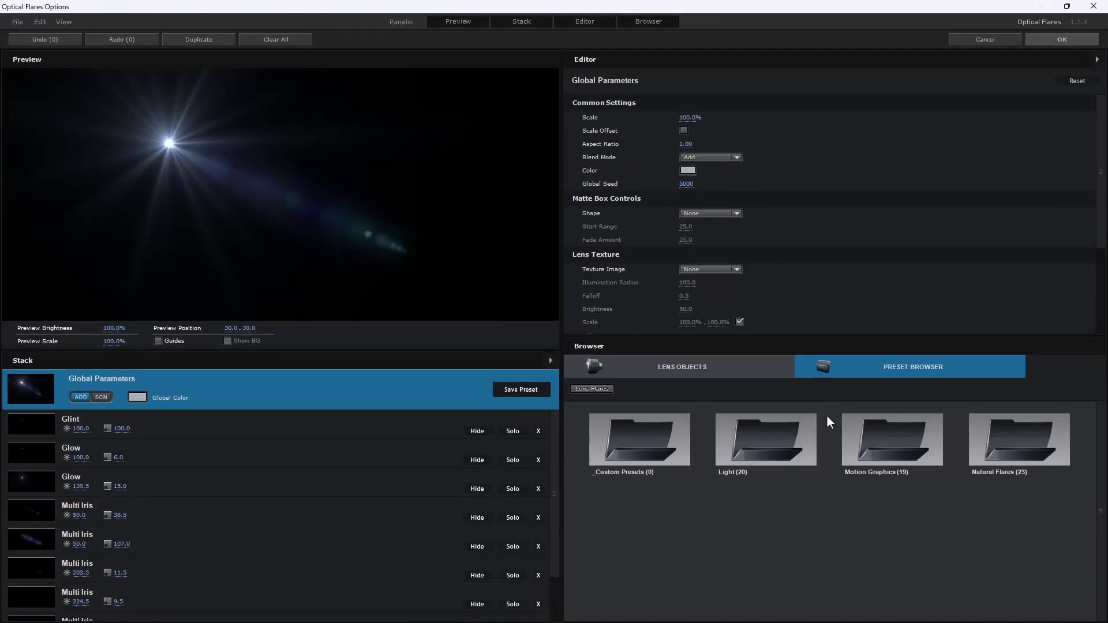
Step: Load the Red Triangles preset from the Motion Graphics lens flares
double_click(792, 455)
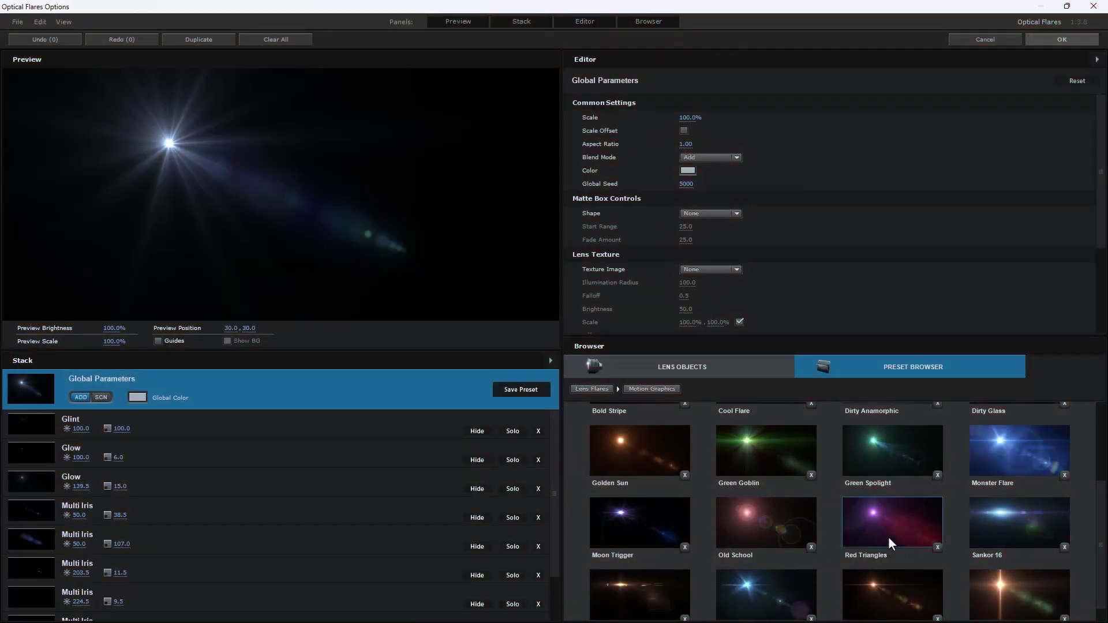
left_click(889, 534)
left_click(1061, 39)
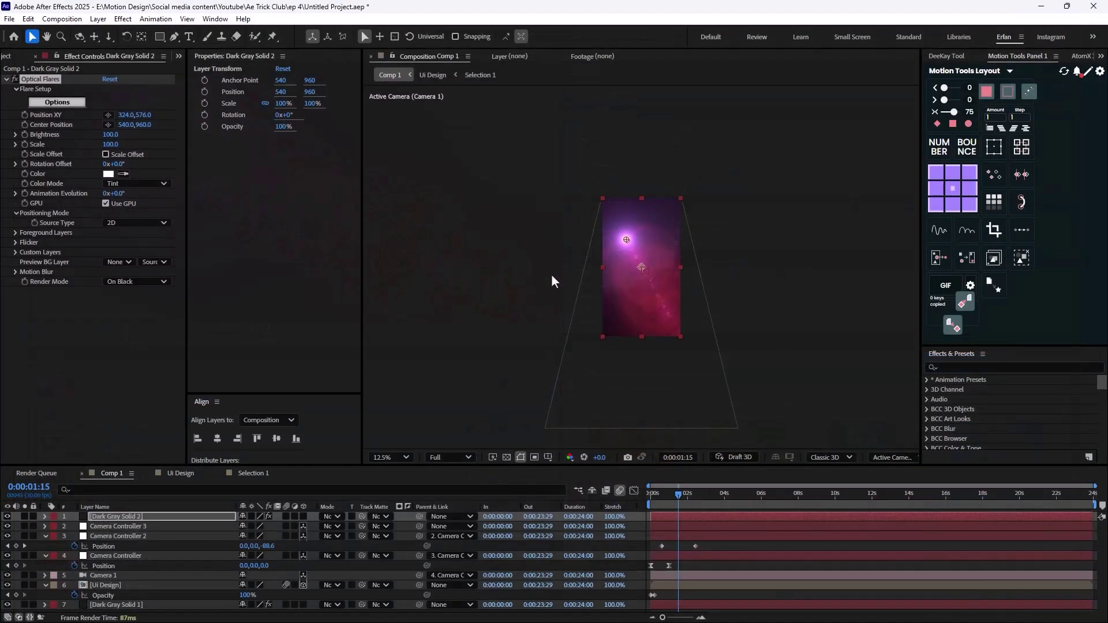
Step: Set the flare's render mode to On Transparent and its positioning source type to 3D
left_click(137, 282)
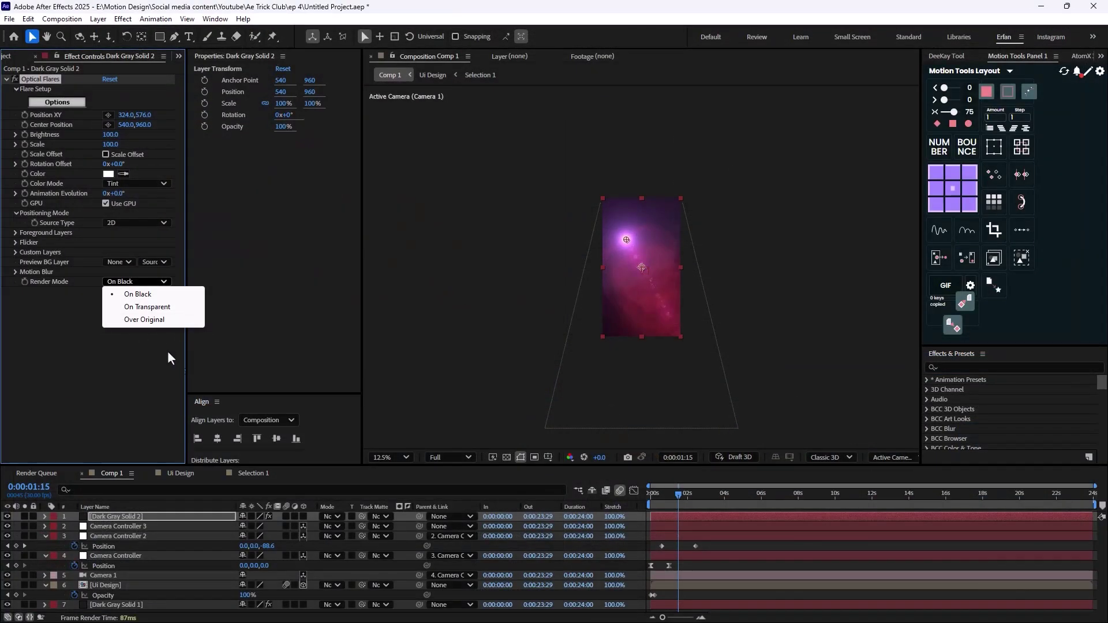
left_click(141, 307)
left_click(140, 222)
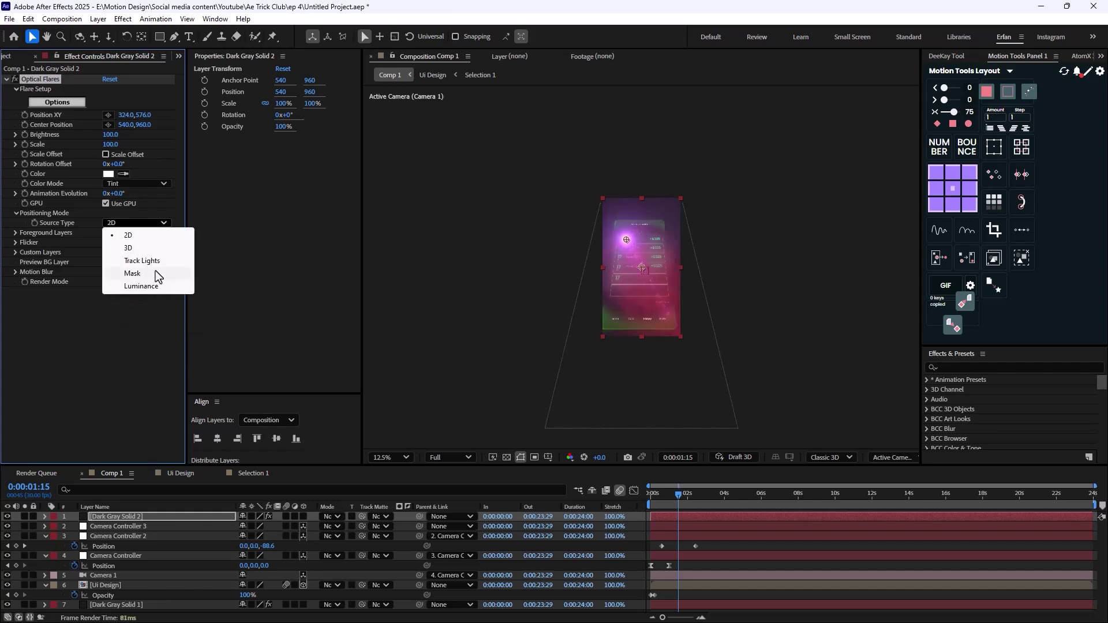
left_click(145, 251)
Step: Move the flare far outside the frame to about -1980, -1760 and lower its solid's opacity to 52%
left_click_drag(636, 238, 458, 71)
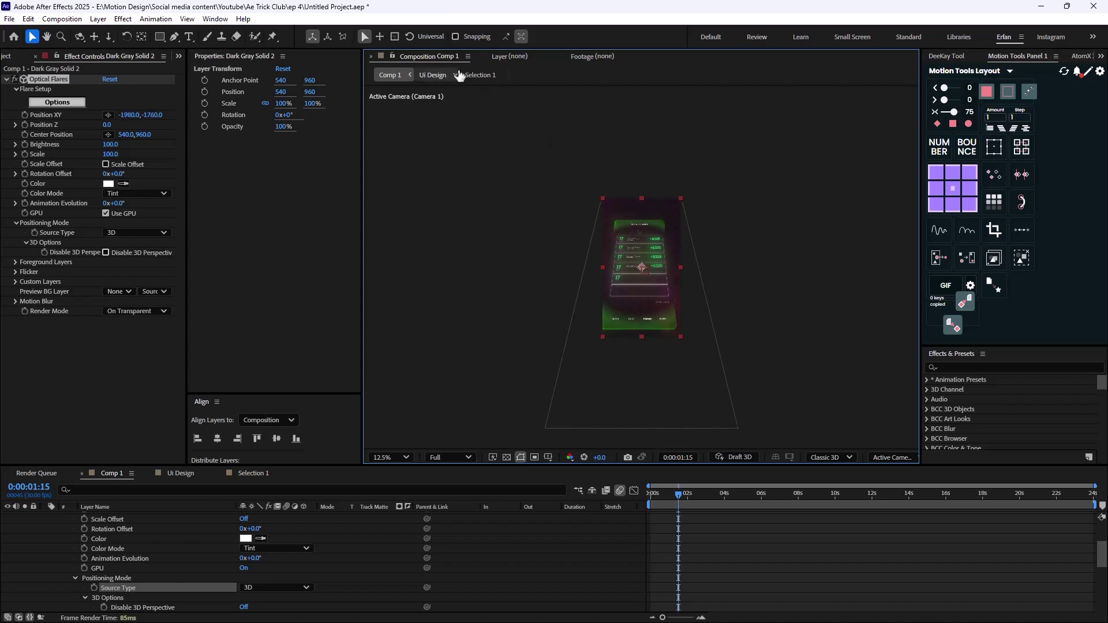
key("period")
scroll(143, 537, "up", 3)
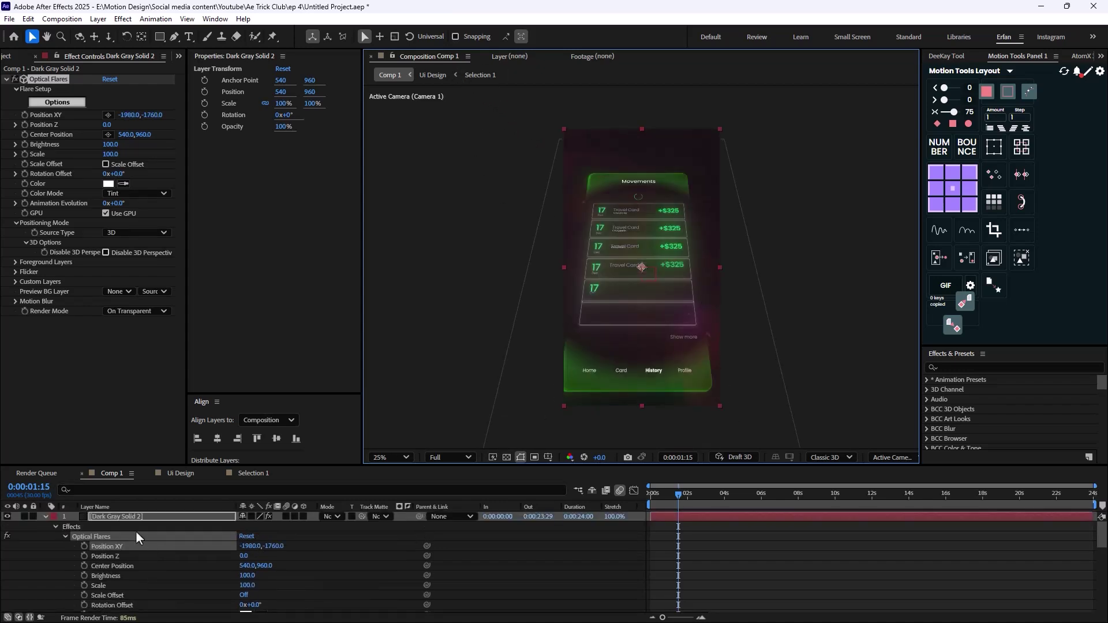
key("t")
left_click_drag(246, 527, 217, 527)
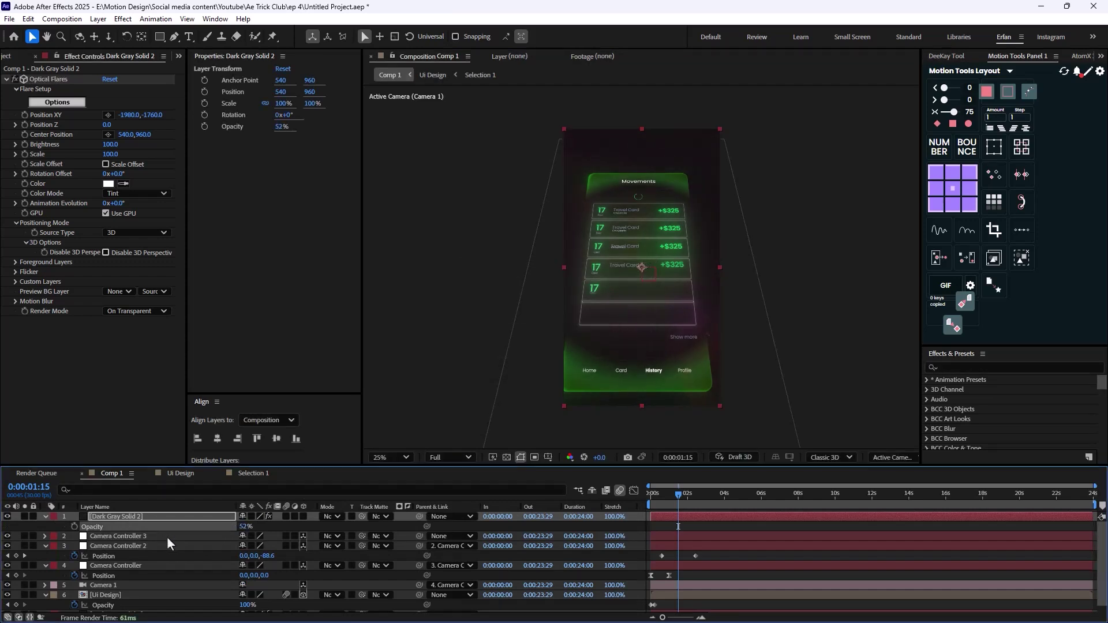
Step: Apply the Tint effect to the flare solid and map white to a dark green
key("ctrl+space")
type("tint")
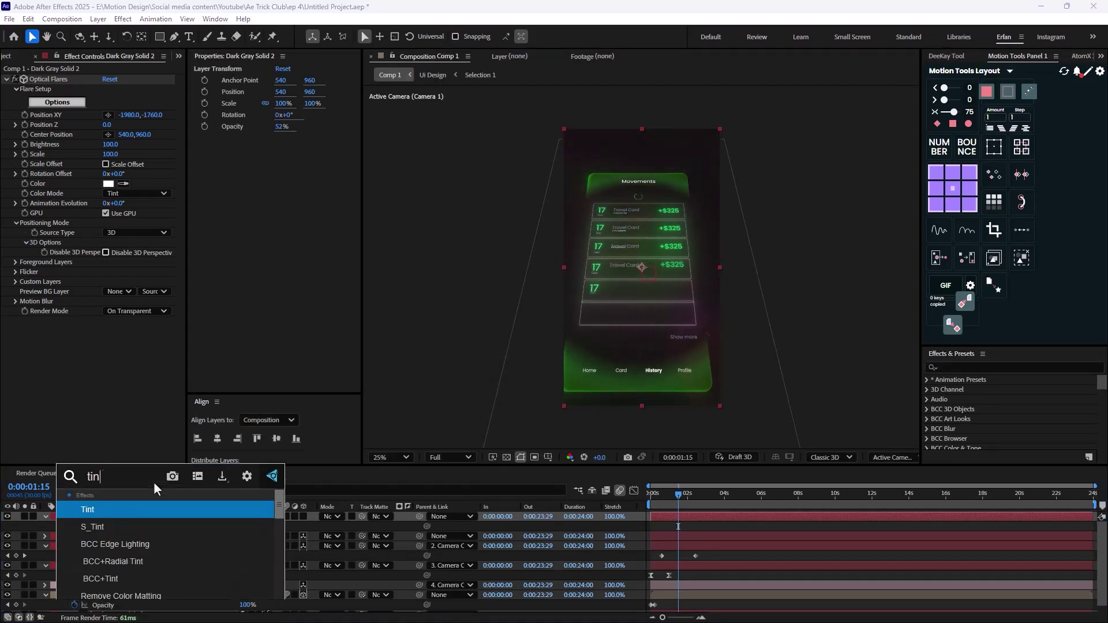
key("Return")
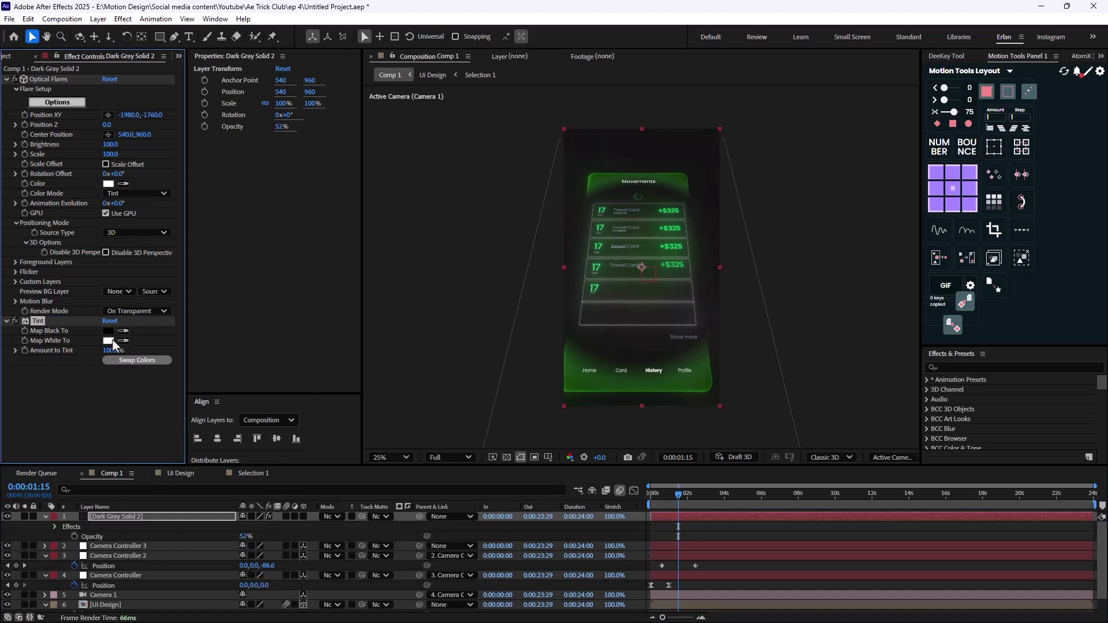
left_click(109, 341)
left_click_drag(587, 222, 786, 329)
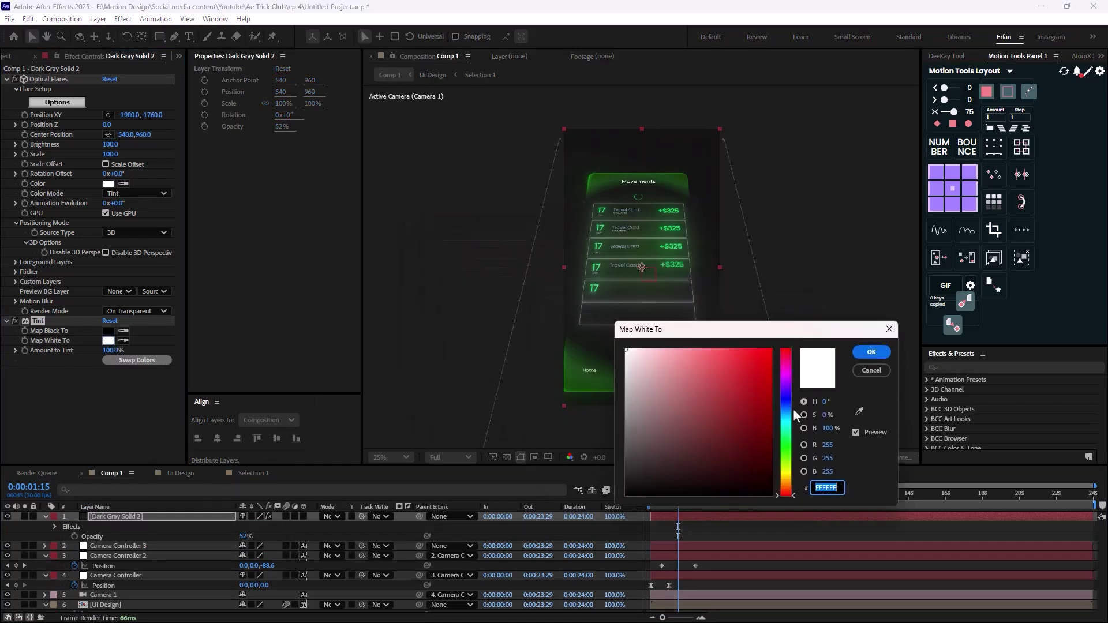
left_click_drag(785, 407, 786, 441)
left_click(749, 425)
left_click(870, 351)
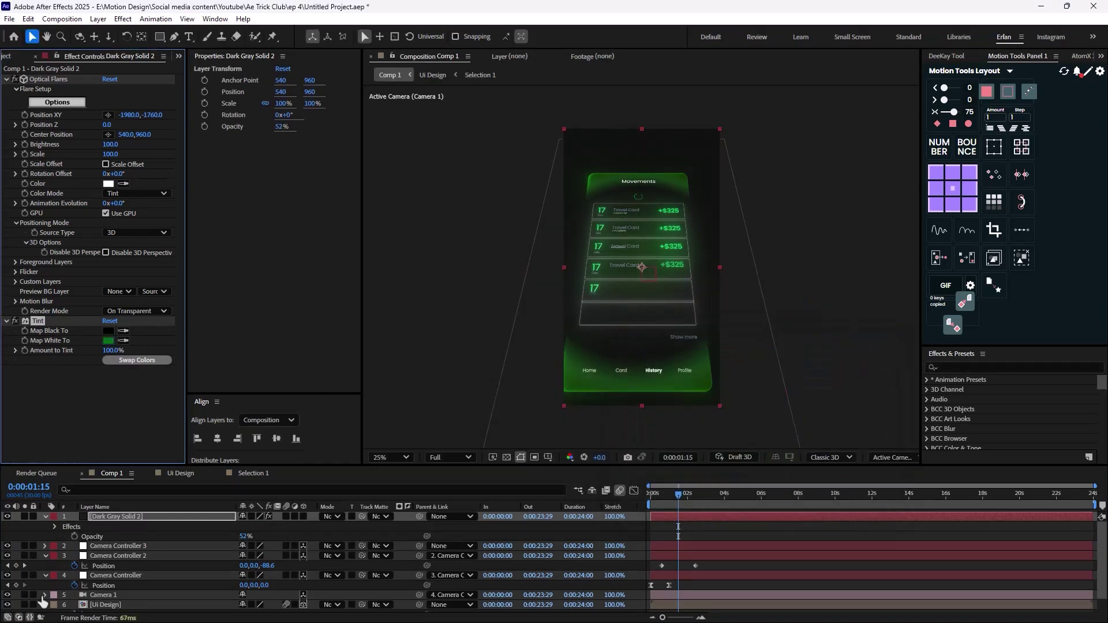
Step: Move the flare's position to about 1096, -80, just above the frame's upper-right corner
scroll(642, 267, "down", 1)
left_click(49, 79)
left_click_drag(462, 92, 682, 192)
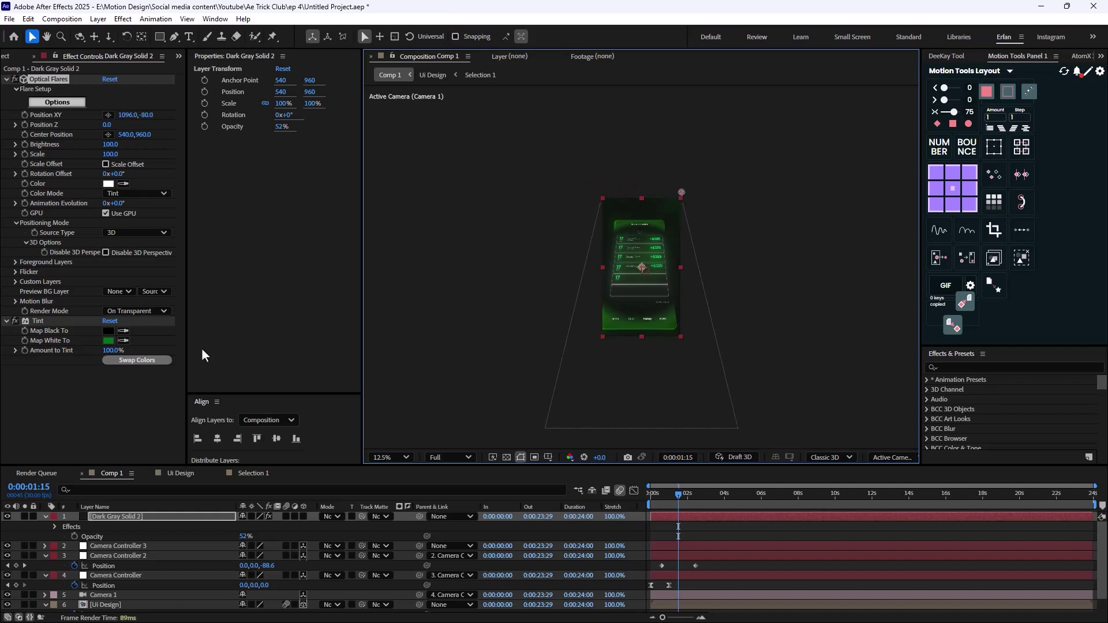
Step: Reduce the Tint effect's amount to 77%
left_click(37, 321)
scroll(736, 344, "up", 1)
left_click_drag(111, 350, 97, 351)
scroll(701, 316, "down", 1)
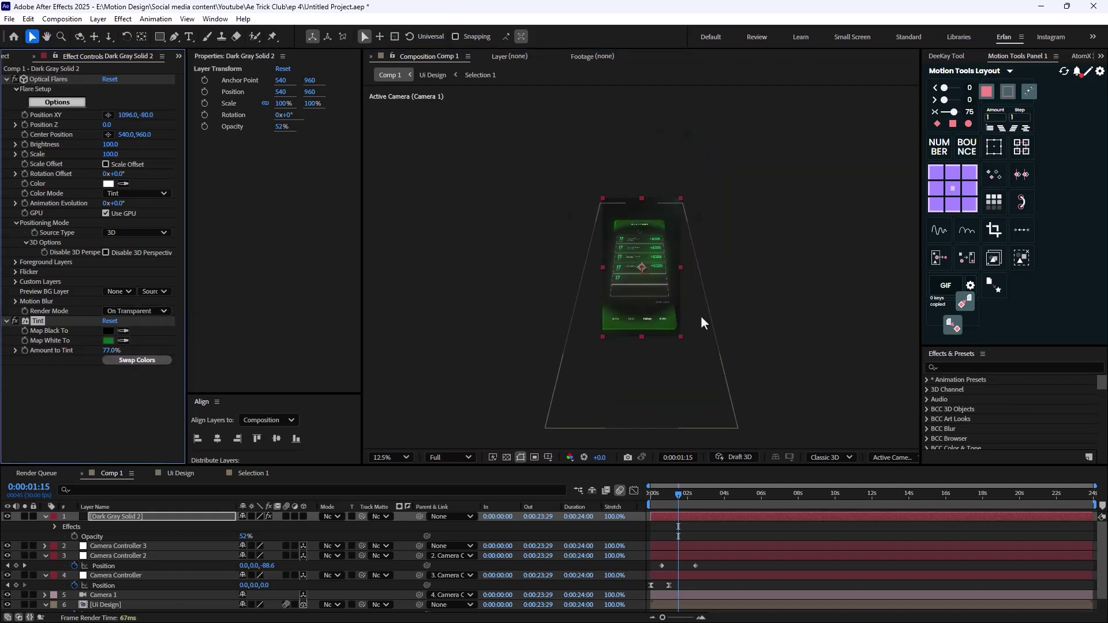
Step: Replace the flare with the Subtle Cool preset from the Light lens flares
left_click(161, 517)
left_click(74, 102)
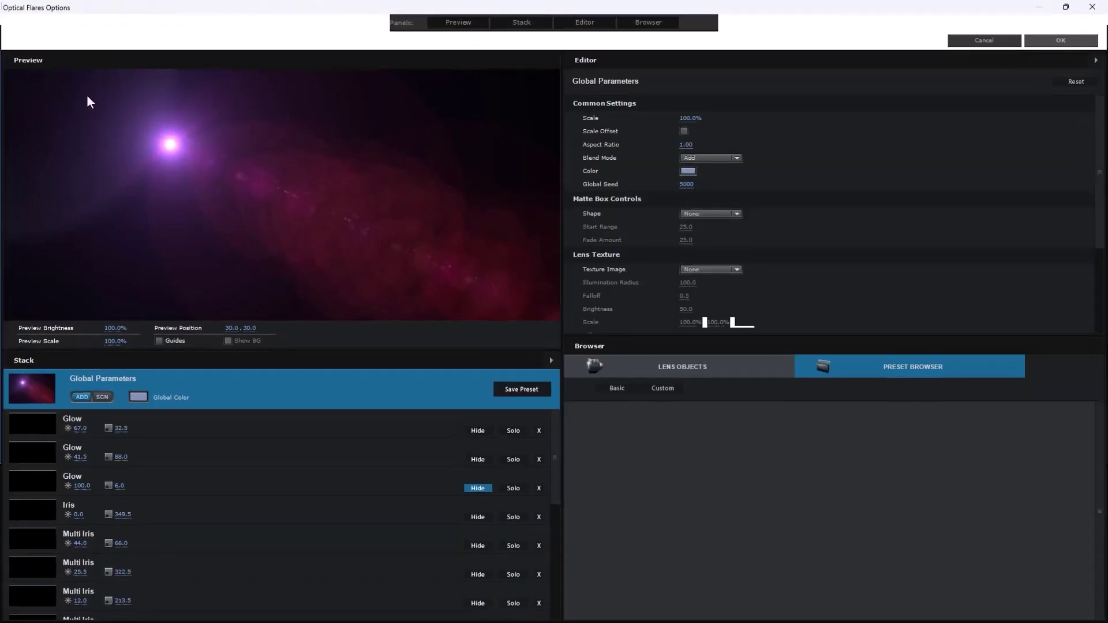
double_click(768, 443)
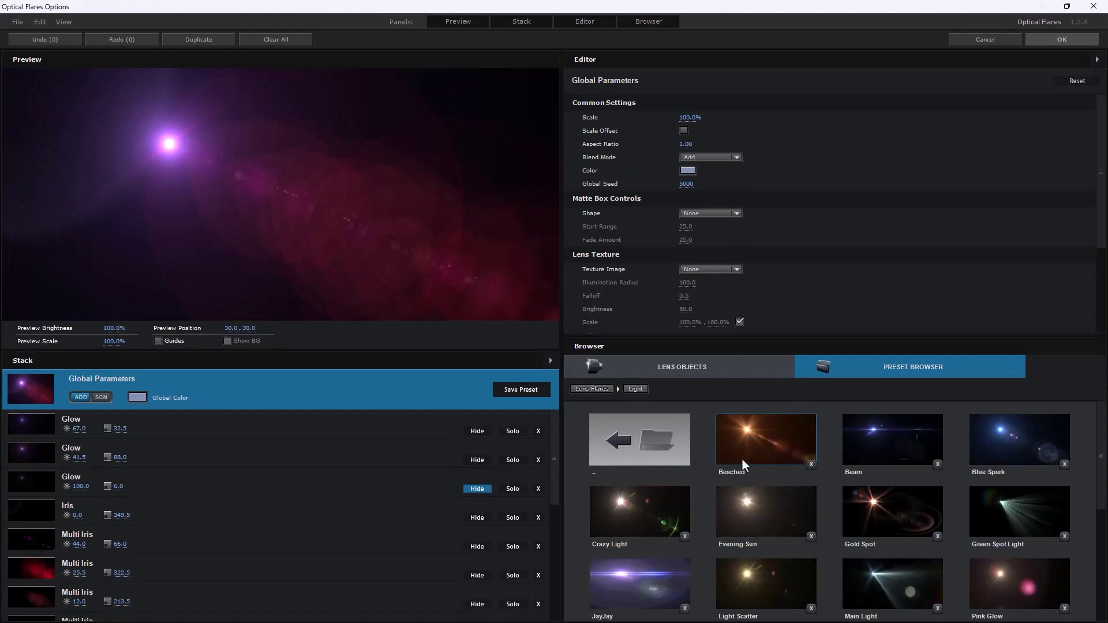
scroll(761, 508, "down", 2)
scroll(782, 536, "down", 2)
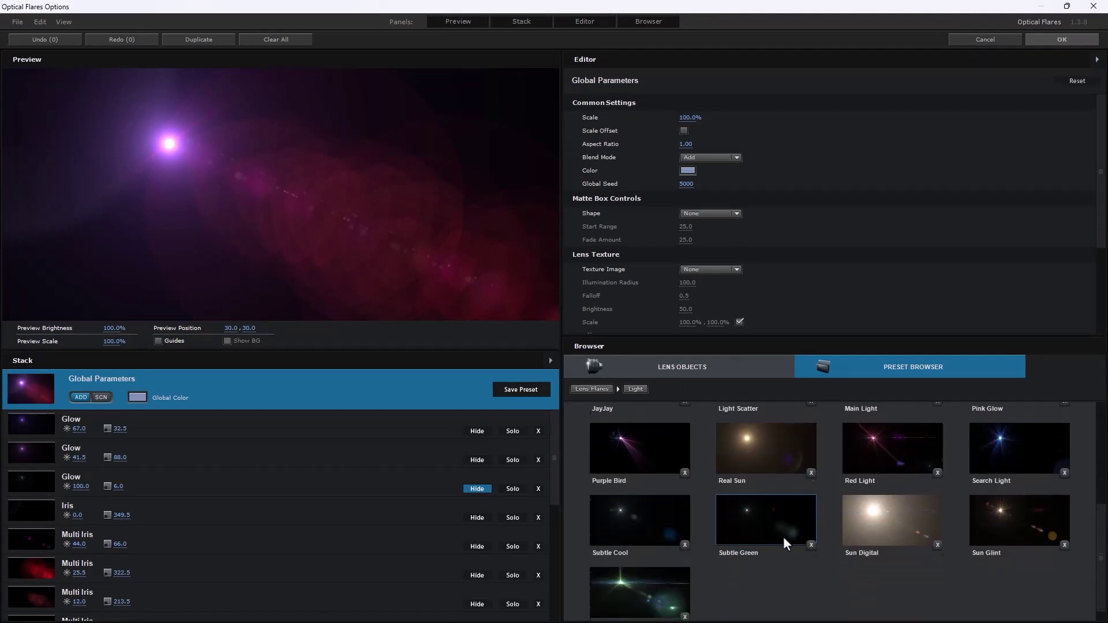
left_click(662, 498)
left_click(1056, 43)
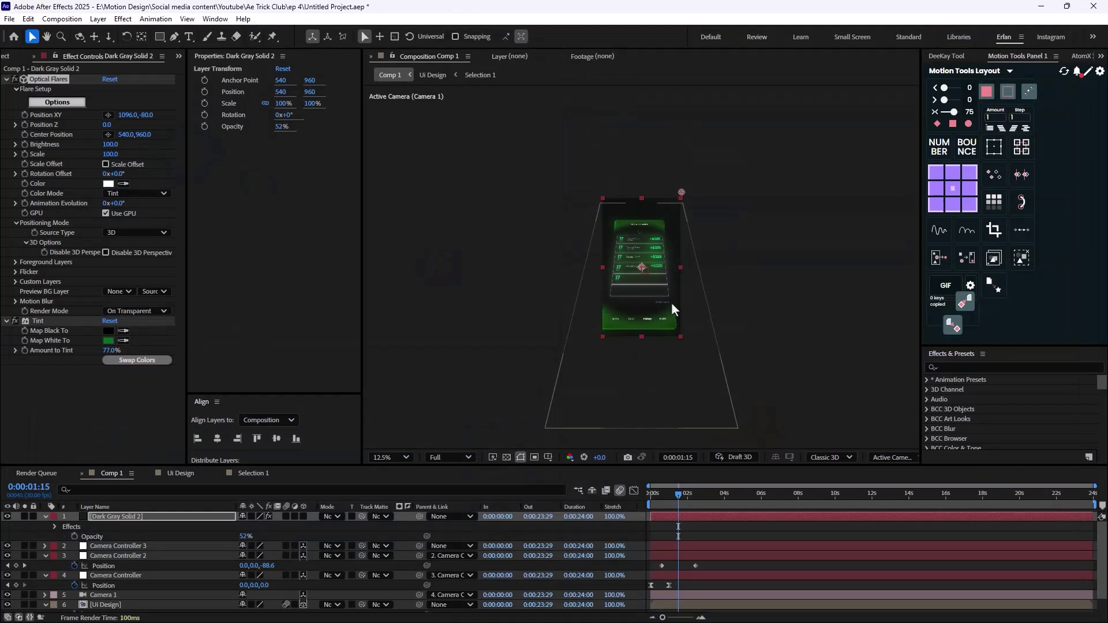
Step: Delete the Tint effect from the flare solid
left_click(44, 322)
key("Delete")
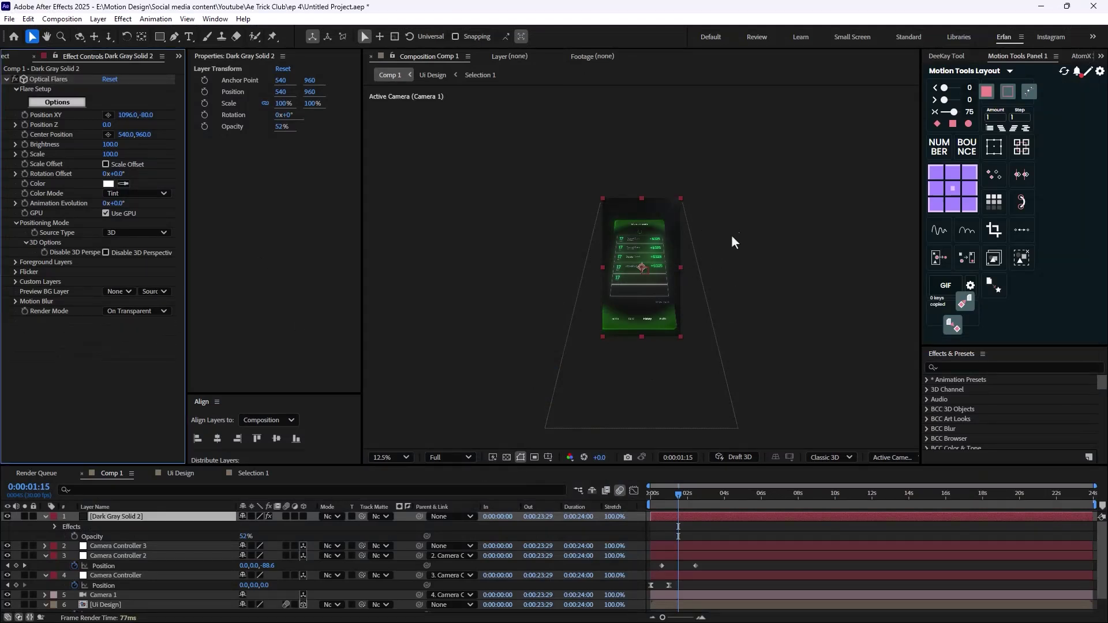
key("period")
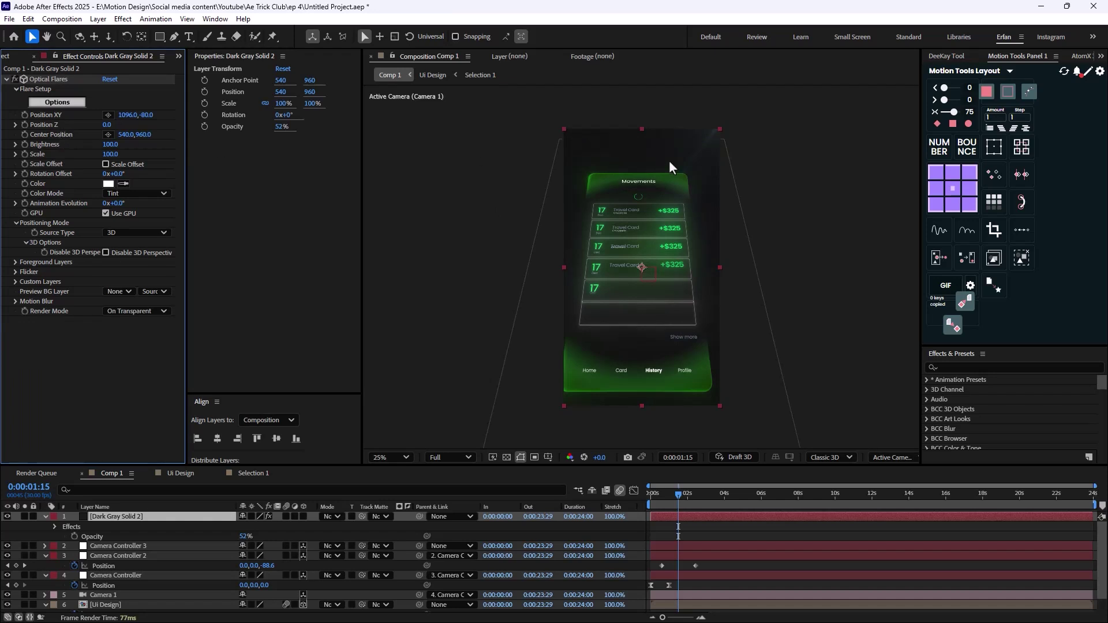
Step: Move the flare's center position to about 100, 1880 and its source position to about 1044, -120
left_click(108, 134)
left_click(690, 227)
left_click_drag(694, 197, 712, 166)
key("ctrl+z")
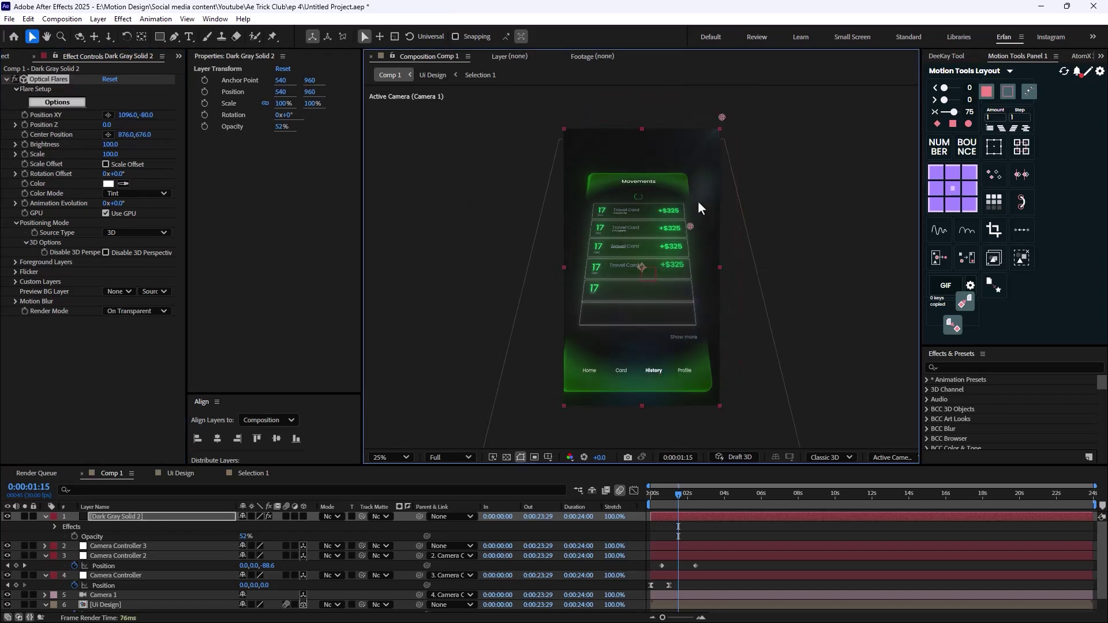
left_click_drag(690, 227, 576, 399)
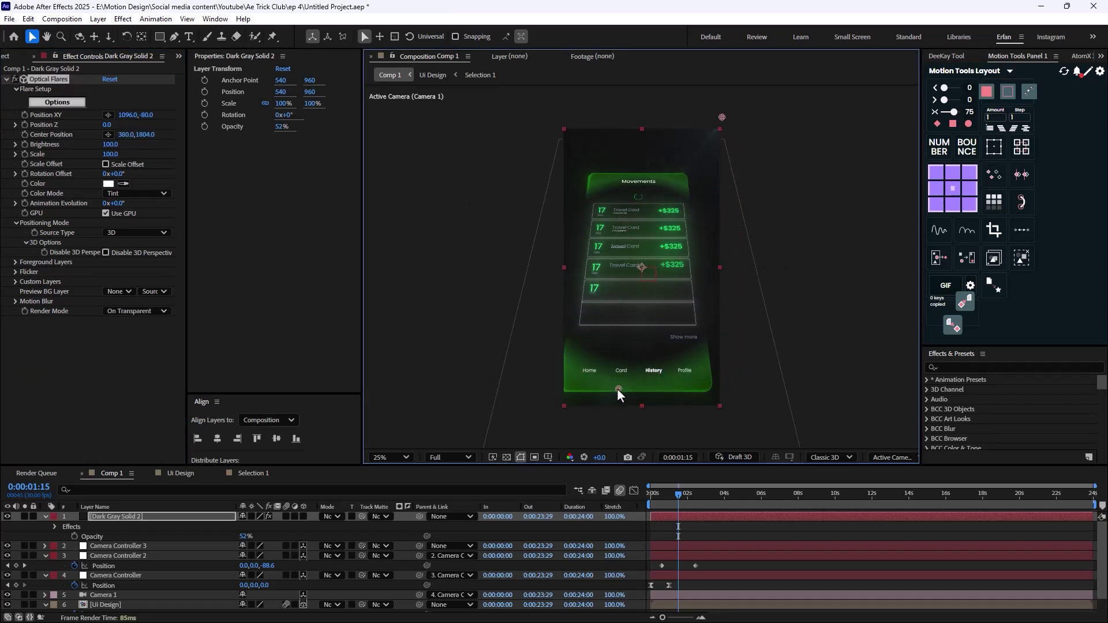
mouse_move(723, 119)
left_mouse_down()
mouse_move(729, 179)
mouse_move(714, 109)
left_mouse_up()
Step: Change the flare's color to a saturated blue
left_click(108, 183)
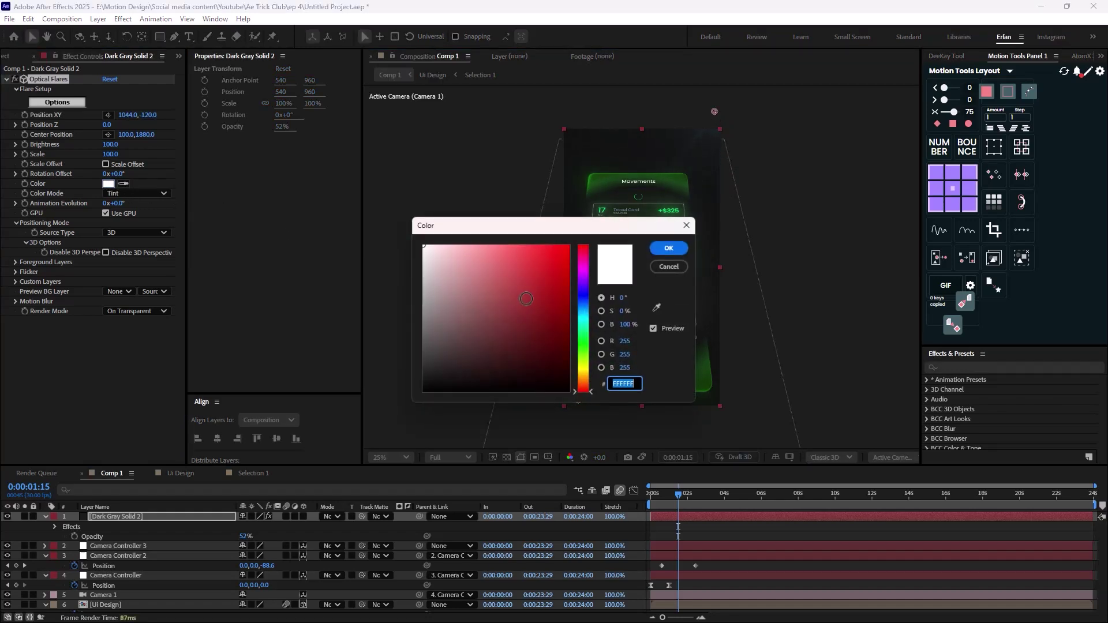
left_click(580, 292)
left_click(622, 357)
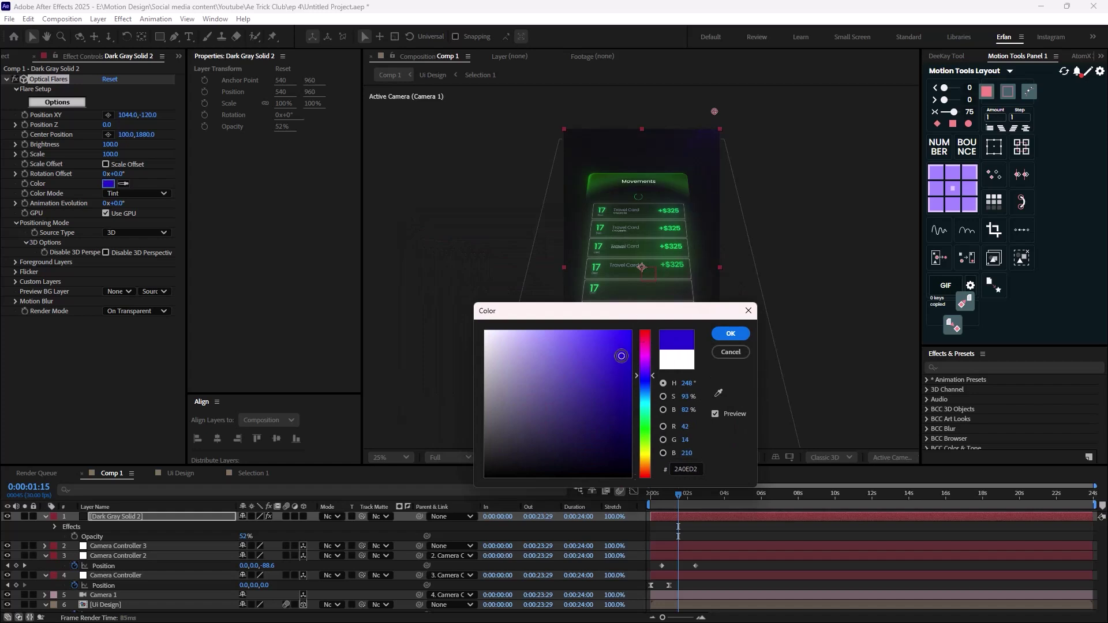
left_click_drag(641, 388, 646, 390)
left_click(731, 334)
Step: Shift the flare's color to a medium blue and collapse the expanded layer properties
left_click(654, 432)
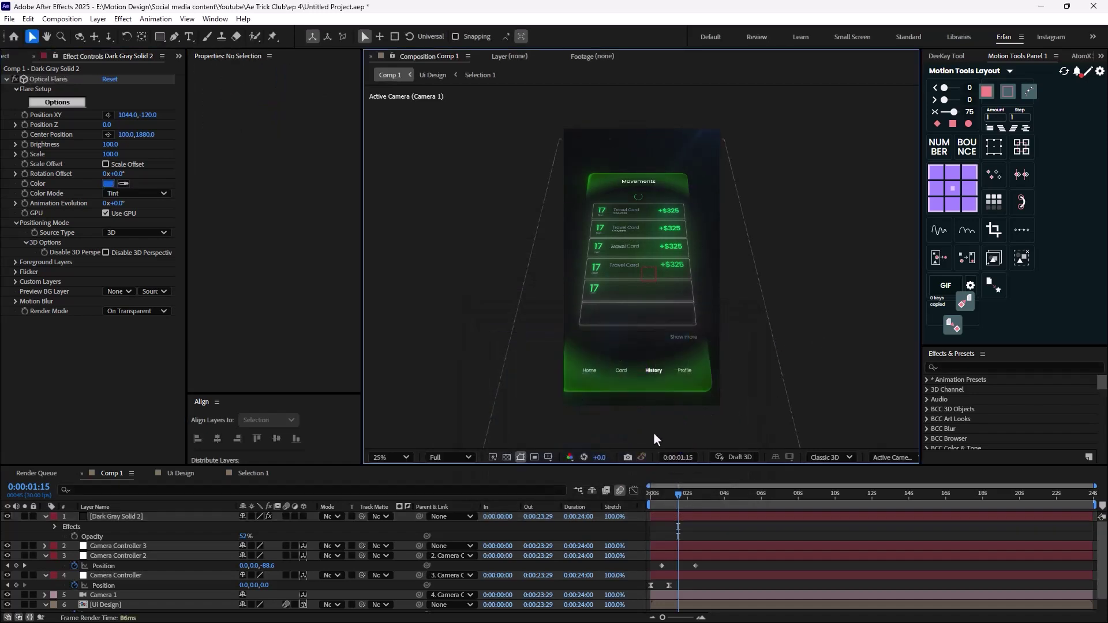
key("u")
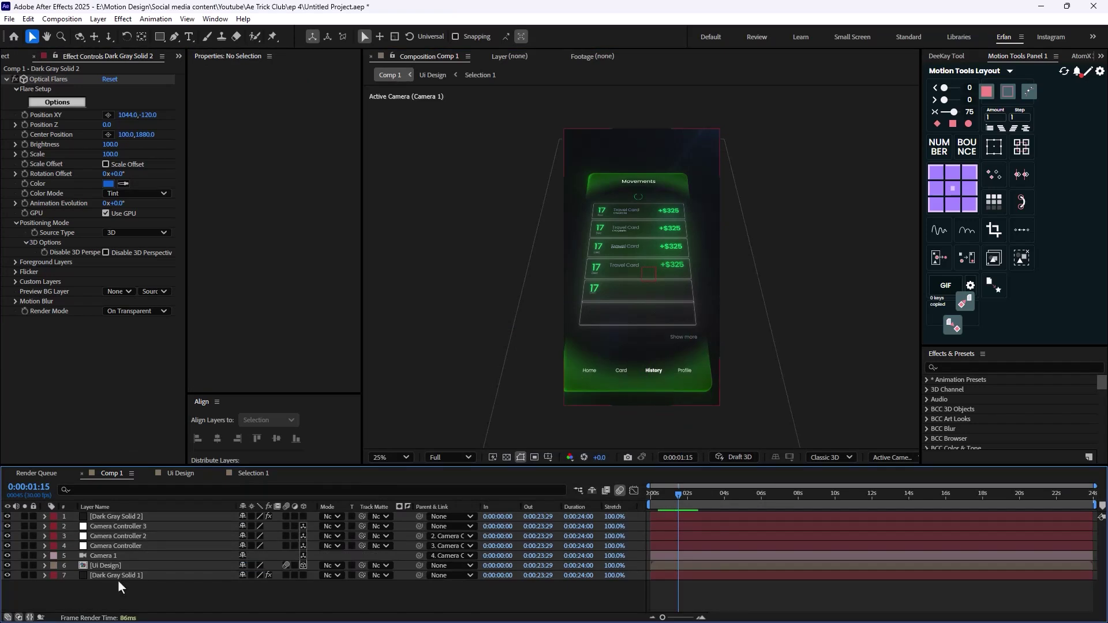
right_click(124, 586)
mouse_move(251, 446)
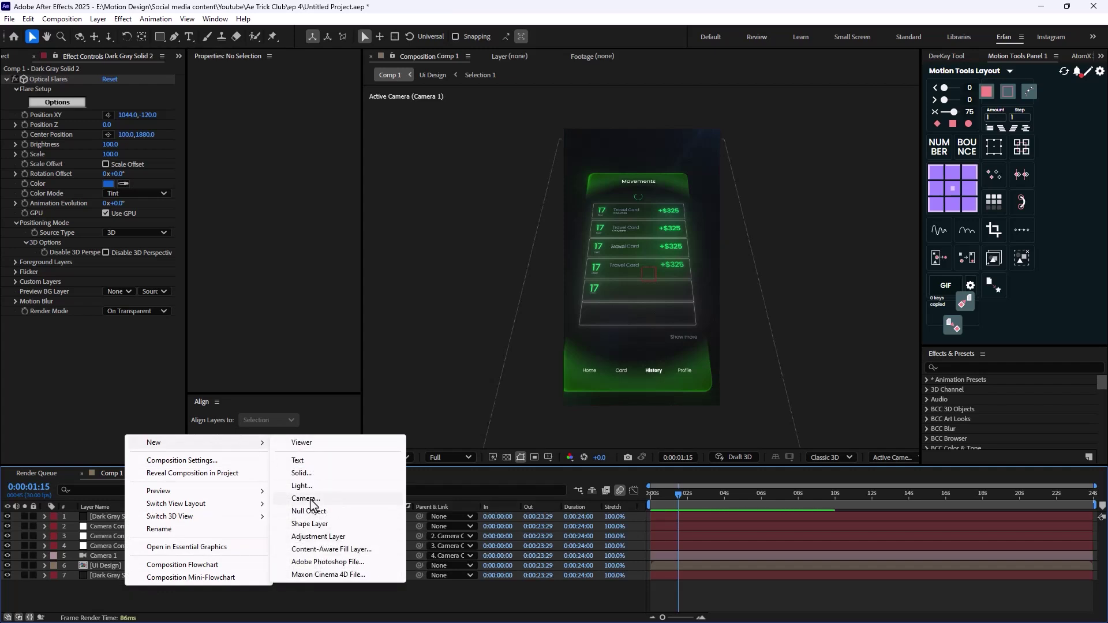
left_click(99, 601)
Step: Create an adjustment layer above all layers and apply the Looks effect to it
right_click(98, 599)
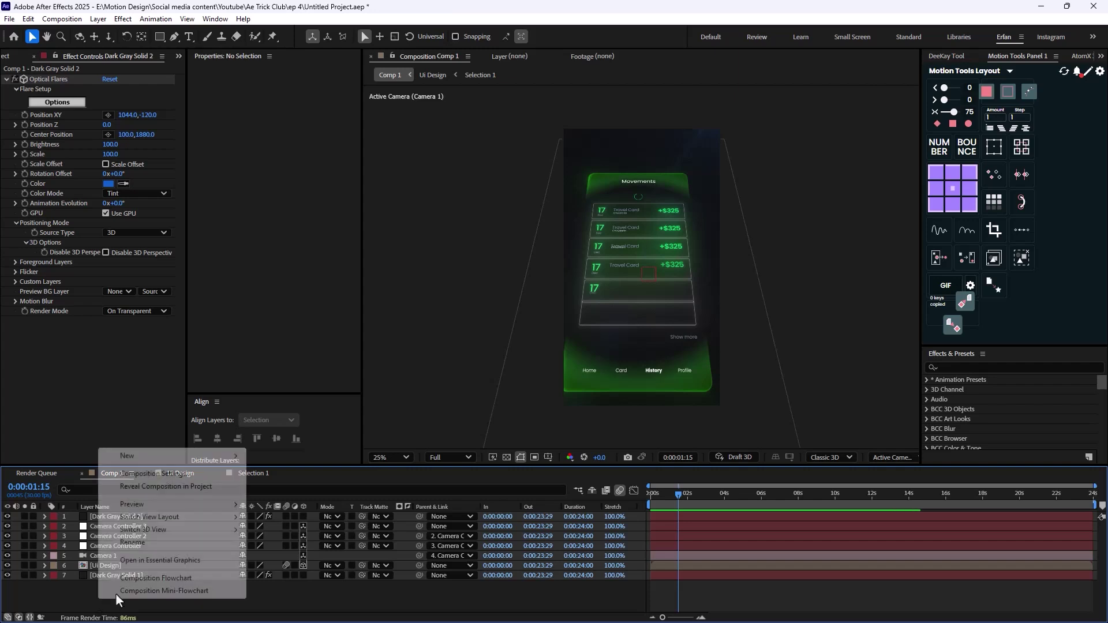
mouse_move(234, 456)
left_click(313, 551)
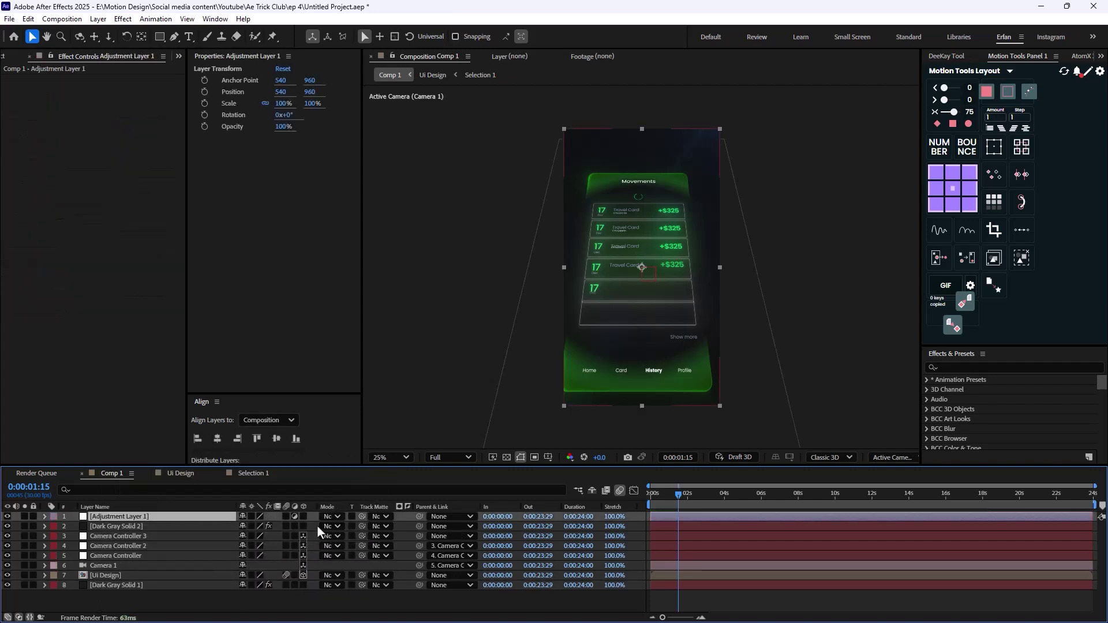
key("ctrl+space")
type("loo")
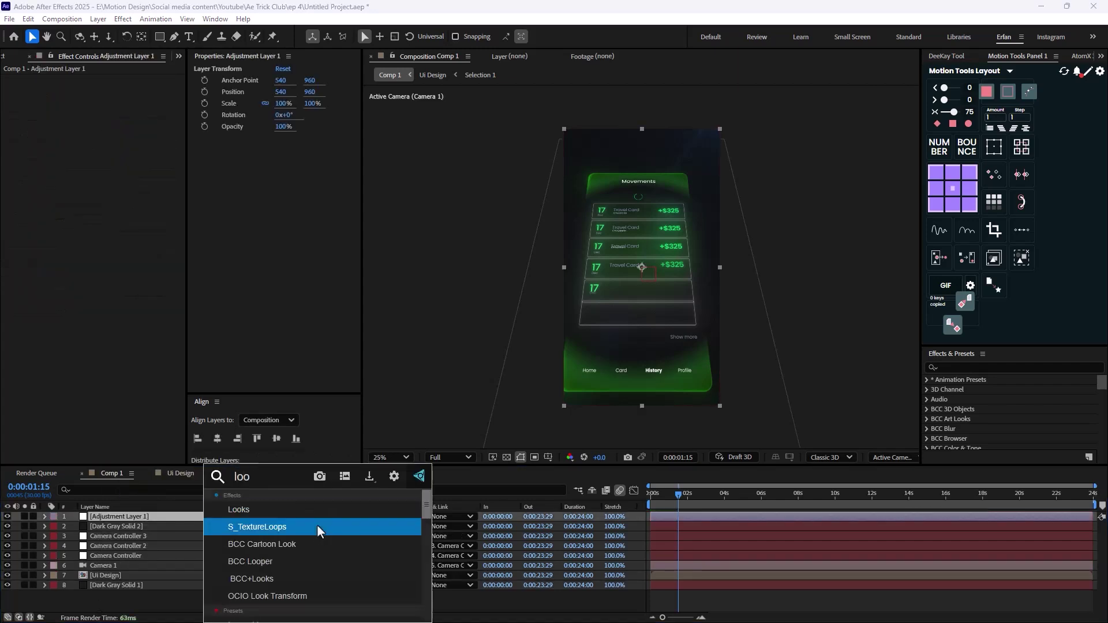
left_click(312, 513)
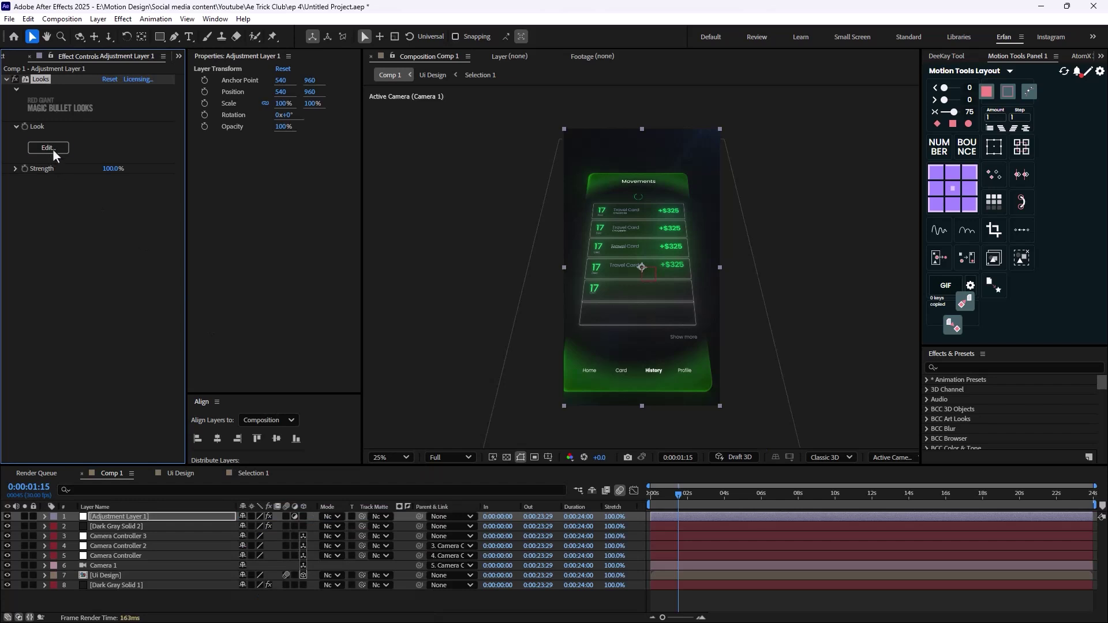
Step: Apply the Capetown look from the Blockbuster Cool category to the Looks effect
left_click(52, 149)
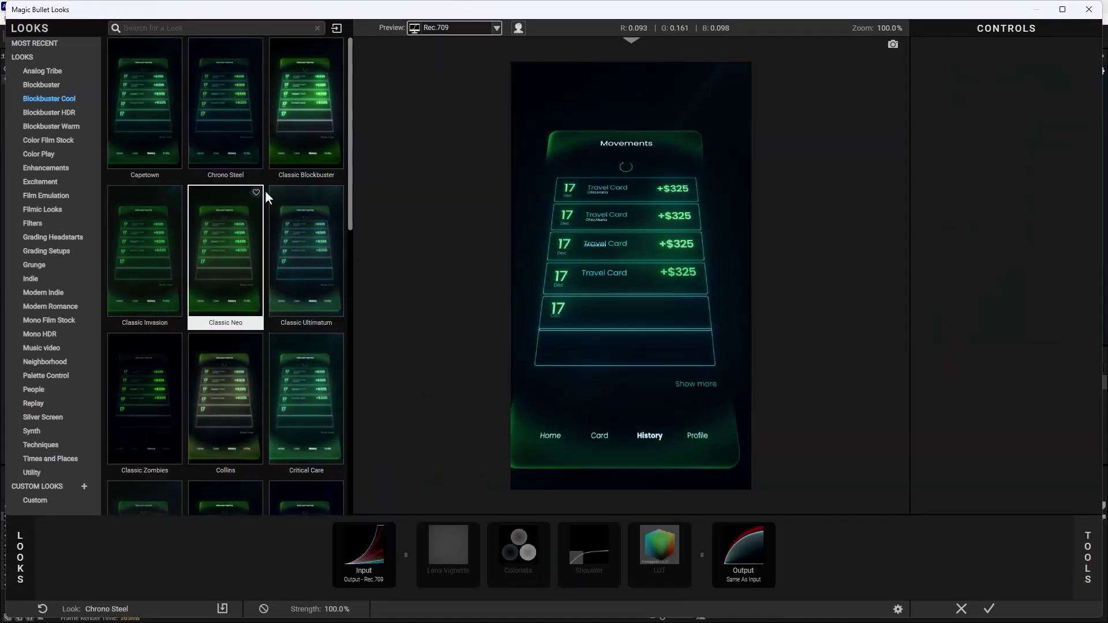
scroll(289, 376, "down", 5)
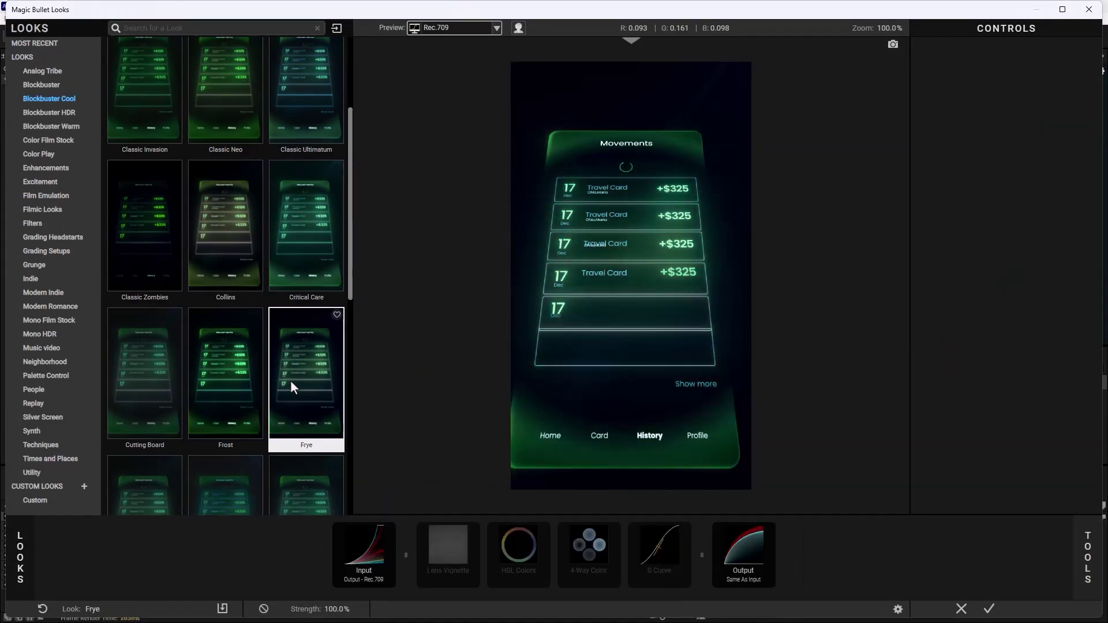
scroll(148, 383, "up", 5)
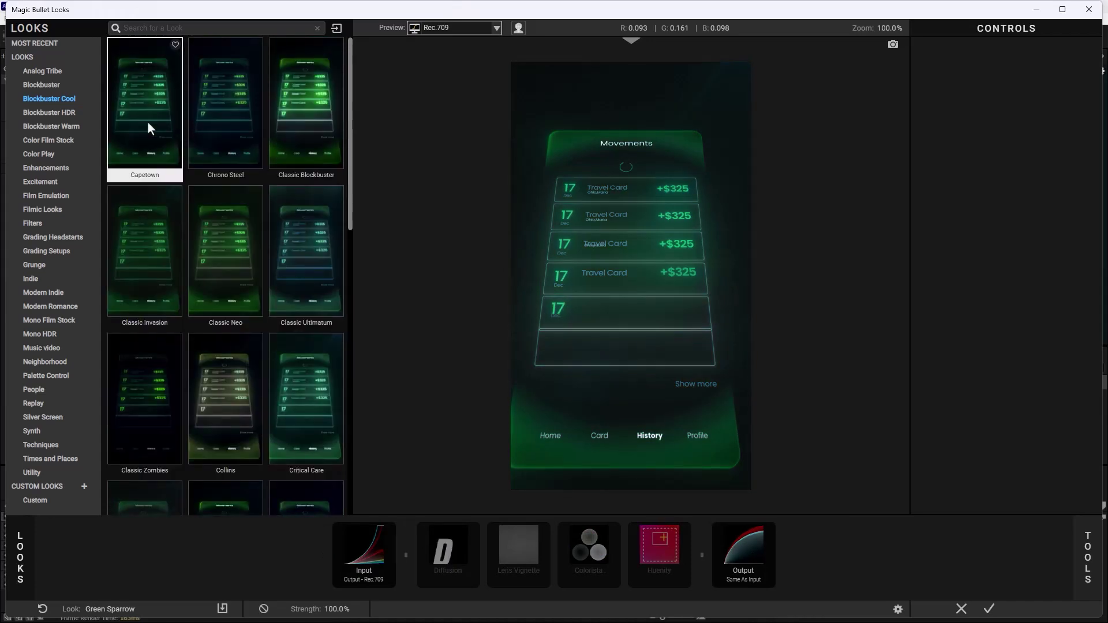
left_click(160, 142)
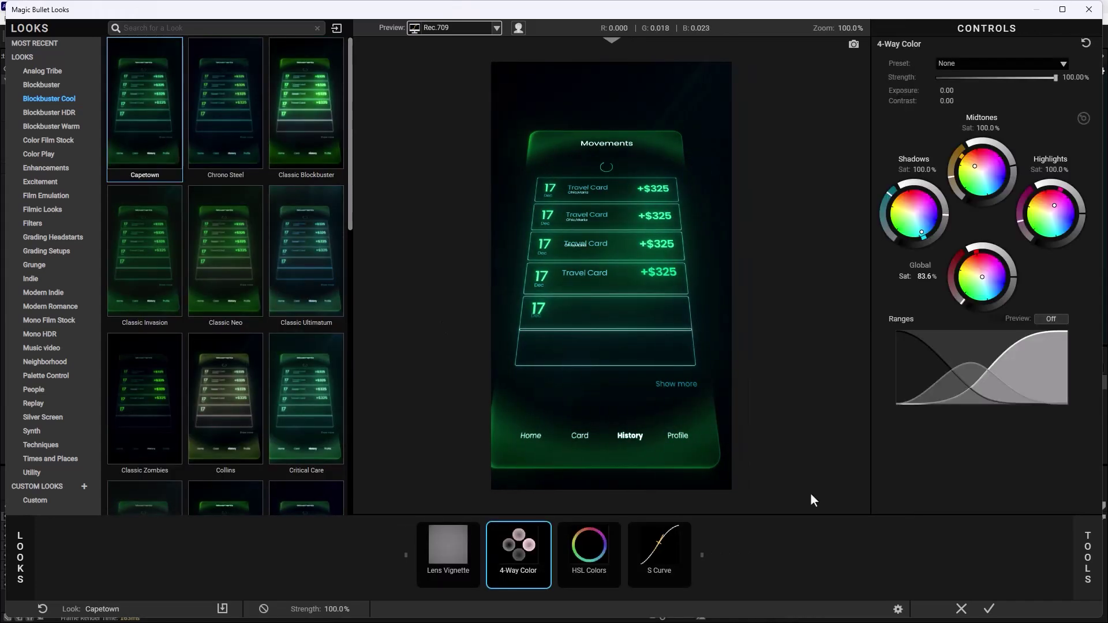
left_click(997, 612)
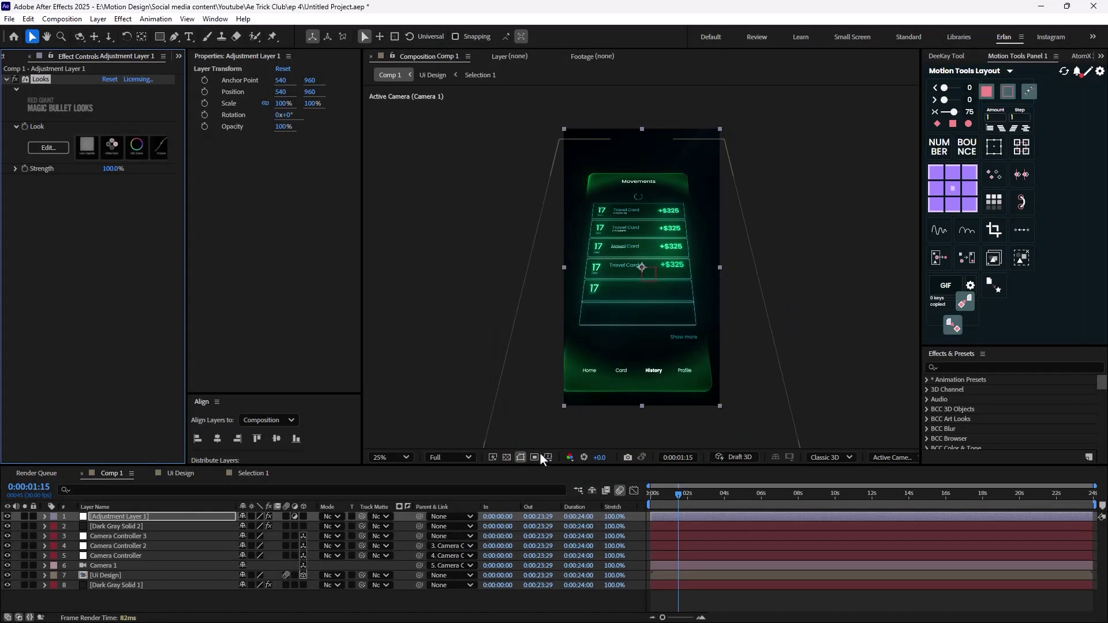
Step: Create a second adjustment layer on top and apply the S_Flicker effect to it
right_click(140, 601)
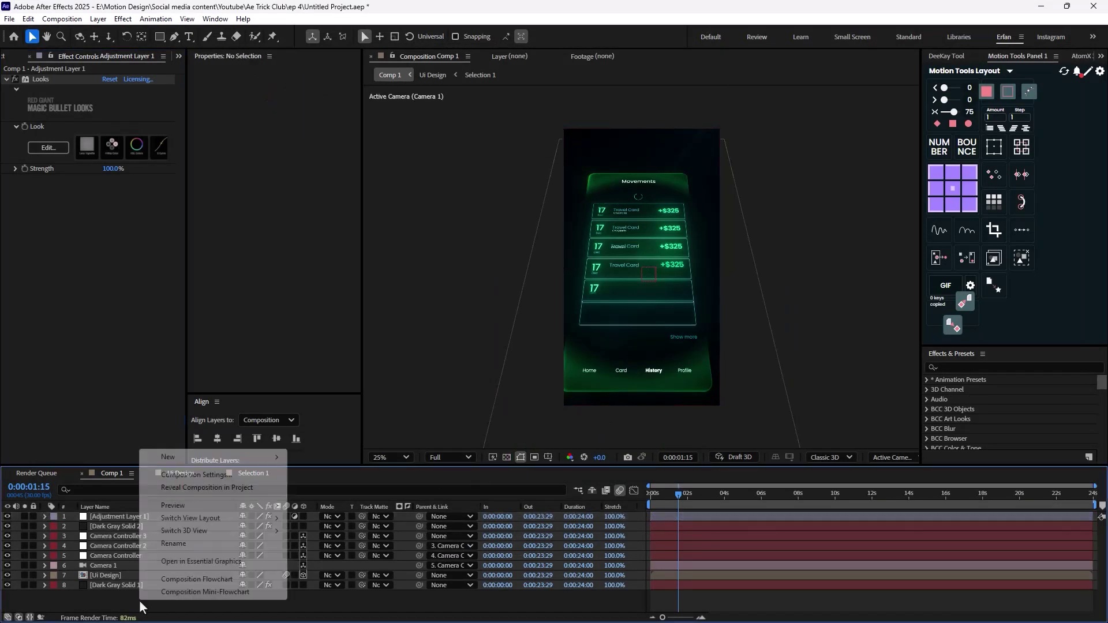
mouse_move(233, 457)
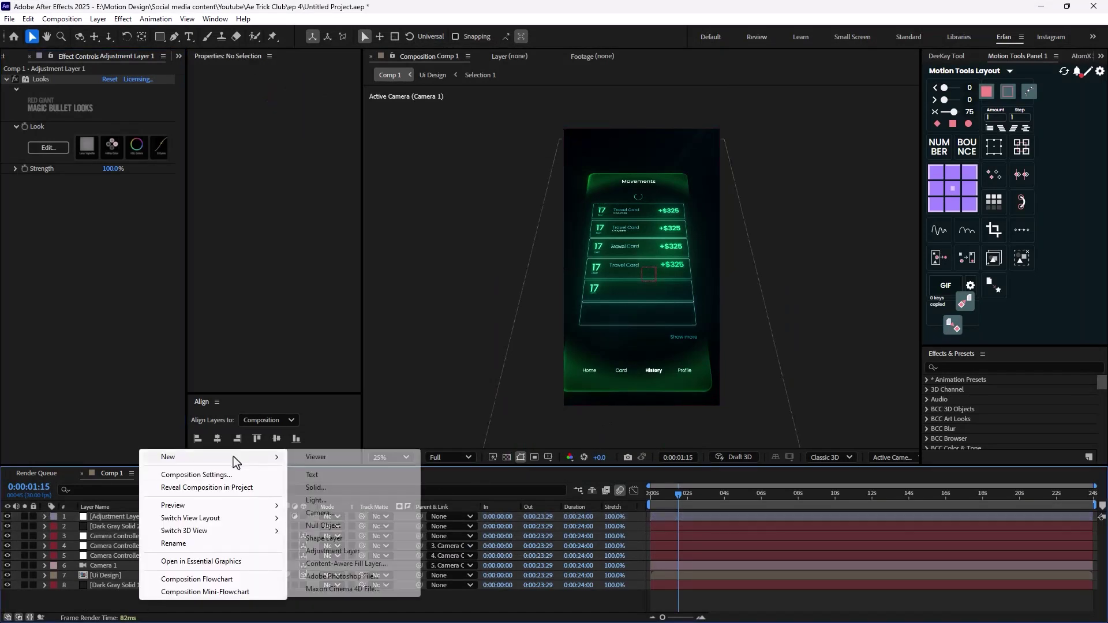
left_click(333, 551)
key("ctrl+space")
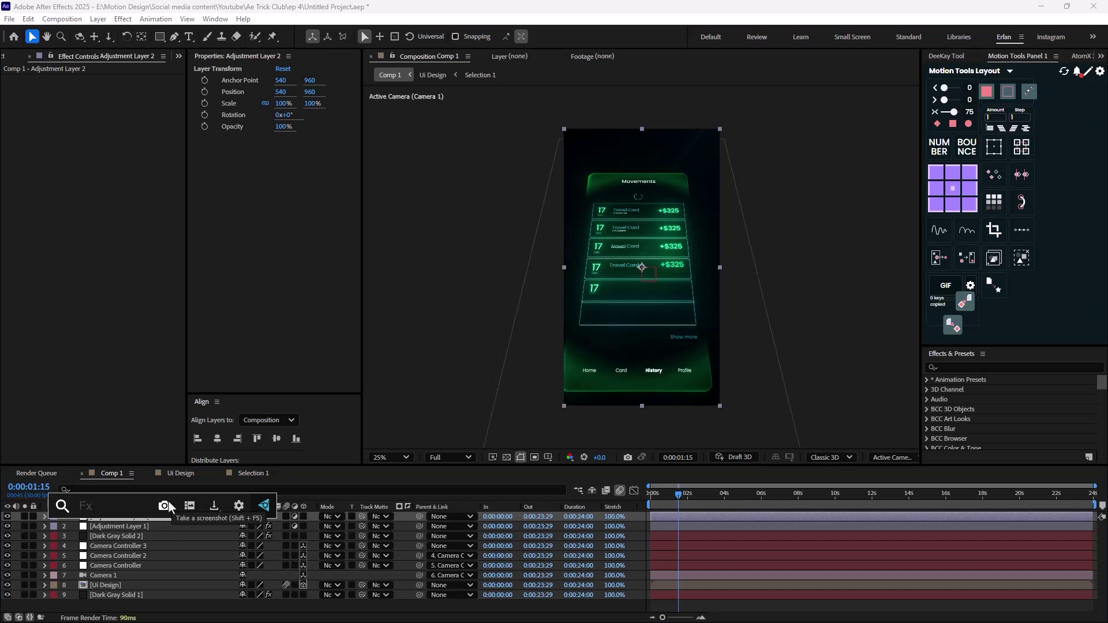
type("flic")
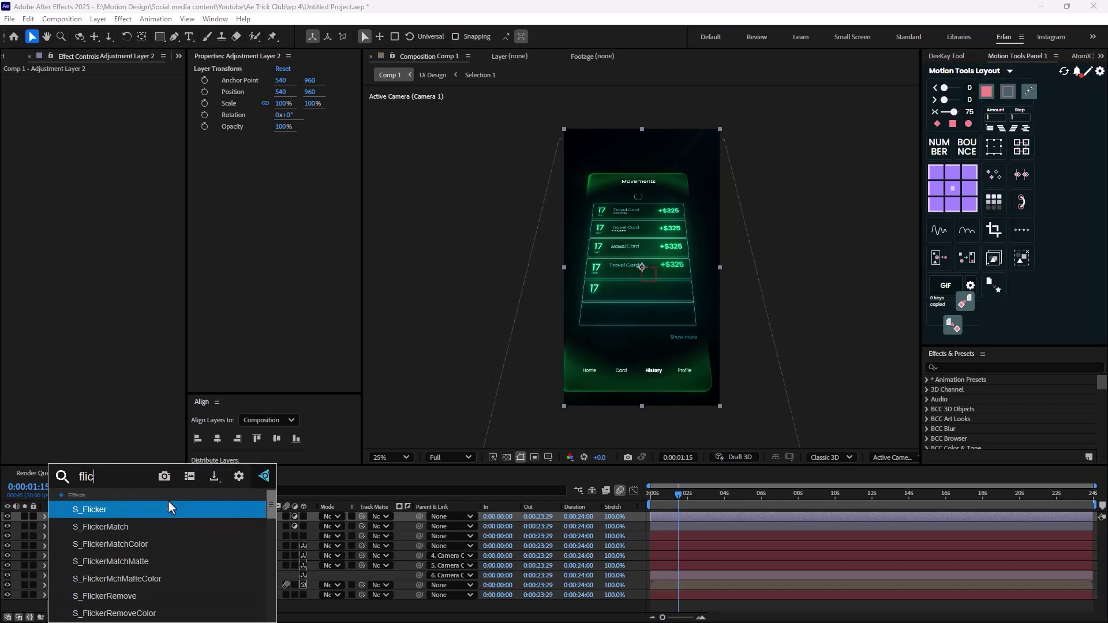
left_click(187, 509)
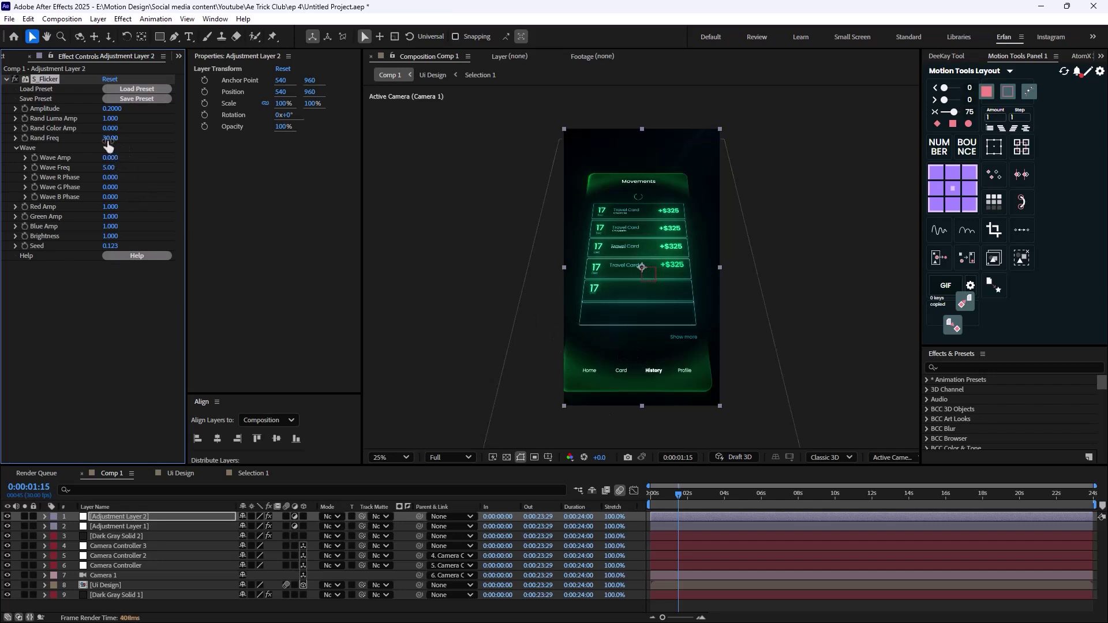
Step: Lower the flicker's Rand Freq, preview the animation and return to the first frame
left_click_drag(109, 138, 3, 172)
left_click(732, 538)
key("space")
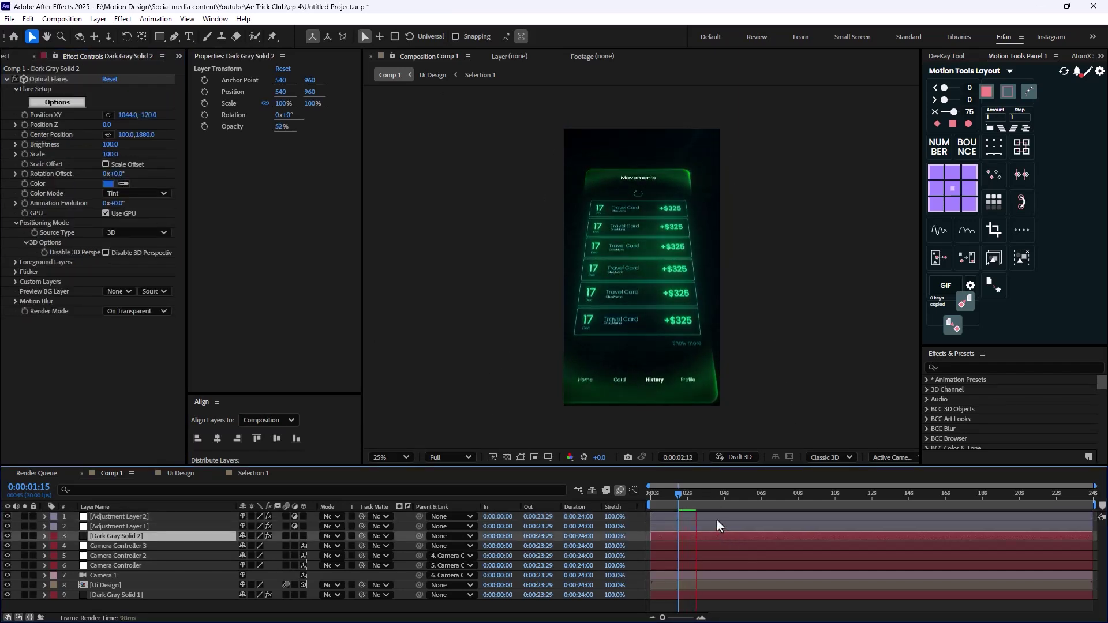
left_click(702, 496)
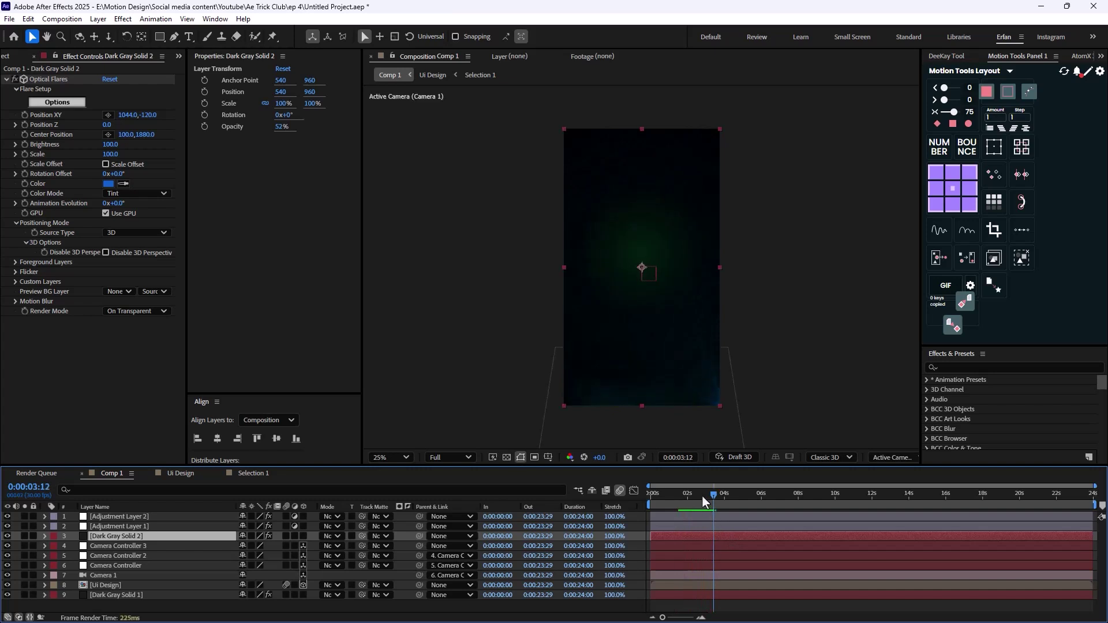
key("Home")
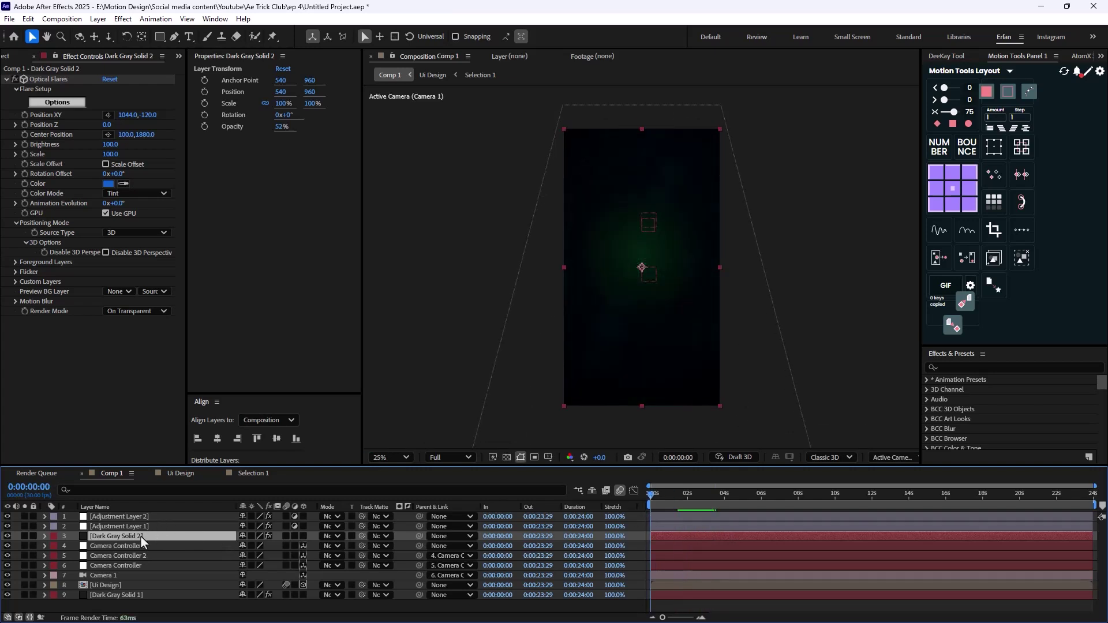
Step: Set the optical flare's positioning source type to 2D and check the frames within the first second
left_click(140, 234)
left_click(141, 255)
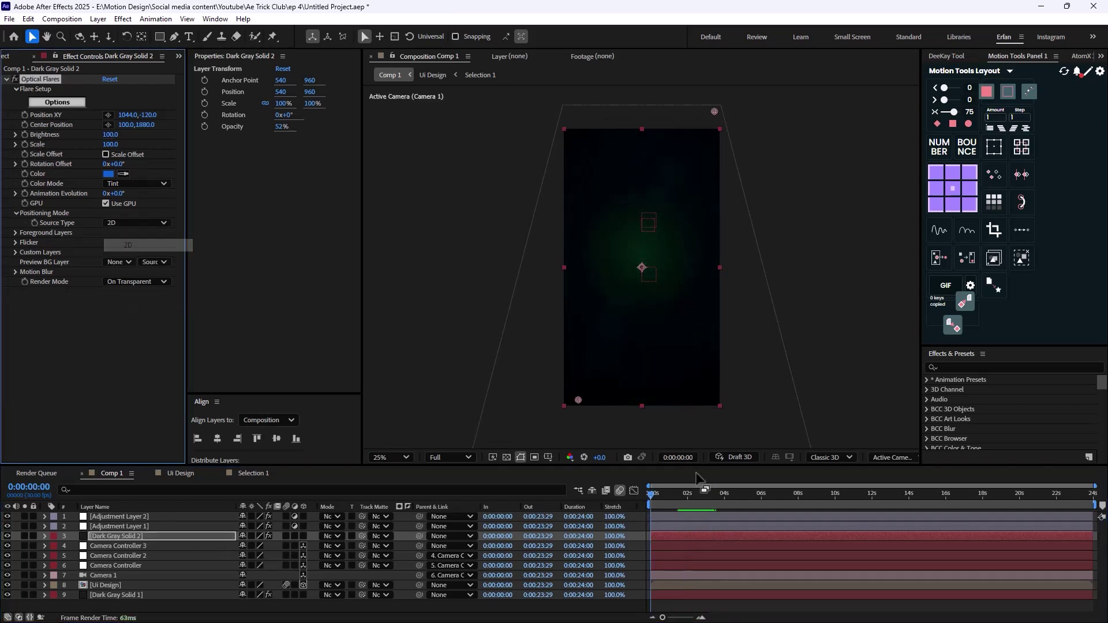
mouse_move(663, 497)
left_mouse_down()
mouse_move(737, 514)
mouse_move(643, 508)
mouse_move(670, 504)
left_mouse_up()
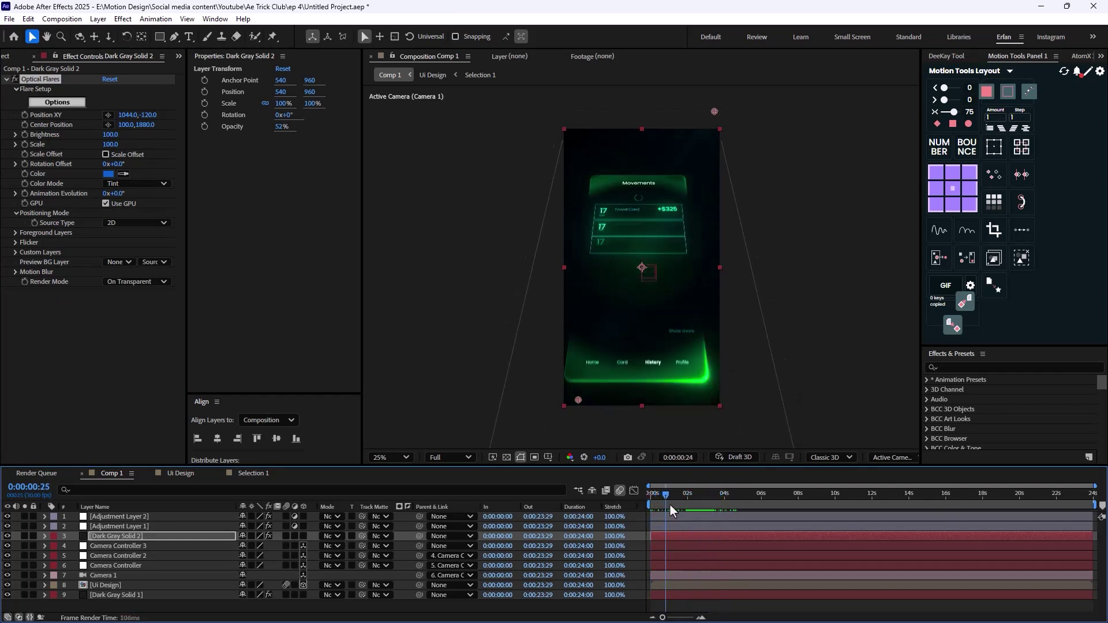
Step: Create a third adjustment layer on top and apply the Optics Compensation effect to it
right_click(511, 601)
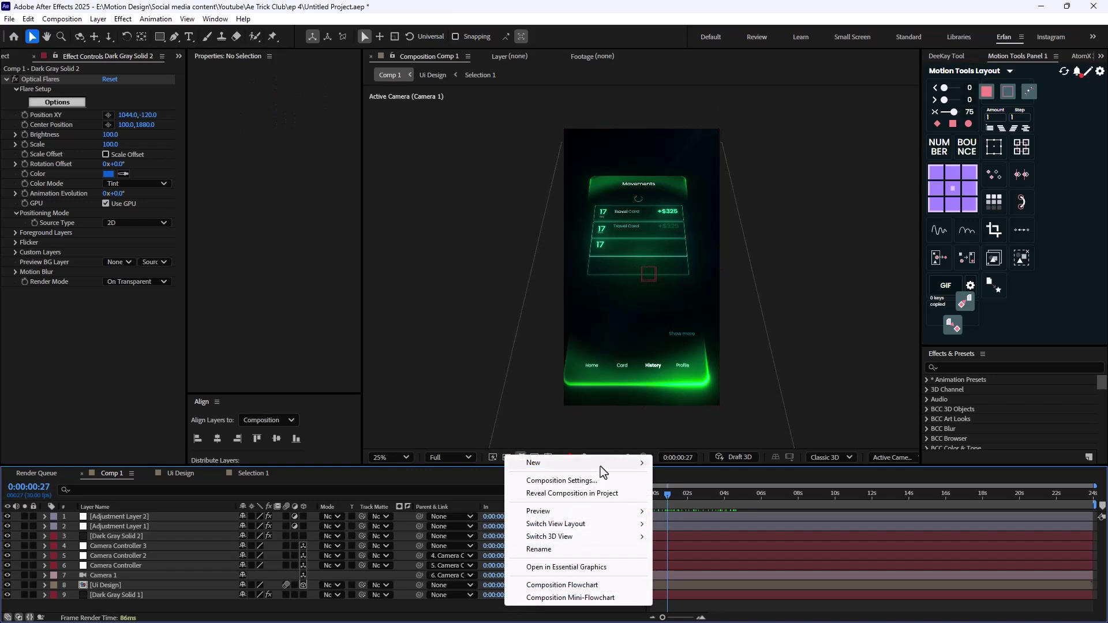
mouse_move(600, 464)
left_click(705, 554)
key("ctrl+space")
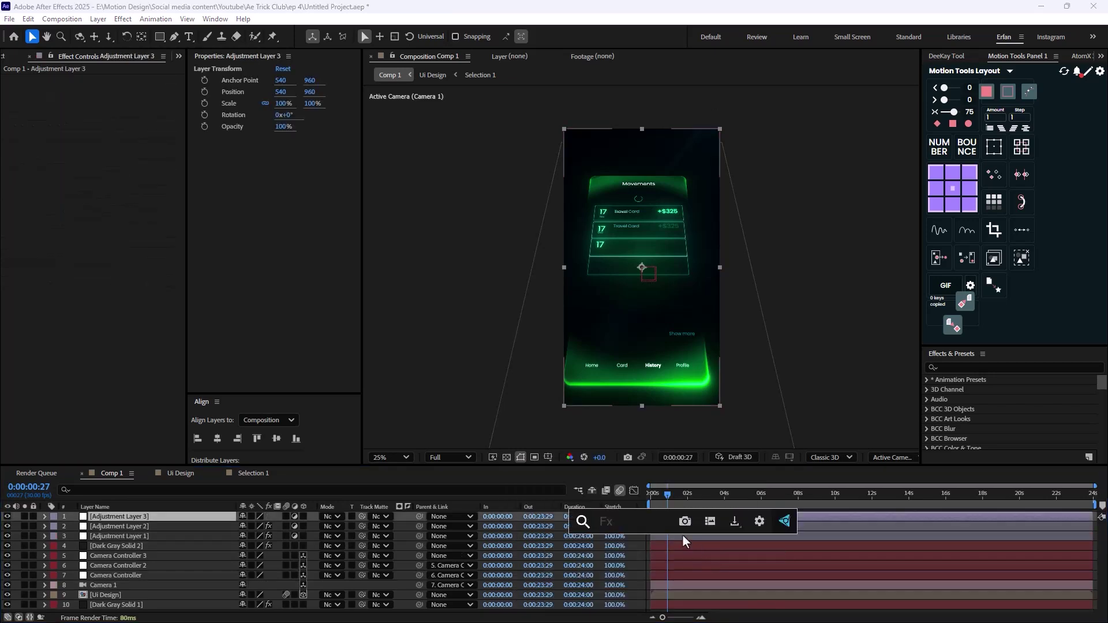
type("optic")
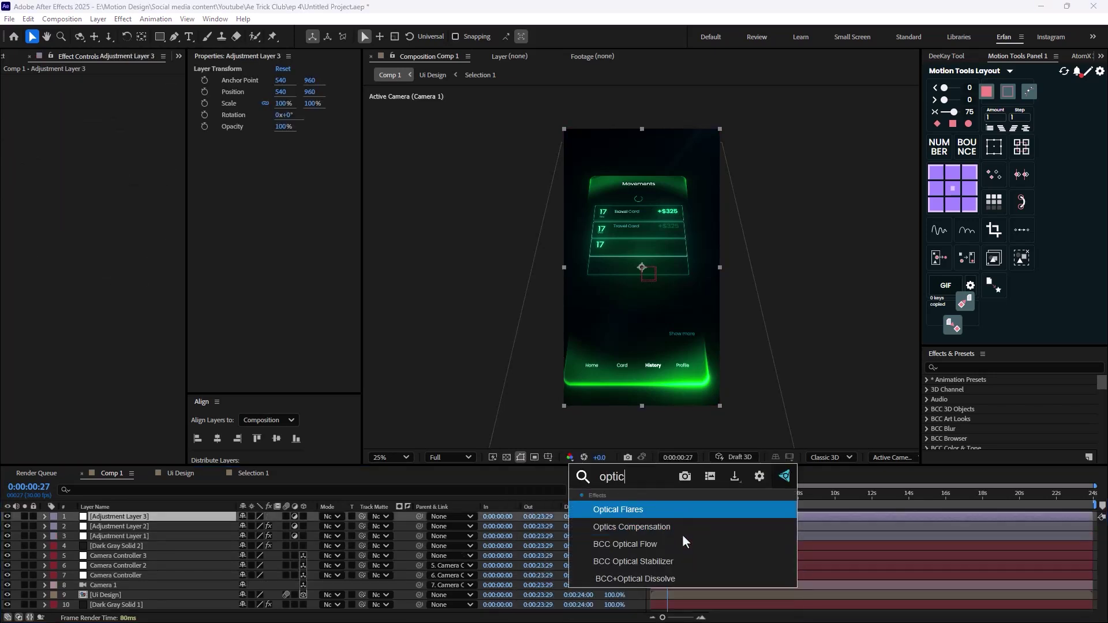
left_click(711, 532)
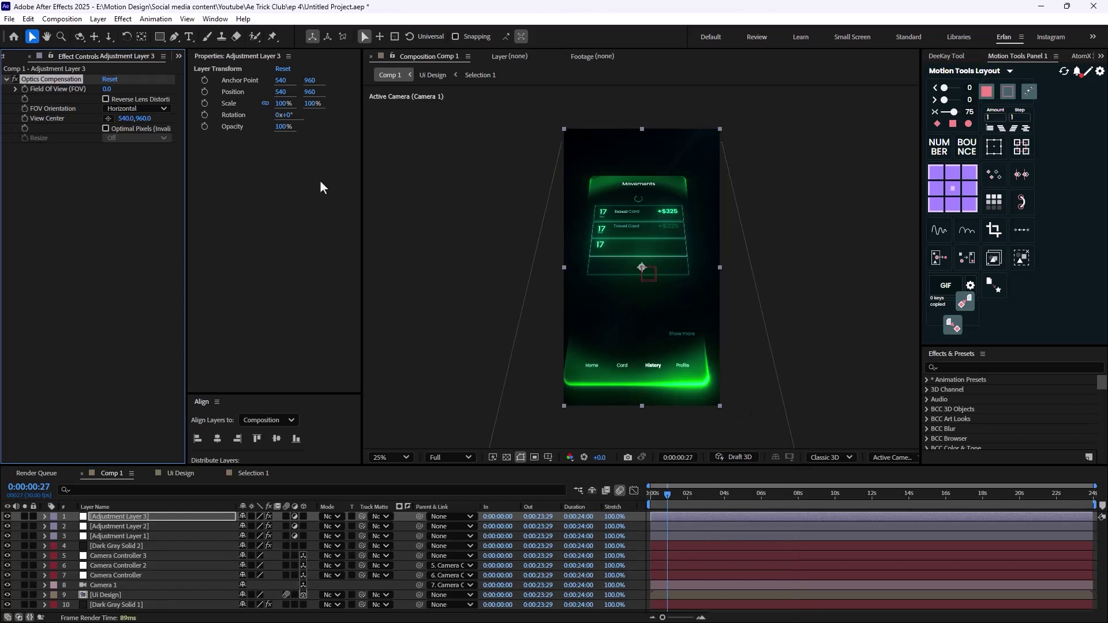
Step: Enable Reverse Lens Distortion and try a larger field of view with the FOV orientation set to Vertical
left_click(124, 109)
left_click(135, 133)
key("period")
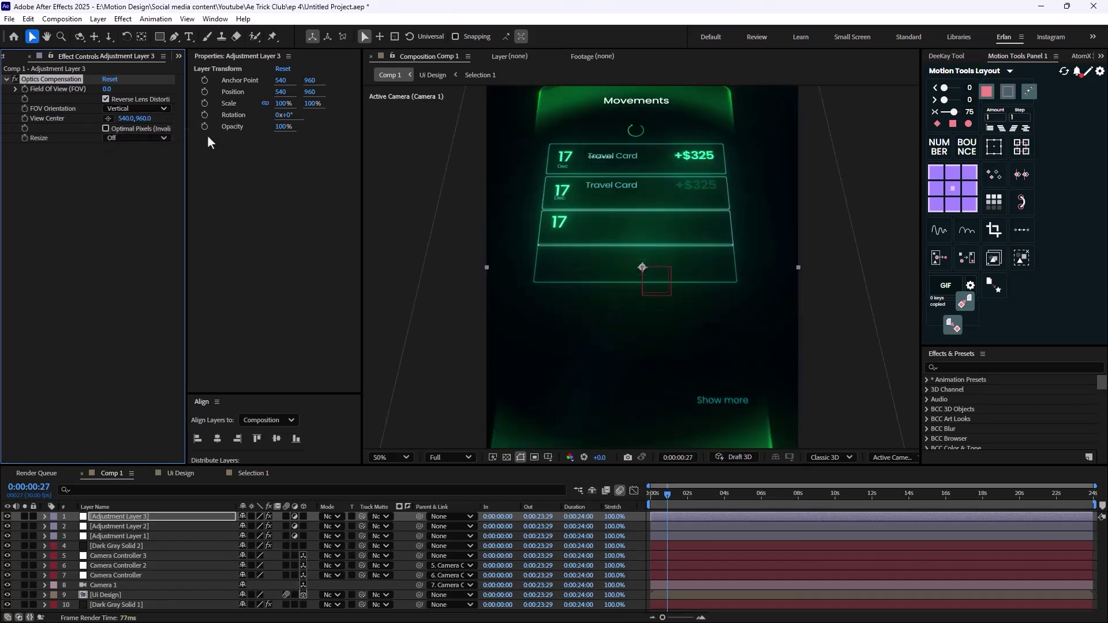
left_click_drag(287, 112, 625, 172)
key("comma")
key("ctrl+z")
Step: Set the Optics Compensation FOV orientation to Diagonal and the field of view to 25, and preview the animation
left_click(133, 109)
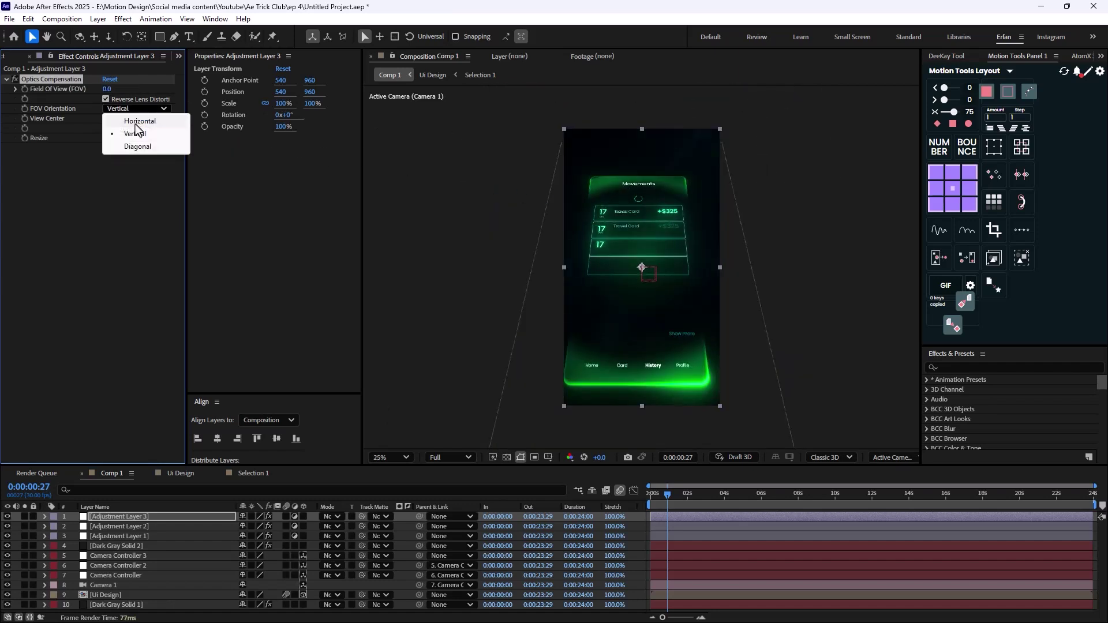
left_click(107, 100)
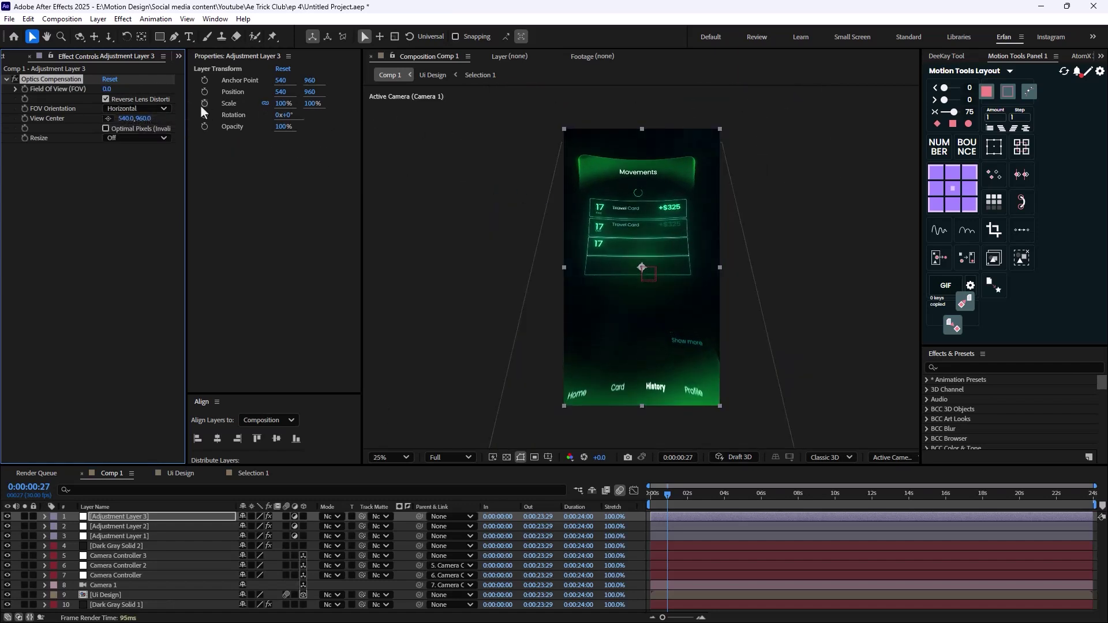
left_click(136, 109)
left_click(145, 145)
left_click_drag(106, 89, 281, 115)
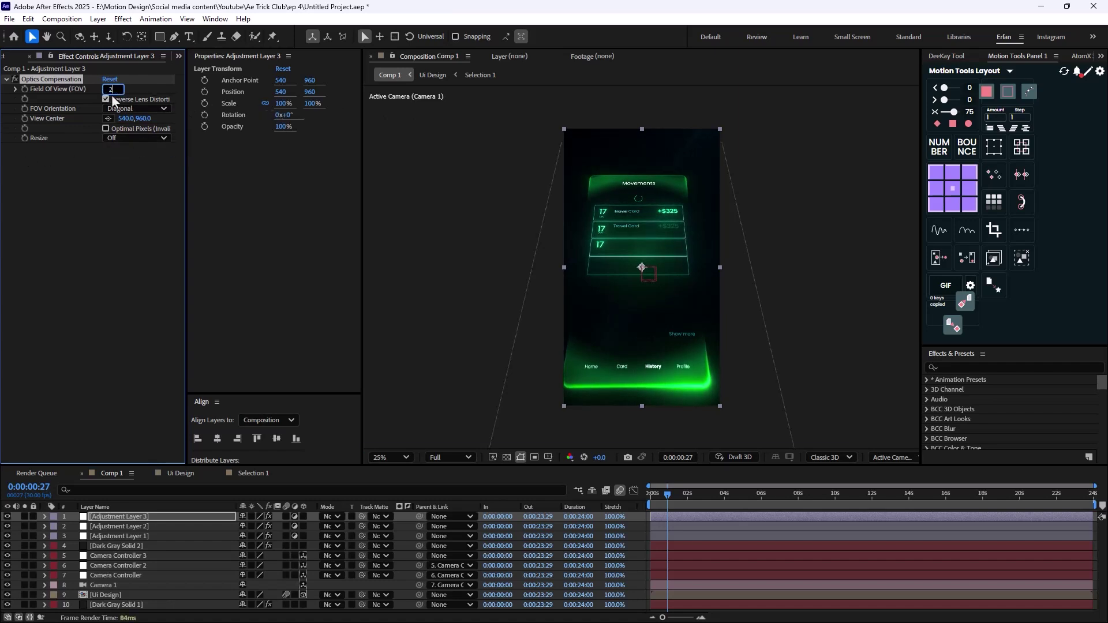
left_click(657, 495)
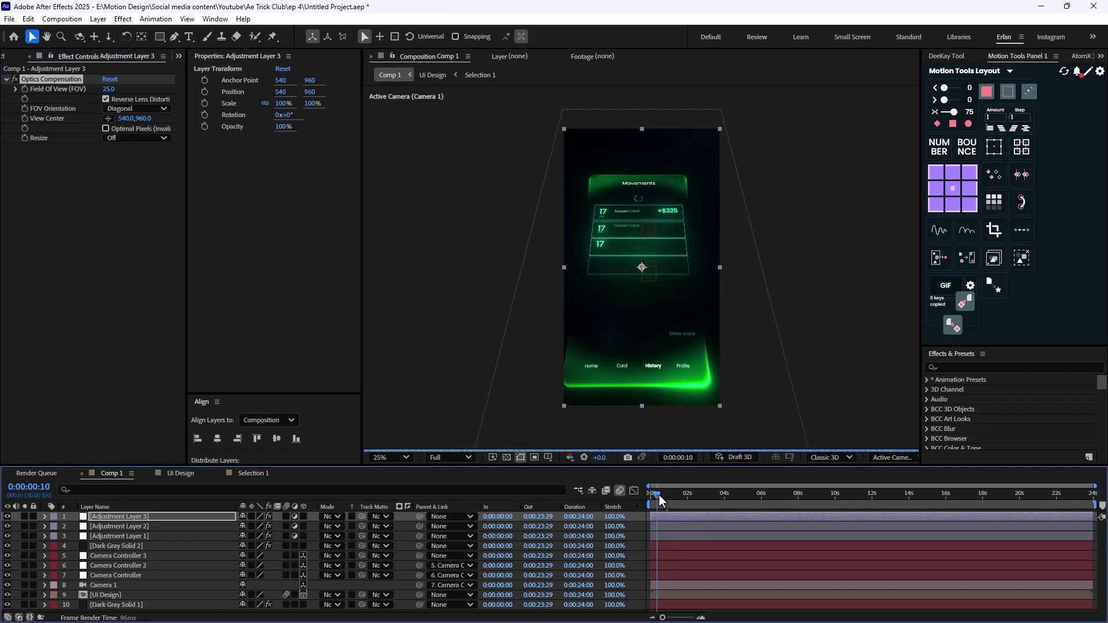
key("space")
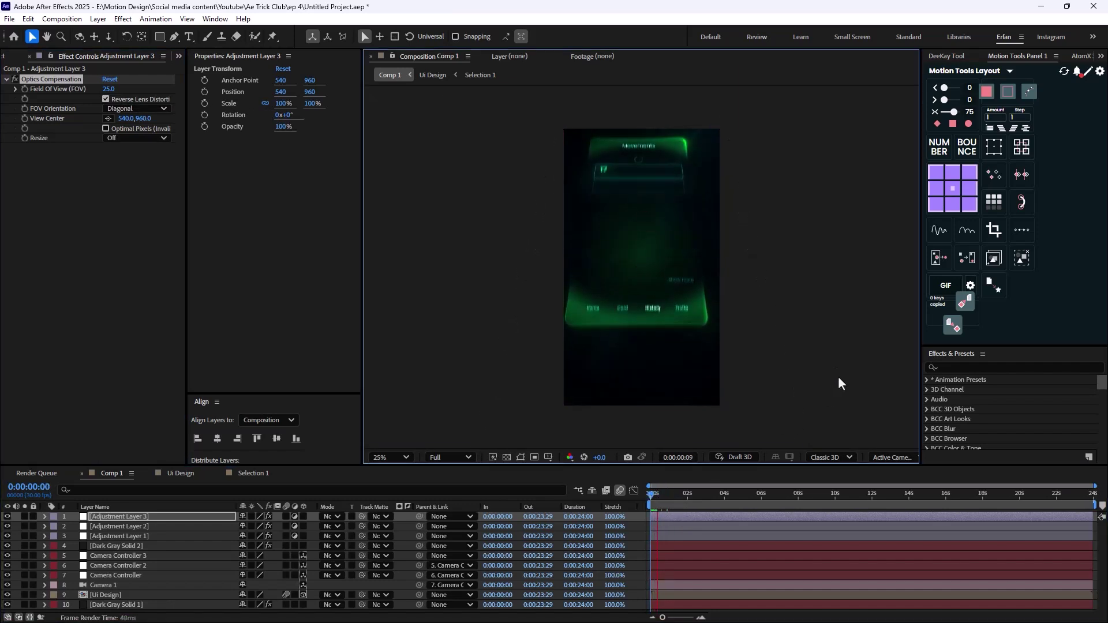